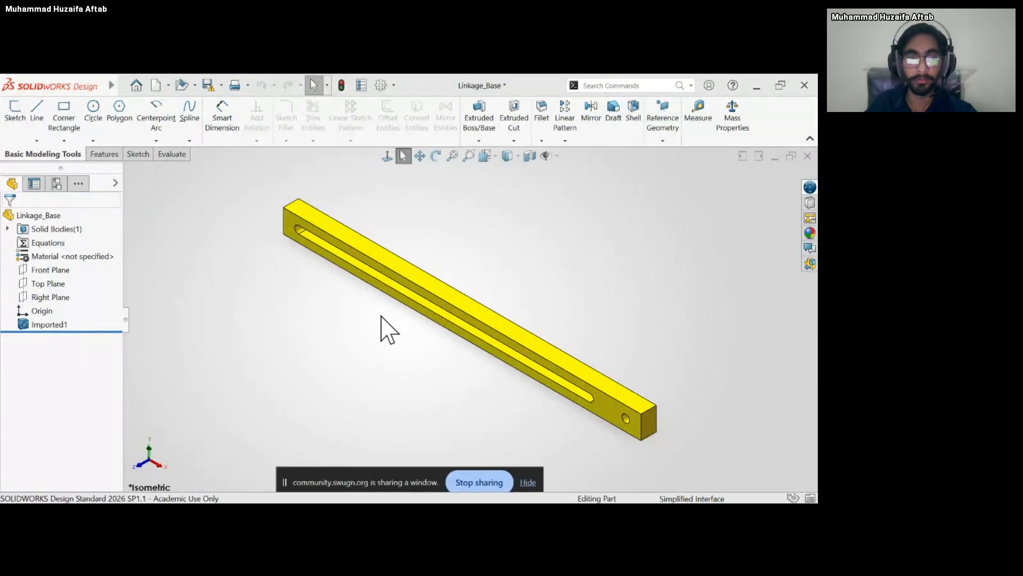
Start a new assembly and place the Linkage_Base part in it as the first component.
click(376, 302)
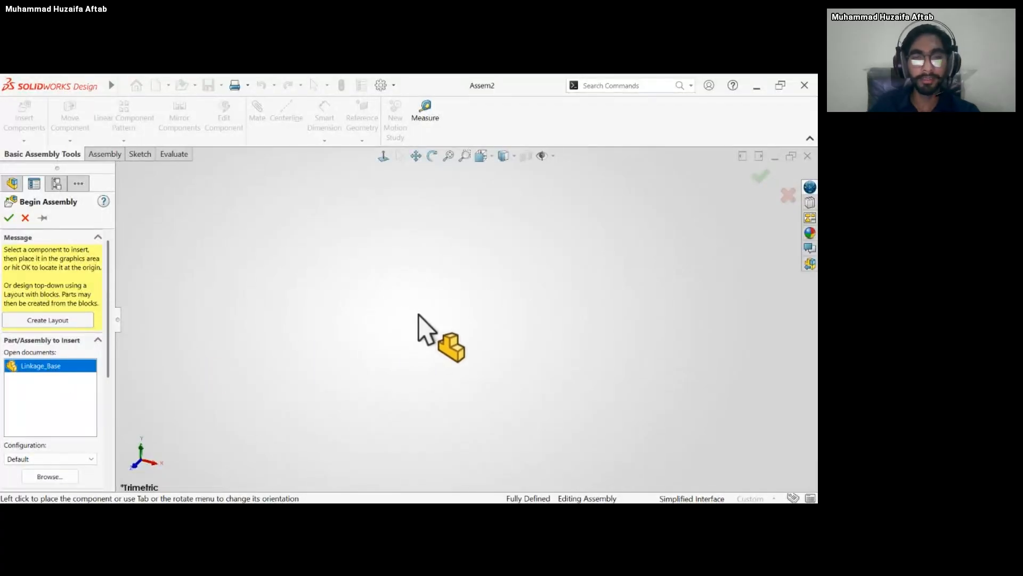
click(443, 309)
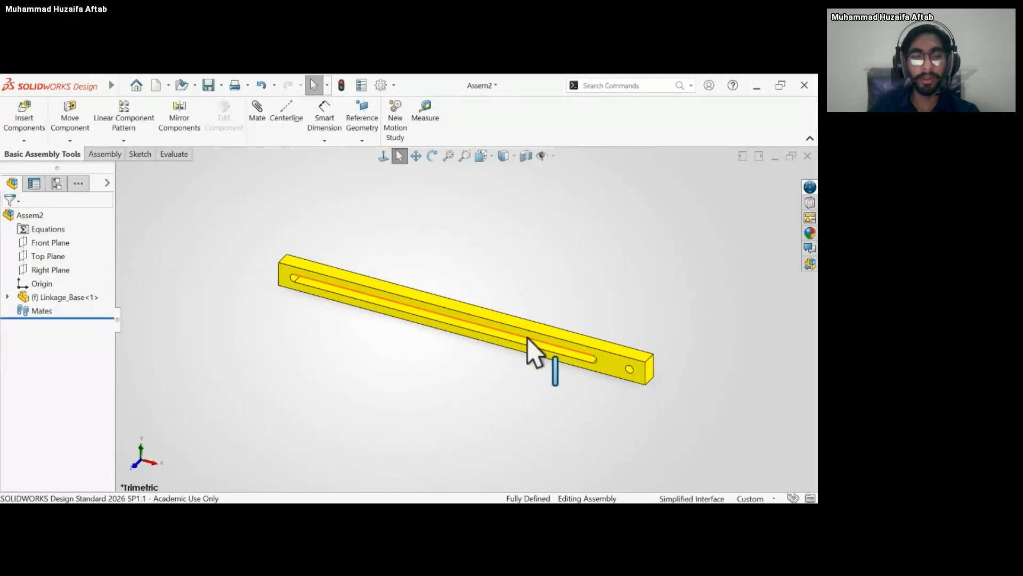
scroll(527, 337, up, 1)
mouse_move(526, 337)
middle_down()
mouse_move(516, 333)
mouse_move(529, 340)
middle_up()
scroll(479, 331, down, 2)
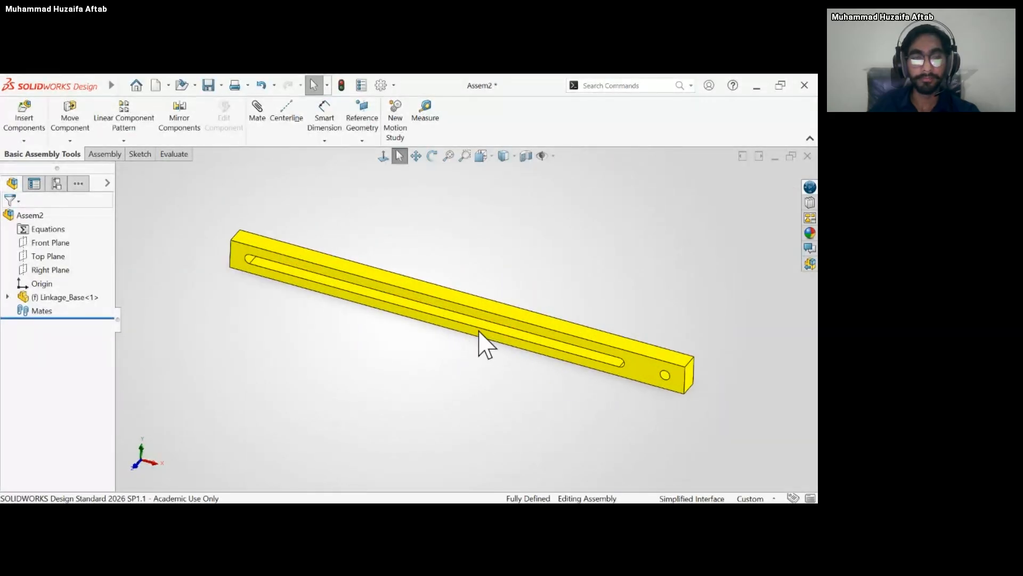
scroll(478, 330, up, 1)
scroll(486, 333, down, 1)
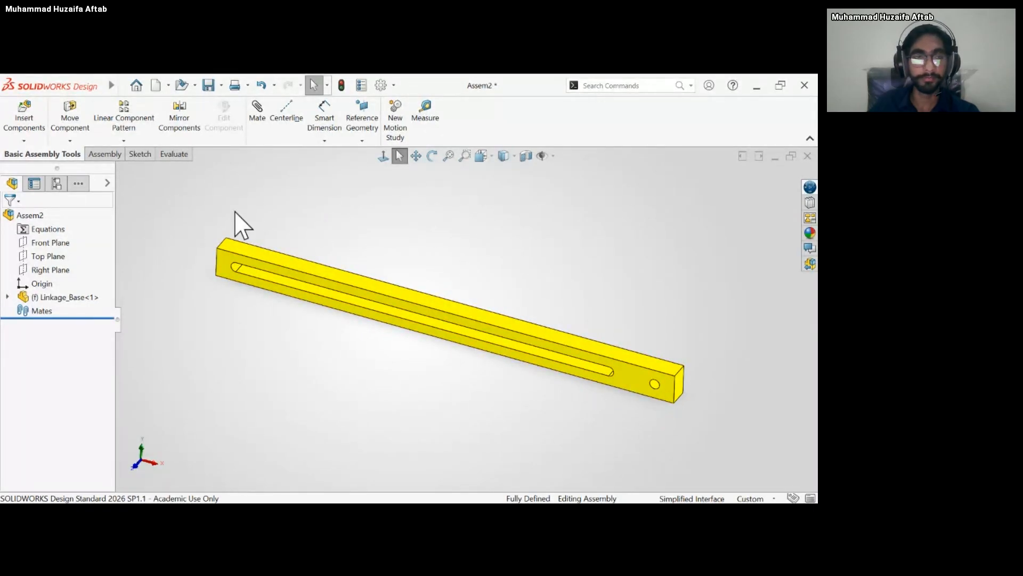
scroll(482, 330, up, 3)
mouse_move(482, 330)
middle_down()
mouse_move(494, 321)
mouse_move(475, 331)
mouse_move(468, 320)
mouse_move(472, 341)
middle_up()
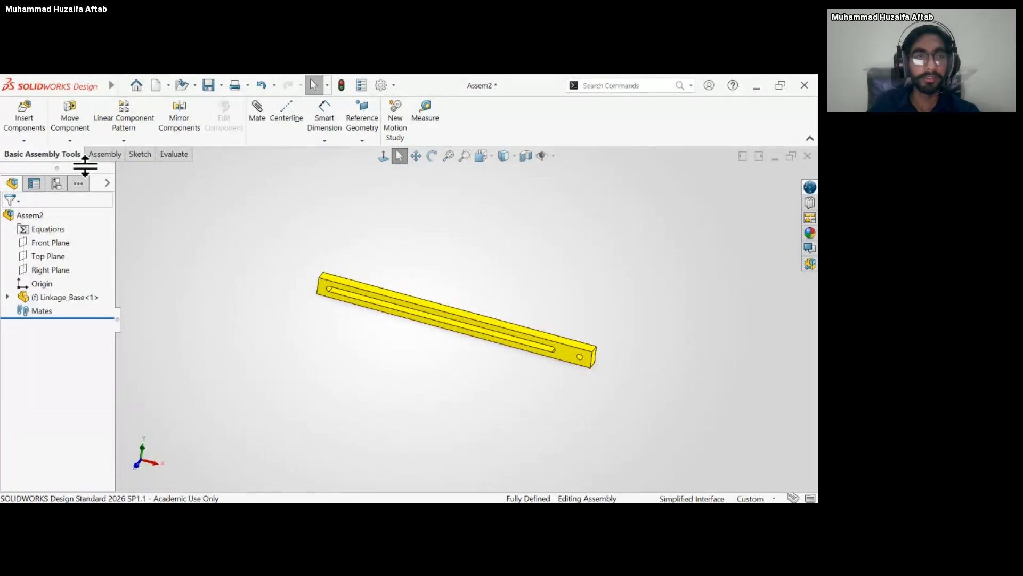
Insert the Linkage_Bolt and Linkage_Coupling parts into the assembly, placing both in free space beside the base.
click(23, 120)
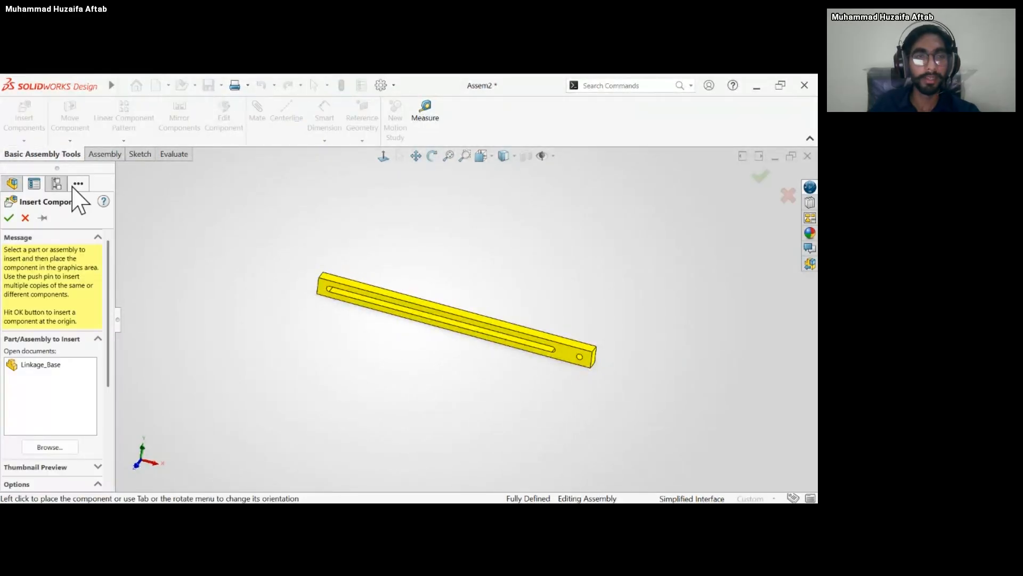
click(60, 450)
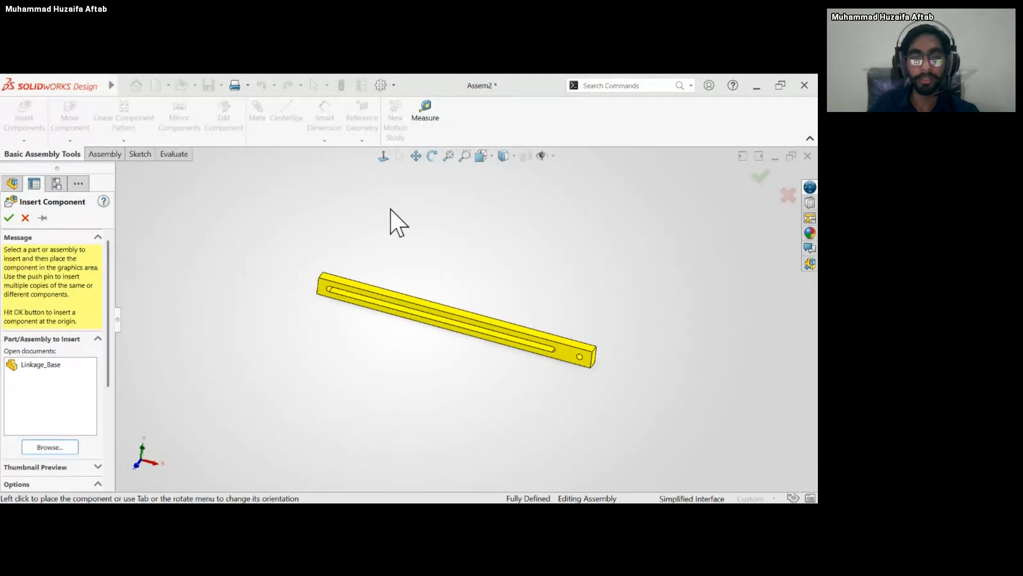
click(491, 384)
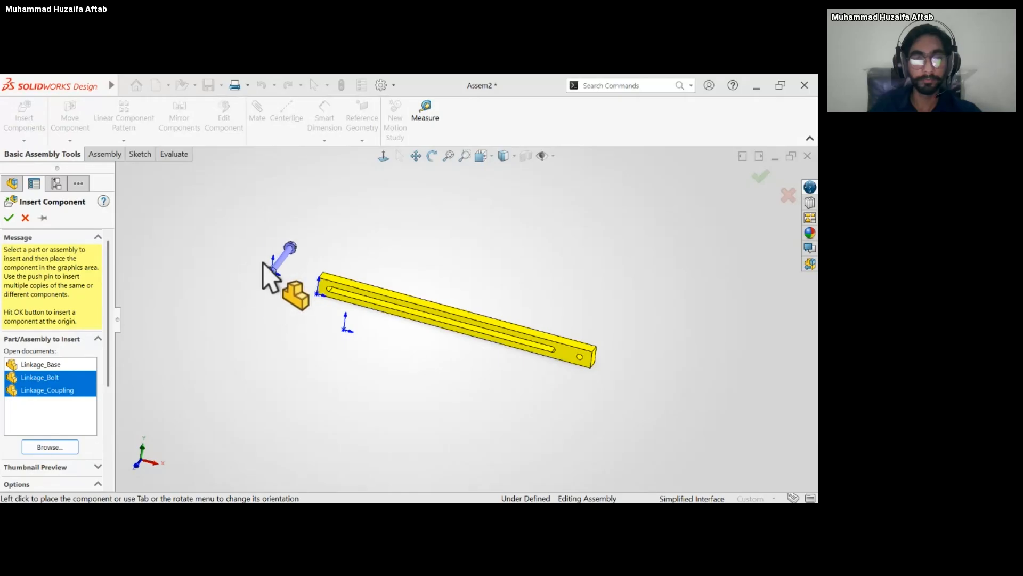
click(263, 263)
click(353, 299)
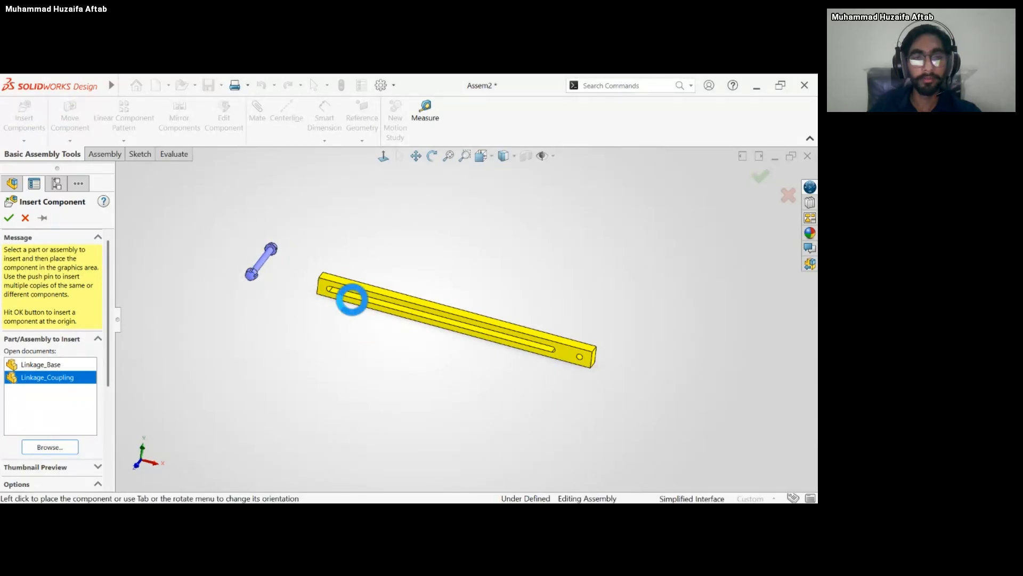
scroll(349, 304, down, 3)
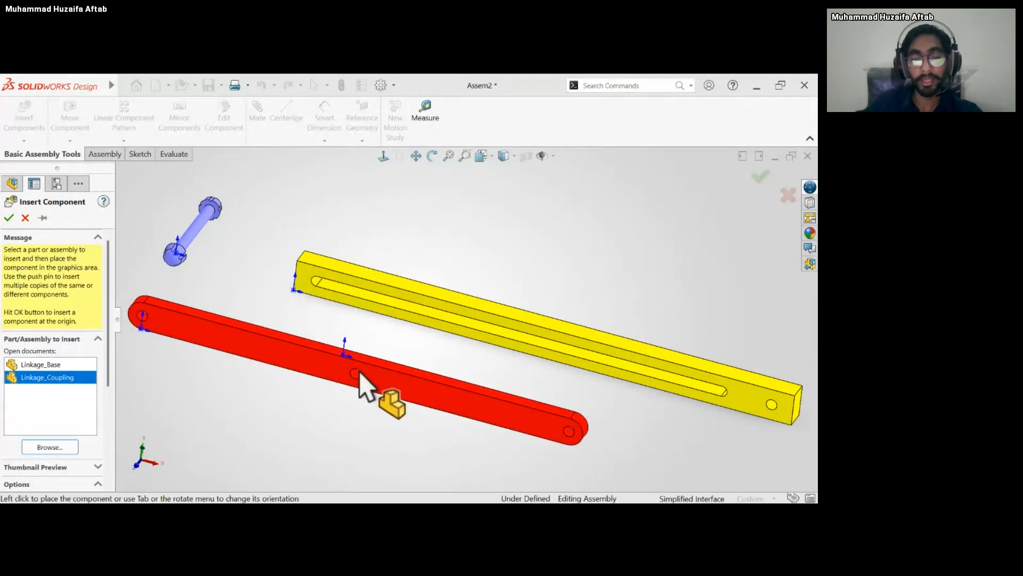
click(360, 372)
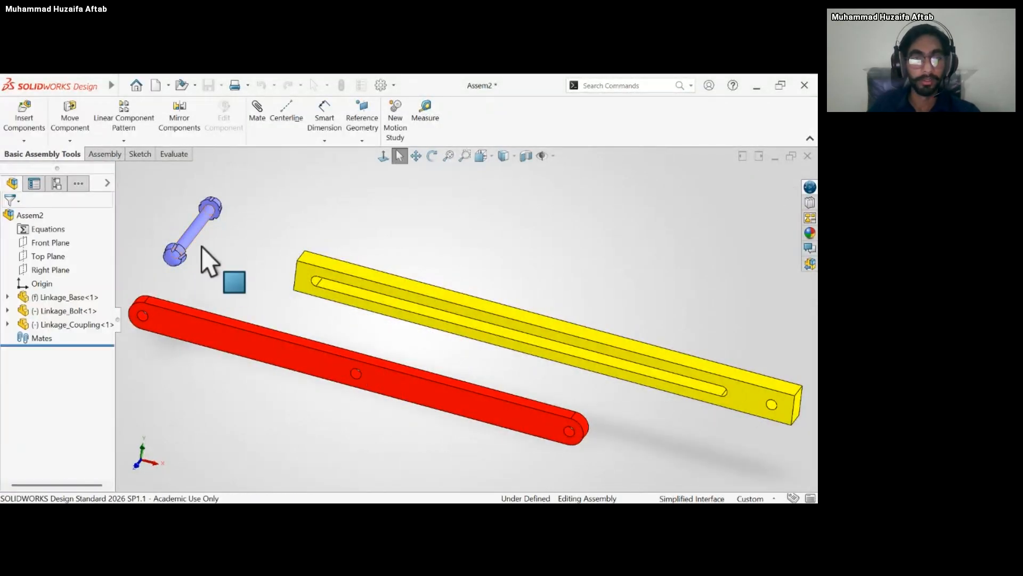
Add a concentric mate between the bolt's cylindrical shaft and the round hole at the end of the base.
scroll(421, 314, up, 4)
mouse_move(445, 278)
middle_down()
mouse_move(429, 267)
mouse_move(447, 275)
middle_up()
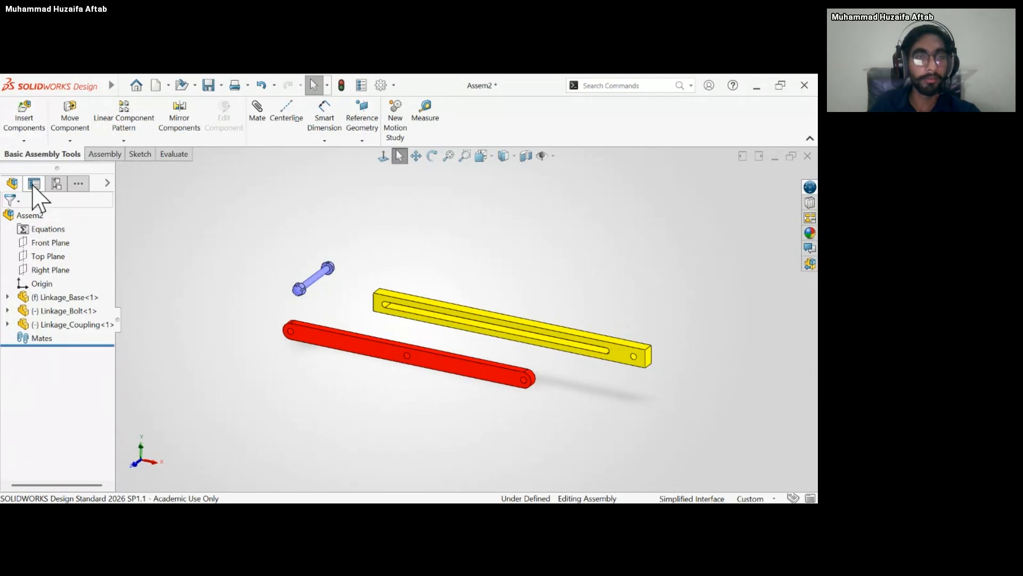
click(101, 154)
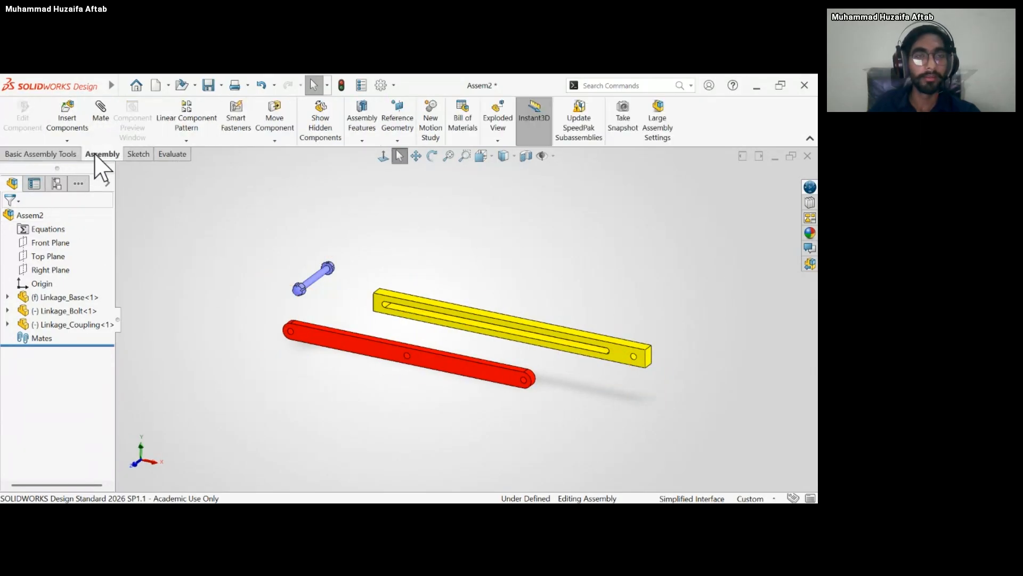
scroll(338, 288, down, 5)
scroll(464, 319, up, 7)
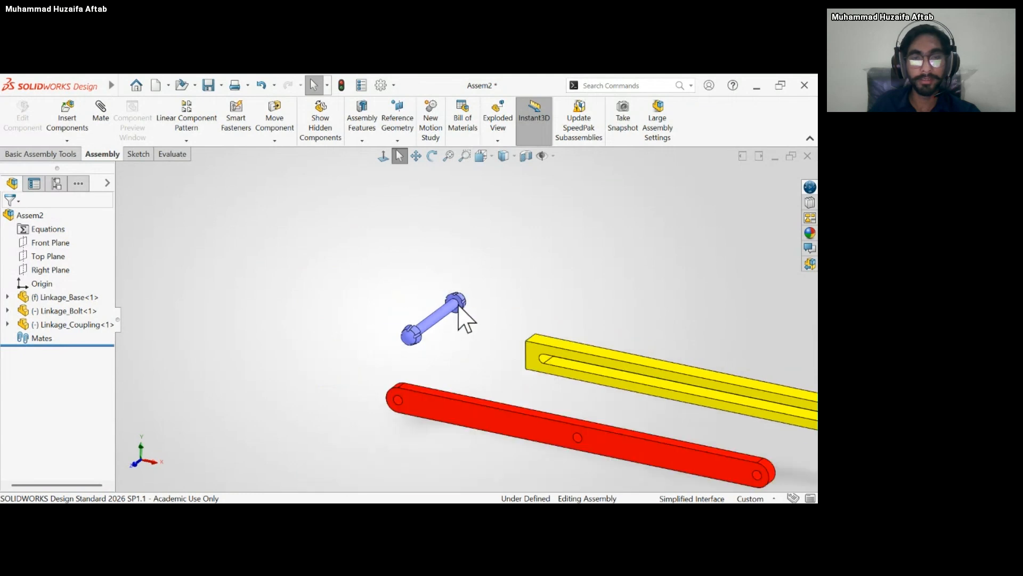
scroll(697, 385, down, 4)
click(158, 258)
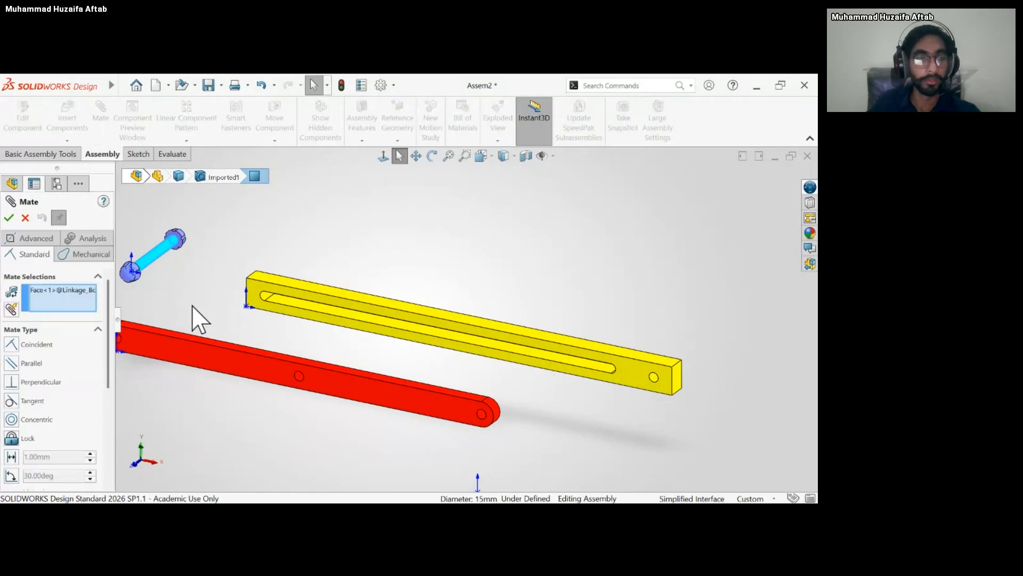
scroll(151, 297, down, 3)
scroll(228, 278, up, 5)
scroll(262, 282, down, 2)
scroll(261, 283, down, 2)
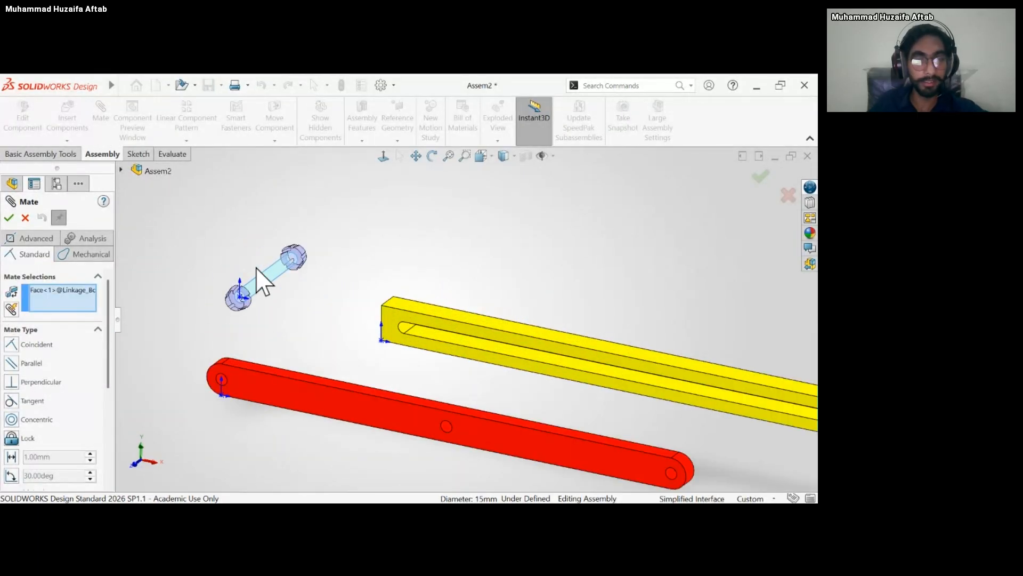
scroll(346, 294, up, 4)
scroll(613, 368, down, 8)
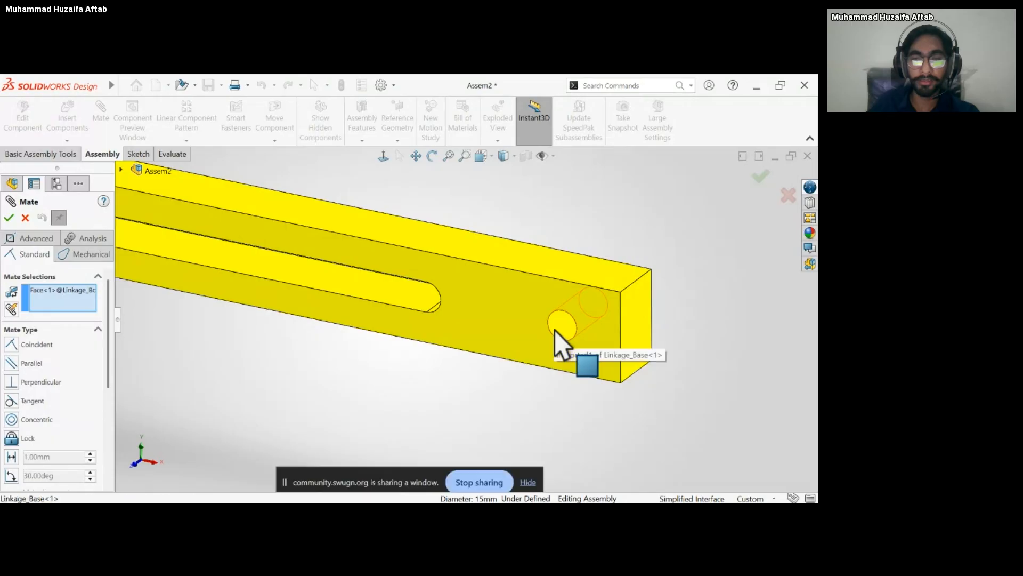
click(555, 330)
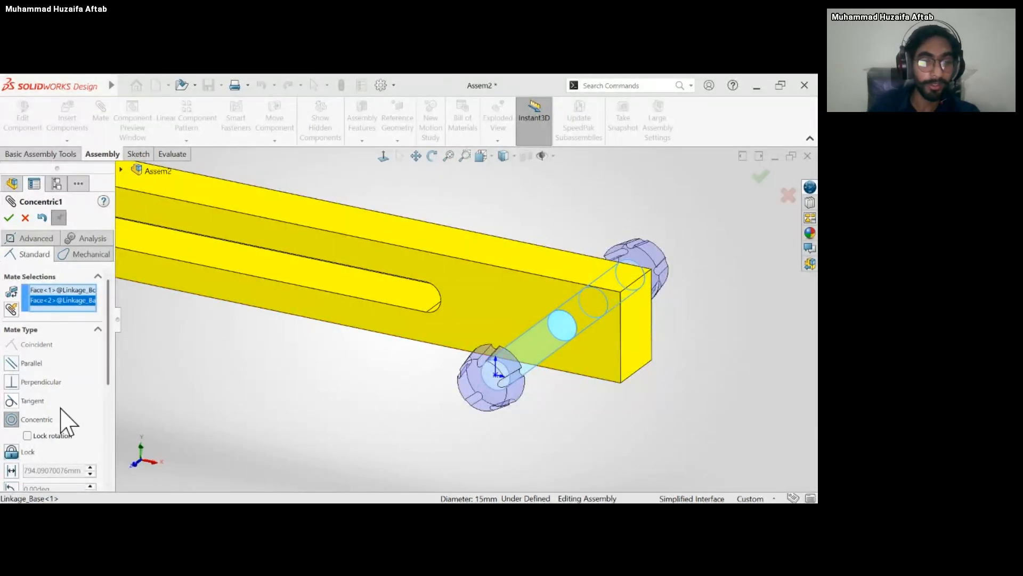
drag(109, 340, 109, 359)
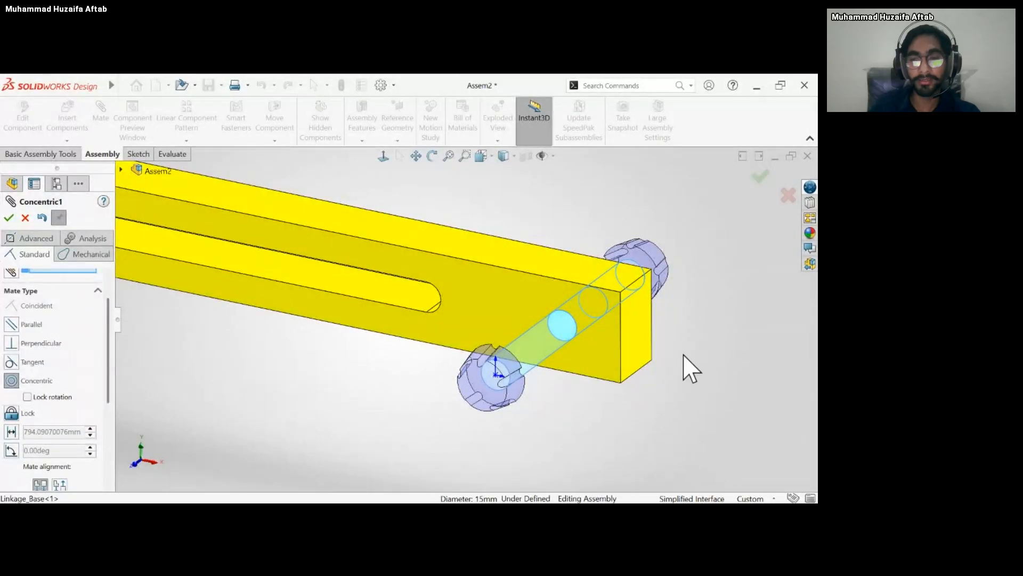
right_click(710, 346)
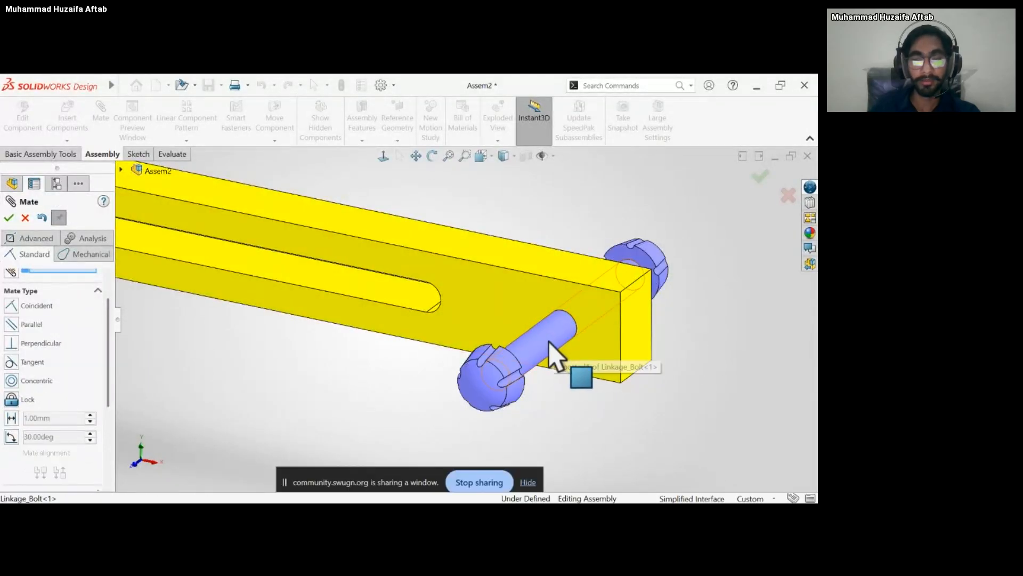
Move the bolt within the base's round hole to check its remaining freedom of motion.
mouse_move(553, 342)
mouse_down()
mouse_move(507, 368)
mouse_move(547, 345)
mouse_move(473, 304)
mouse_move(548, 337)
mouse_up()
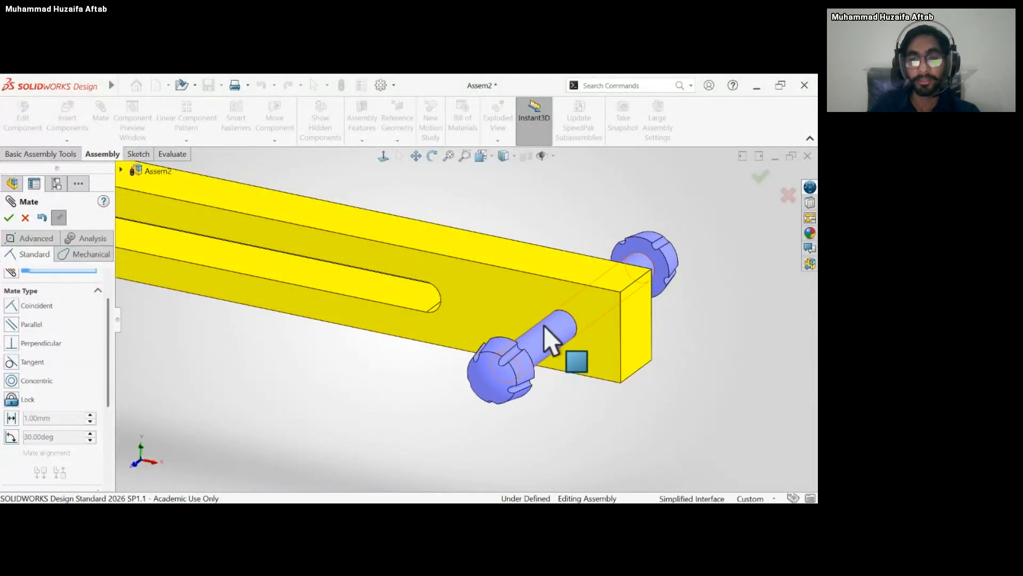
middle_drag(549, 343, 528, 381)
drag(528, 381, 528, 359)
middle_drag(527, 358, 504, 381)
Add a coincident mate between the inner face of the bolt's head and the slotted front face of the base.
scroll(462, 296, down, 3)
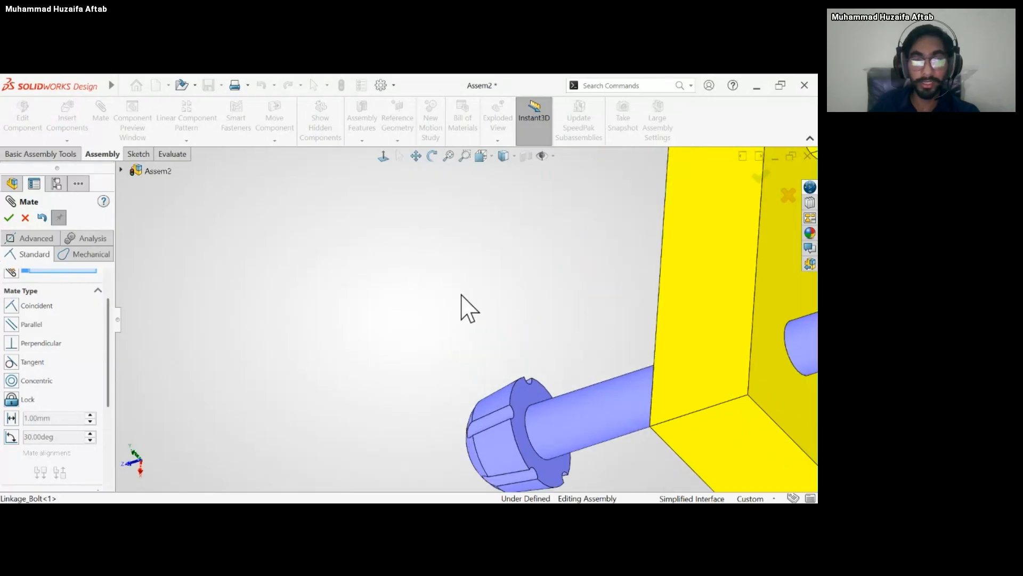
middle_drag(532, 395, 589, 289)
scroll(589, 275, up, 8)
scroll(615, 302, down, 6)
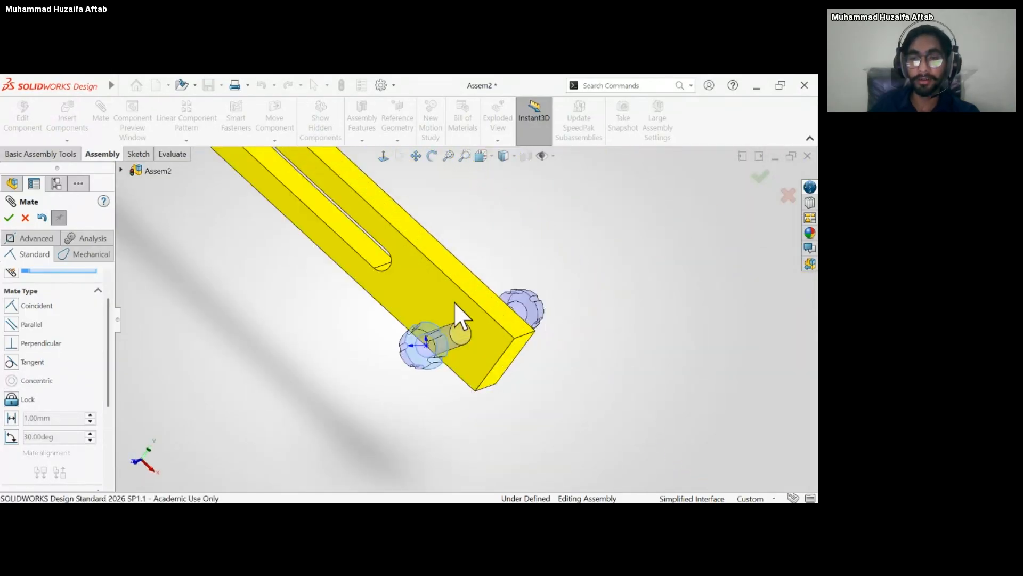
click(452, 301)
middle_drag(480, 269, 447, 353)
middle_drag(458, 306, 437, 306)
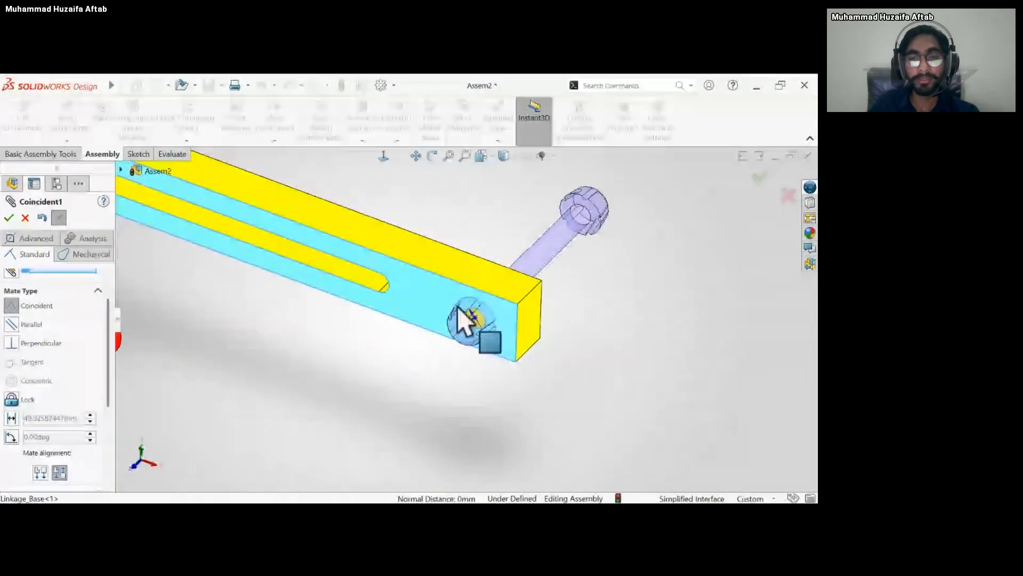
click(588, 276)
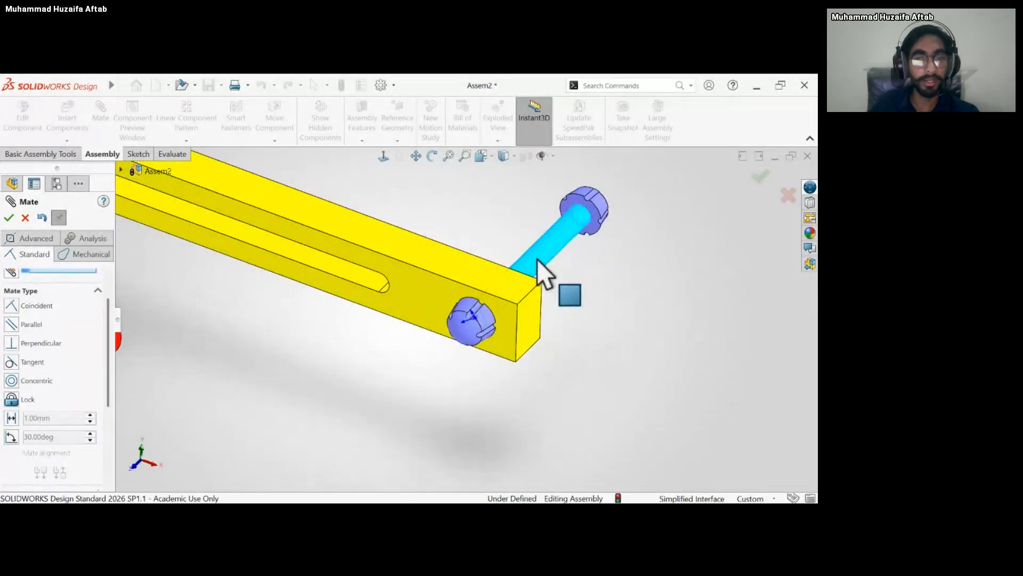
click(9, 217)
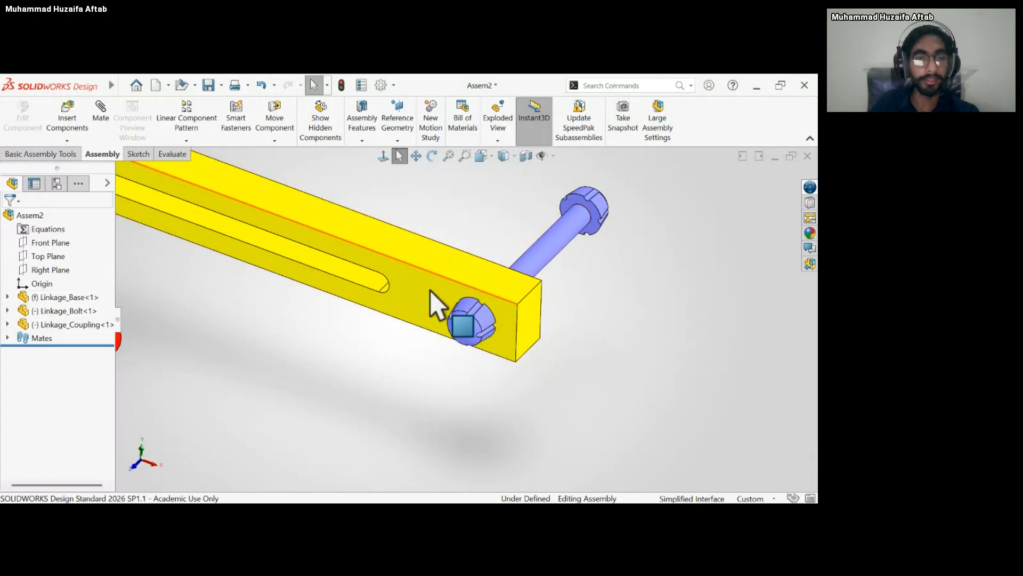
Delete the coincident mate between the bolt's head and the base.
key(z)
click(529, 273)
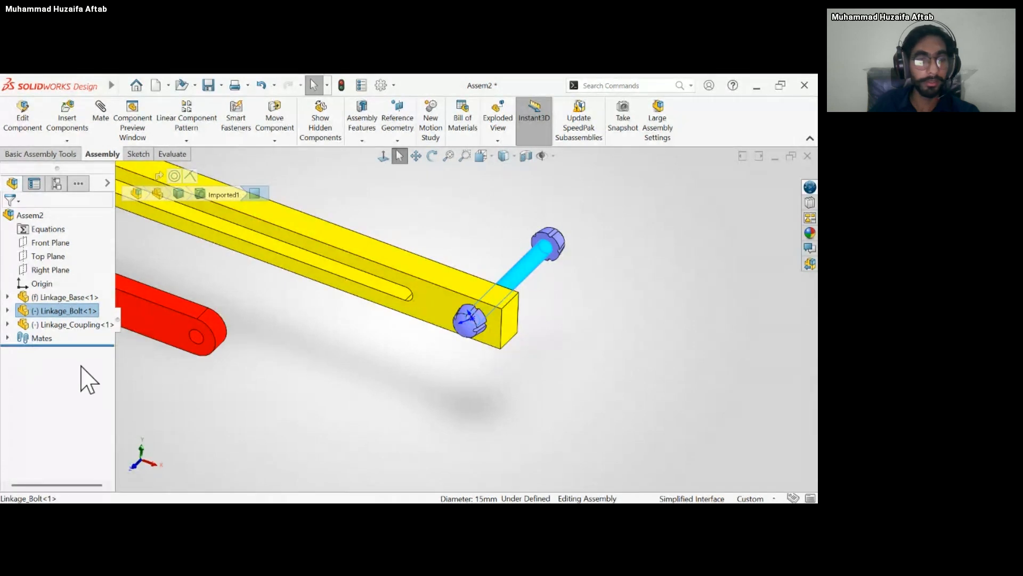
click(8, 338)
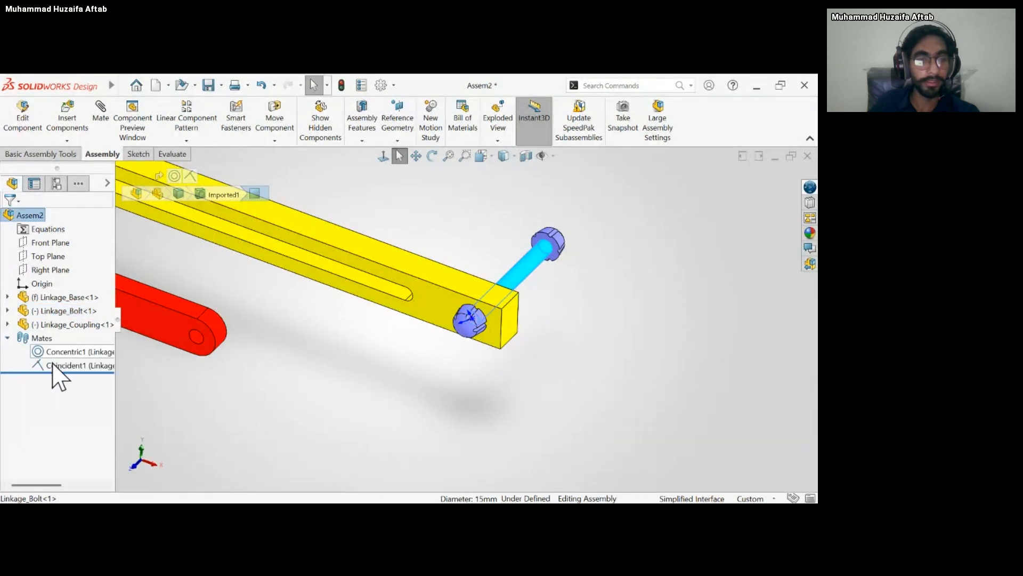
click(53, 365)
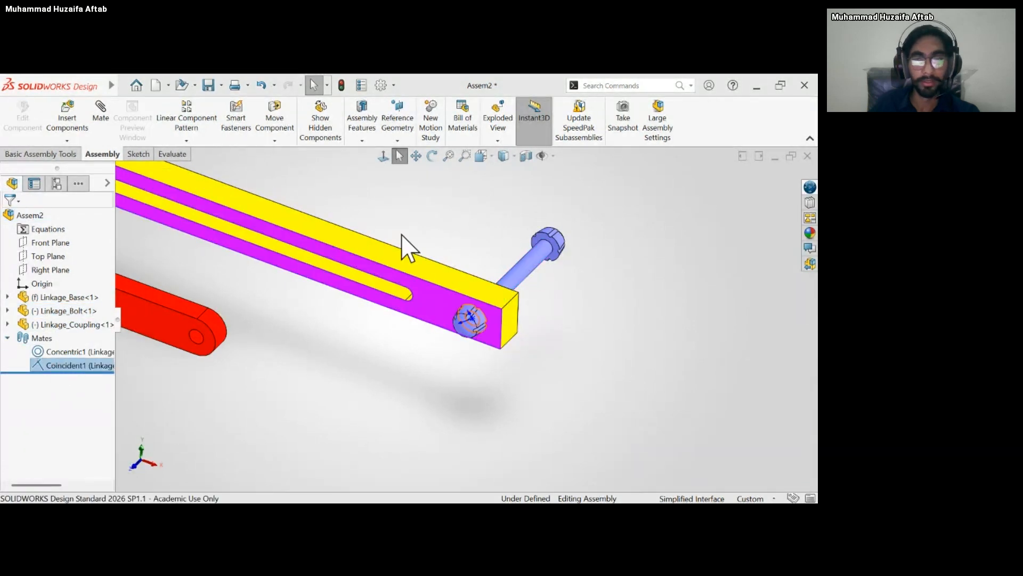
key(Delete)
Move the coupling's end close to the bolt and slide the bolt so its shaft protrudes from the base's front face.
drag(213, 341, 402, 354)
click(299, 377)
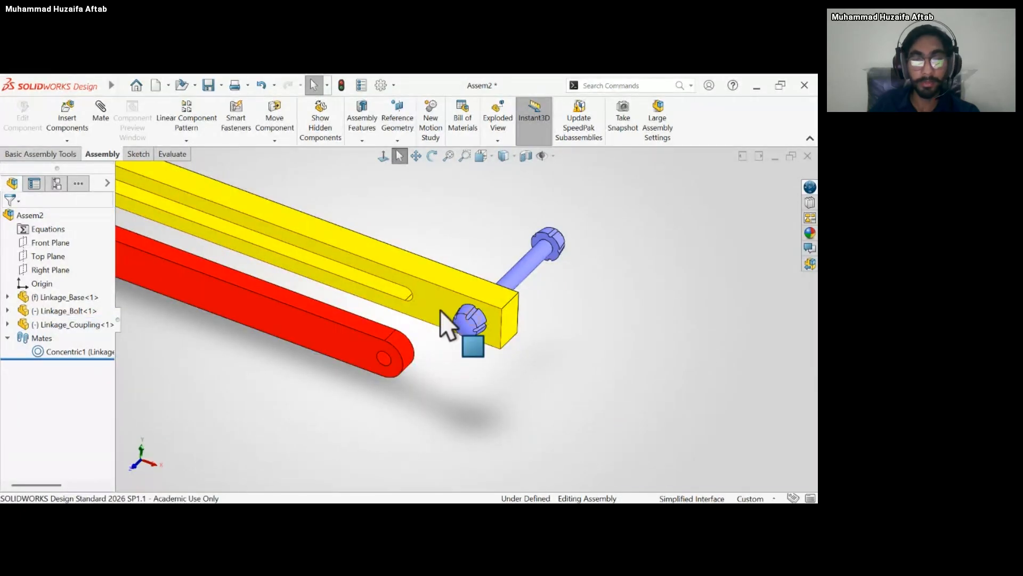
drag(541, 278, 406, 387)
scroll(450, 343, down, 1)
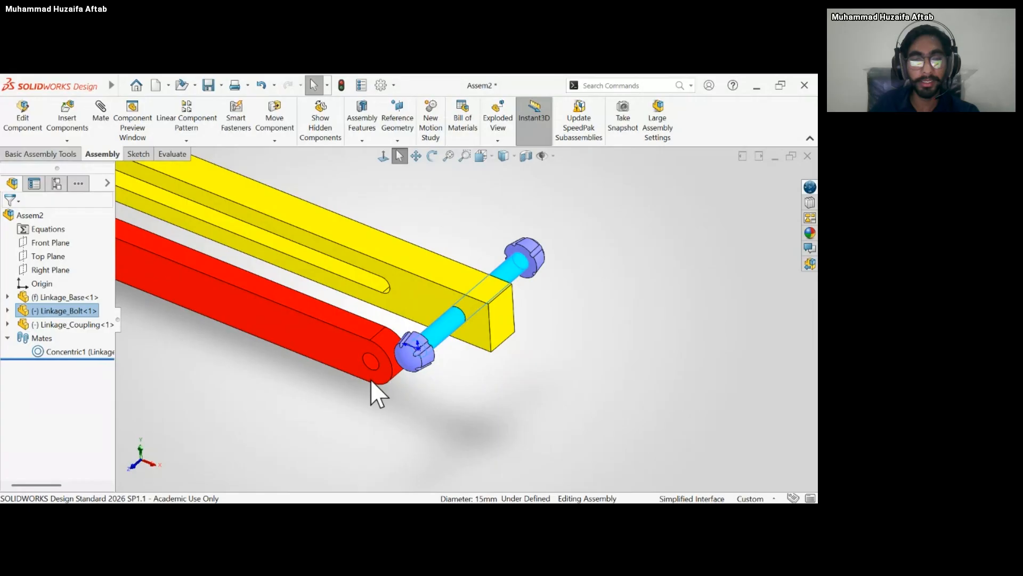
Add a concentric mate between the hole at the coupling's near end and the bolt's shaft.
click(307, 421)
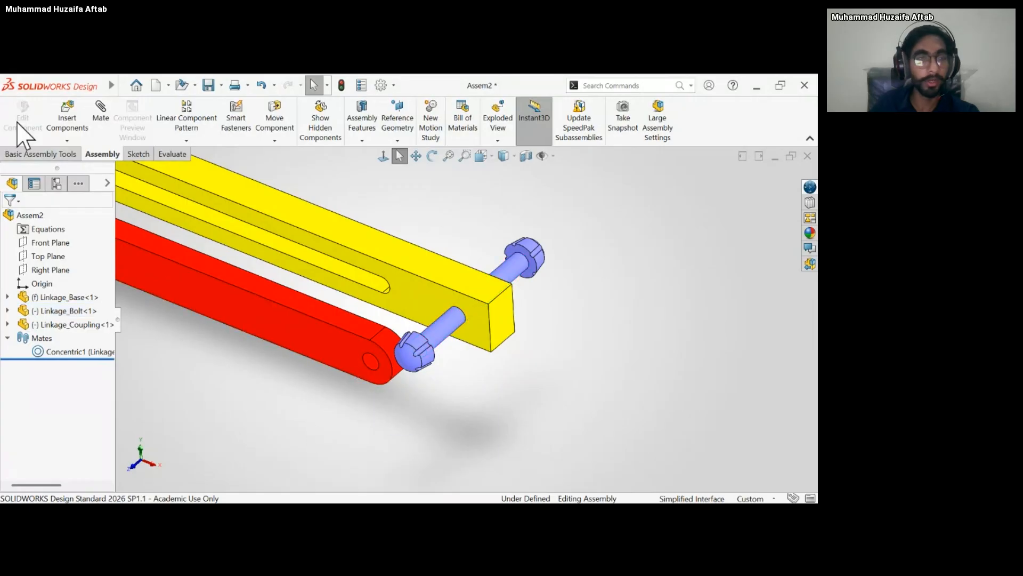
click(372, 364)
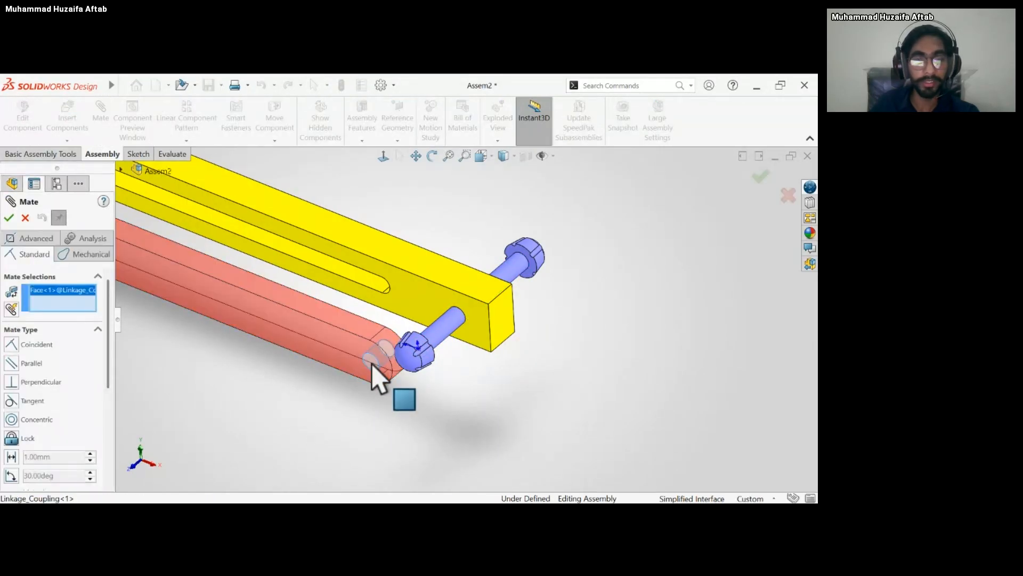
click(440, 328)
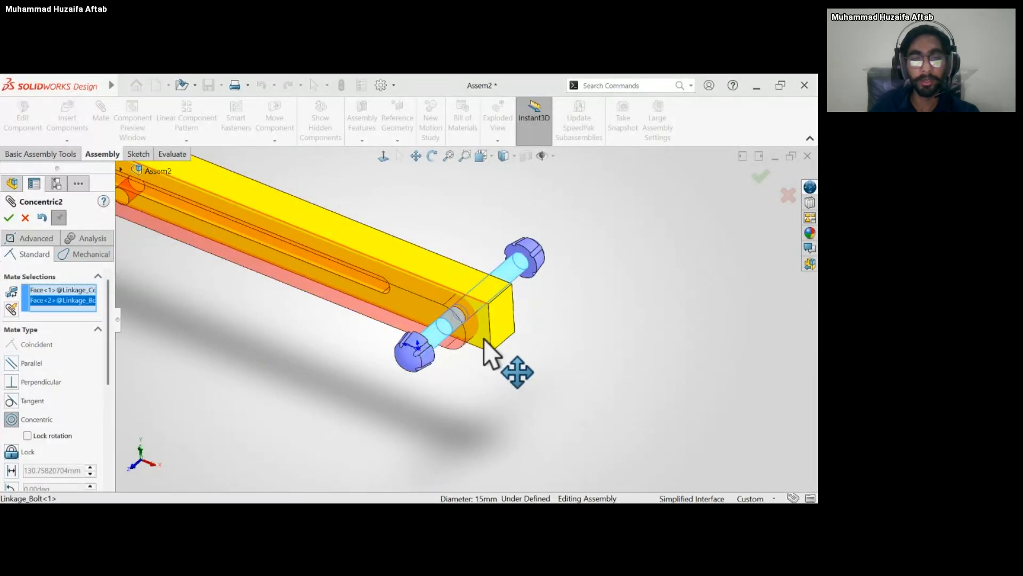
right_click(596, 346)
scroll(431, 357, up, 6)
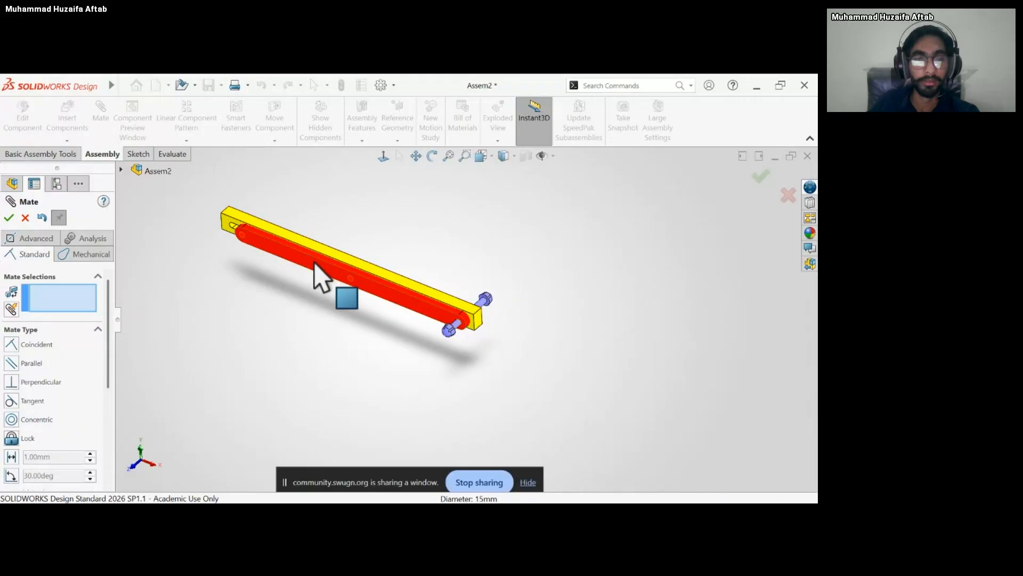
Add a coincident mate between the coupling's rear face and the slotted front face of the base.
drag(314, 261, 391, 224)
middle_drag(424, 243, 393, 268)
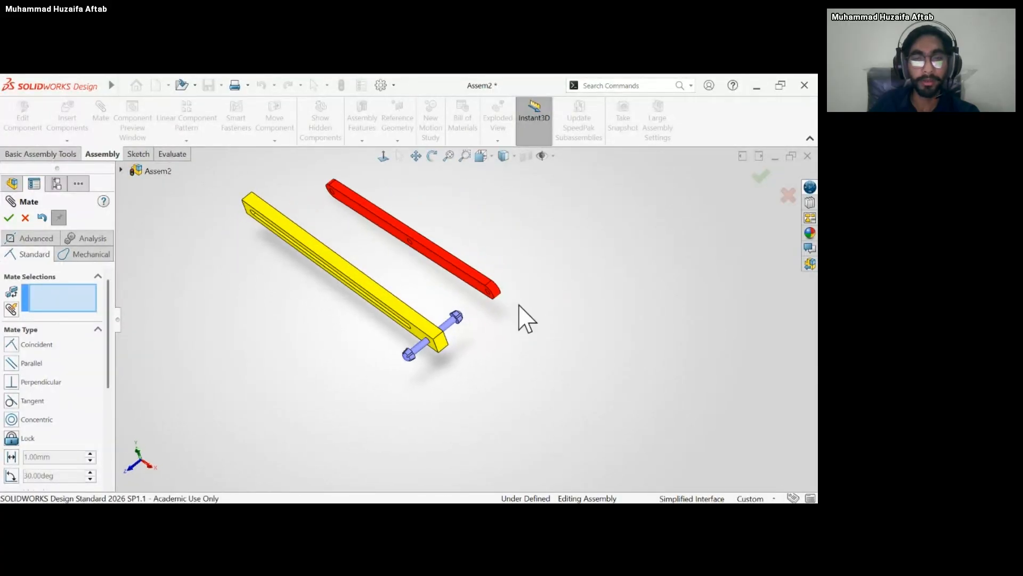
scroll(498, 298, down, 5)
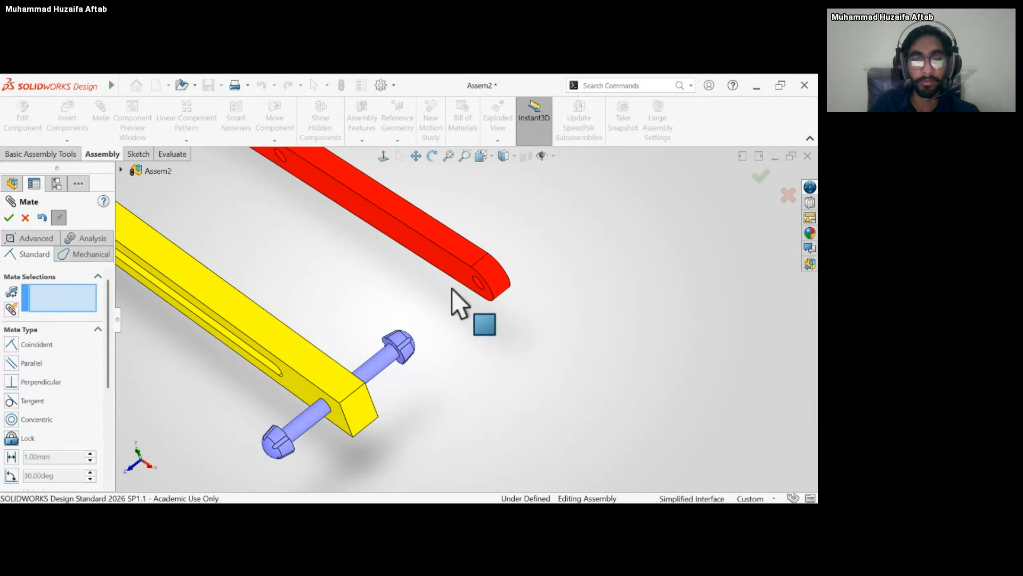
mouse_move(452, 289)
middle_down()
mouse_move(393, 320)
mouse_move(439, 284)
middle_up()
click(459, 249)
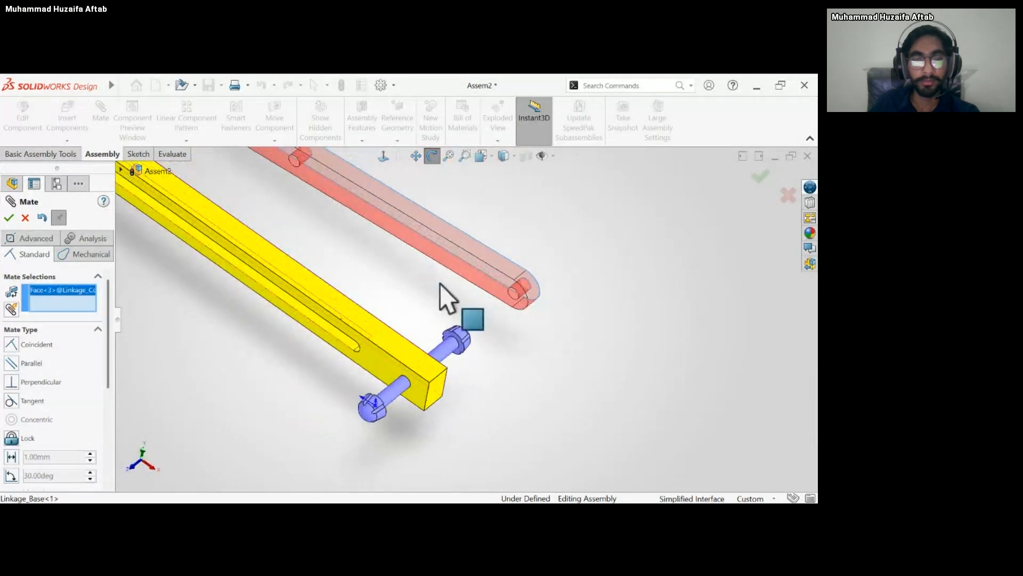
click(391, 375)
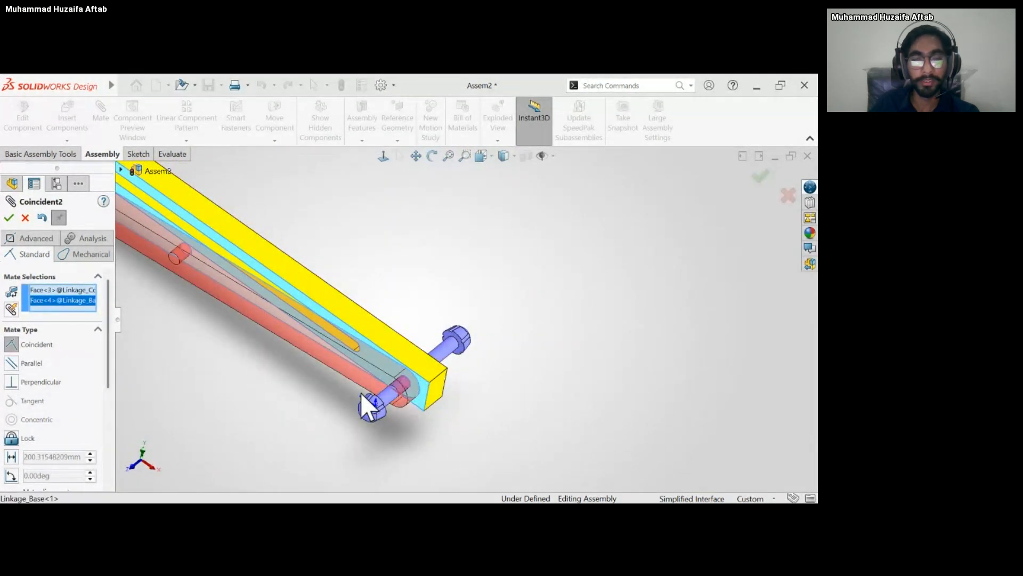
key(Return)
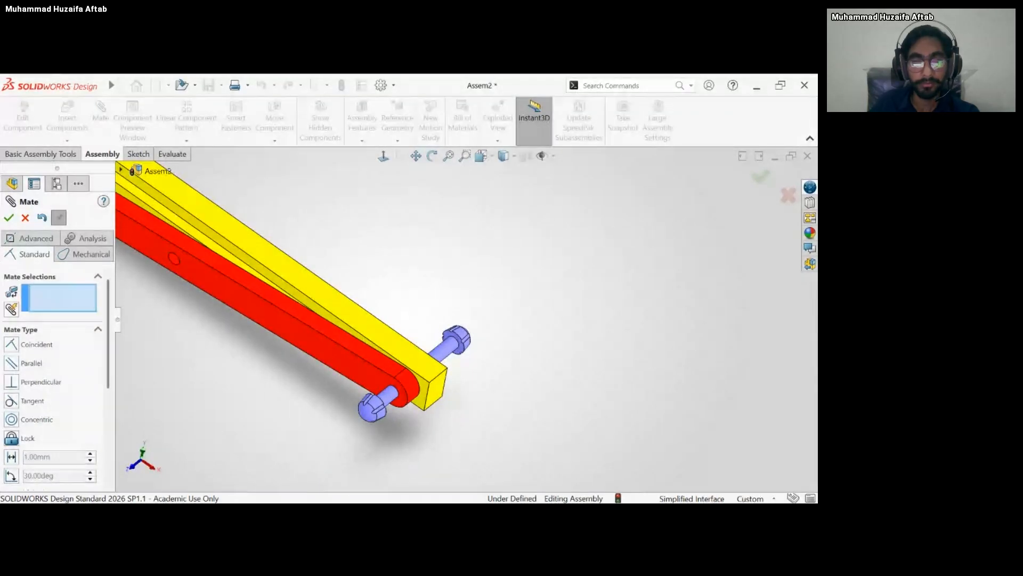
scroll(294, 376, up, 5)
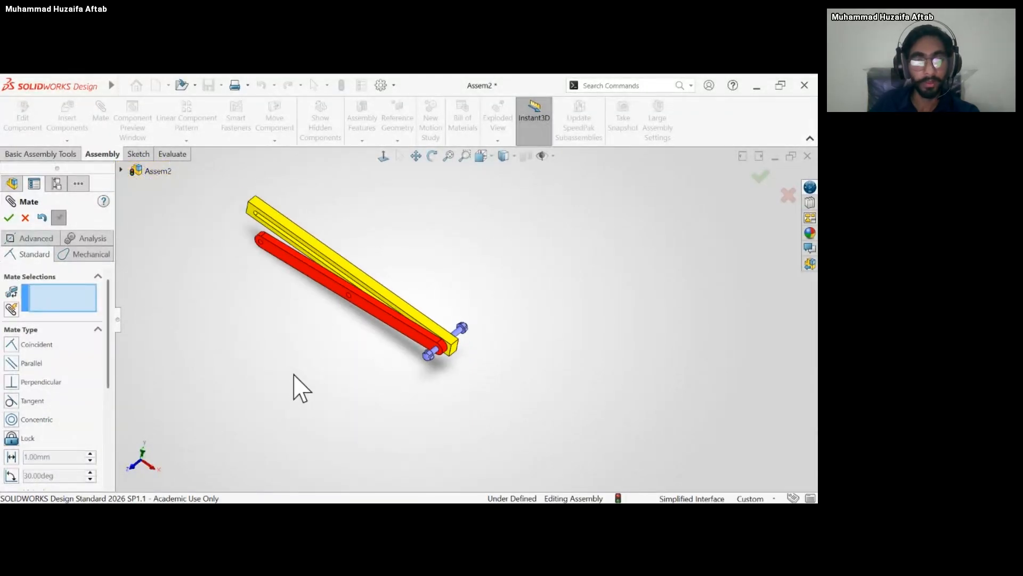
scroll(321, 308, down, 1)
scroll(362, 301, down, 3)
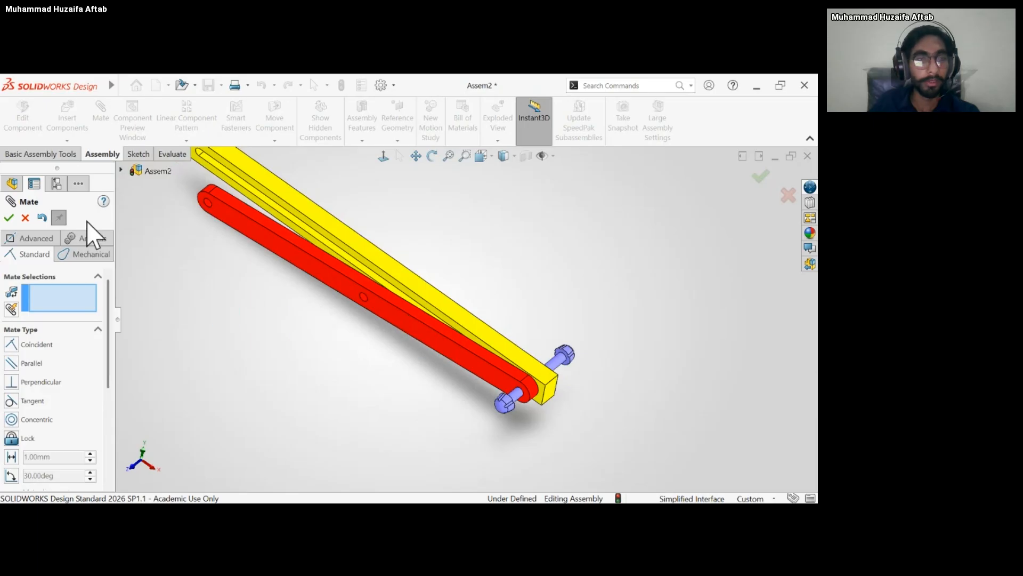
click(8, 218)
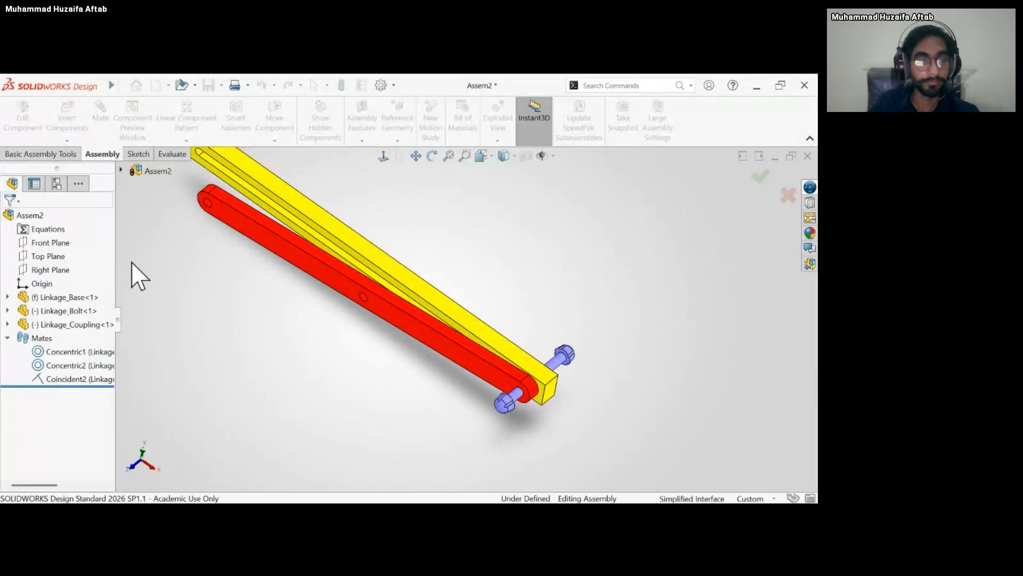
click(480, 370)
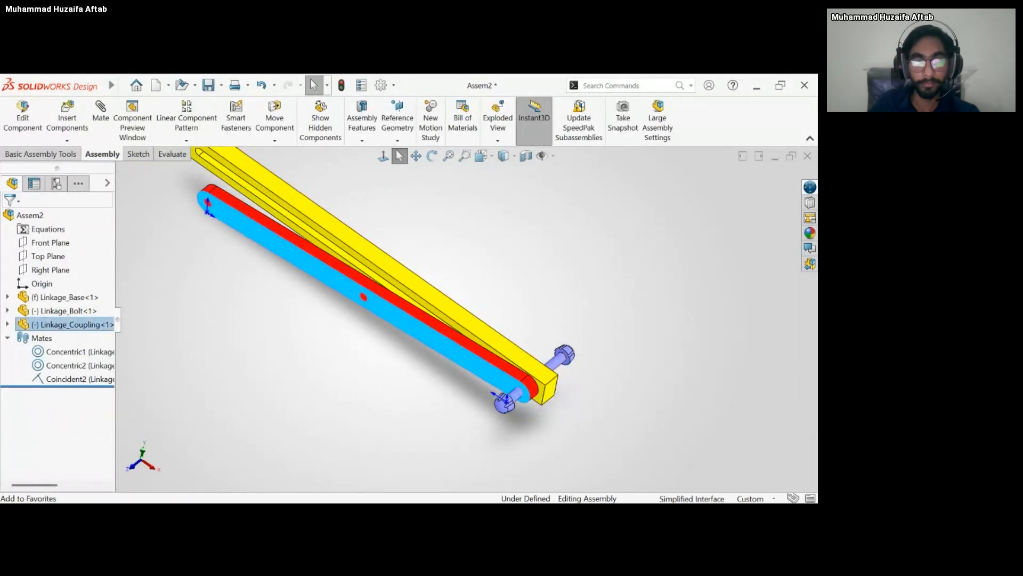
click(420, 438)
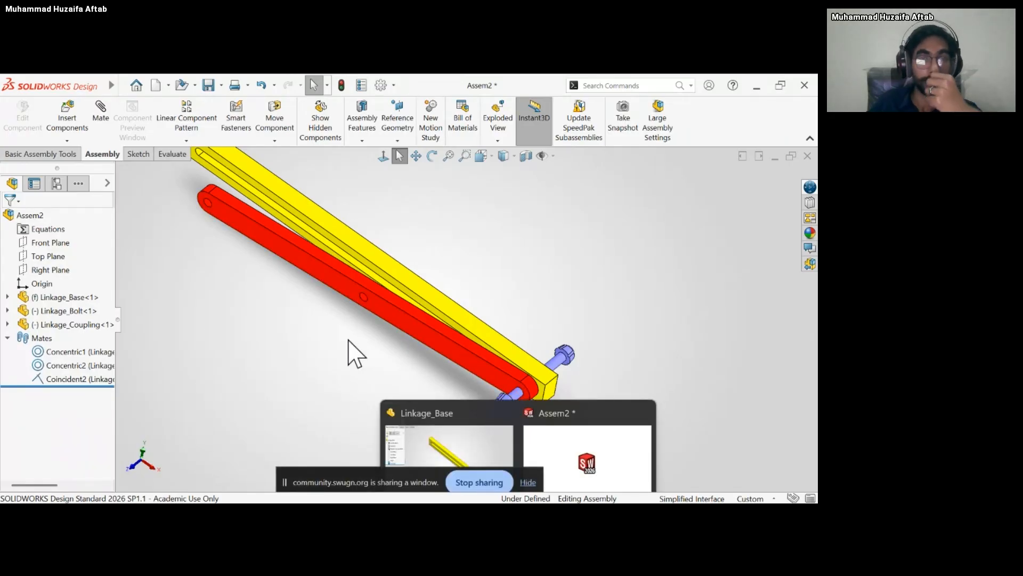
Insert the Linkage_Cylinder part and place it in front of the coupling.
click(67, 114)
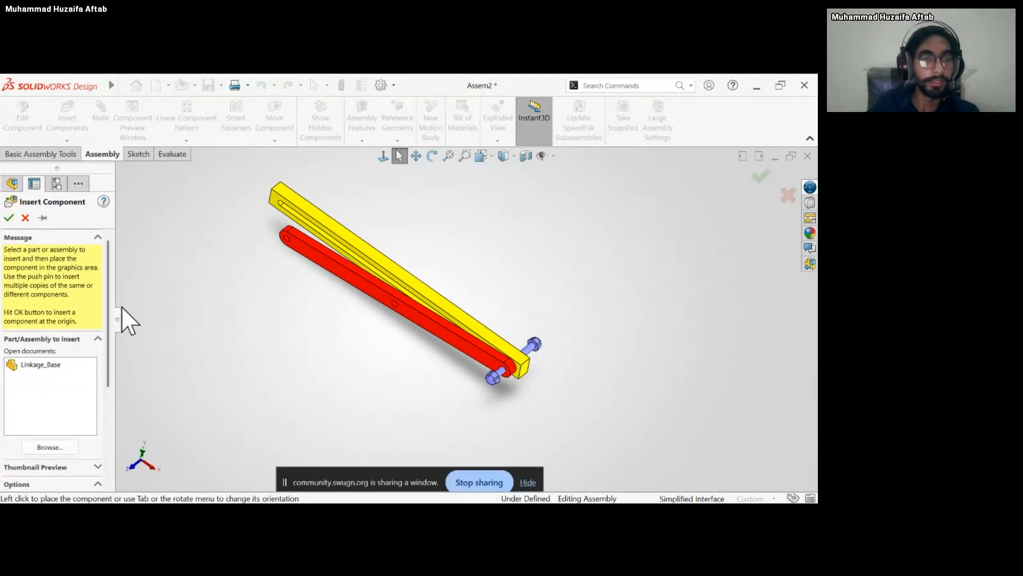
click(49, 445)
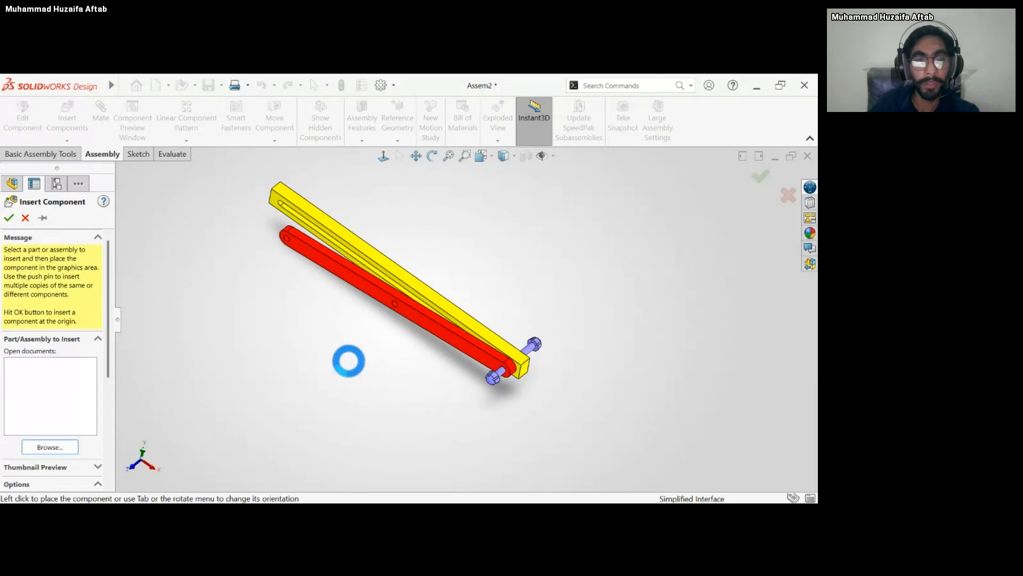
click(355, 365)
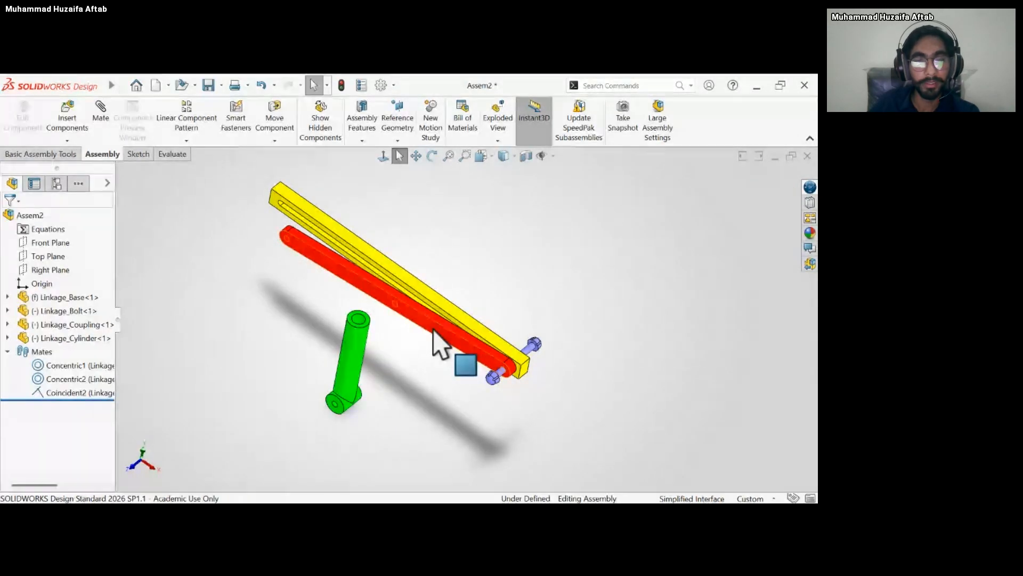
Delete the coincident mate between coupling and base, and slide the coupling along the bolt to the rear side of the base.
click(64, 393)
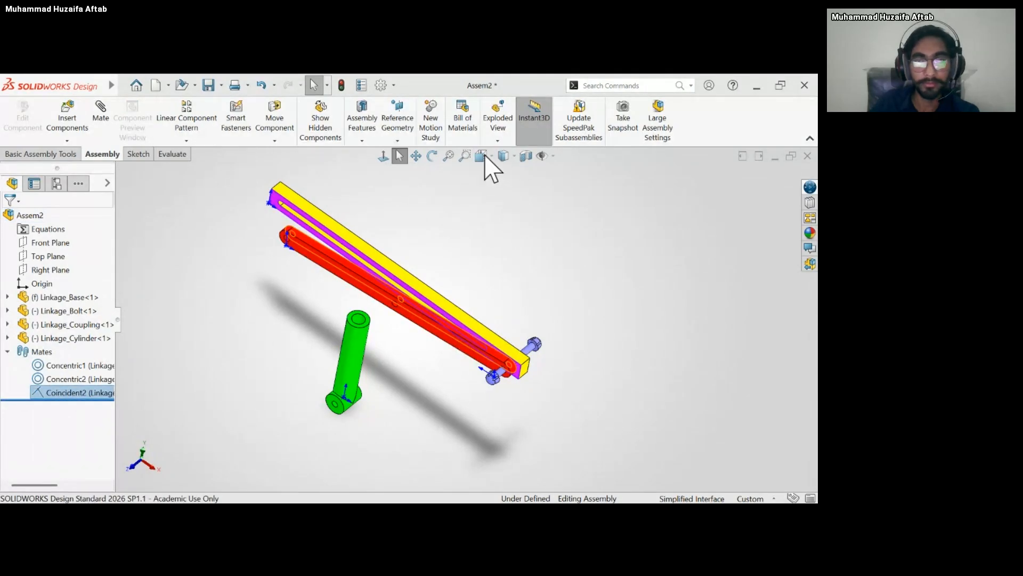
click(474, 236)
drag(451, 339, 533, 292)
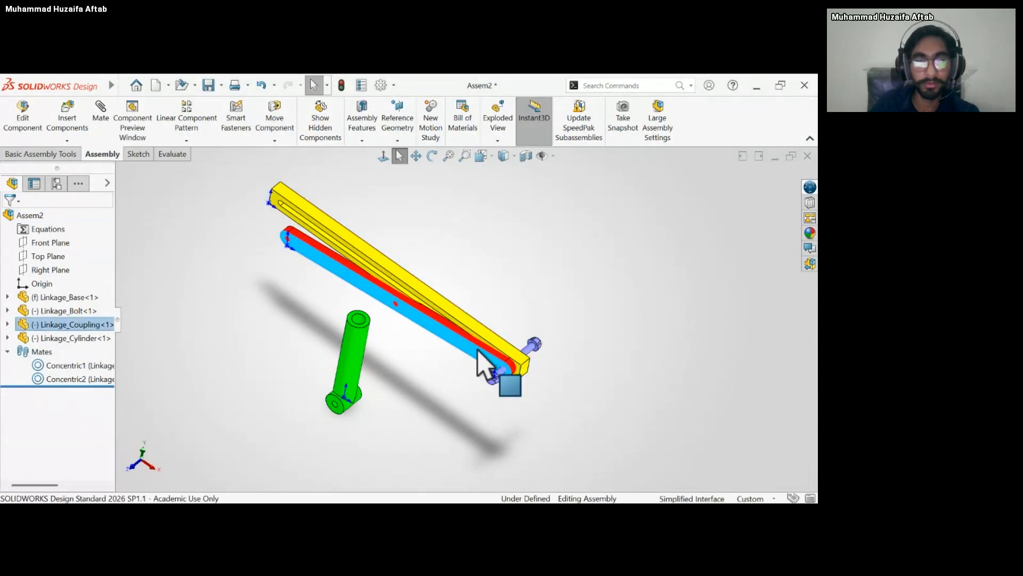
drag(478, 350, 532, 315)
click(410, 405)
Add a concentric mate between the cross hole at the cylinder's lower end and the bolt's shaft.
middle_drag(361, 365, 324, 348)
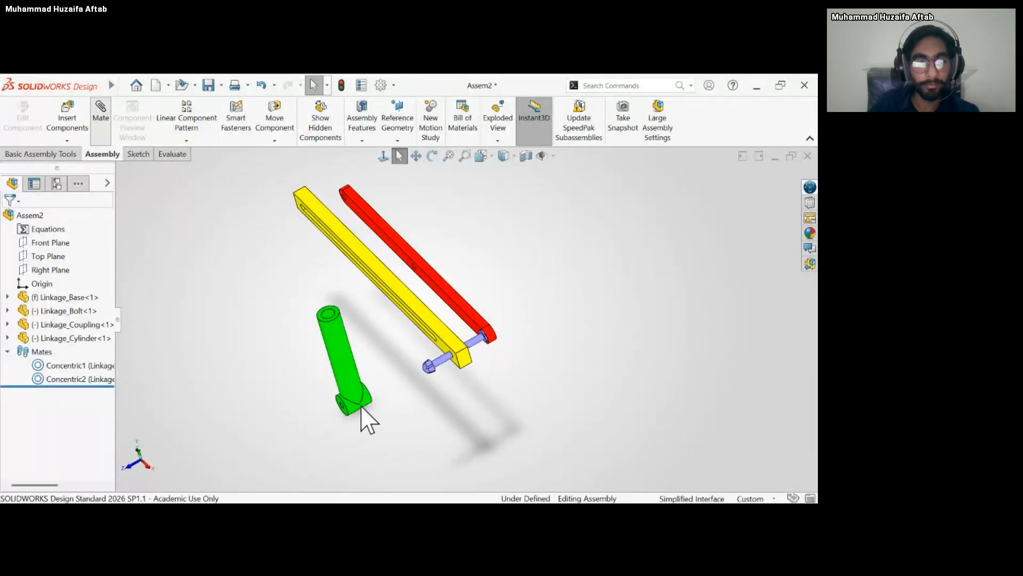
scroll(353, 395, down, 6)
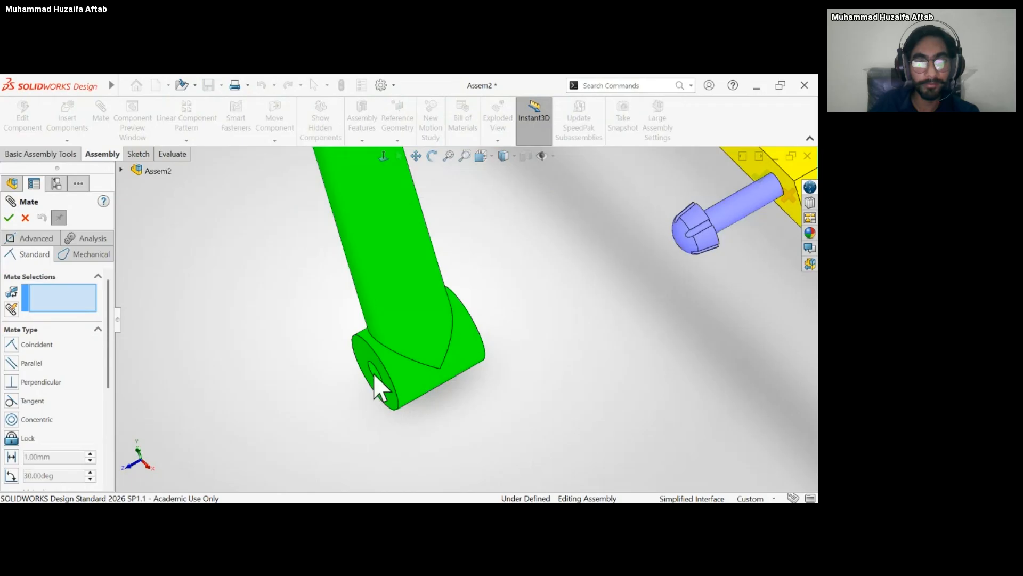
click(375, 372)
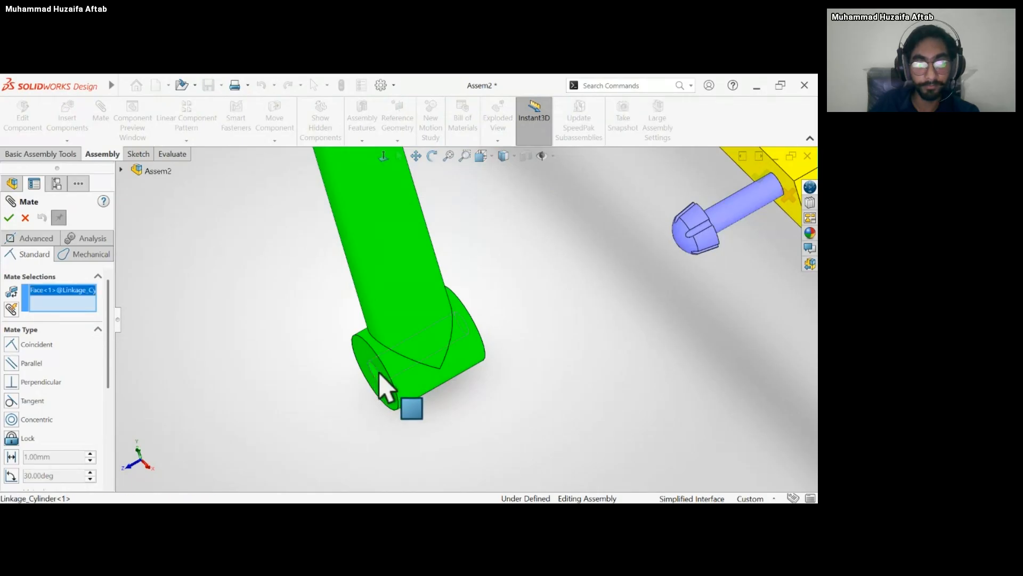
click(726, 209)
middle_drag(708, 248, 638, 224)
click(805, 173)
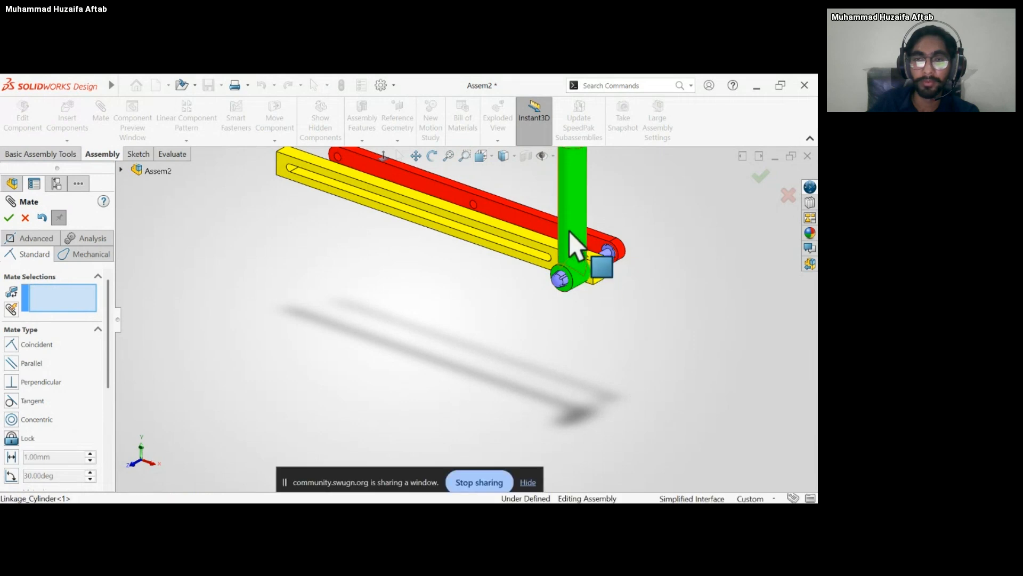
Pull the cylinder forward along the bolt and mate its inner end face coincident with the slotted front face of the base.
drag(571, 230, 543, 234)
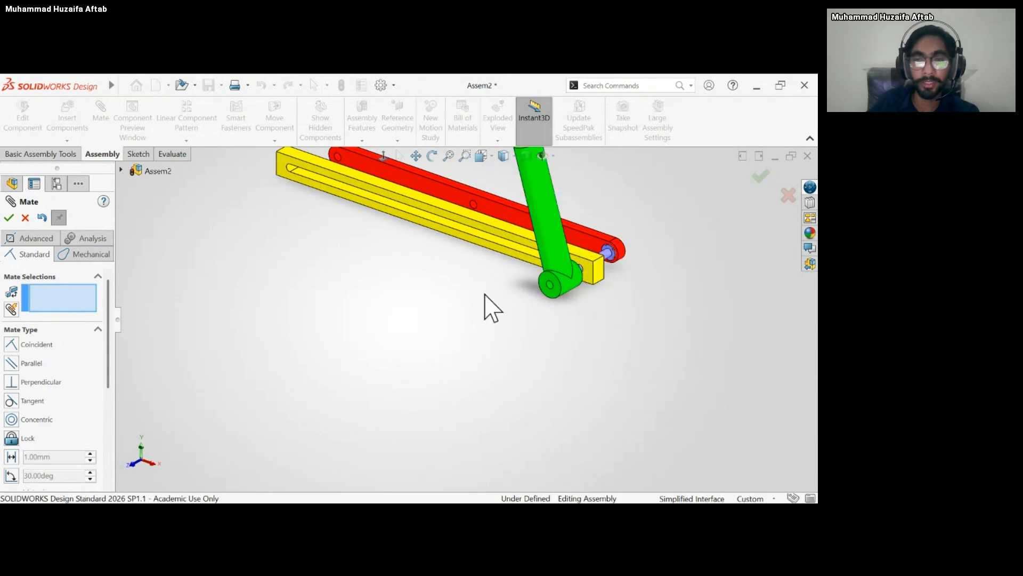
middle_drag(486, 304, 367, 303)
scroll(501, 269, down, 5)
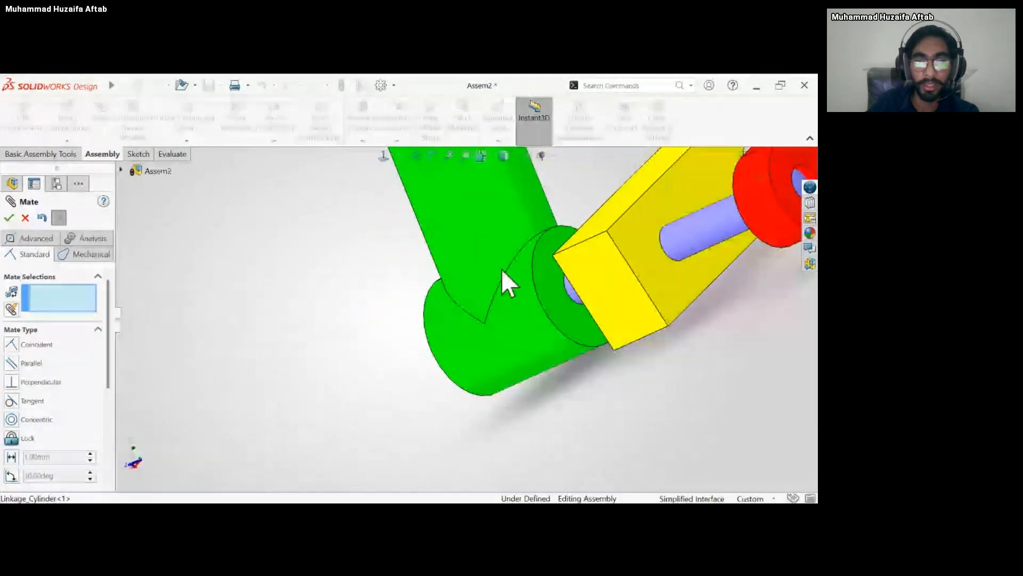
click(540, 282)
middle_drag(540, 282, 608, 292)
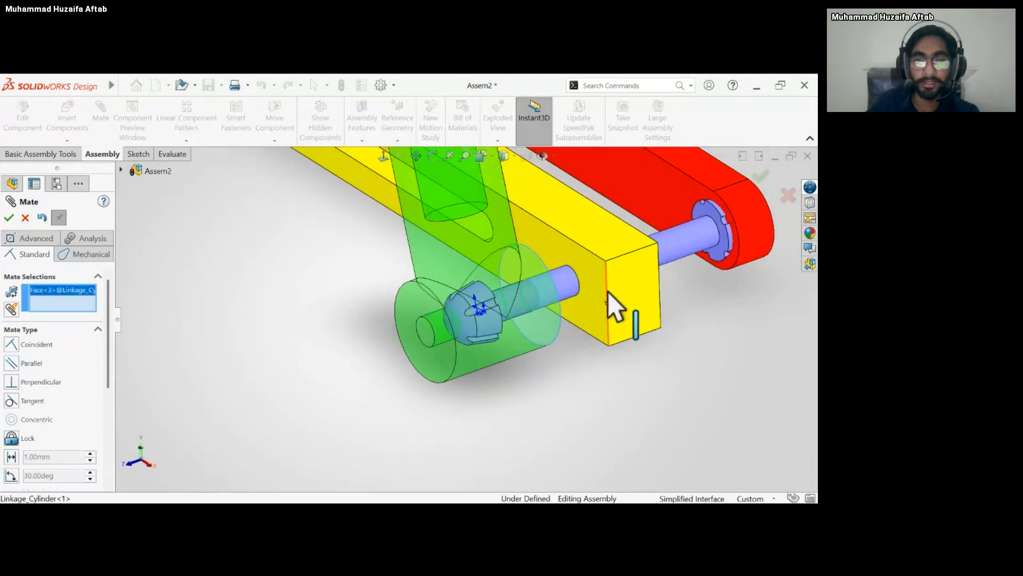
click(600, 292)
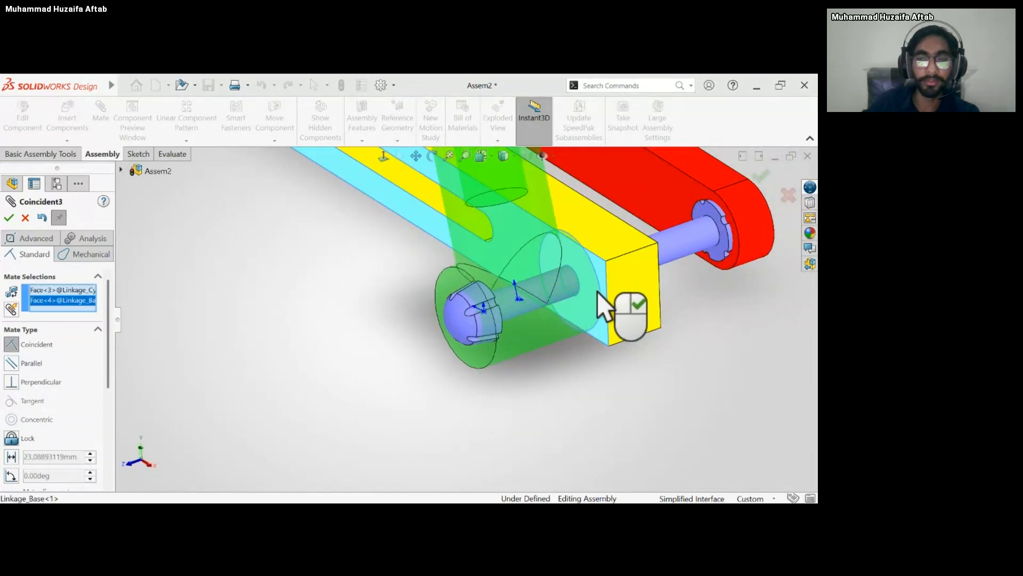
click(736, 263)
Swing the cylinder about the bolt so it leans down over the slotted face of the base.
scroll(531, 294, up, 8)
middle_drag(527, 273, 548, 251)
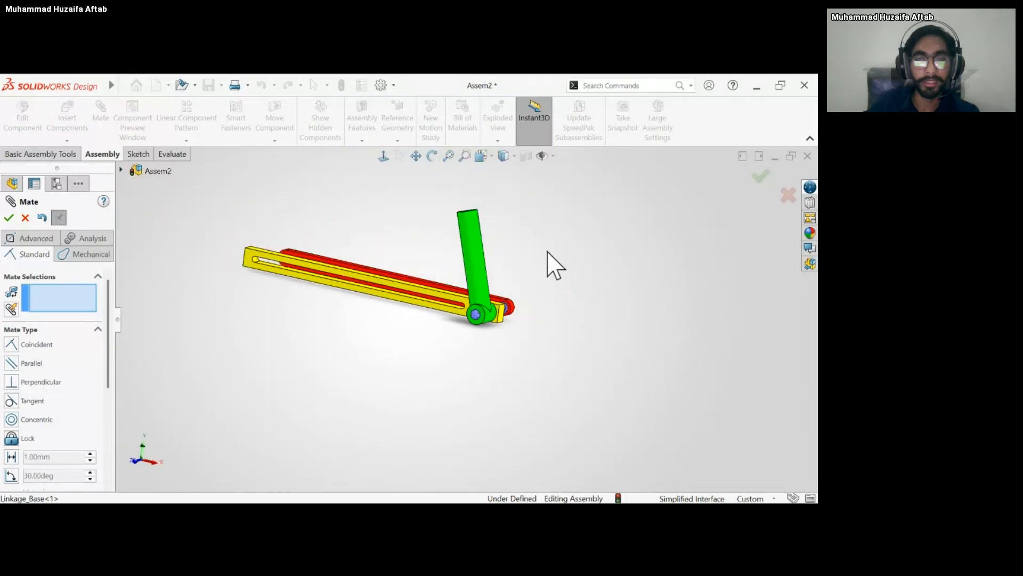
drag(469, 248, 421, 269)
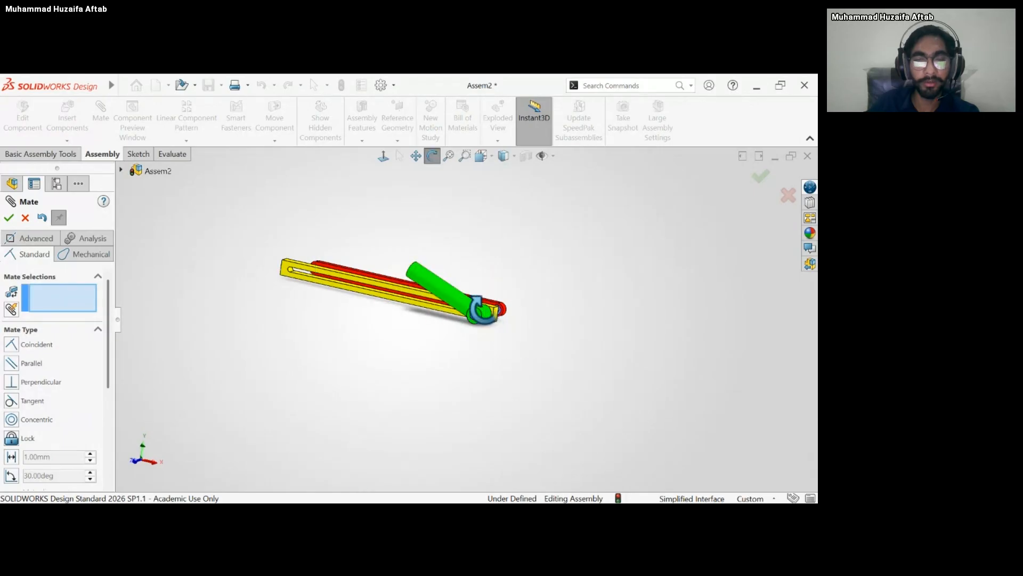
drag(482, 309, 451, 324)
key(Escape)
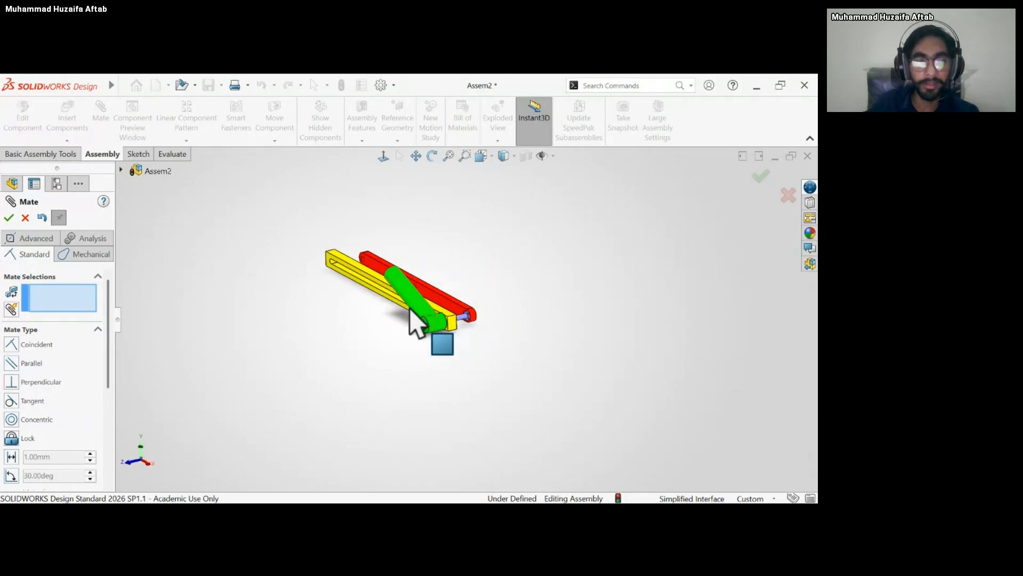
Add a coincident mate between the coupling's inner face and the rear face of the base.
drag(418, 317, 377, 309)
scroll(449, 313, down, 3)
middle_drag(439, 282, 393, 262)
scroll(416, 302, down, 3)
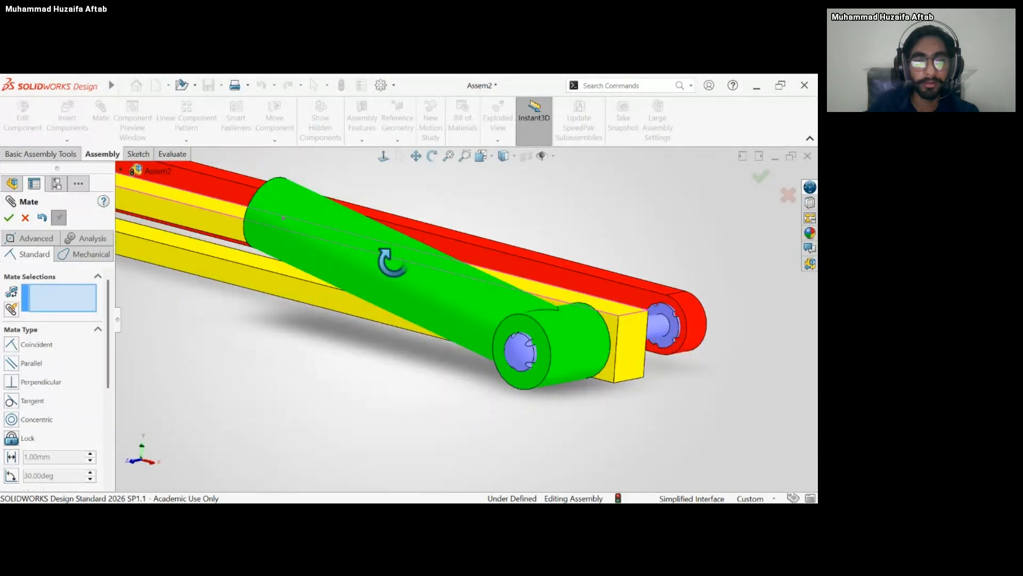
click(525, 265)
middle_drag(599, 199, 513, 297)
click(392, 421)
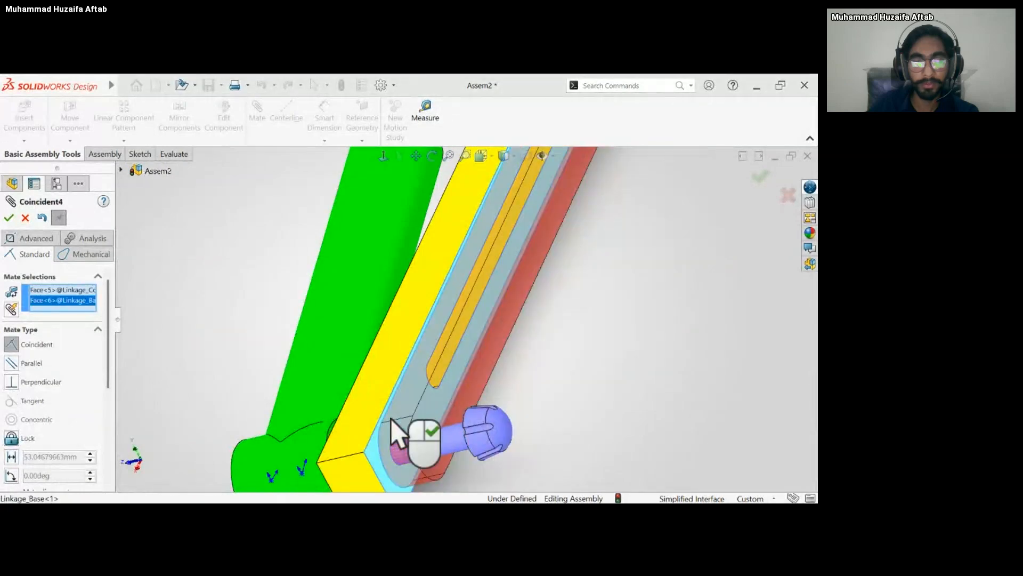
middle_drag(494, 373, 513, 366)
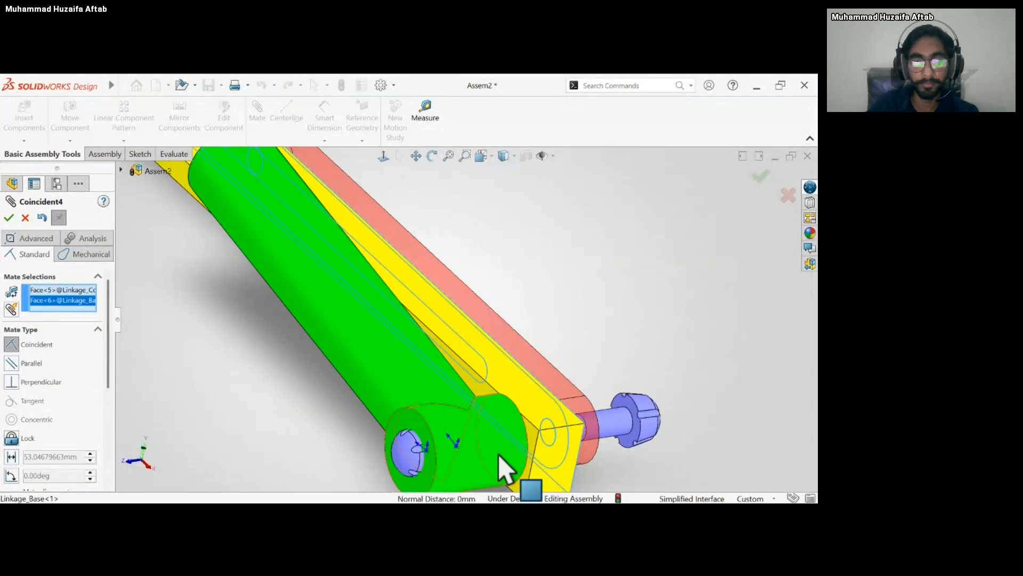
click(375, 430)
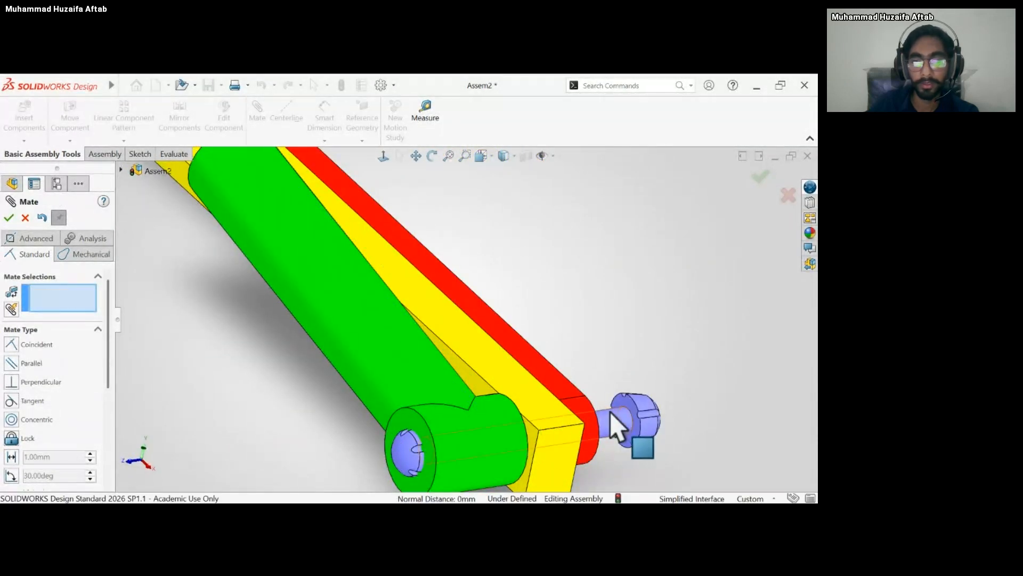
Slide the bolt out of the cylinder and mate the inner face of its head coincident with the cylinder's outer end face.
drag(587, 423, 528, 429)
middle_drag(464, 418, 263, 444)
scroll(263, 444, up, 2)
scroll(299, 441, down, 5)
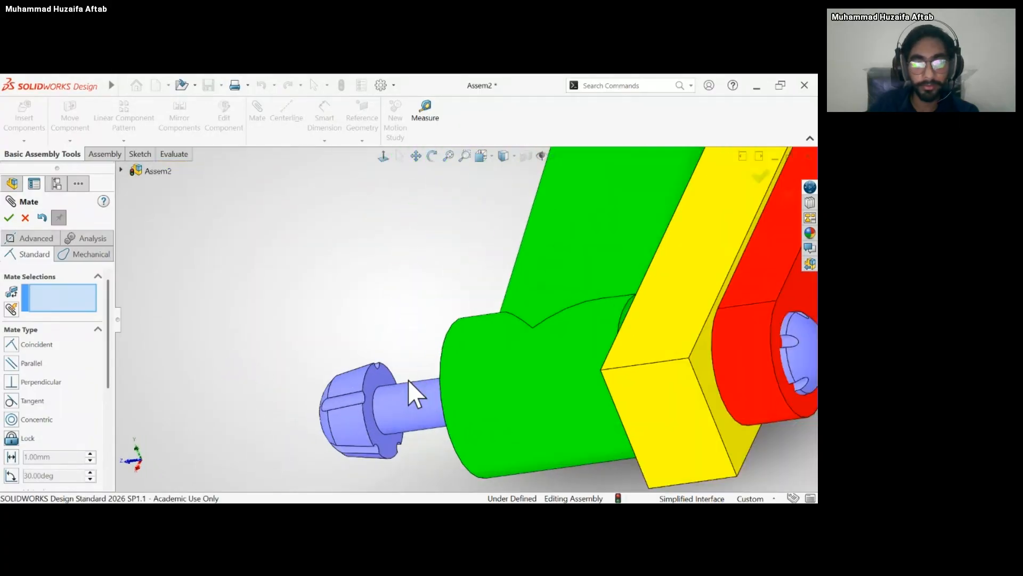
click(387, 384)
middle_drag(393, 357, 498, 326)
scroll(600, 310, down, 5)
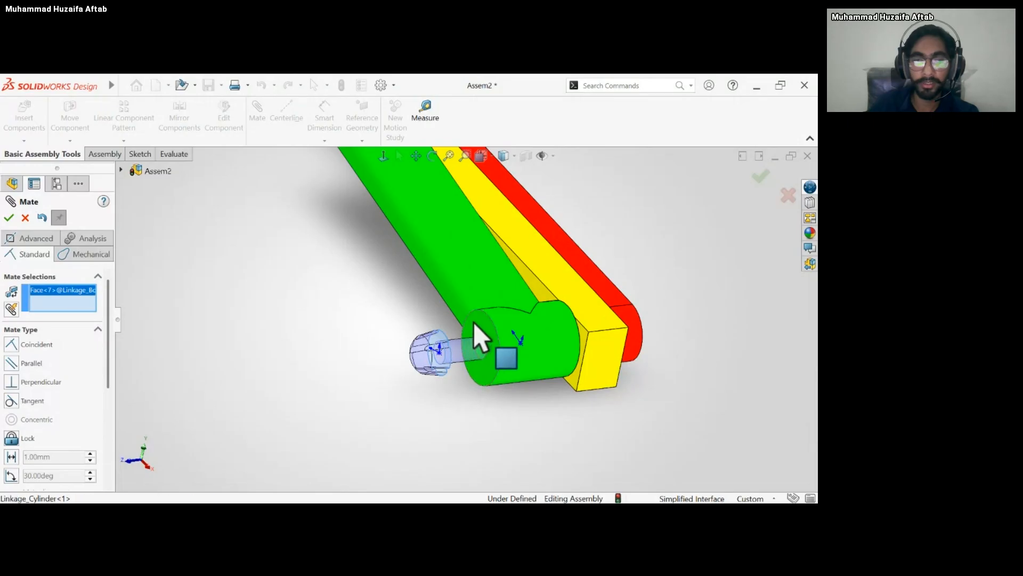
click(475, 343)
click(8, 217)
Swing the coupling upward about the bolt, away from the base.
scroll(443, 241, up, 5)
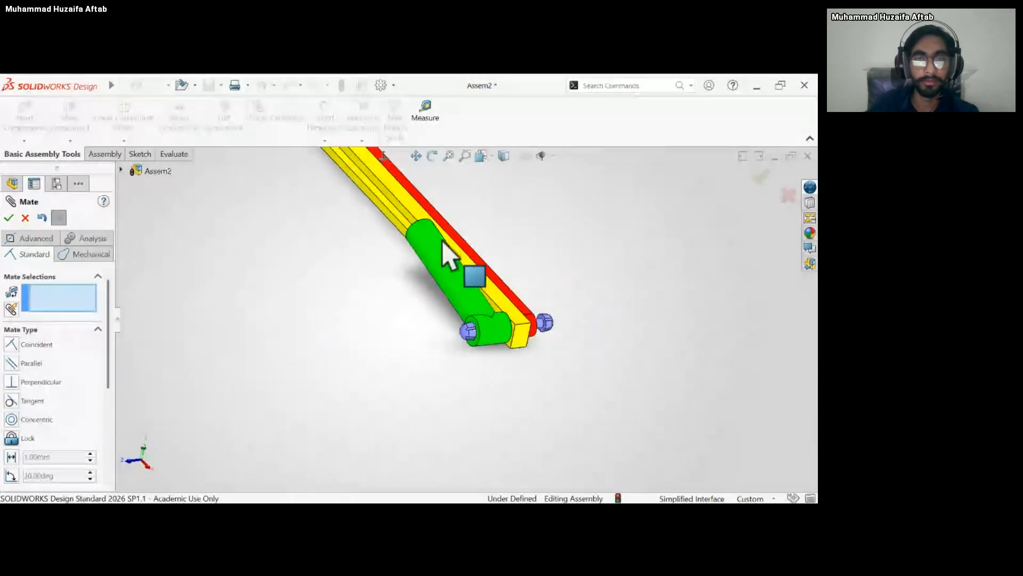
middle_drag(442, 241, 429, 254)
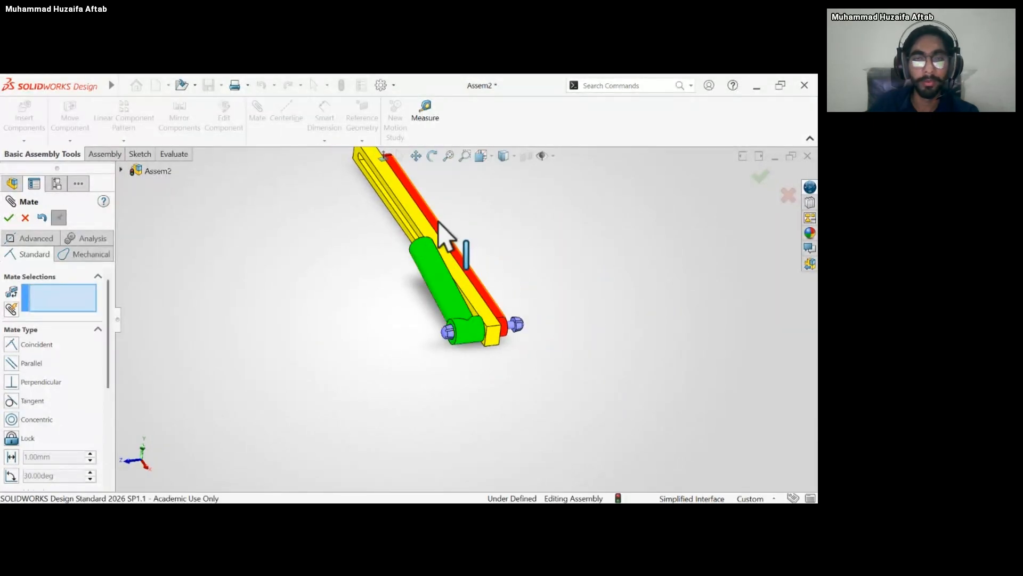
drag(445, 213, 495, 208)
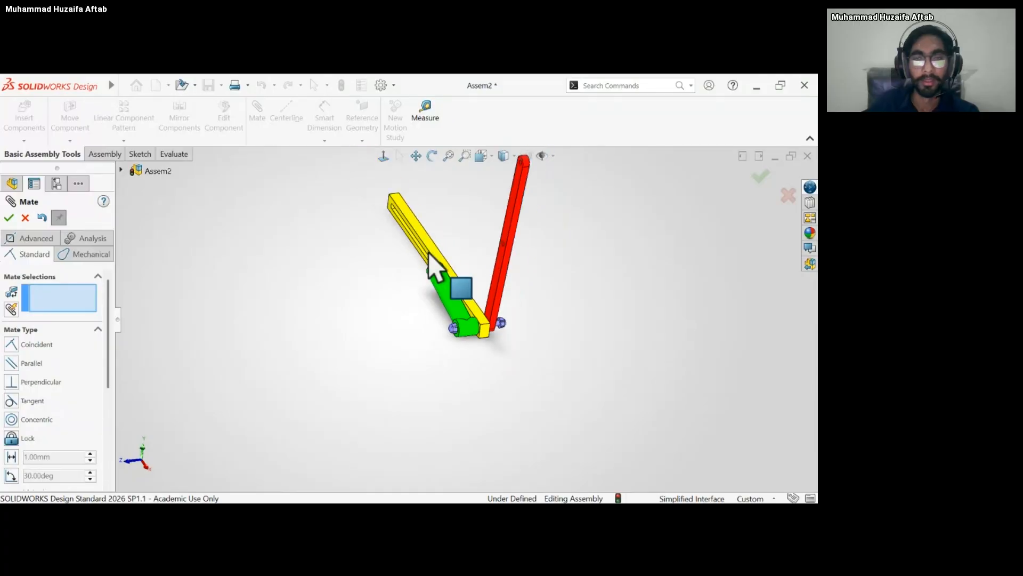
Insert a second Linkage_Coupling part and place it above the slotted base.
middle_drag(434, 267, 461, 280)
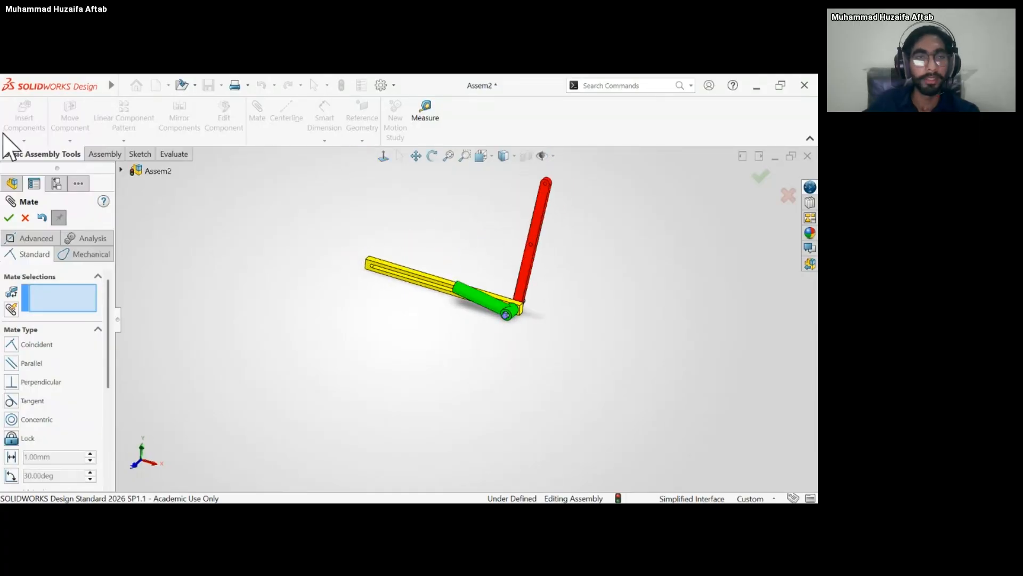
click(9, 218)
click(32, 133)
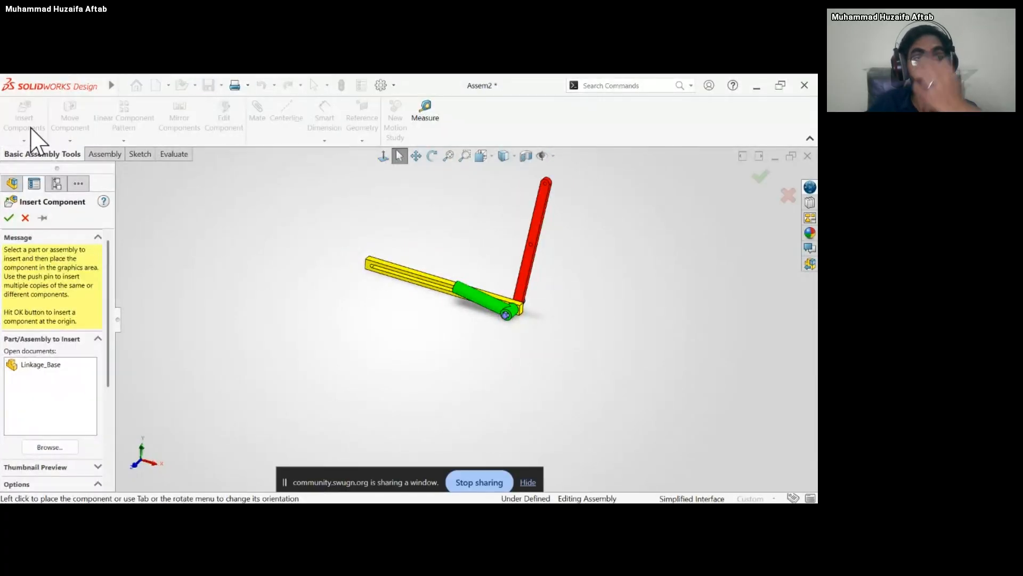
click(33, 449)
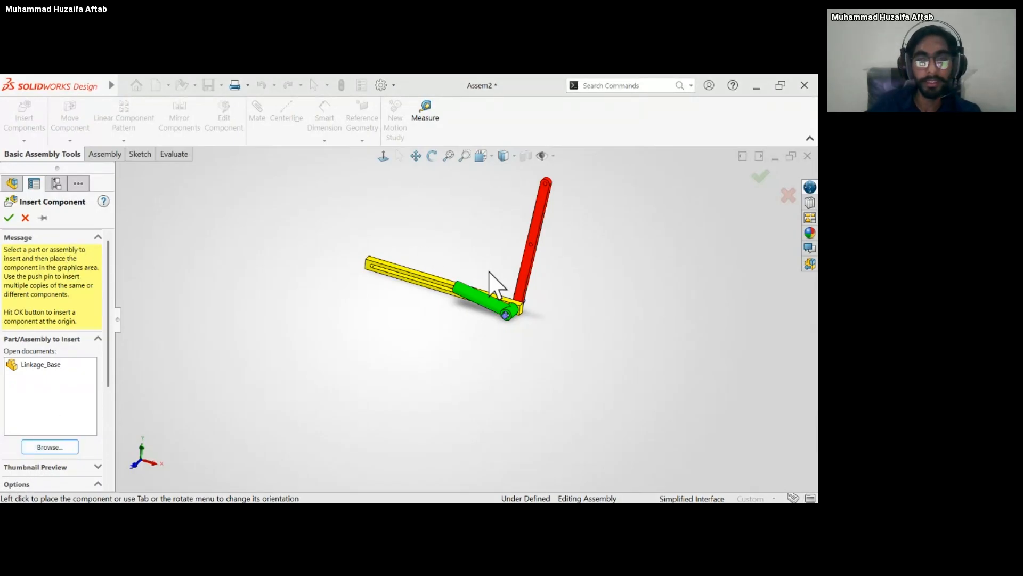
click(495, 393)
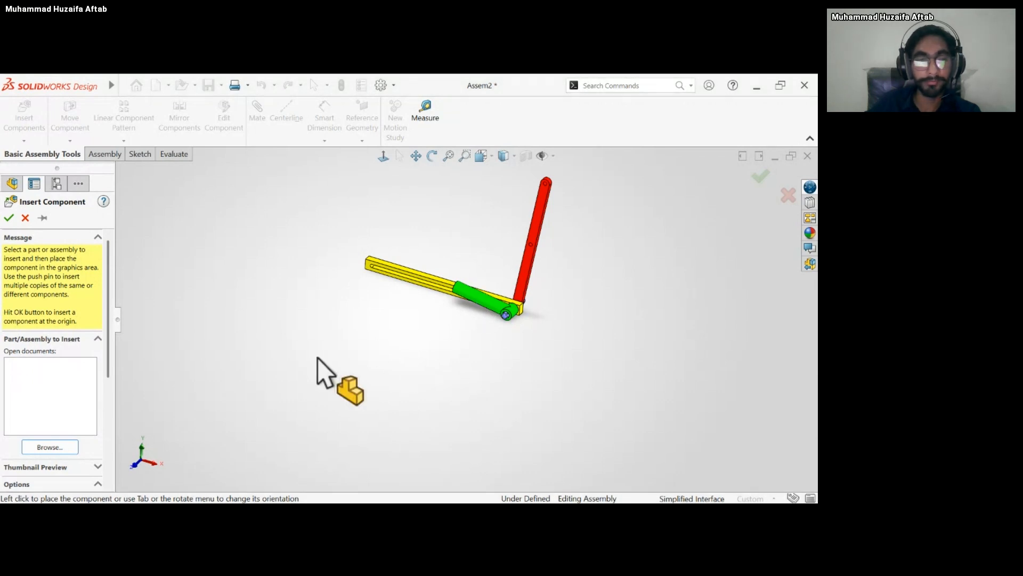
click(450, 219)
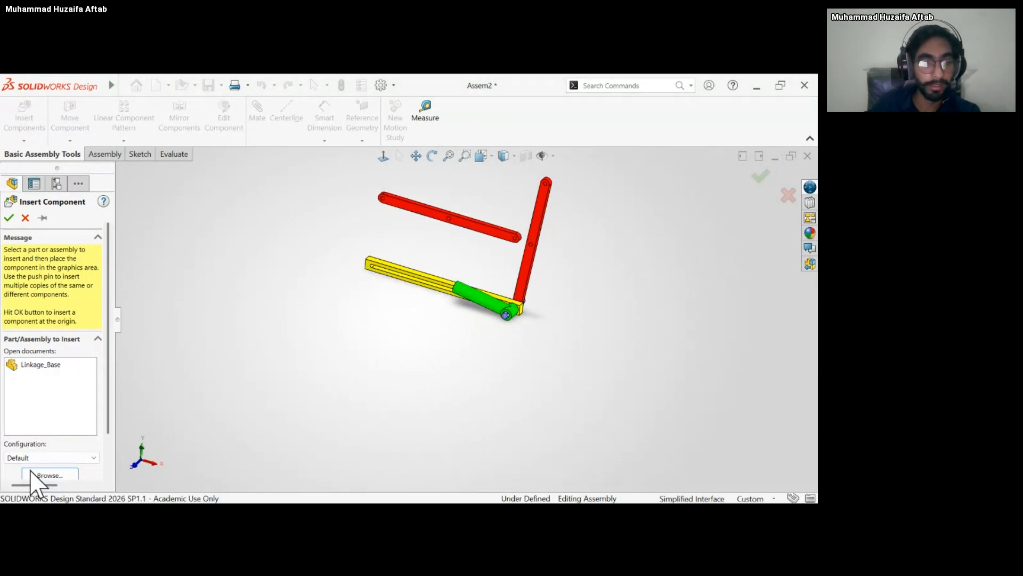
Insert a second Linkage_Bolt part and place it beside the free end of the new coupling.
click(31, 131)
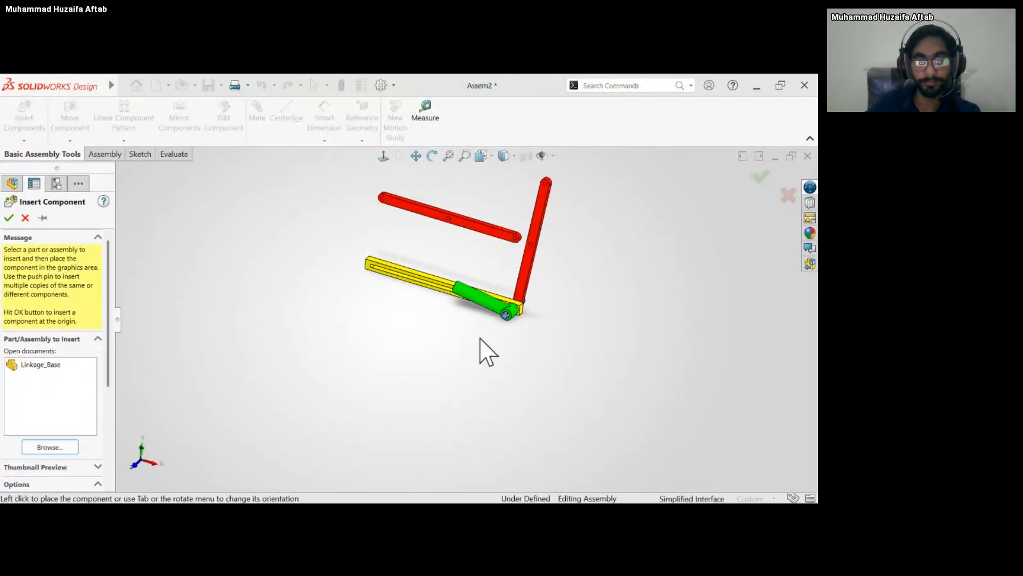
click(327, 230)
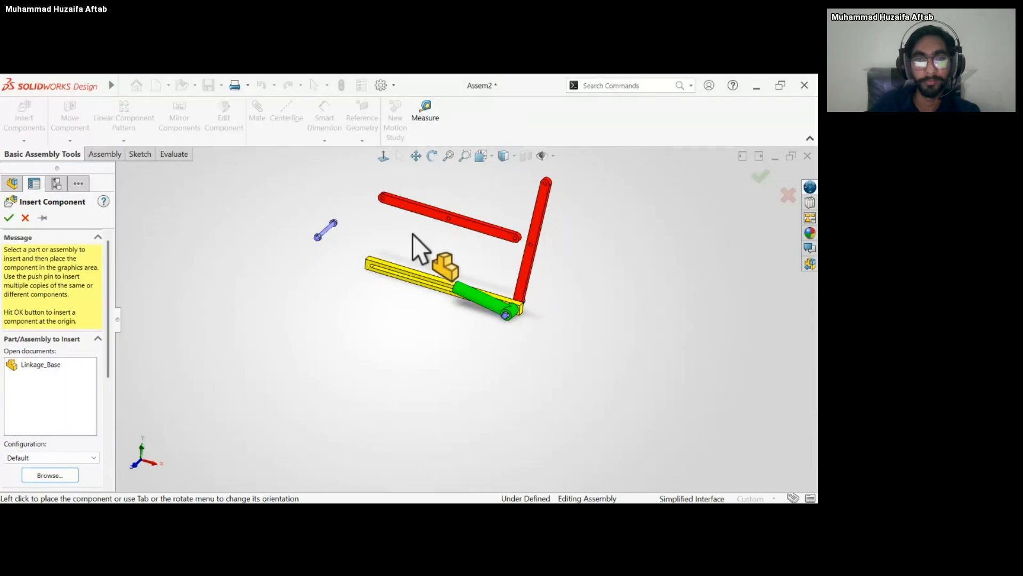
scroll(430, 234, down, 2)
scroll(429, 234, up, 4)
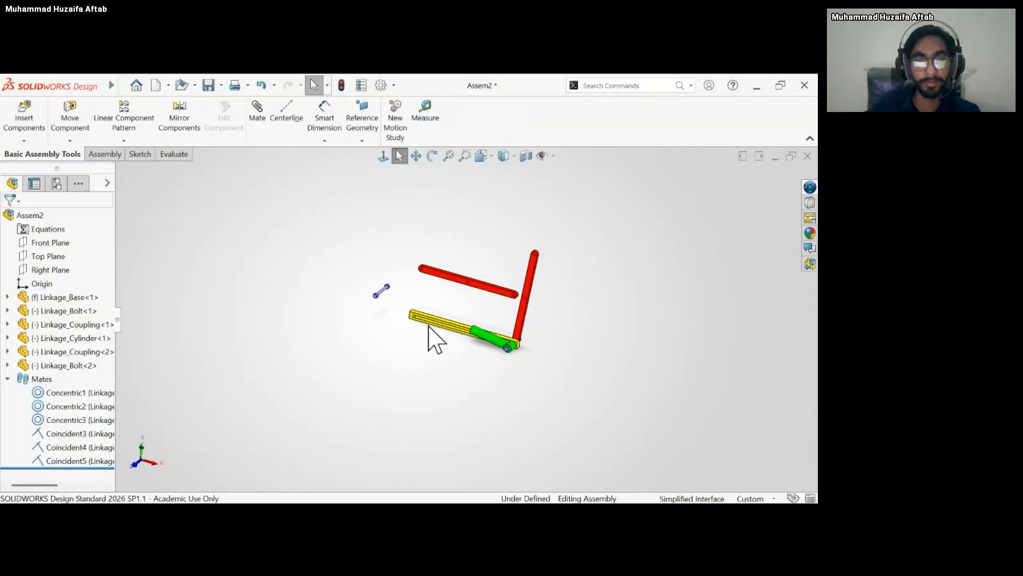
Move the second coupling down closer to the slotted base.
scroll(429, 327, down, 5)
scroll(453, 231, up, 4)
middle_drag(482, 269, 470, 294)
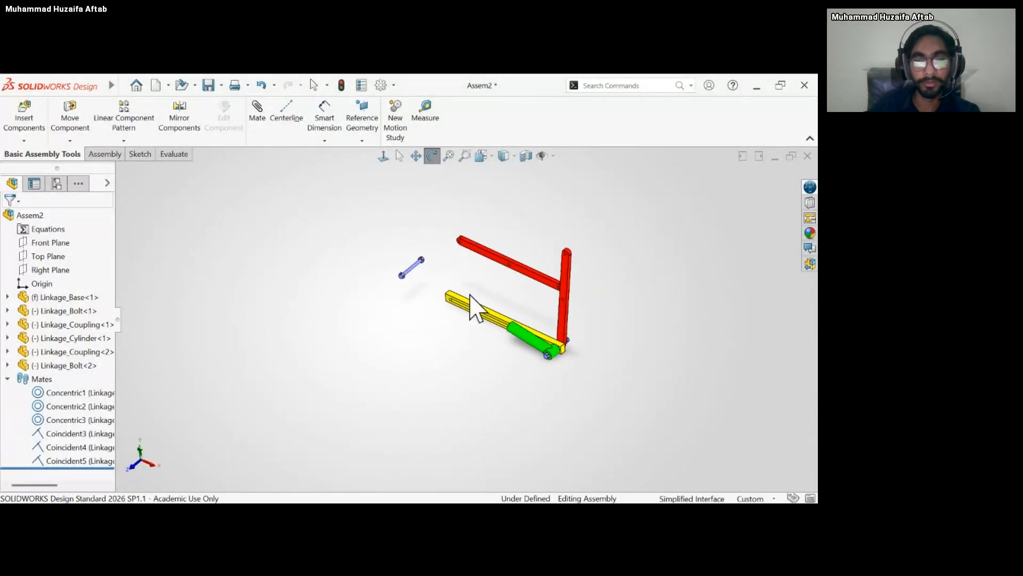
scroll(513, 276, down, 7)
scroll(389, 372, up, 1)
middle_drag(386, 357, 382, 325)
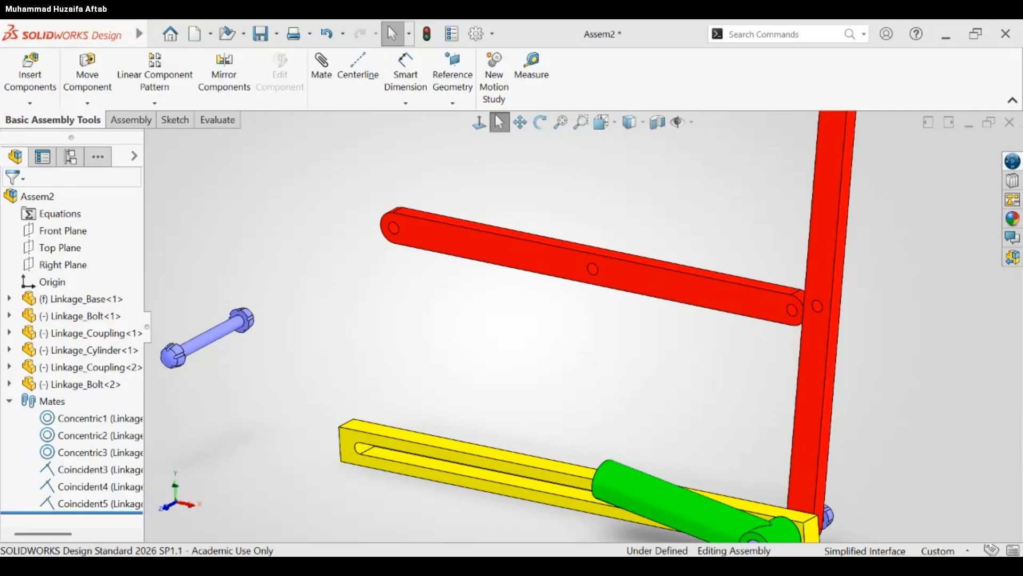
scroll(613, 433, up, 5)
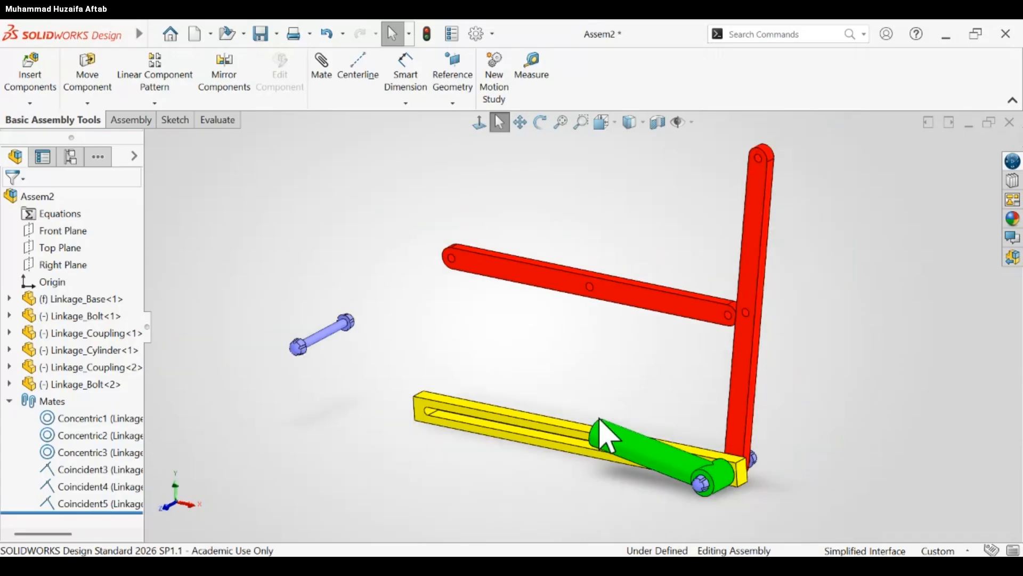
scroll(640, 381, down, 5)
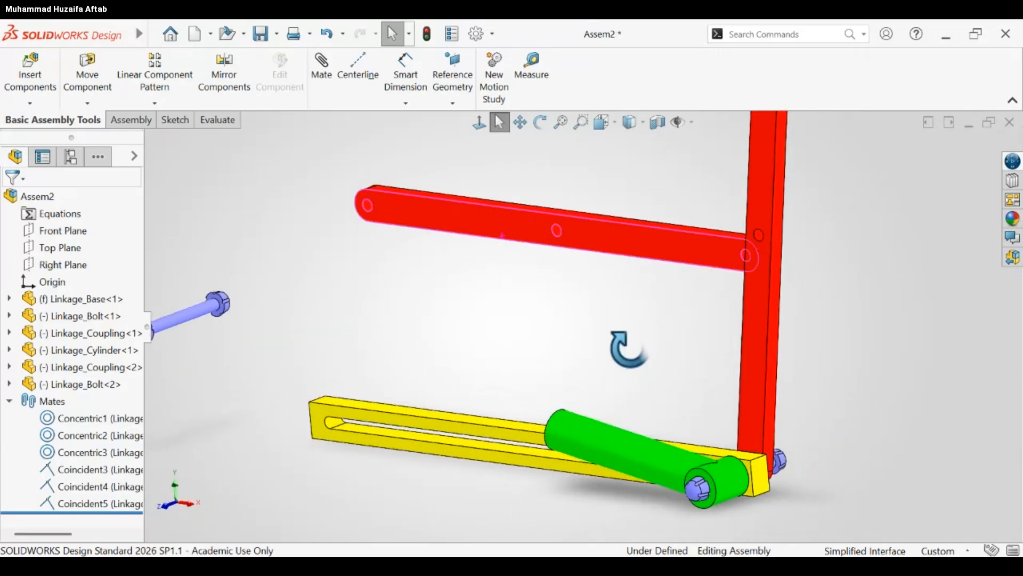
scroll(635, 377, down, 1)
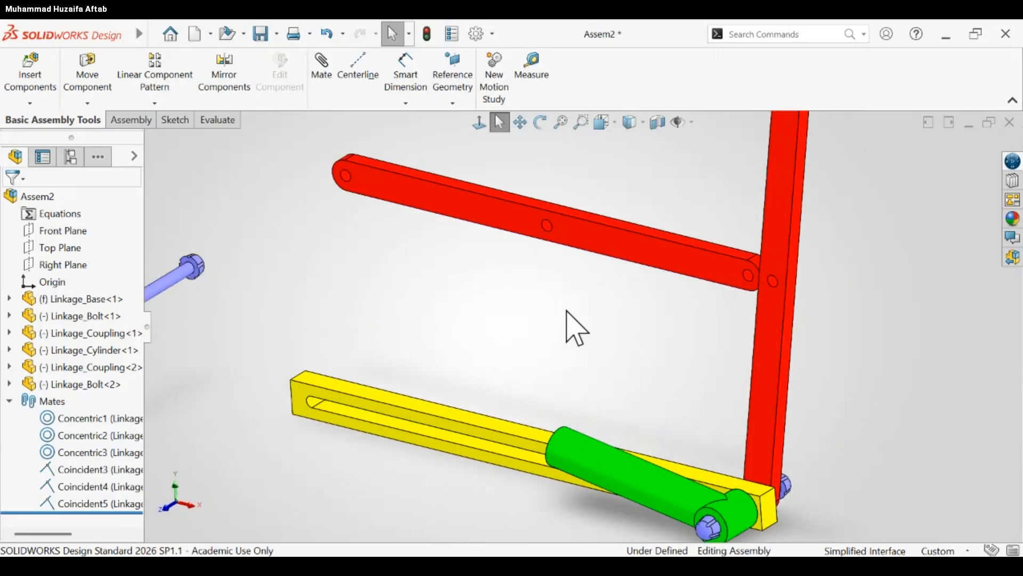
drag(538, 233, 522, 281)
click(505, 336)
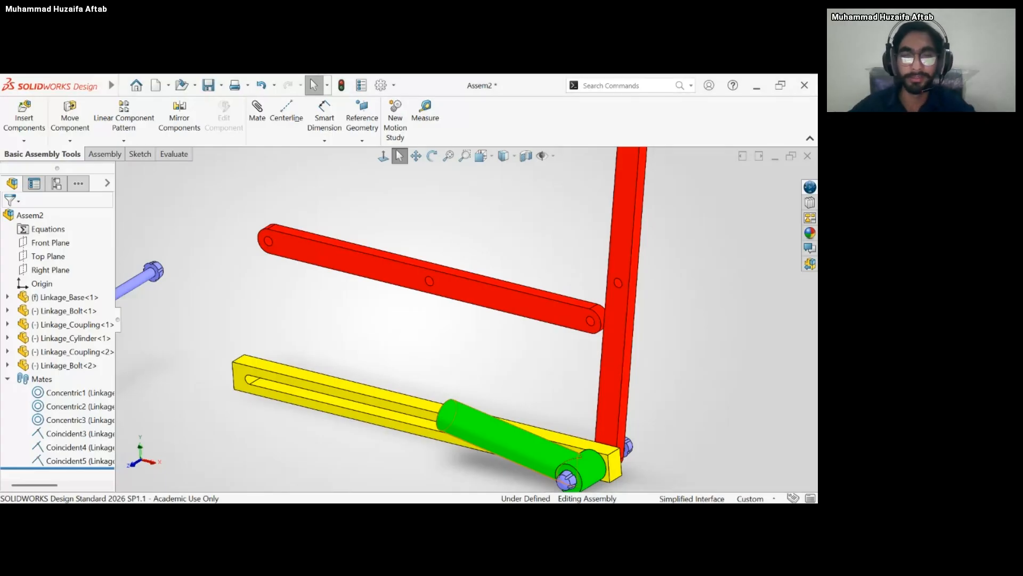
click(433, 292)
click(495, 360)
Add a concentric mate between the second coupling's middle hole and the shank of the second bolt.
scroll(485, 341, up, 3)
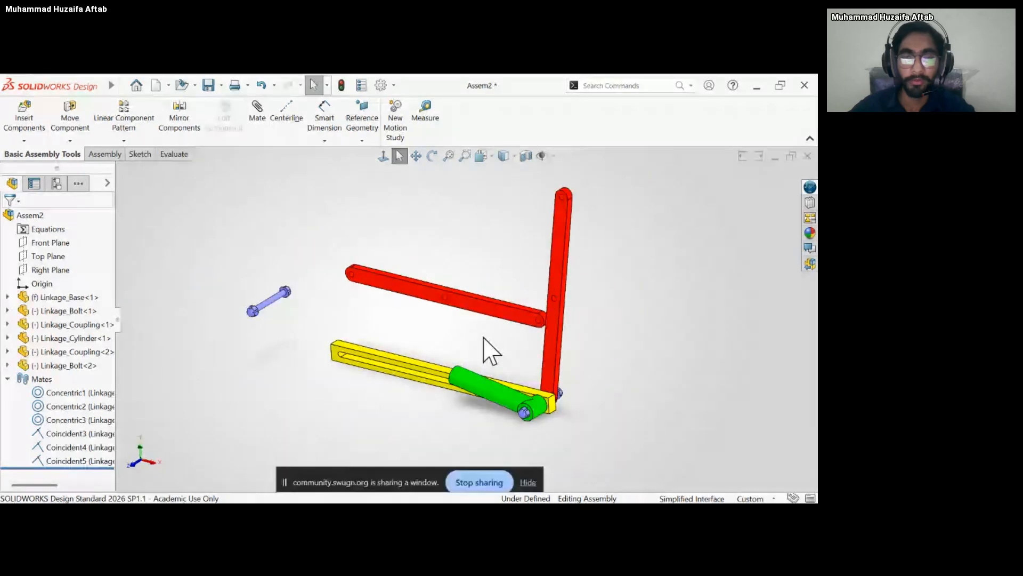
middle_drag(484, 337, 478, 335)
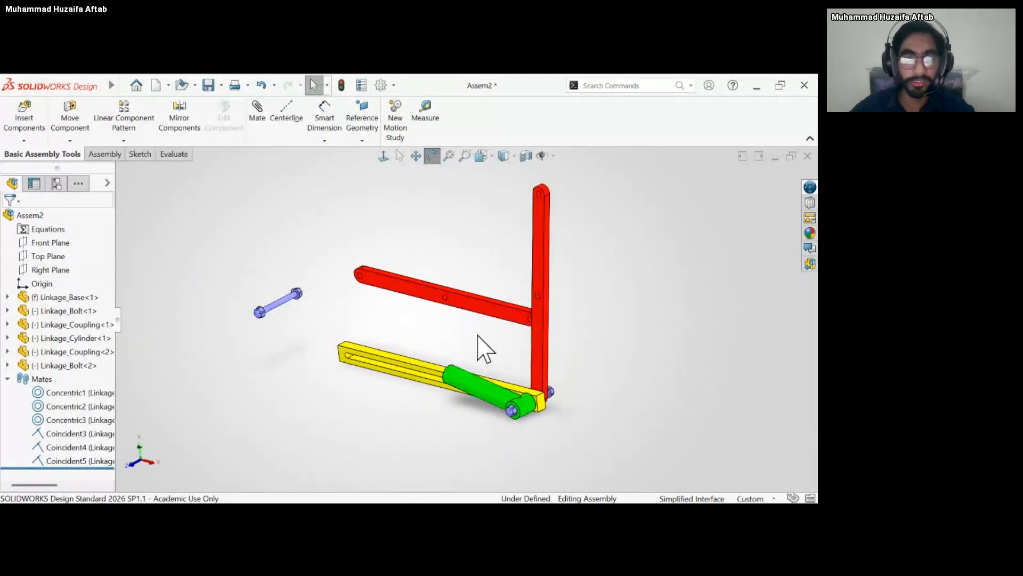
scroll(477, 334, down, 2)
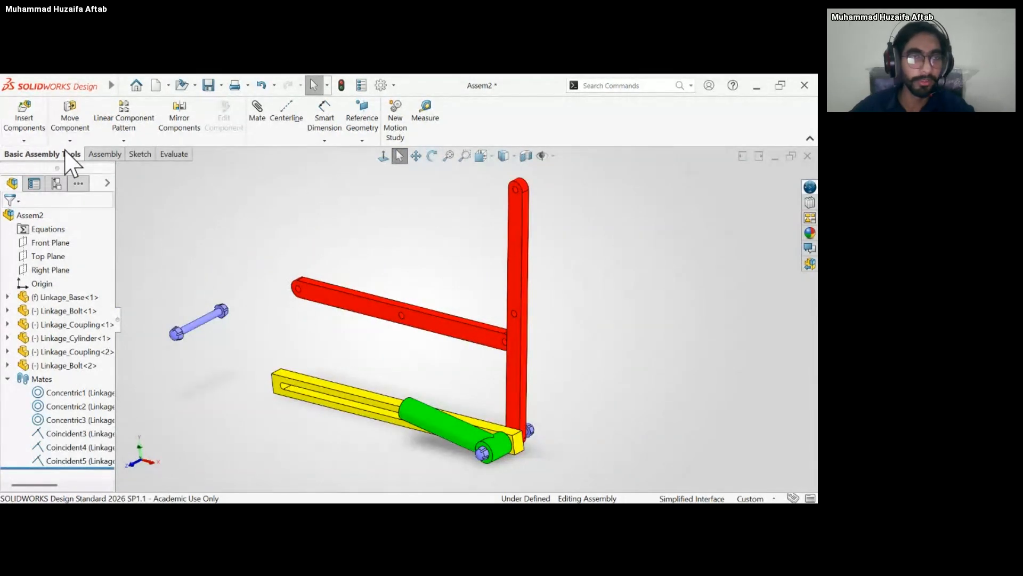
click(104, 154)
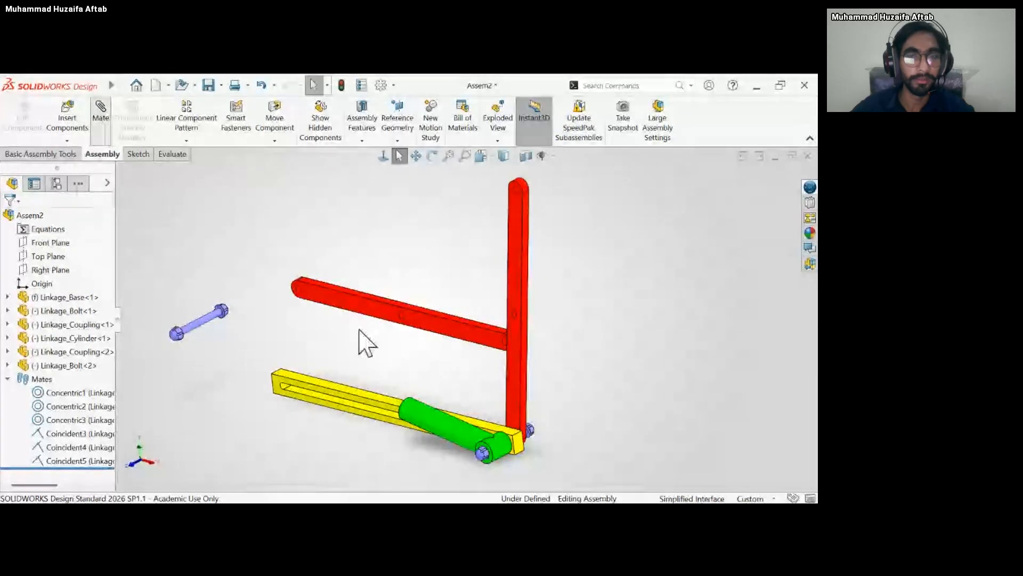
click(380, 303)
middle_drag(413, 249, 282, 288)
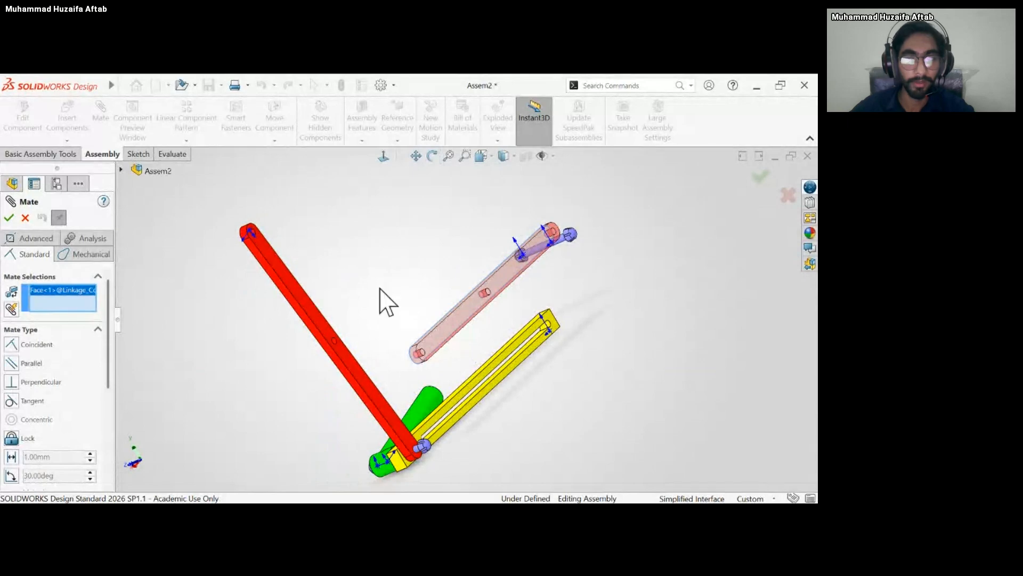
middle_drag(384, 299, 452, 287)
key(Delete)
scroll(455, 287, down, 8)
click(537, 367)
scroll(487, 370, up, 6)
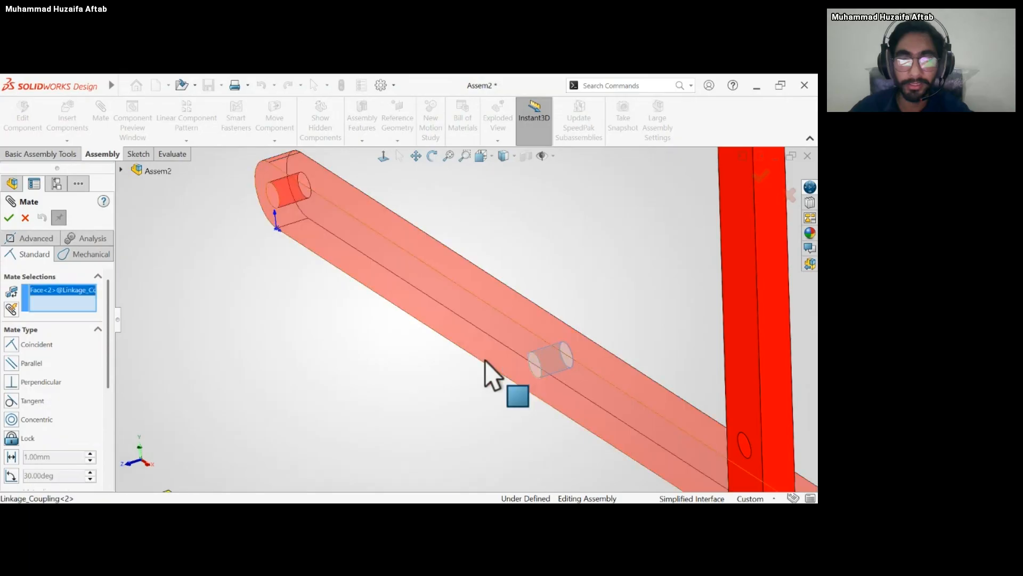
click(285, 305)
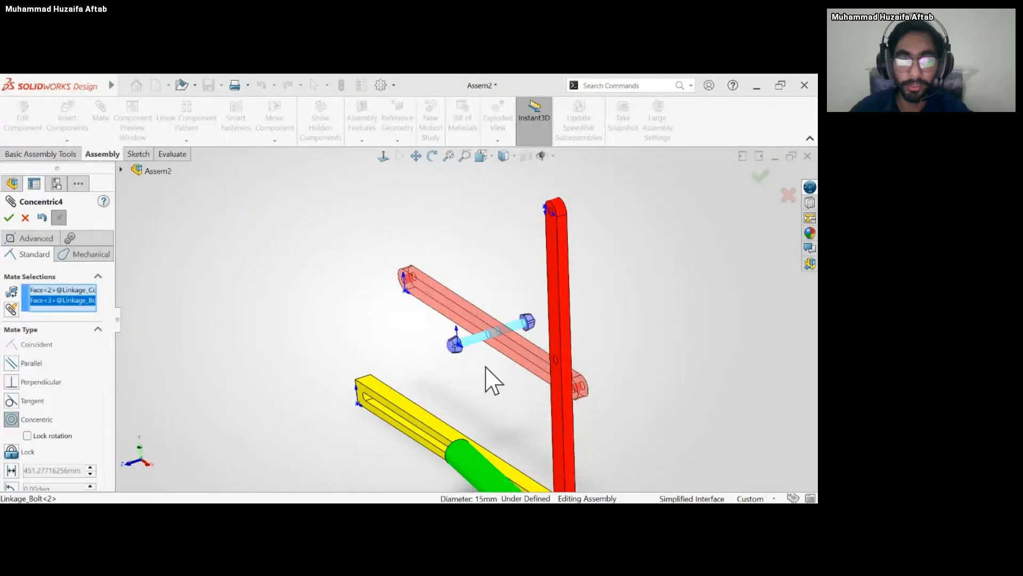
key(Return)
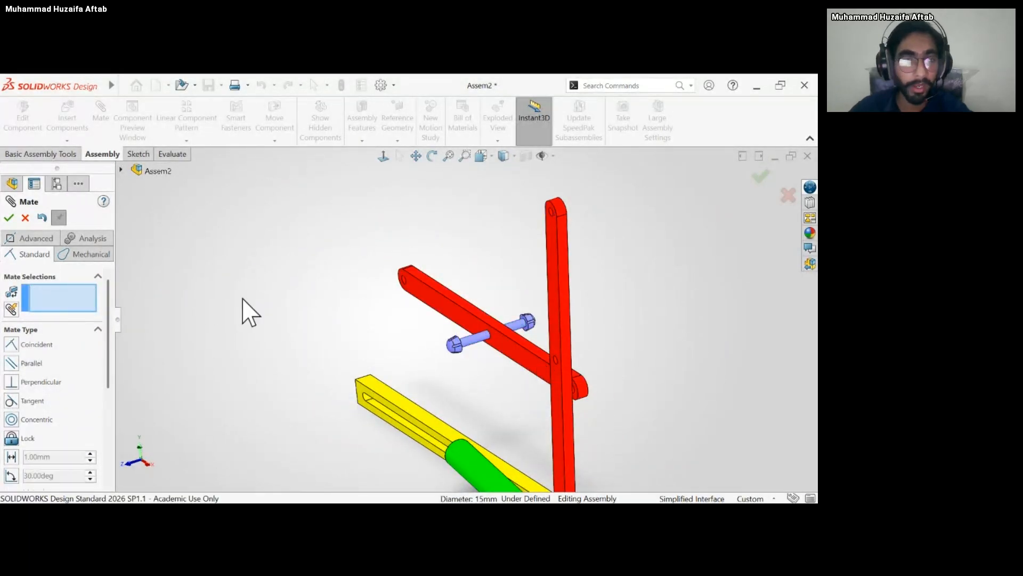
Add a concentric mate between the second bolt's shank and the middle hole of the upright coupling.
click(473, 344)
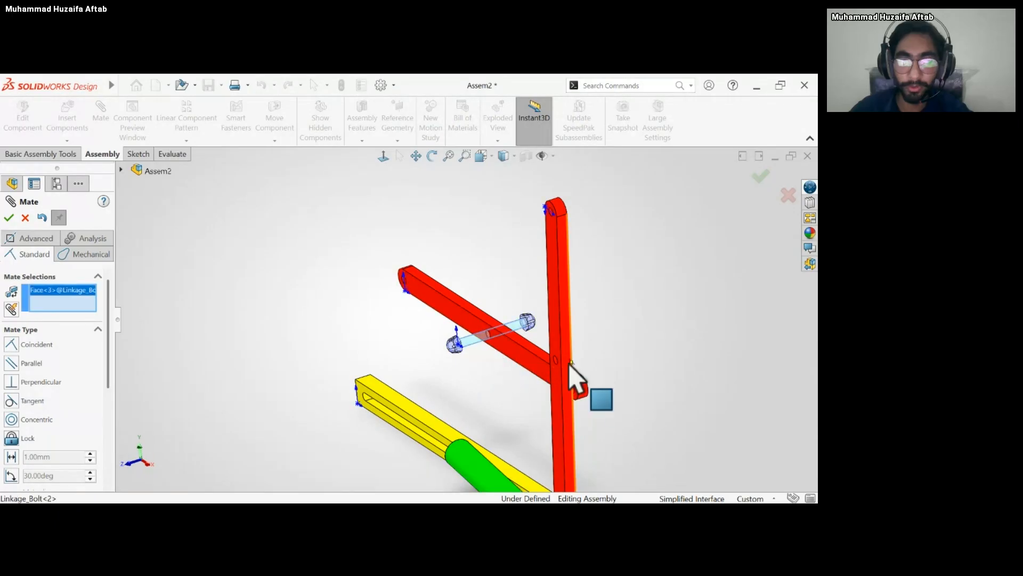
scroll(571, 382, down, 5)
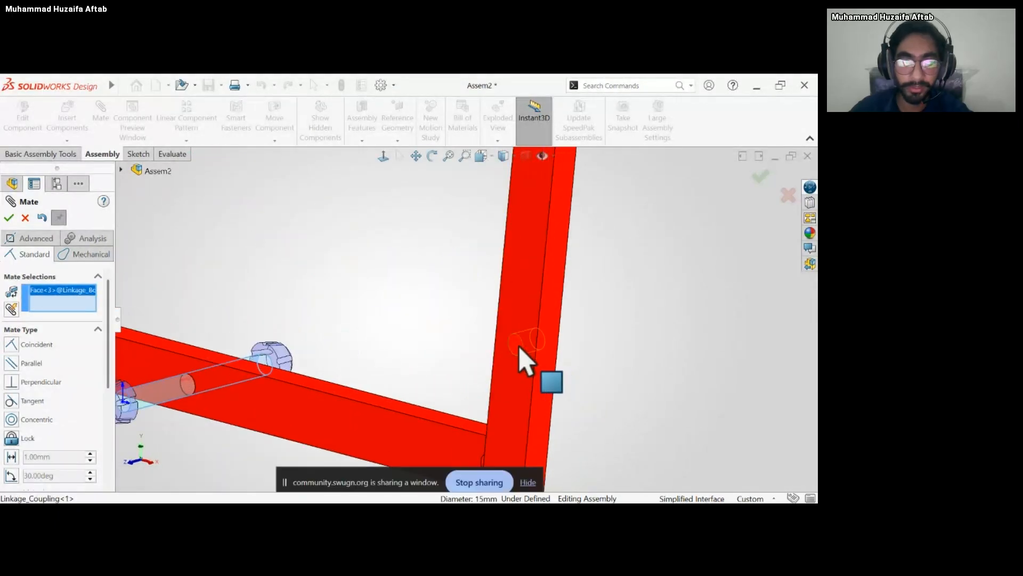
click(521, 352)
key(Return)
scroll(589, 370, up, 8)
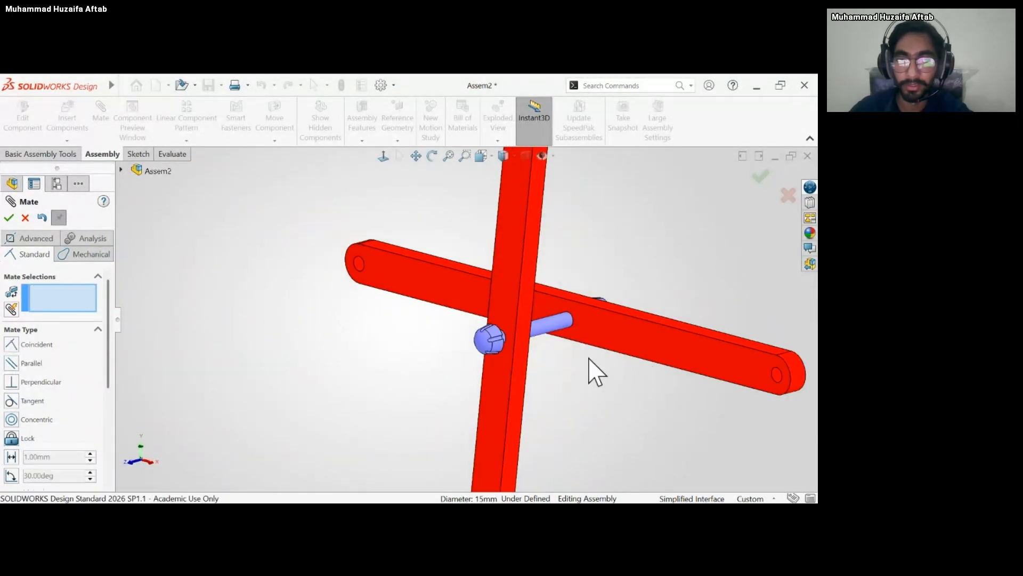
Slide the second coupling along the bolt's axis, off the bolt and clear of the upright coupling on the cylinder side.
drag(477, 350, 466, 325)
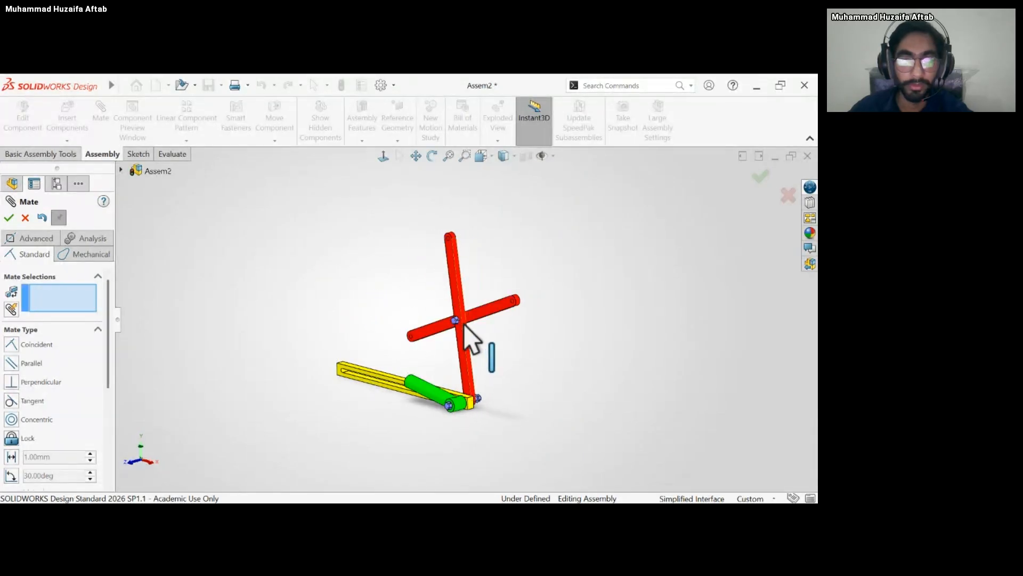
middle_drag(466, 325, 433, 343)
scroll(414, 327, down, 4)
drag(375, 328, 277, 362)
middle_drag(288, 285, 315, 280)
middle_drag(236, 289, 219, 291)
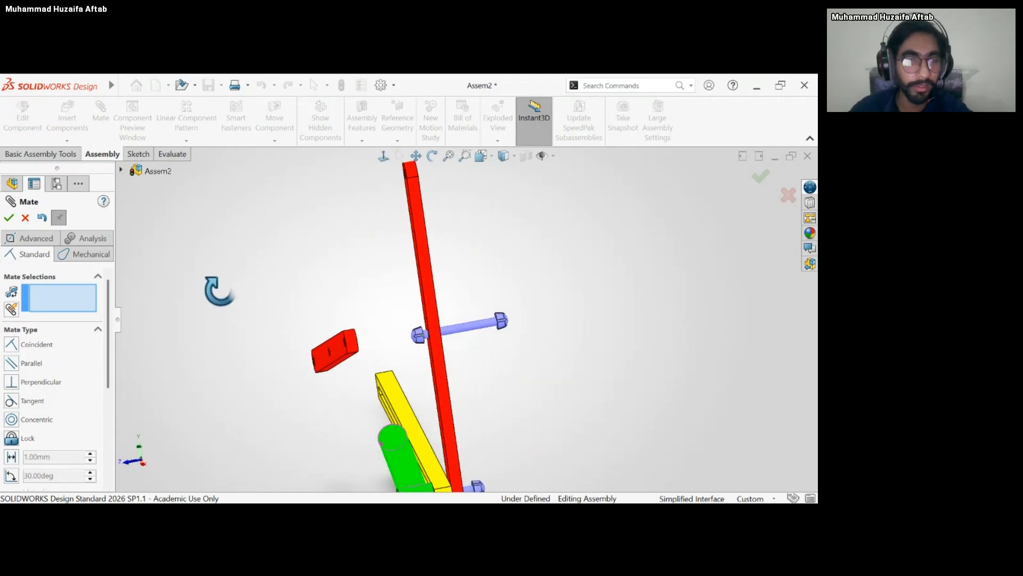
Add a coincident mate between the second coupling's inner face and the facing side of the upright coupling.
middle_drag(455, 325, 383, 356)
click(335, 349)
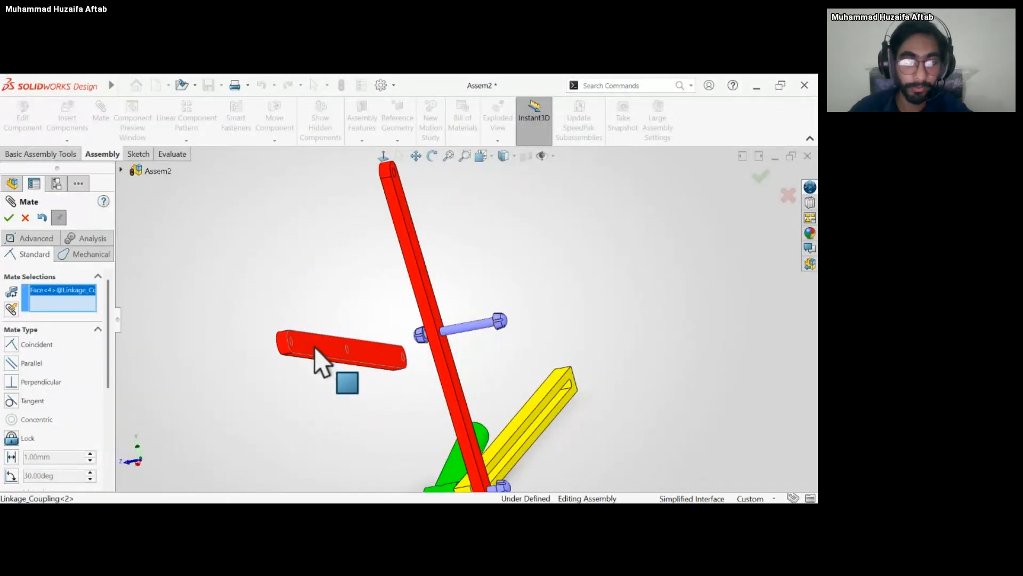
middle_drag(336, 297, 549, 293)
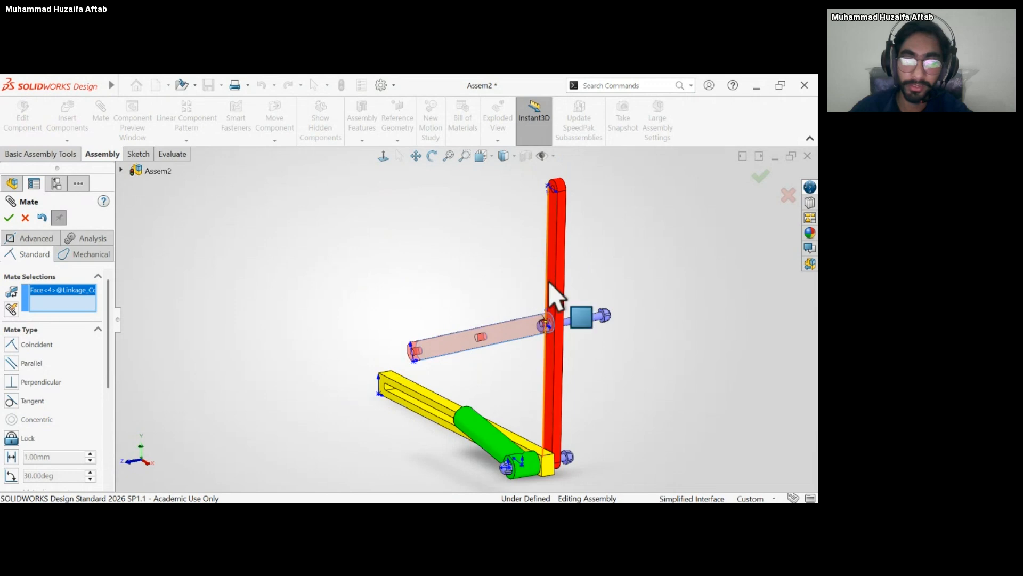
click(554, 292)
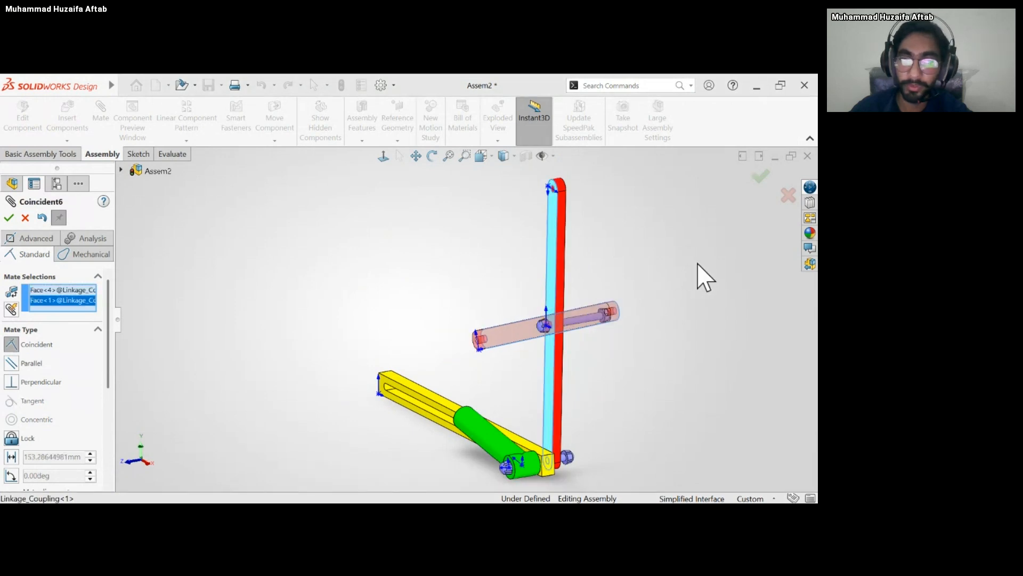
key(Return)
Slide the second bolt outward and mate the inner face of its head coincident with the second coupling's outer face.
scroll(507, 341, up, 3)
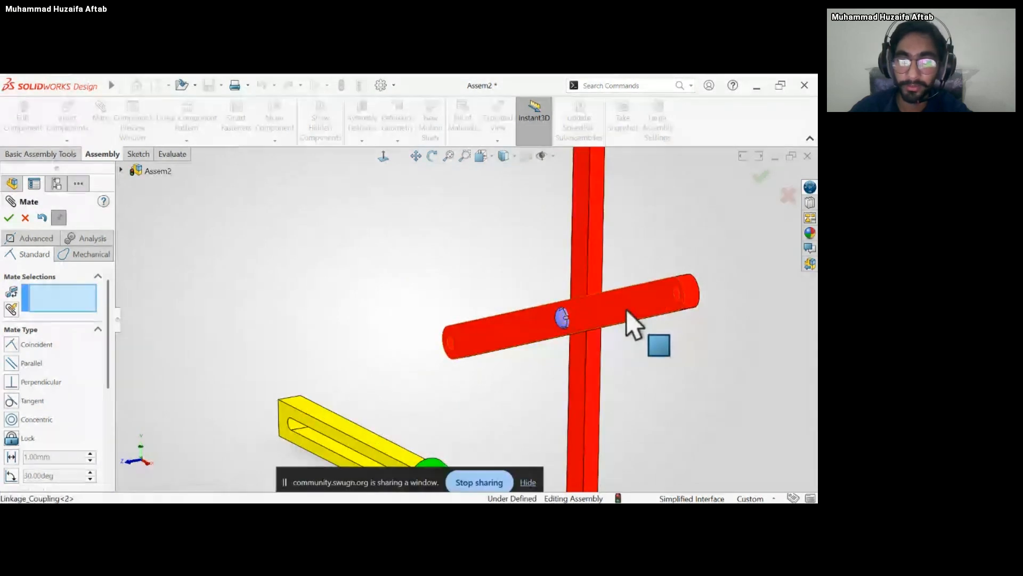
mouse_move(629, 315)
mouse_down()
mouse_move(593, 327)
mouse_move(624, 314)
mouse_up()
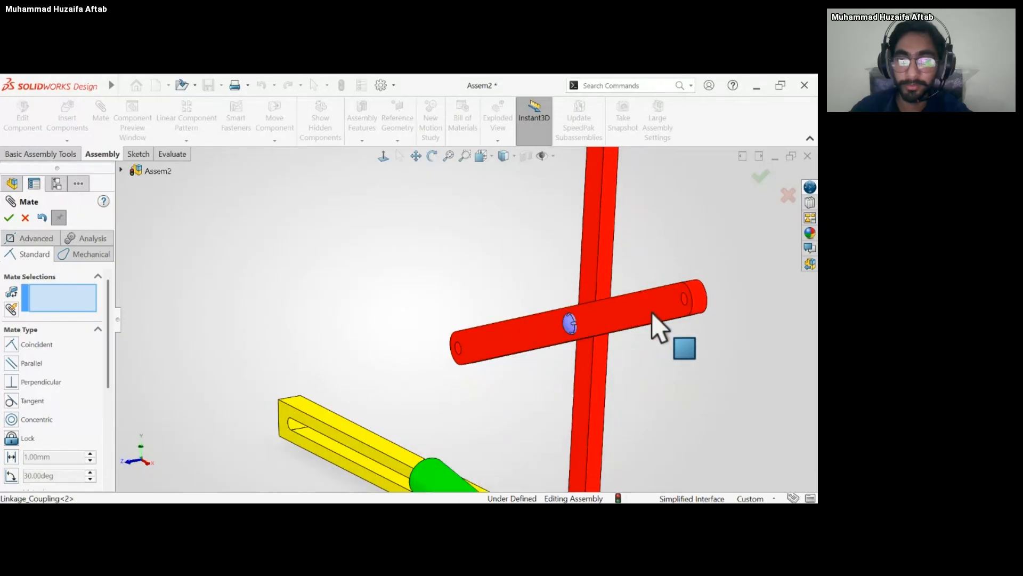
middle_drag(655, 327, 570, 267)
scroll(580, 320, down, 3)
scroll(473, 331, down, 3)
click(453, 294)
scroll(571, 267, up, 4)
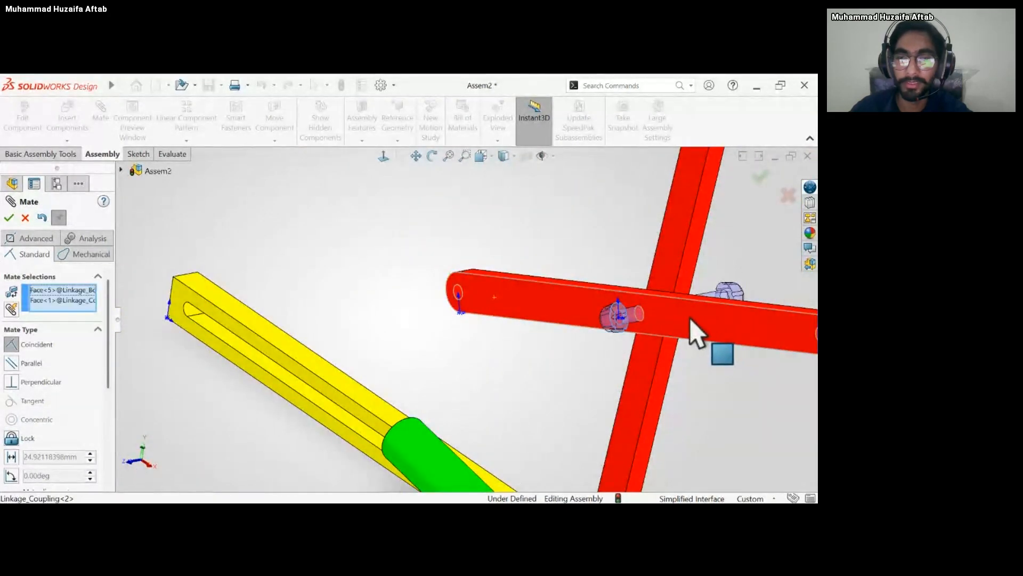
click(691, 321)
key(Return)
Swing the two crossed couplings down over the slotted base.
middle_drag(640, 354, 669, 346)
scroll(646, 349, up, 3)
scroll(450, 350, up, 3)
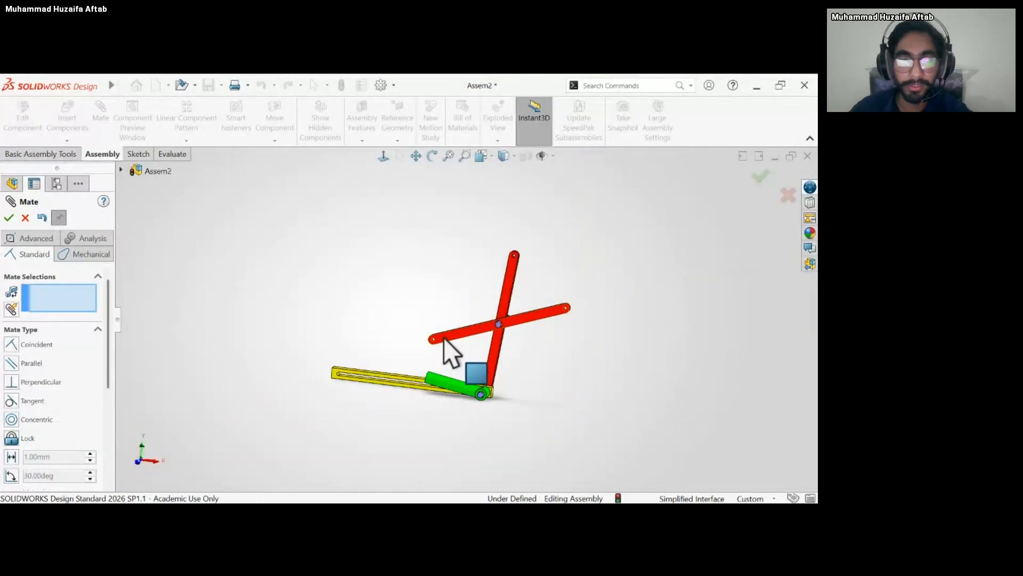
middle_drag(450, 350, 367, 351)
drag(367, 365, 338, 332)
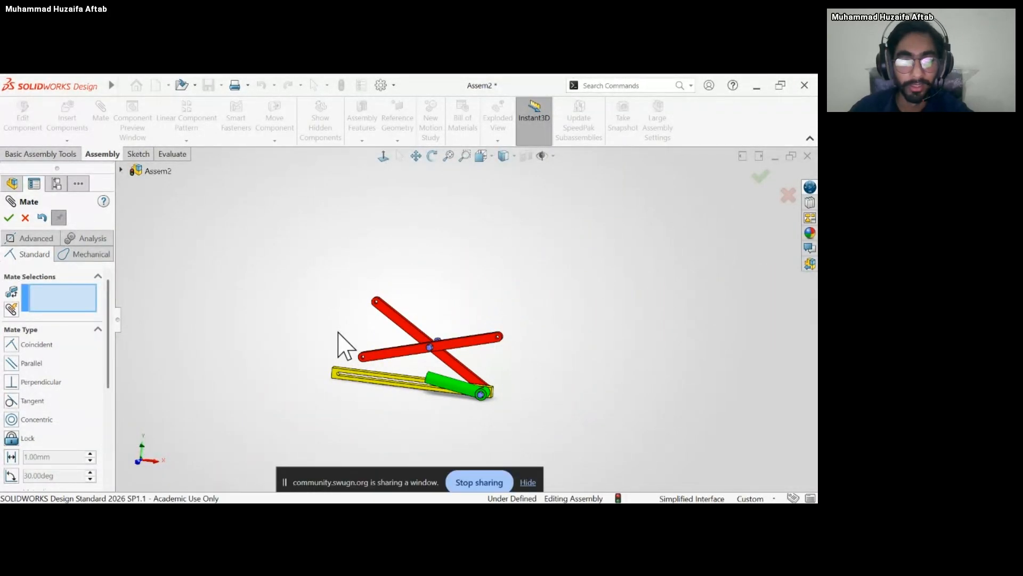
Close the mate and insert the Linkage_Piston part, placing it in open space beyond the free end of the base.
click(8, 217)
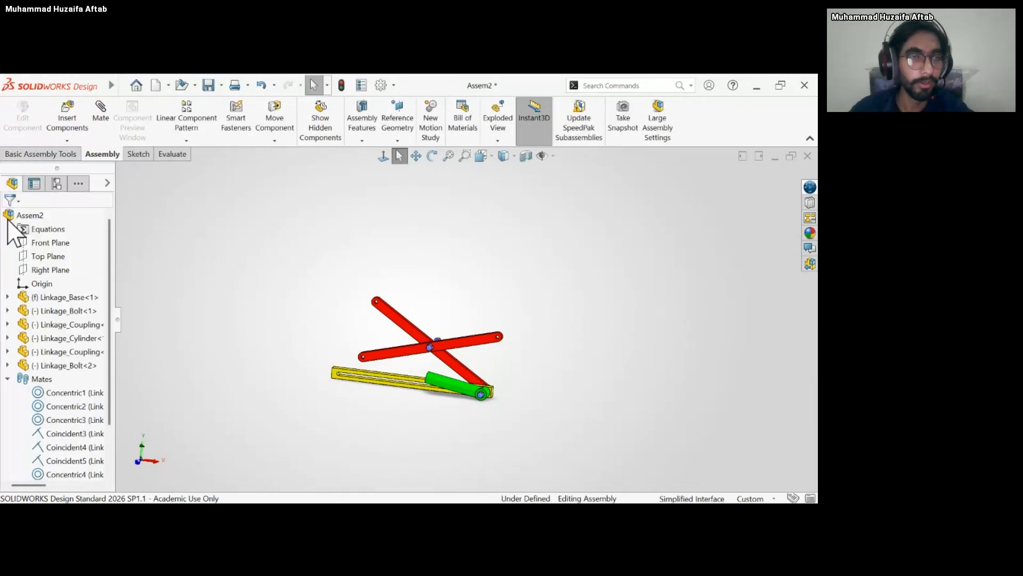
click(65, 123)
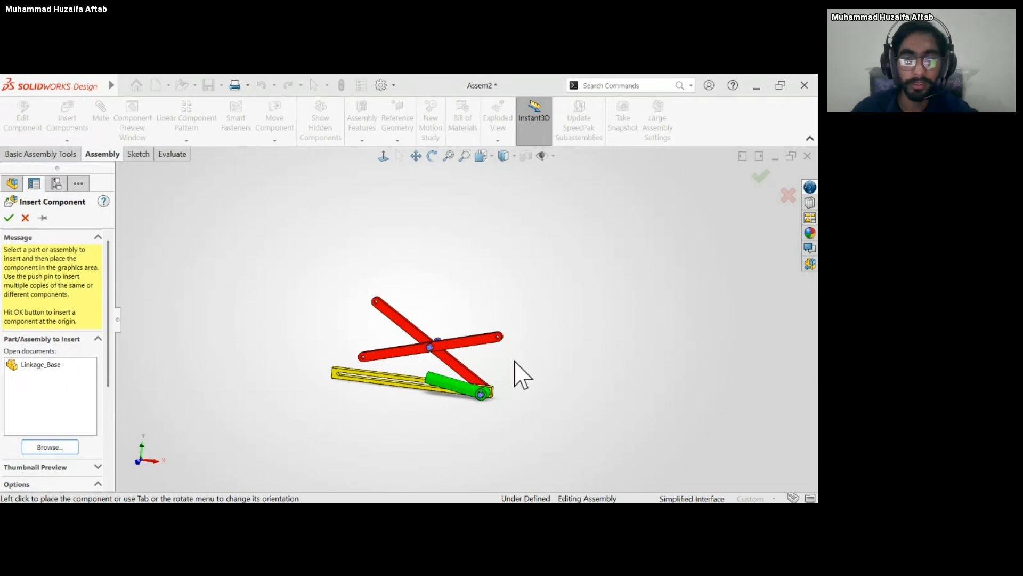
click(496, 399)
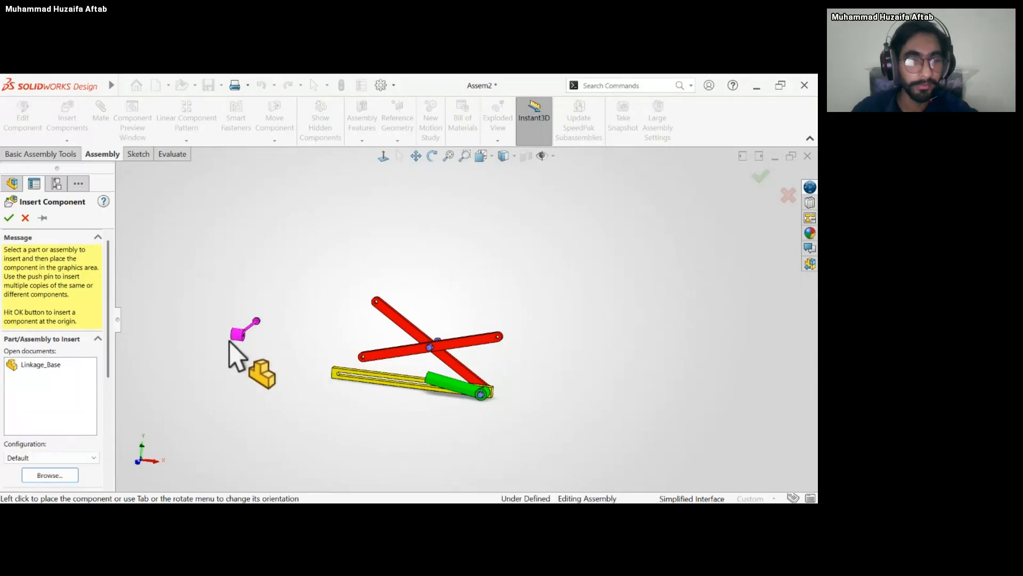
click(231, 336)
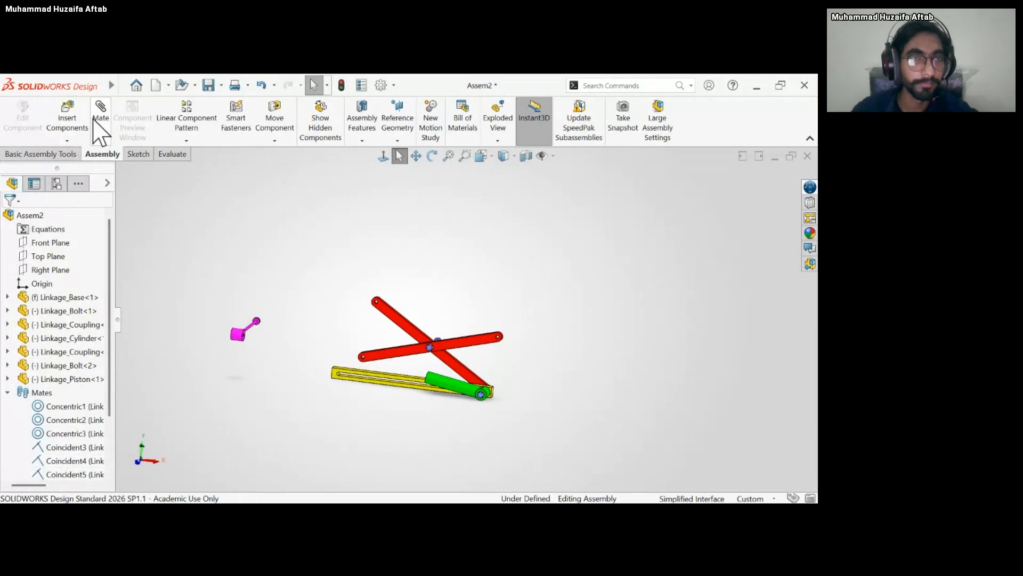
click(79, 125)
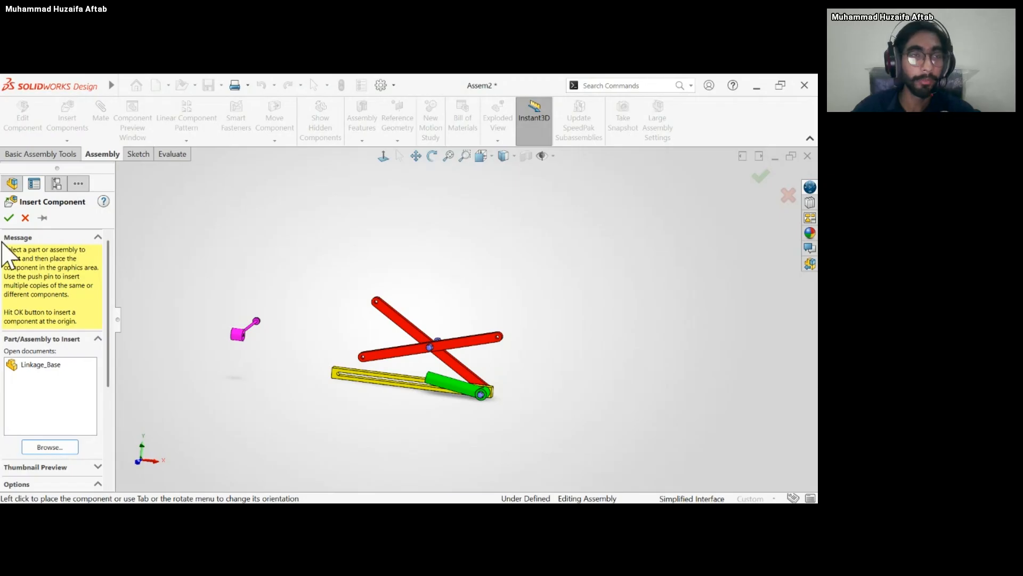
click(9, 218)
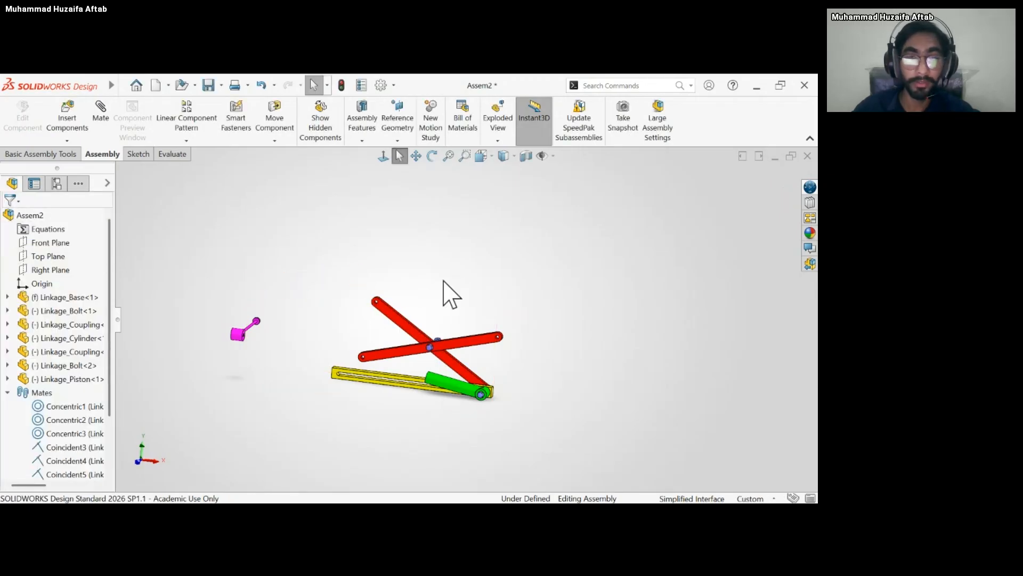
Copy the bolt through the cylinder with only its Concentric1 mate, referenced to the rounded slot end at the base's free end.
scroll(473, 283, up, 2)
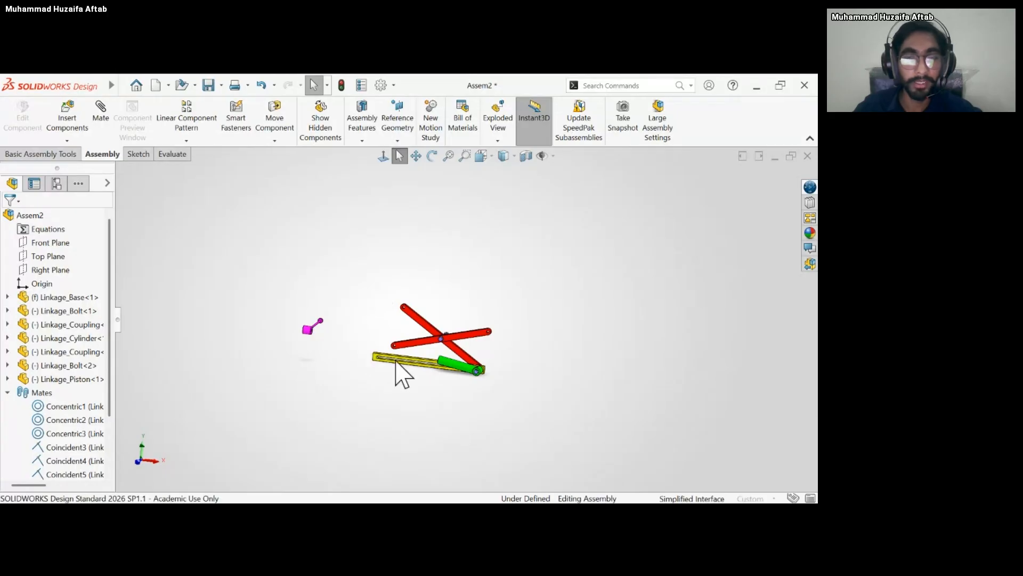
scroll(469, 389, down, 6)
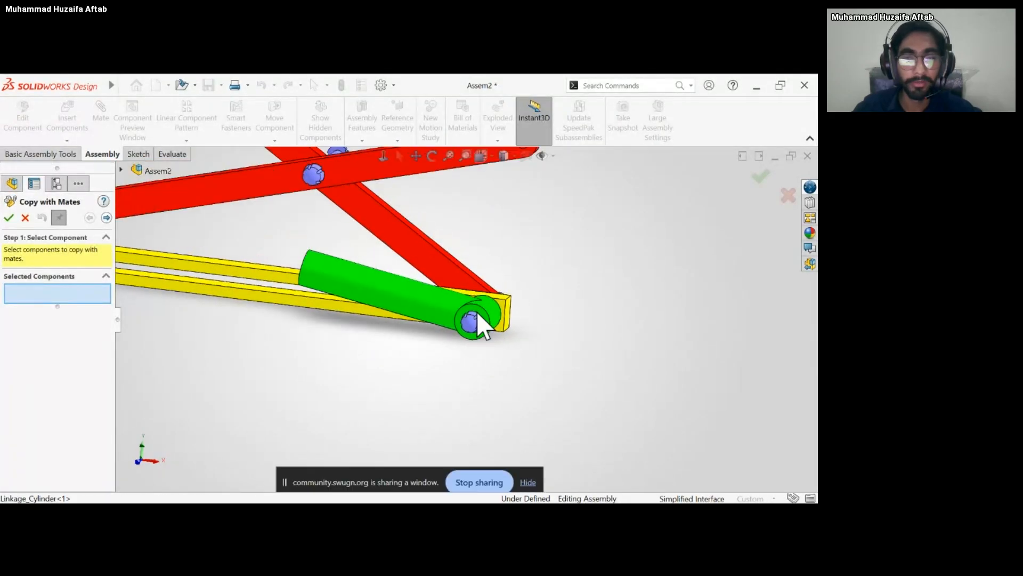
middle_drag(477, 313, 453, 314)
scroll(427, 267, down, 4)
scroll(456, 323, up, 7)
scroll(480, 345, down, 3)
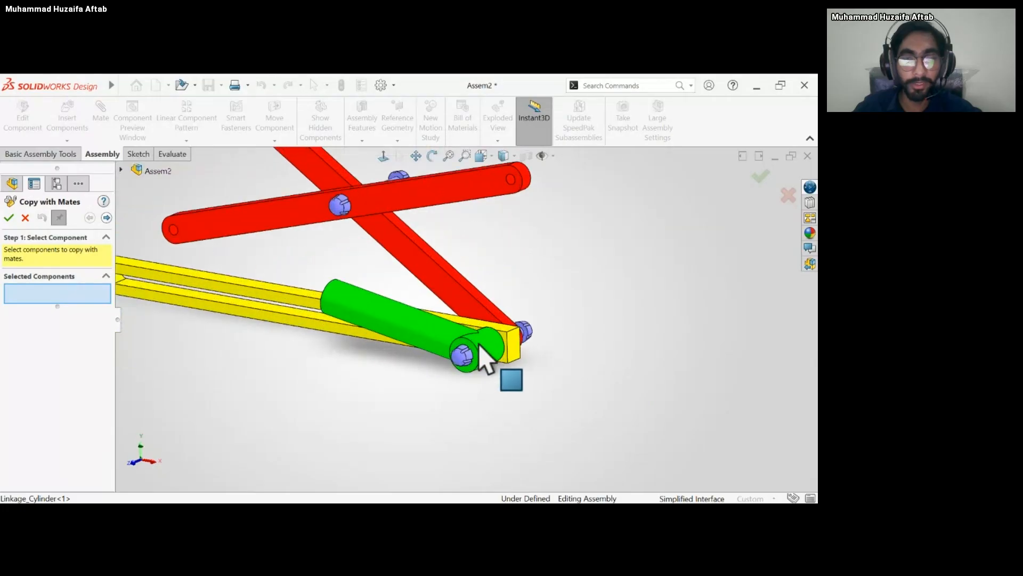
scroll(480, 345, down, 3)
click(433, 362)
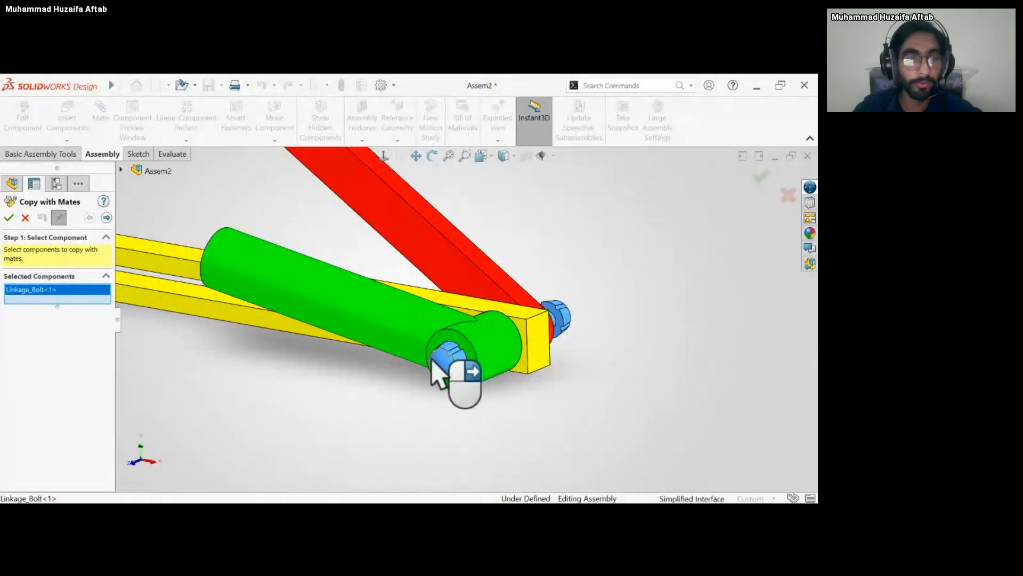
click(107, 217)
scroll(204, 352, up, 5)
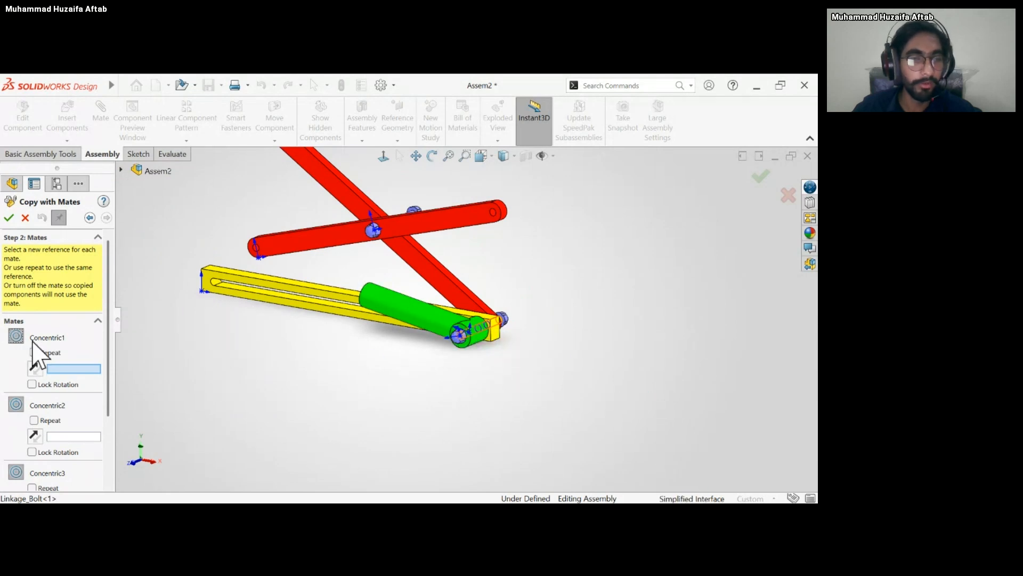
scroll(104, 325, down, 2)
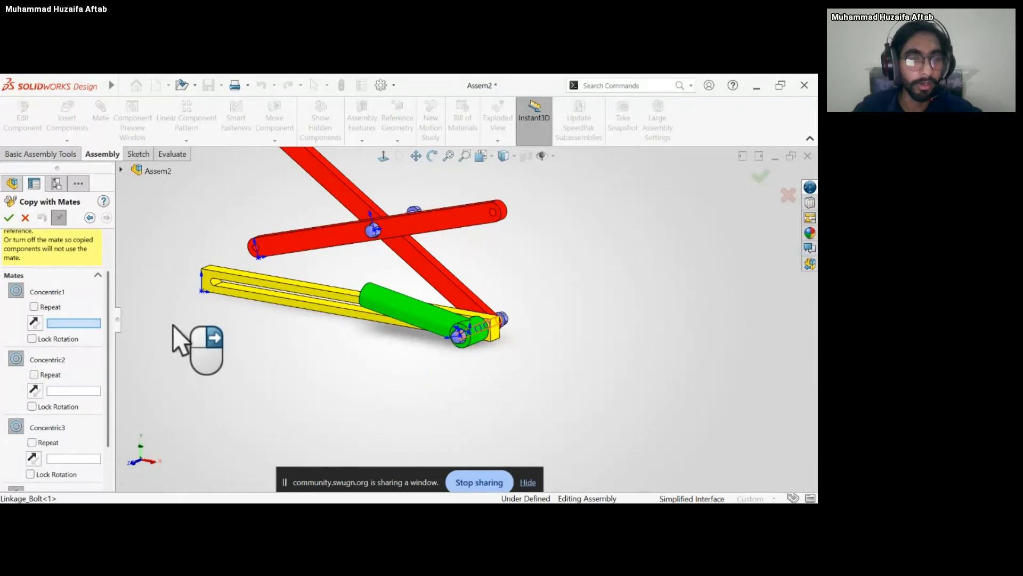
middle_drag(204, 307, 242, 276)
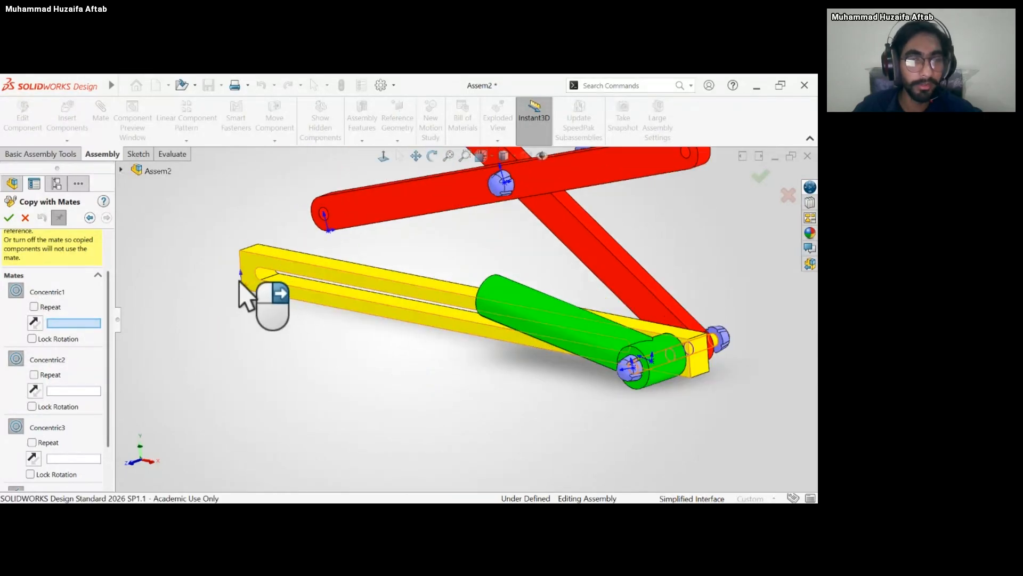
scroll(285, 267, down, 5)
click(330, 277)
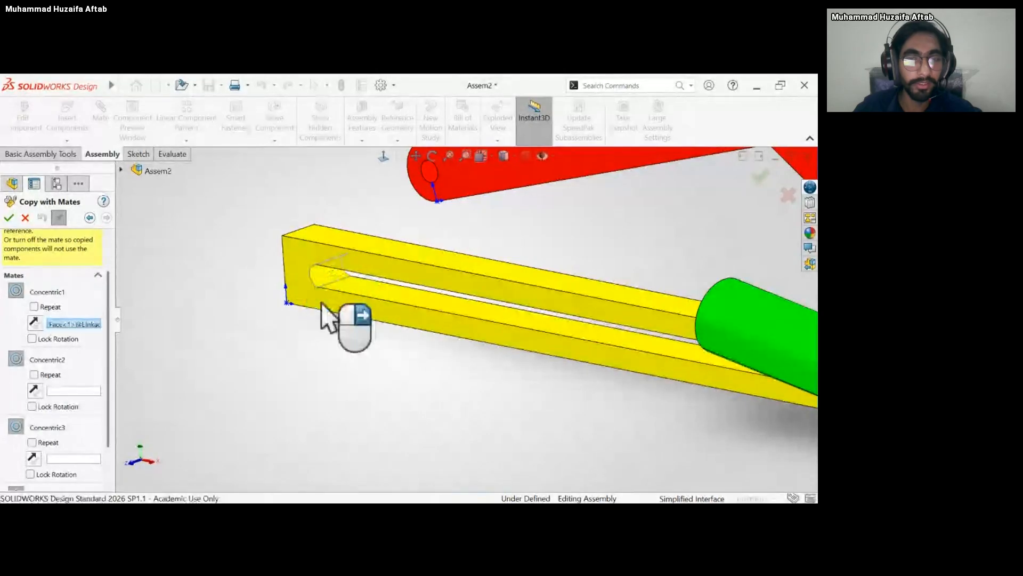
click(8, 218)
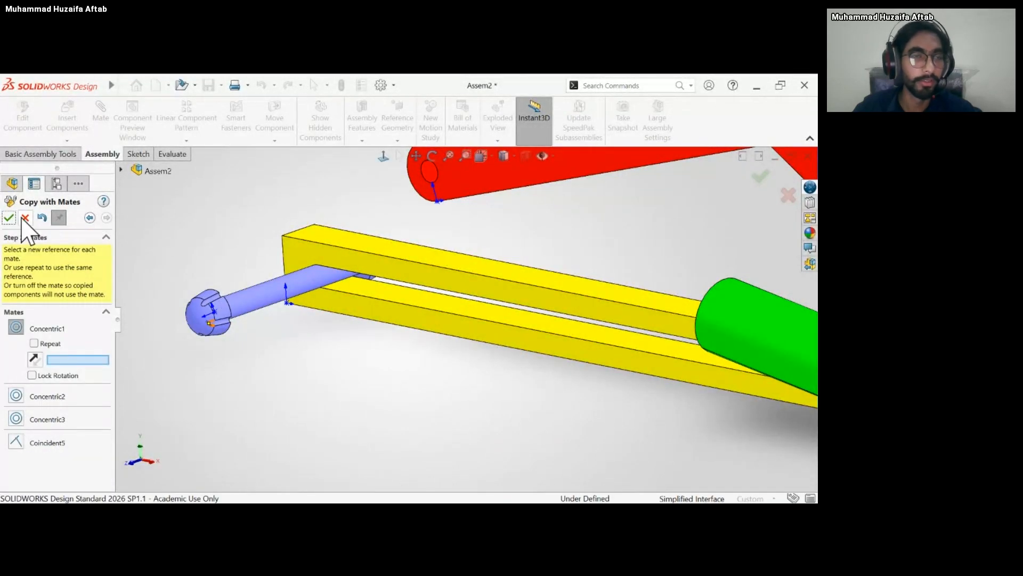
click(23, 218)
scroll(217, 312, up, 5)
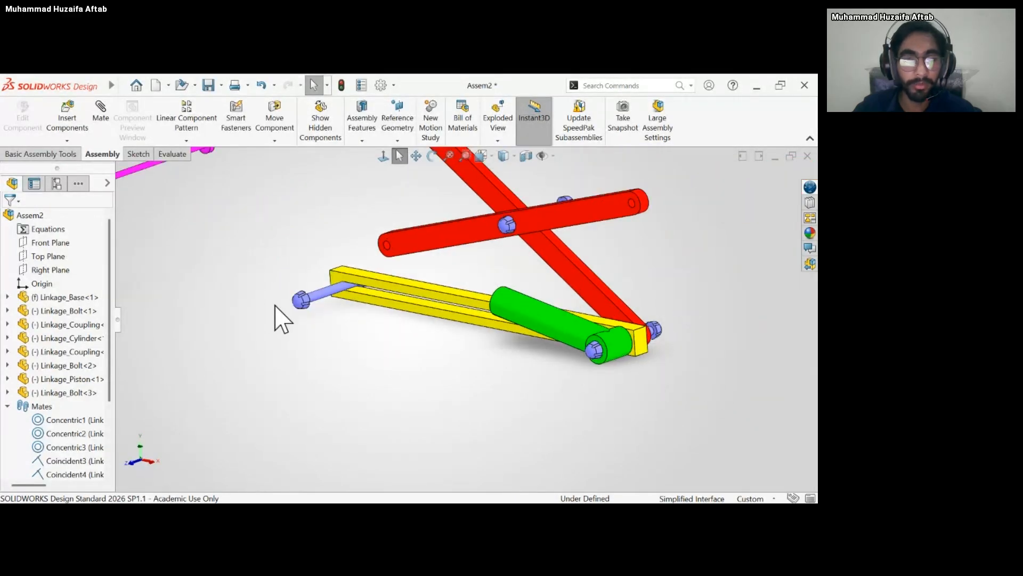
Slide the copied bolt along its axis through the base slot so it protrudes on both sides of the base.
drag(300, 301, 326, 316)
mouse_move(362, 303)
middle_down()
mouse_move(352, 288)
mouse_move(372, 299)
middle_up()
click(367, 345)
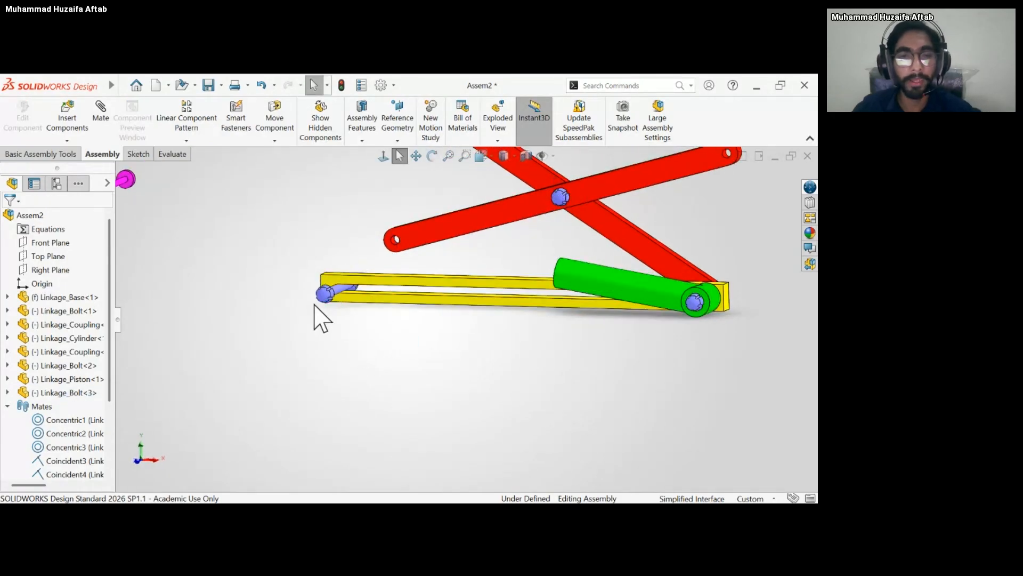
scroll(314, 304, up, 4)
mouse_move(302, 265)
middle_down()
mouse_move(310, 269)
mouse_move(301, 278)
middle_up()
scroll(427, 302, down, 5)
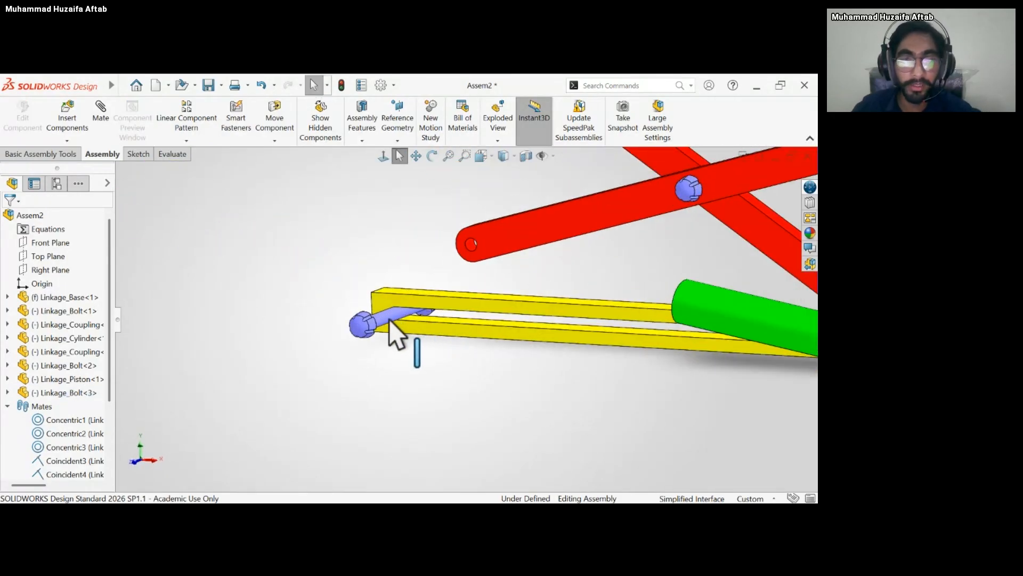
scroll(315, 347, up, 4)
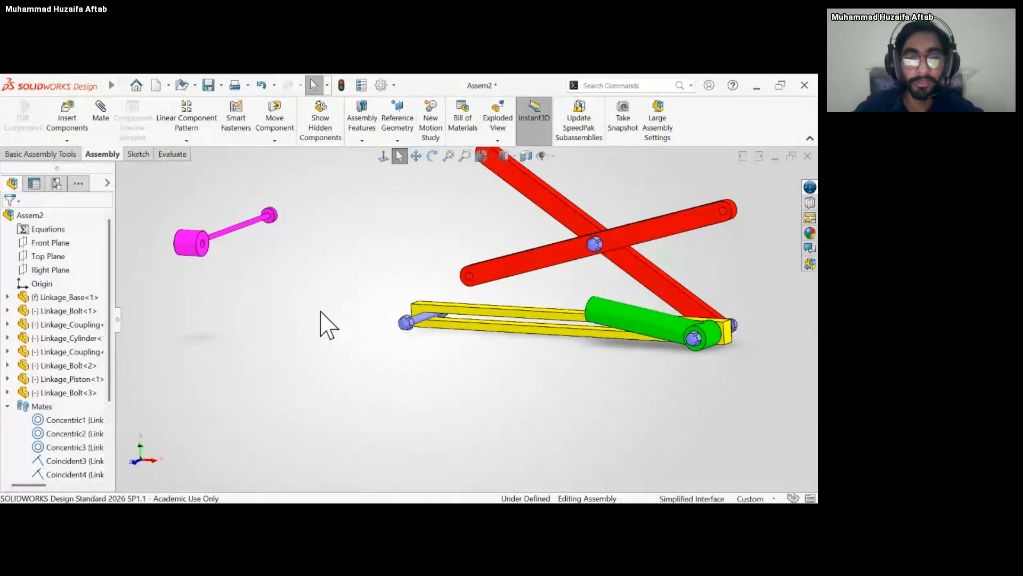
Lower the crossed couplings so the second coupling's free end sits close to the bolt in the base's slot.
middle_drag(480, 247, 482, 272)
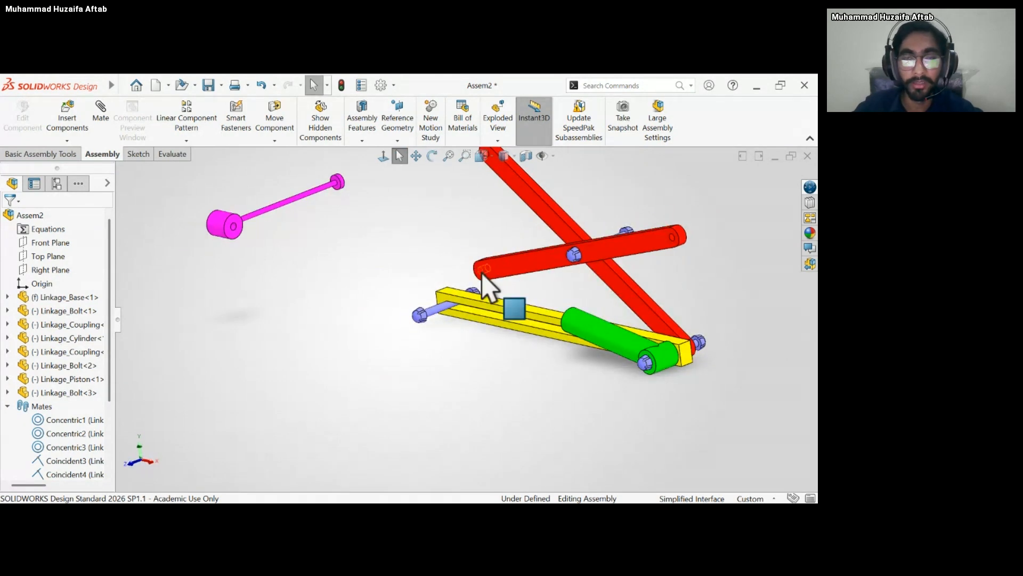
drag(473, 280, 486, 314)
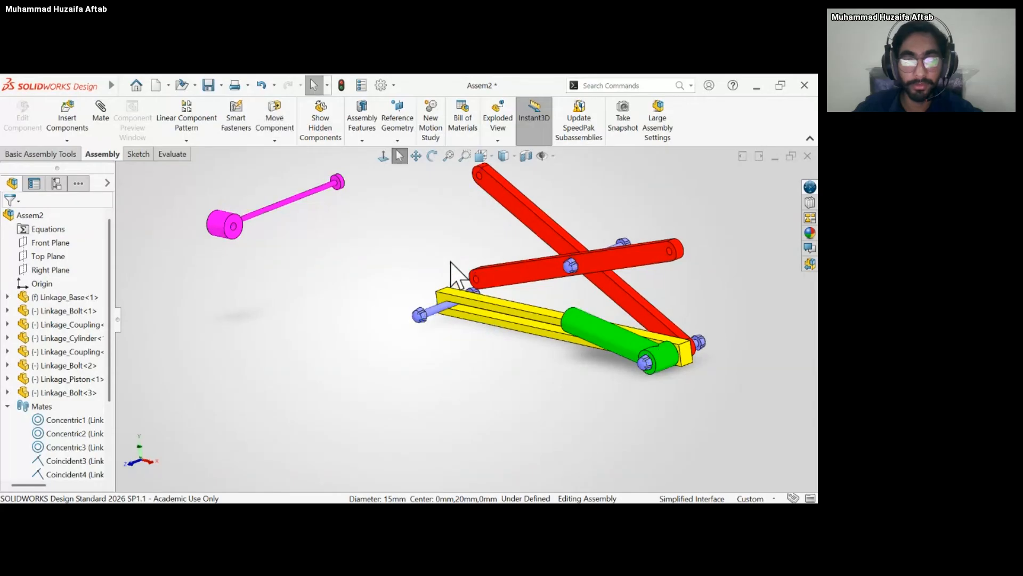
middle_drag(451, 263, 441, 270)
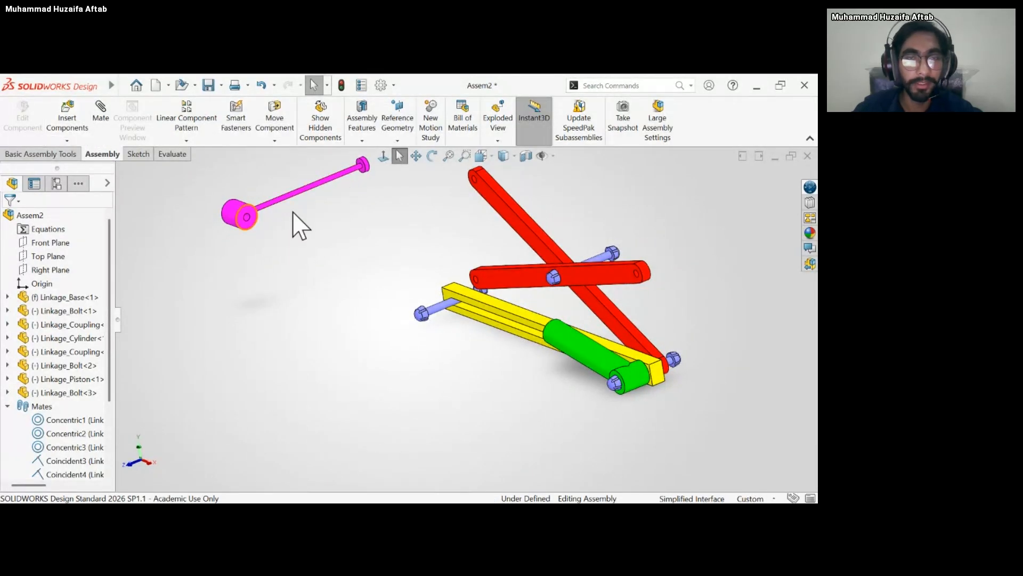
middle_drag(319, 220, 329, 264)
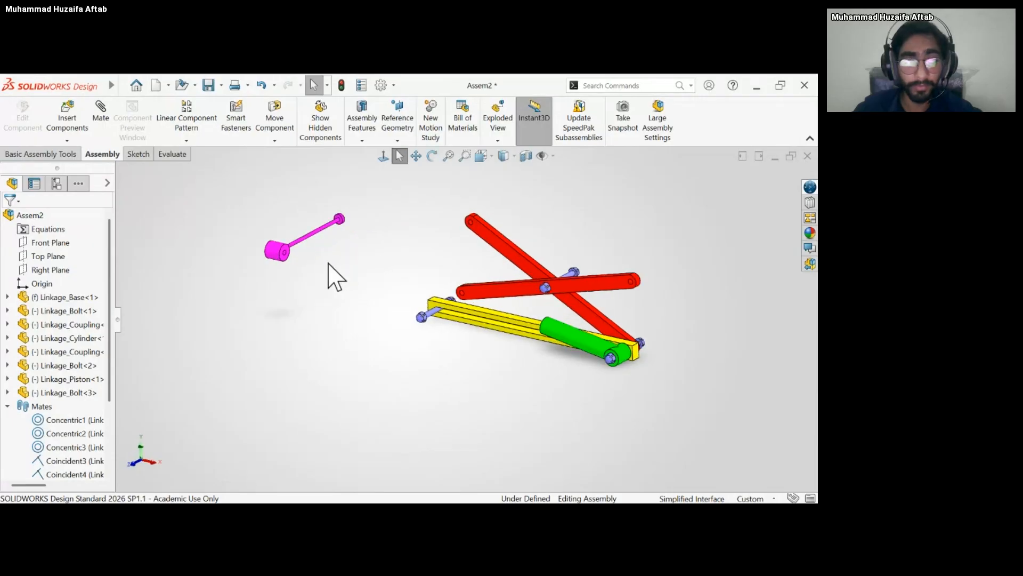
Add a coincident mate between the flat end face of the piston's hub and the side face of the slotted base.
scroll(336, 250, down, 3)
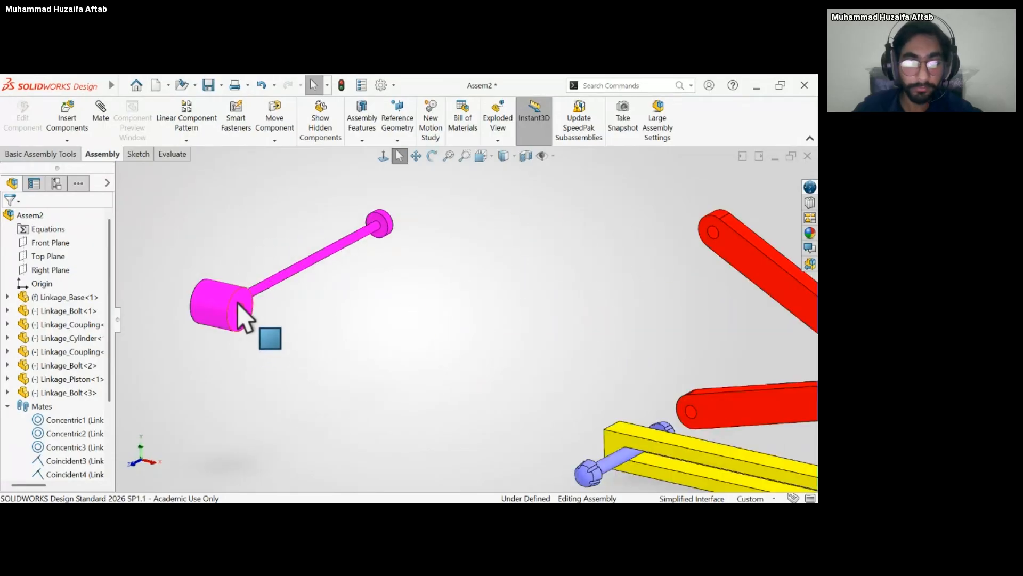
middle_drag(237, 303, 249, 310)
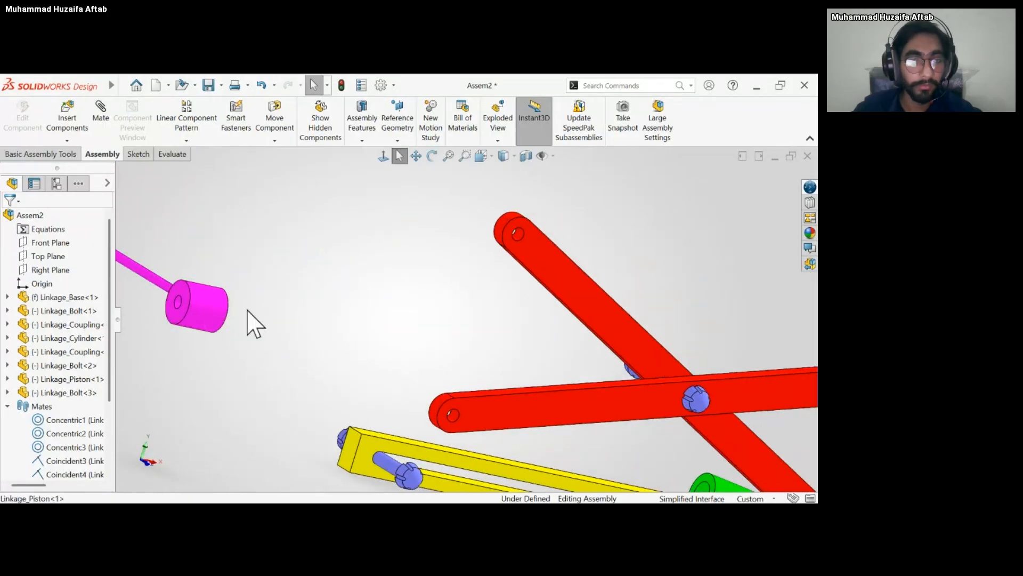
click(189, 298)
scroll(265, 342, up, 5)
mouse_move(407, 347)
middle_down()
mouse_move(416, 349)
mouse_move(390, 345)
middle_up()
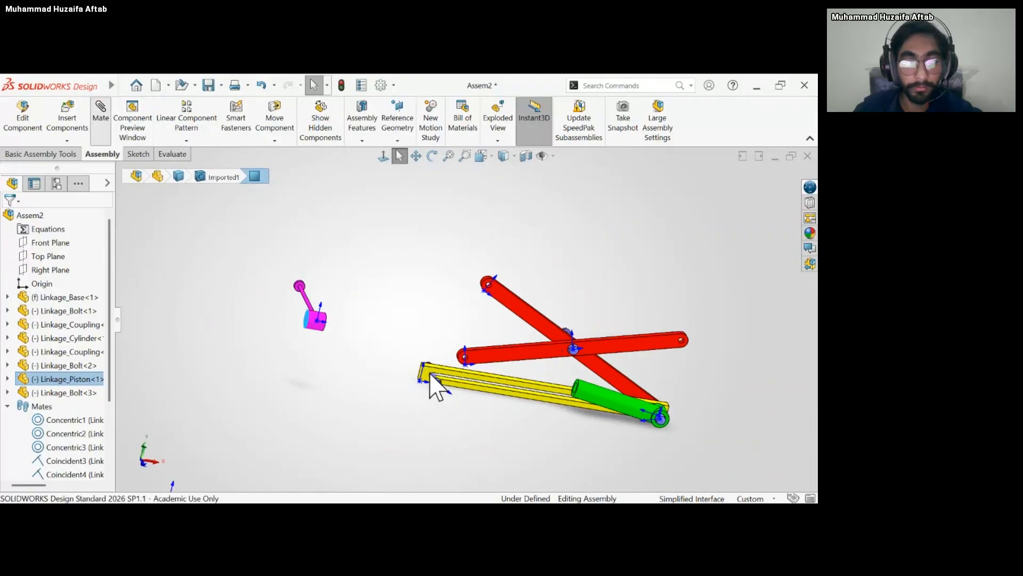
scroll(436, 385, down, 5)
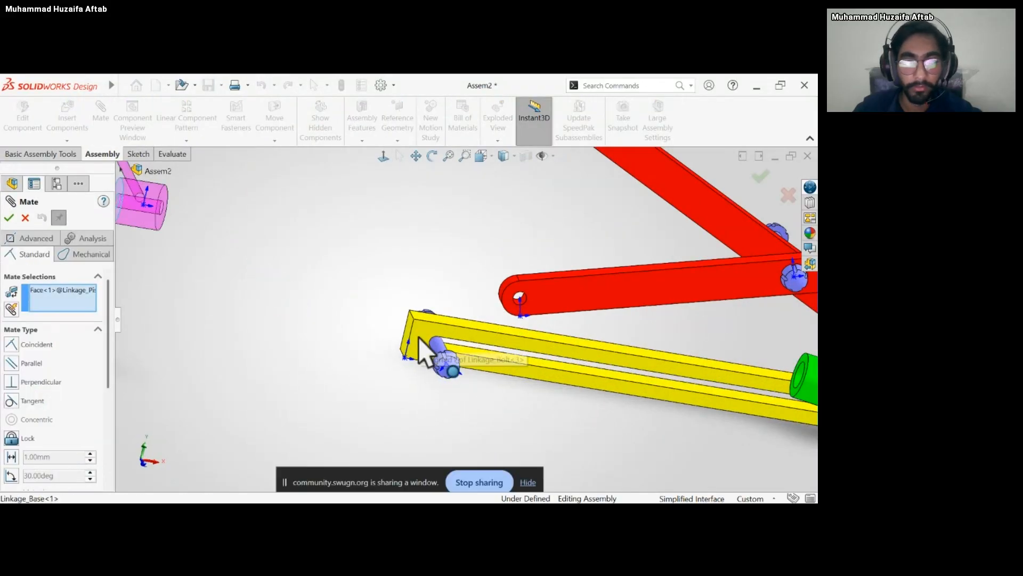
click(419, 341)
middle_drag(418, 356, 391, 361)
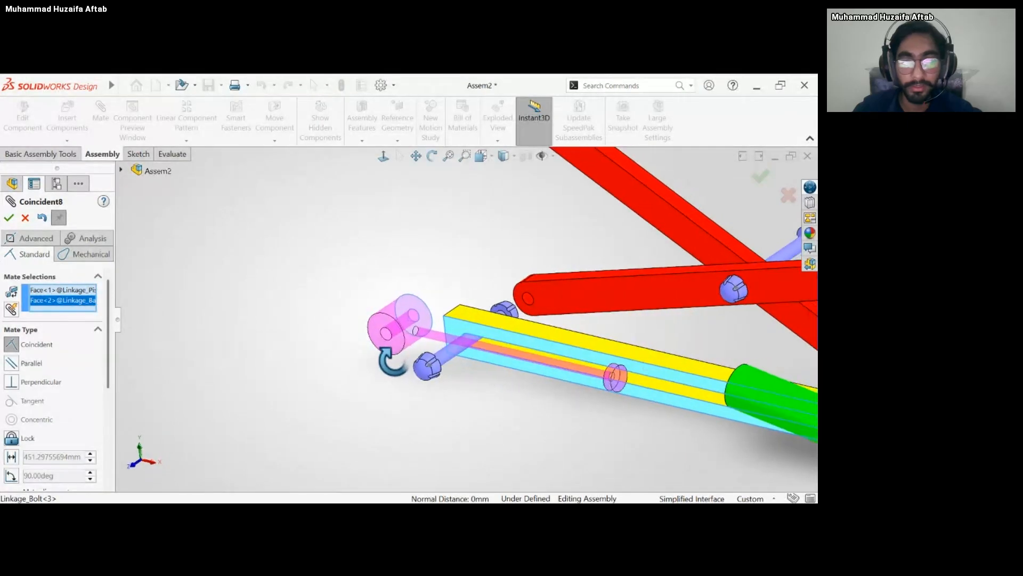
key(Return)
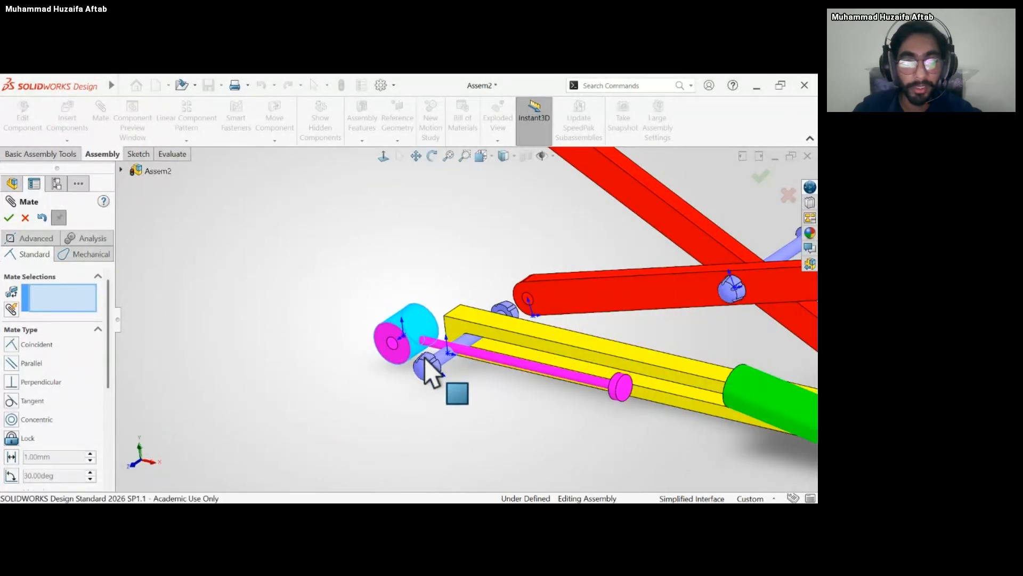
Add a concentric mate between the piston hub's through hole and the shaft of the copied bolt.
scroll(395, 381, down, 5)
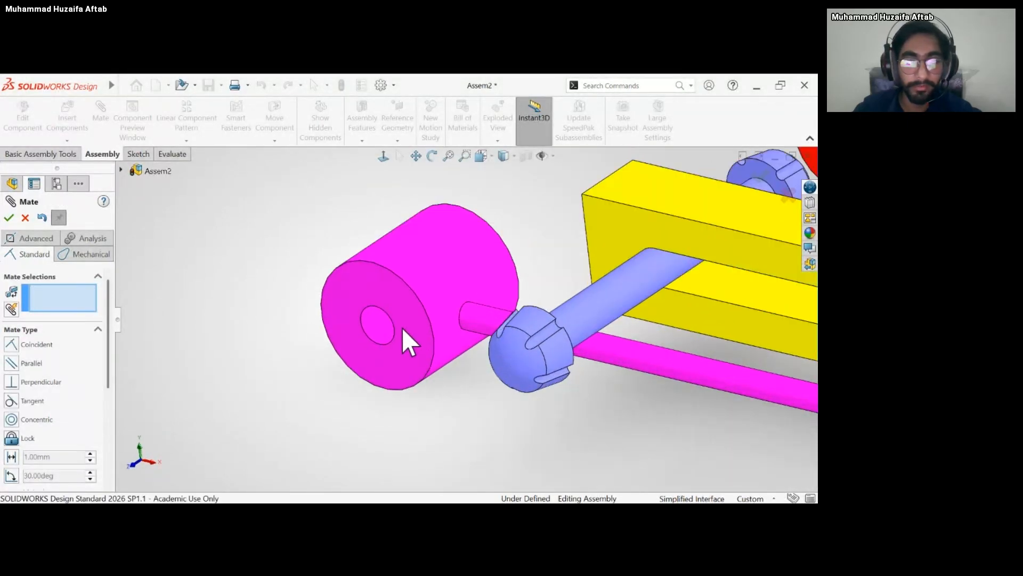
click(380, 330)
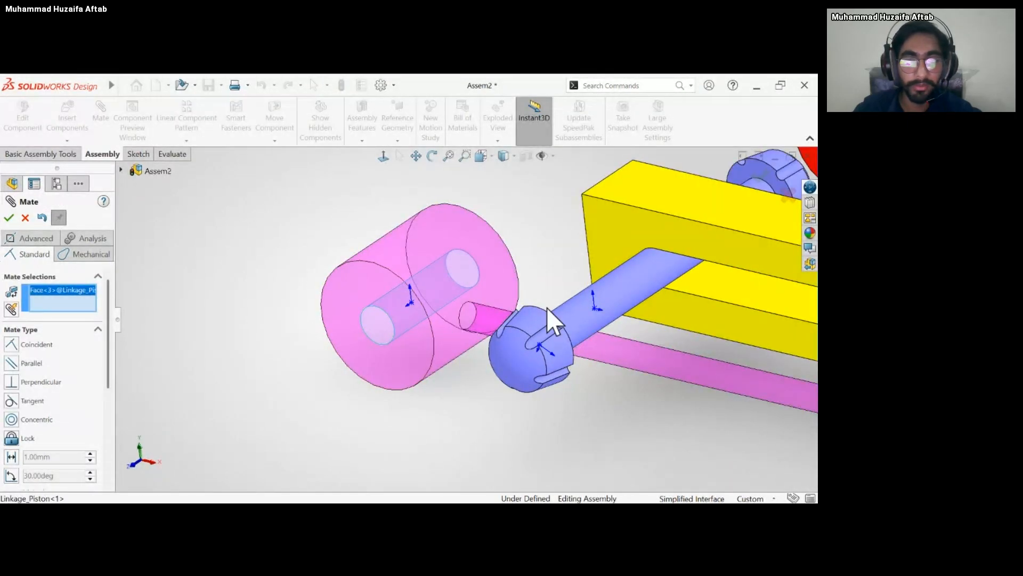
click(606, 299)
scroll(613, 338, up, 5)
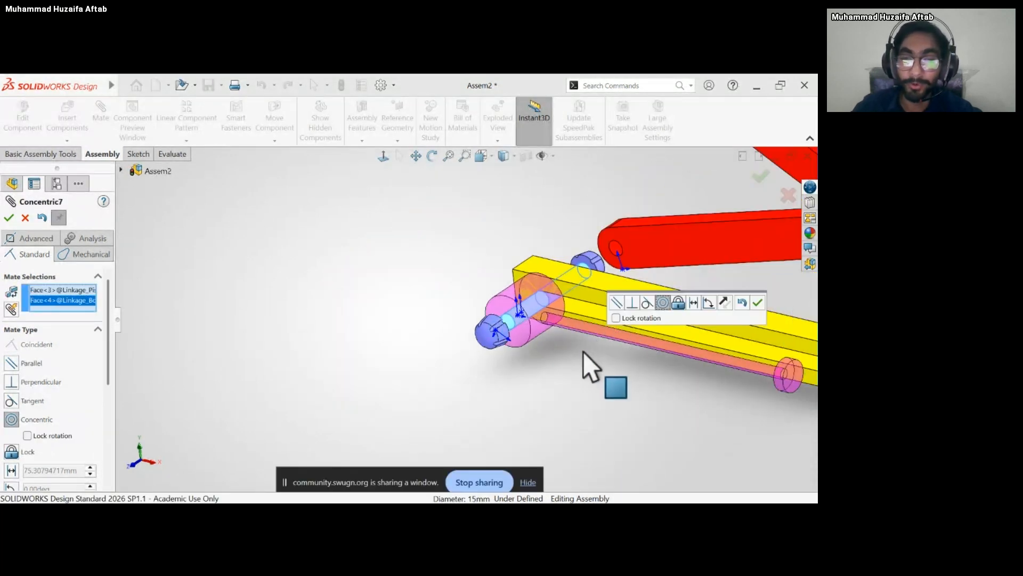
key(Return)
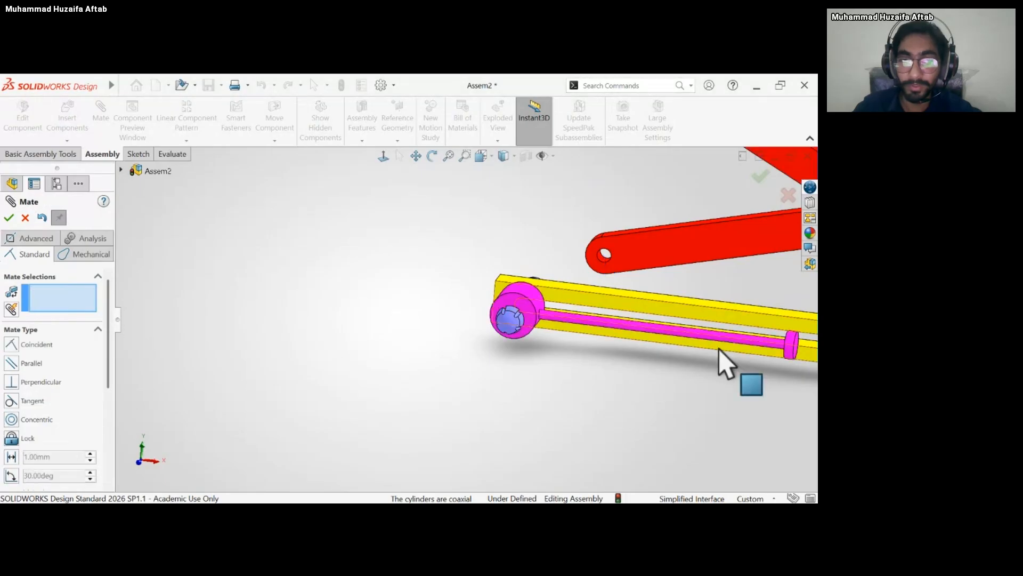
Swing the cylinder down so its open end roughly lines up with the piston's rod.
scroll(698, 355, up, 4)
scroll(645, 341, down, 5)
drag(581, 335, 566, 372)
drag(439, 322, 477, 313)
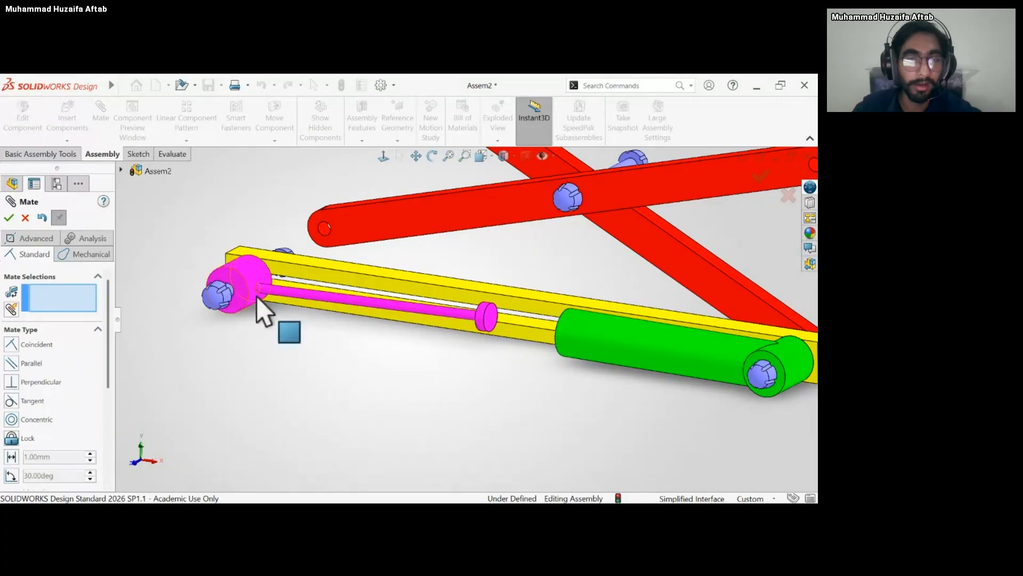
scroll(258, 298, down, 5)
scroll(247, 350, up, 3)
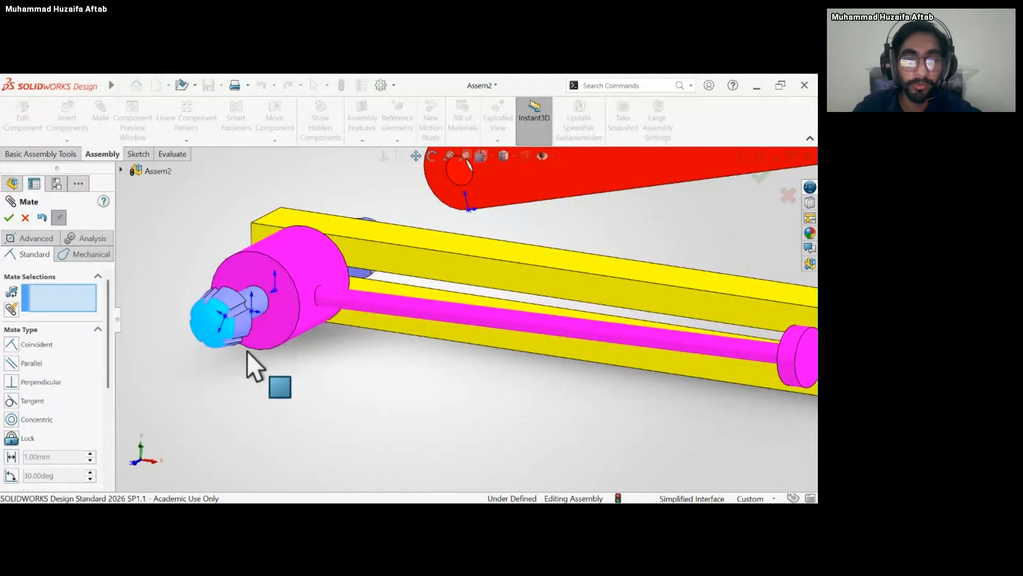
Add a coincident mate between the outer flat face of the piston's hub and the underside of the copied bolt's head.
scroll(299, 311, up, 3)
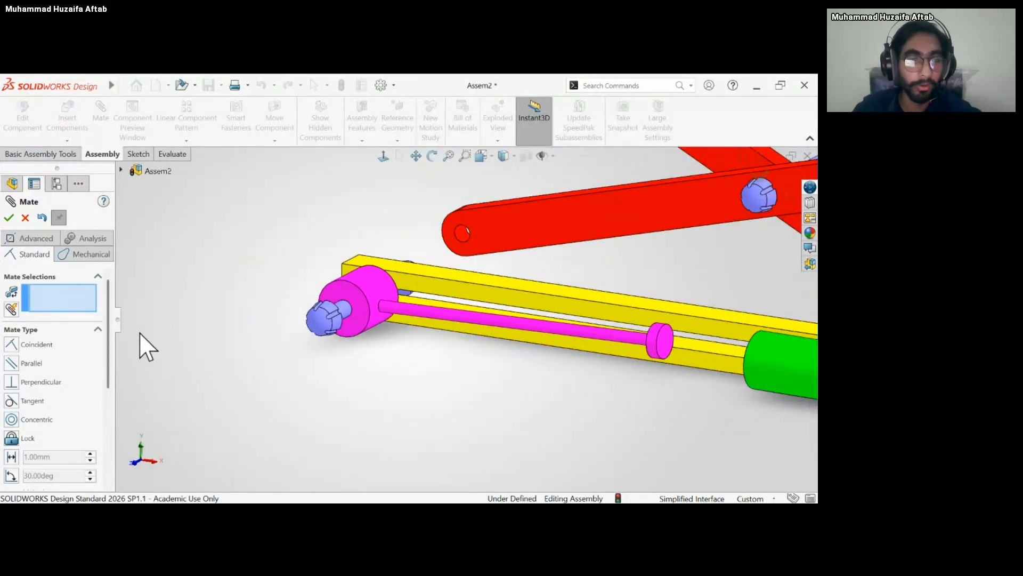
middle_drag(155, 331, 474, 335)
middle_drag(376, 359, 340, 354)
scroll(265, 334, down, 3)
scroll(265, 334, up, 2)
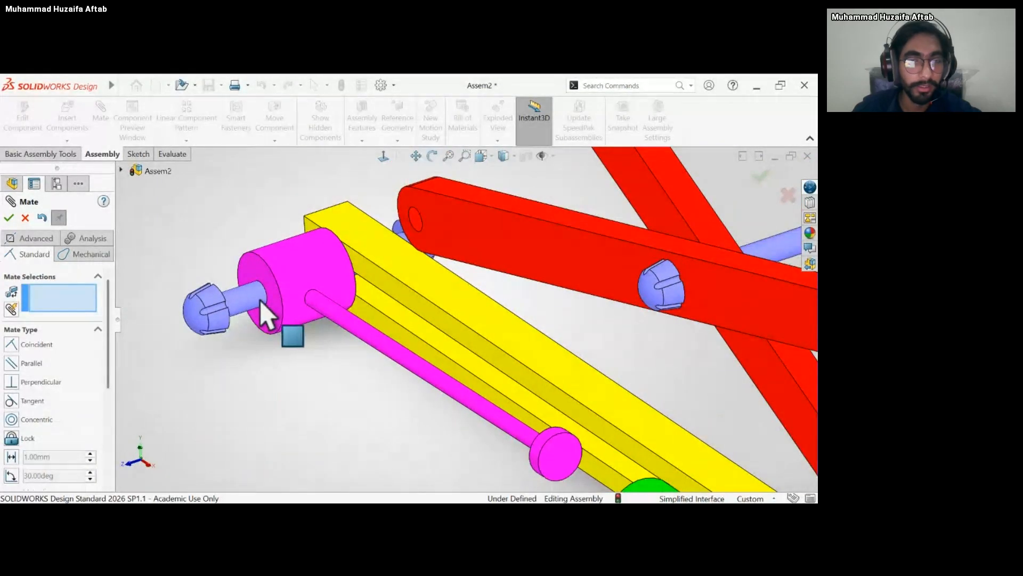
click(285, 296)
middle_drag(292, 286, 263, 294)
scroll(245, 298, down, 3)
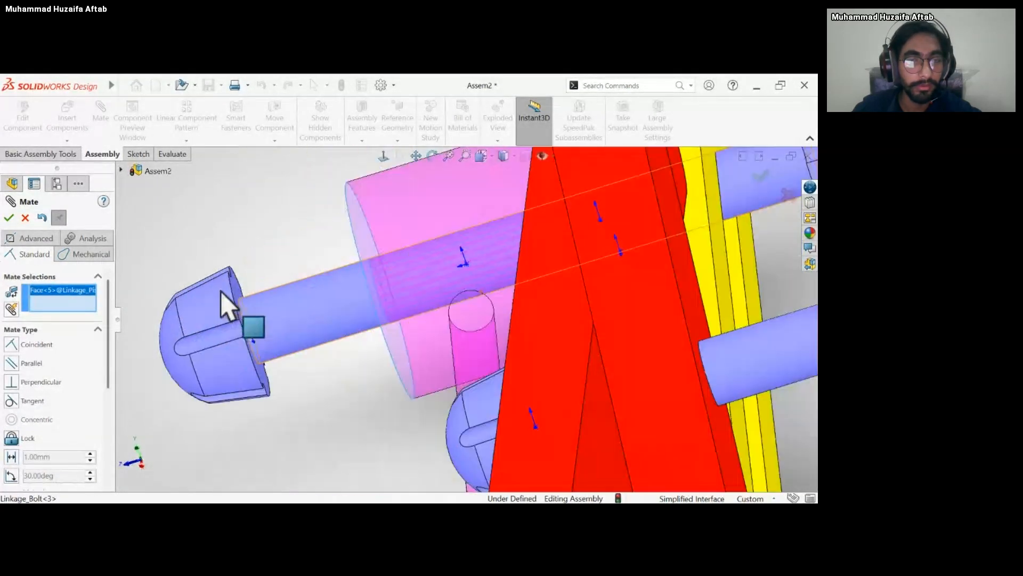
scroll(238, 291, up, 4)
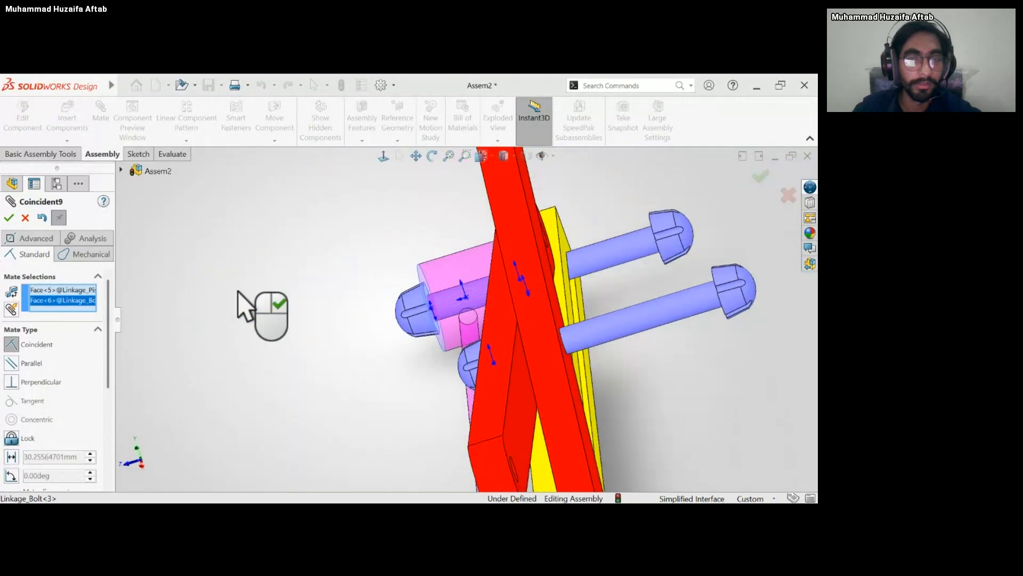
middle_drag(237, 291, 290, 273)
click(242, 295)
scroll(258, 315, up, 5)
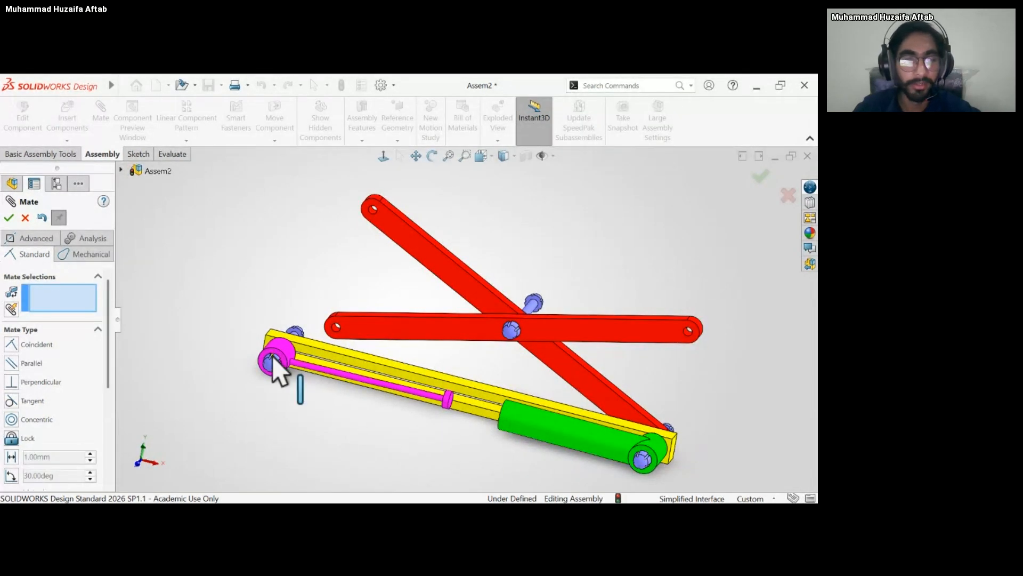
Swing the piston's rod down and delete the Concentric7 mate between the piston's hub and the copied bolt.
drag(308, 376, 344, 362)
key(Escape)
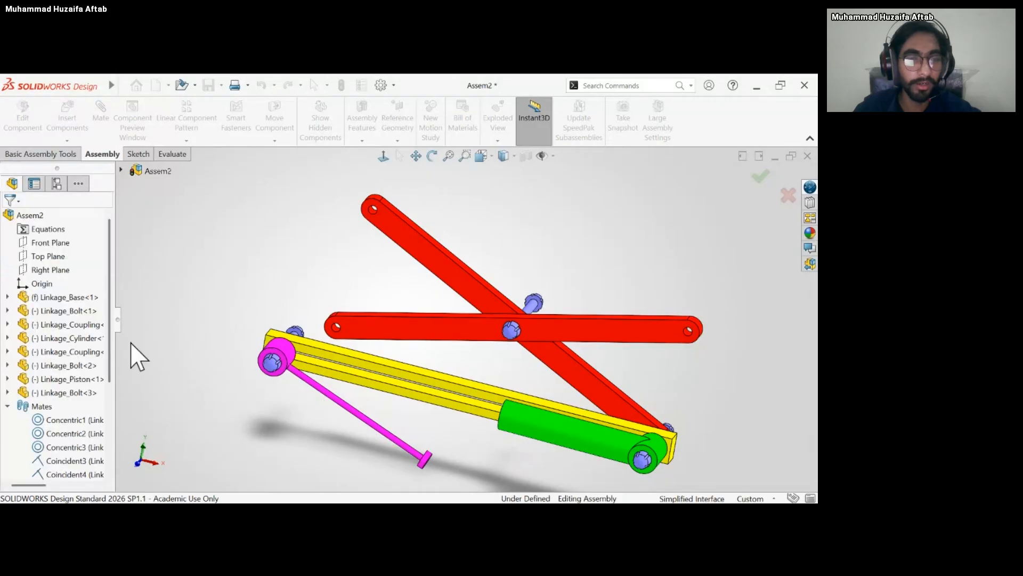
scroll(78, 373, down, 3)
click(74, 447)
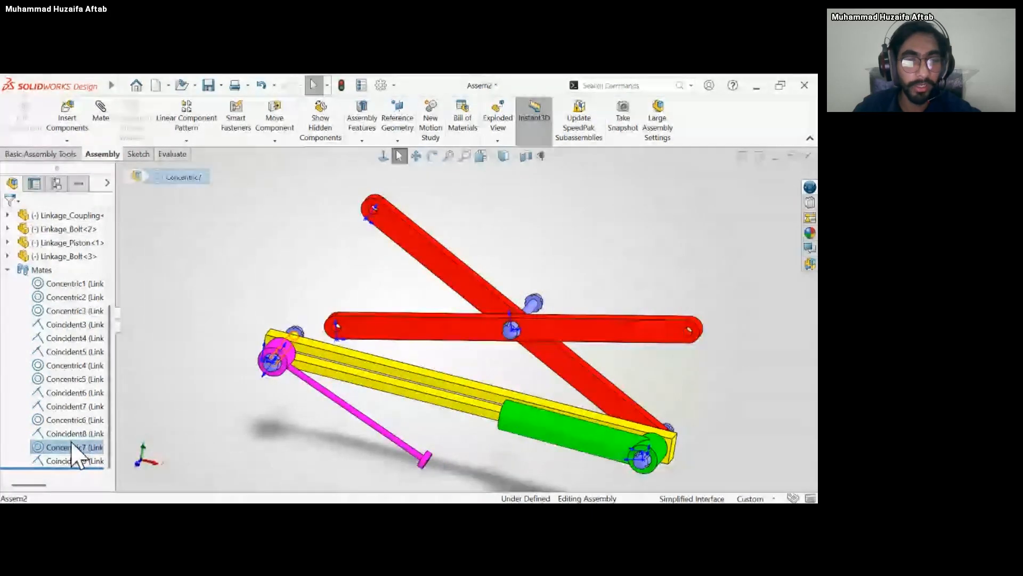
scroll(331, 345, down, 5)
mouse_move(335, 334)
middle_down()
mouse_move(308, 341)
mouse_move(320, 344)
middle_up()
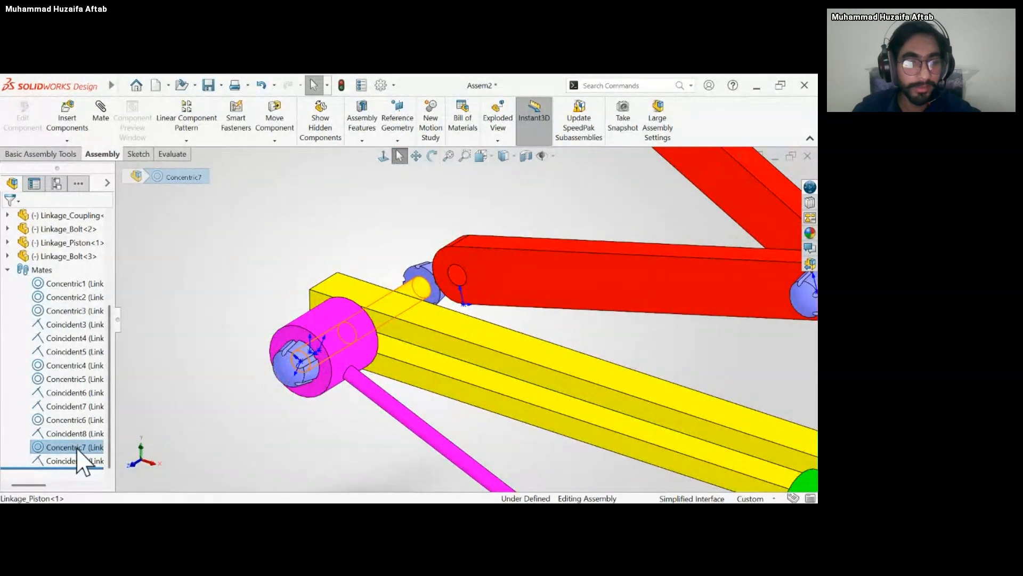
click(106, 343)
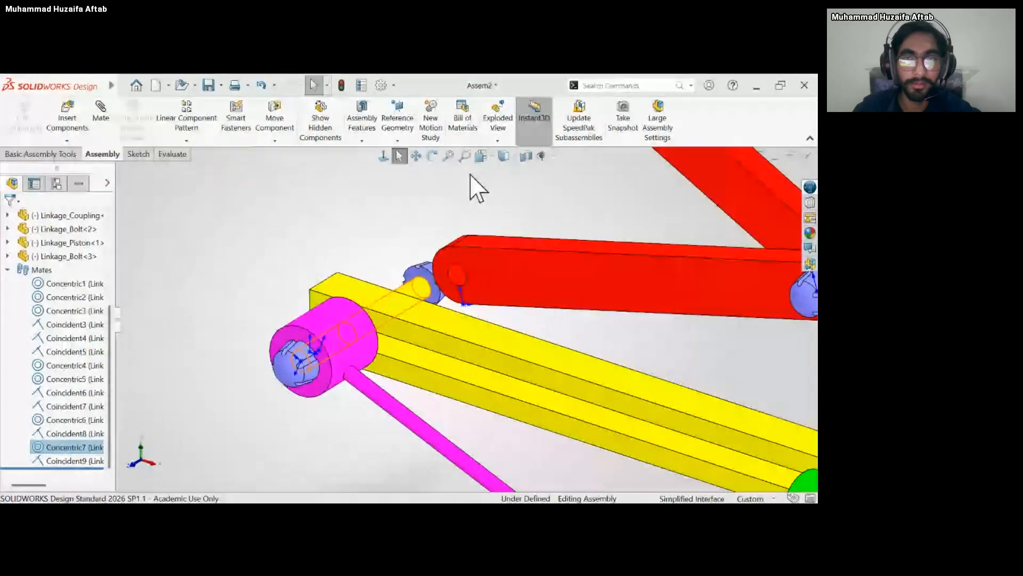
Add a Slot mate with the Free constraint between the copied bolt's shaft and the slot face of the base.
click(474, 160)
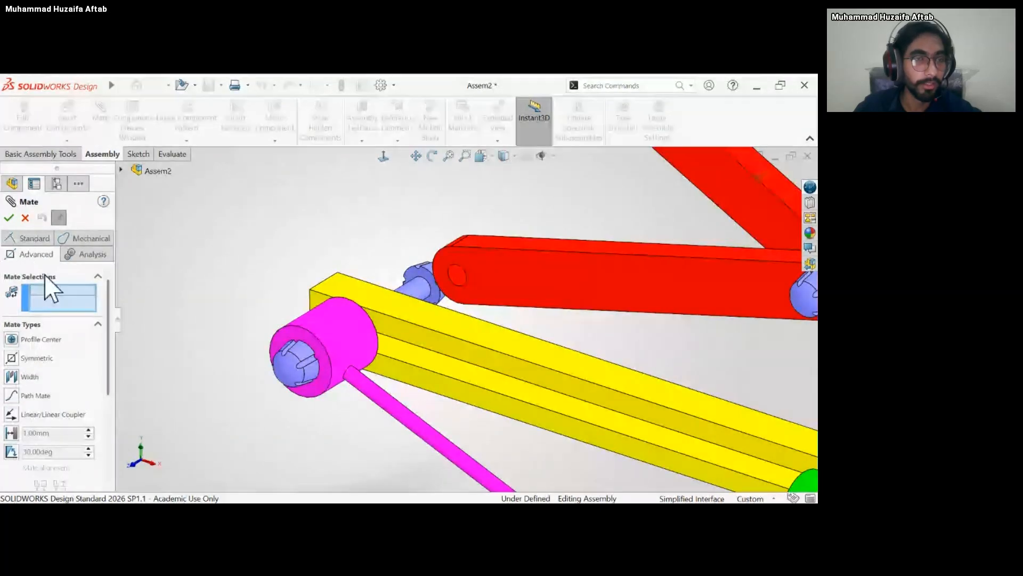
click(80, 238)
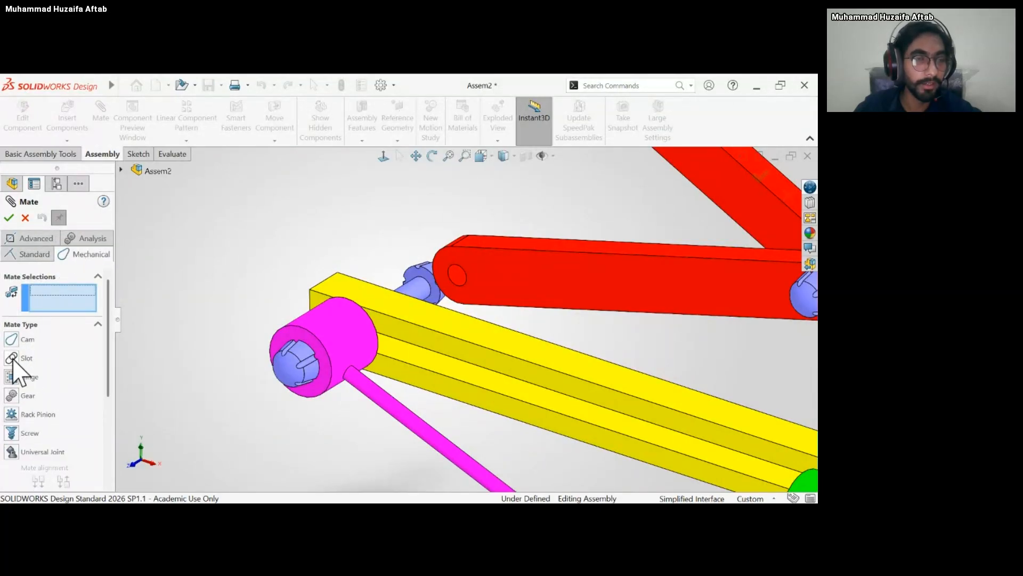
click(12, 358)
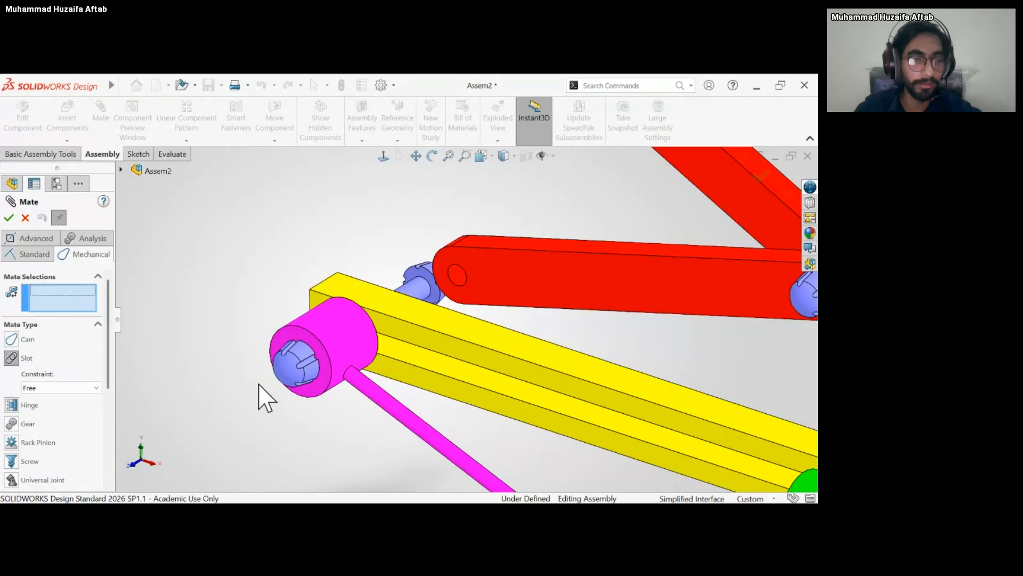
middle_drag(327, 369, 307, 352)
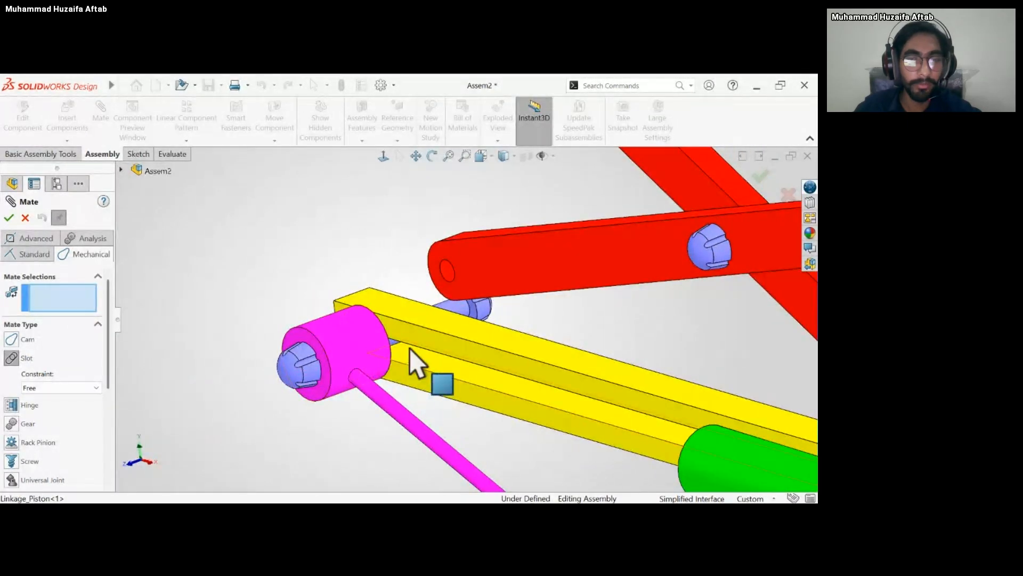
scroll(409, 348, down, 3)
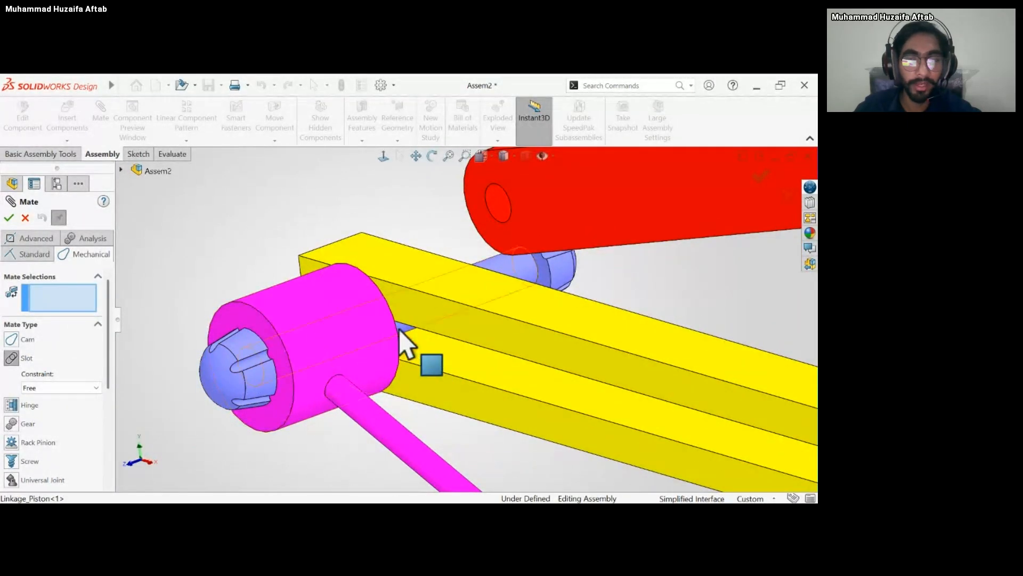
click(400, 329)
middle_drag(359, 338, 324, 377)
drag(324, 376, 394, 487)
scroll(381, 353, down, 4)
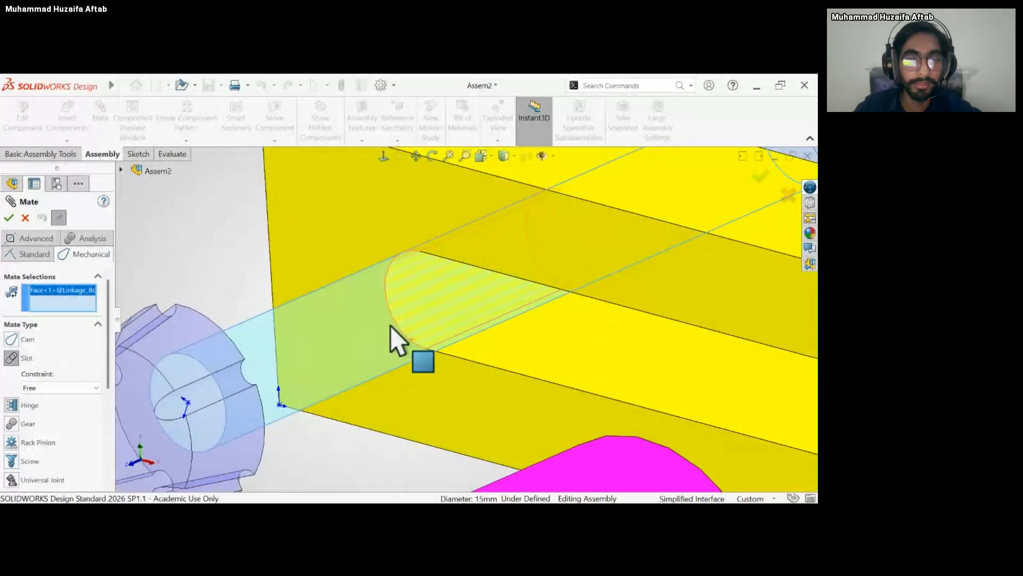
click(406, 311)
scroll(274, 393, up, 3)
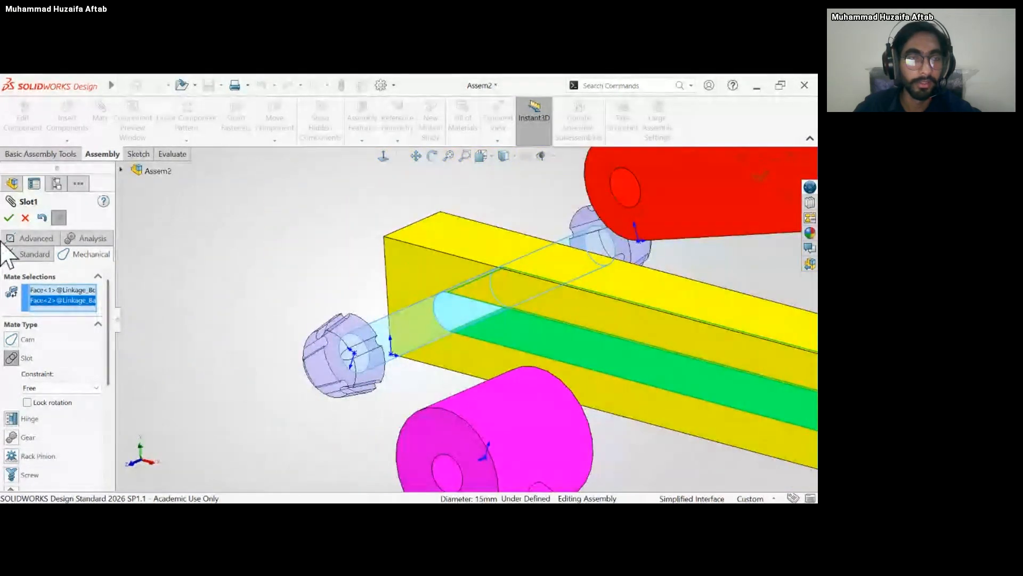
click(8, 218)
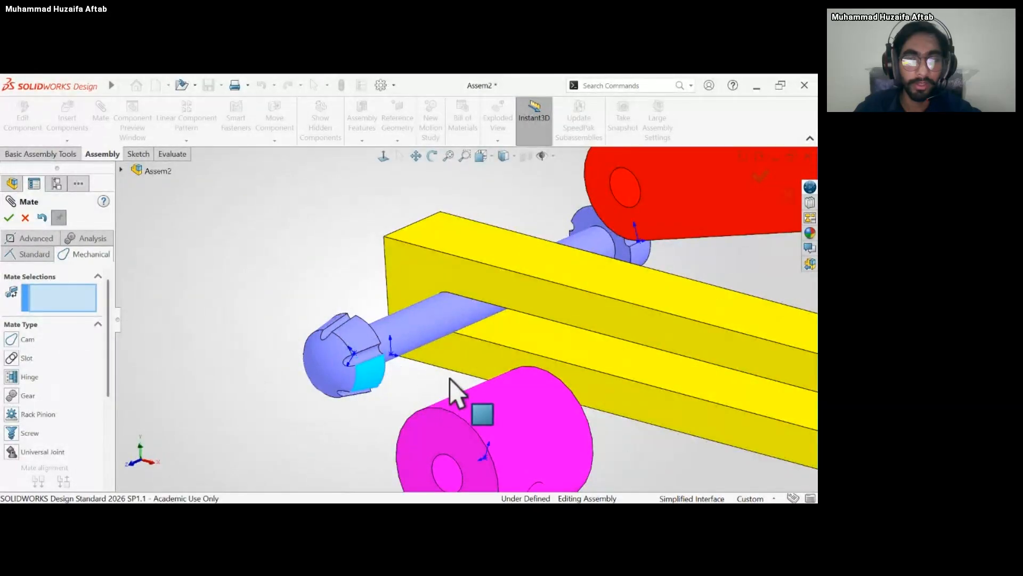
Check the most recent mates in the tree and delete the Concentric6 mate that fixes the copied bolt along the slot.
scroll(451, 373, up, 3)
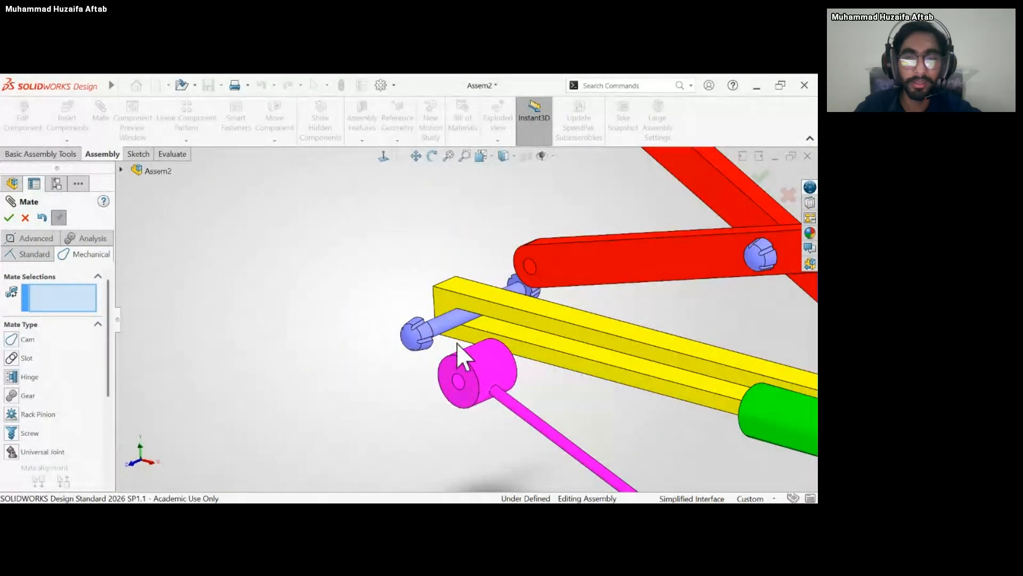
scroll(655, 377, up, 3)
middle_drag(656, 377, 639, 410)
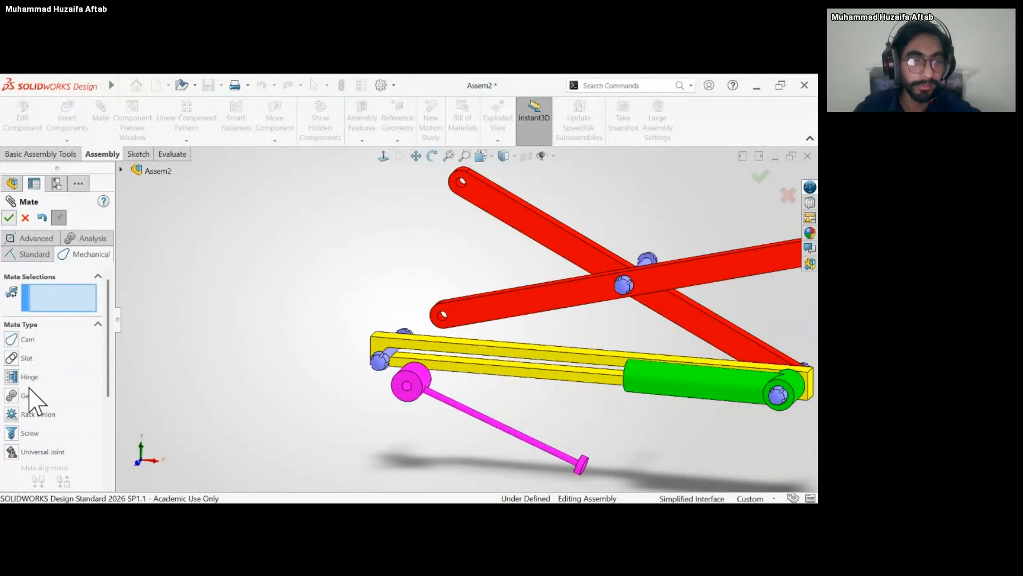
key(Escape)
click(48, 460)
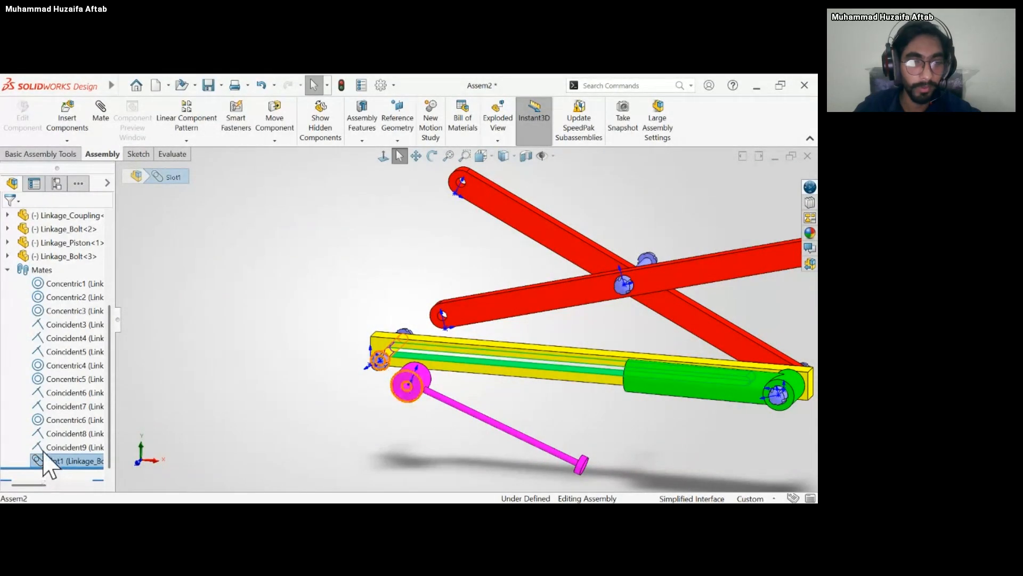
click(37, 445)
click(37, 434)
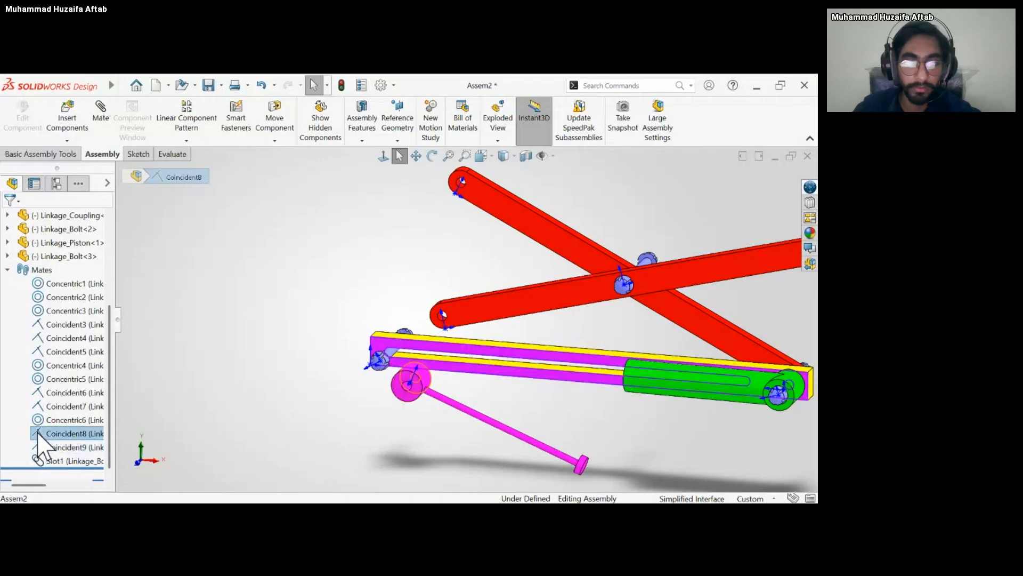
click(373, 414)
drag(401, 383, 317, 390)
middle_drag(383, 373, 347, 359)
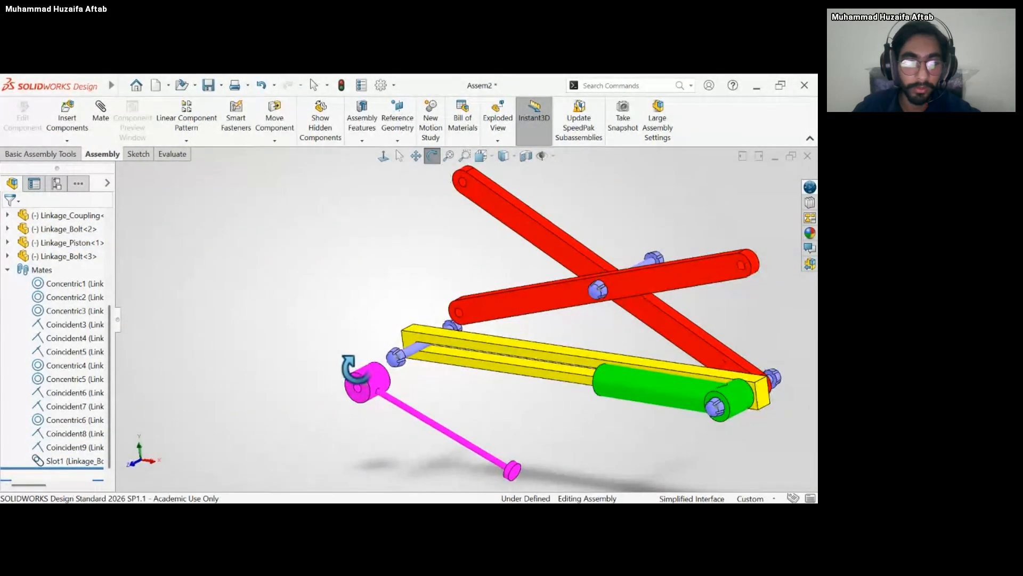
click(69, 448)
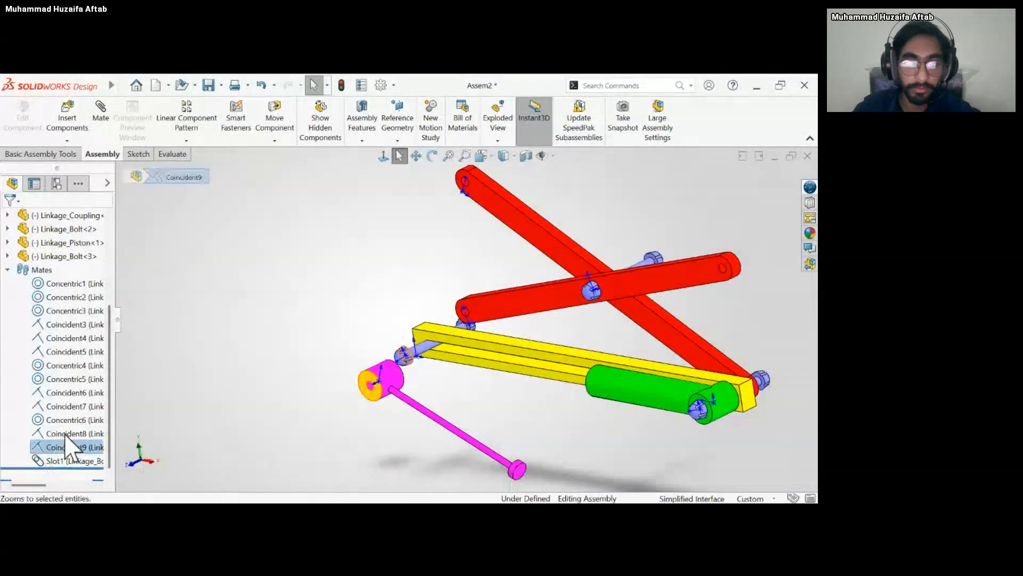
click(38, 421)
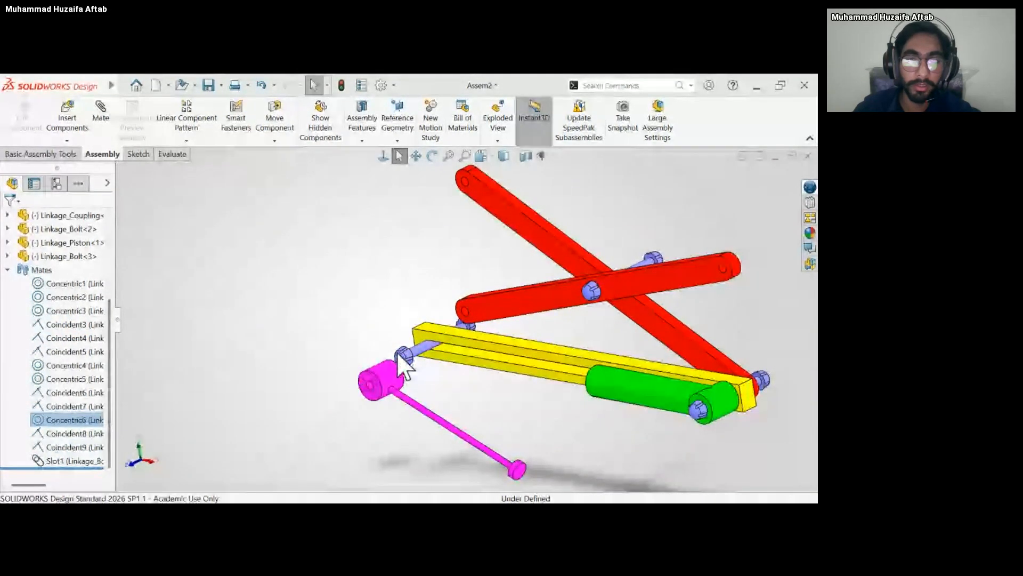
Slide the copied bolt along the base's slot toward the cylinder and back to the far end of the slot.
drag(405, 354, 544, 383)
middle_drag(544, 383, 574, 363)
scroll(574, 364, down, 5)
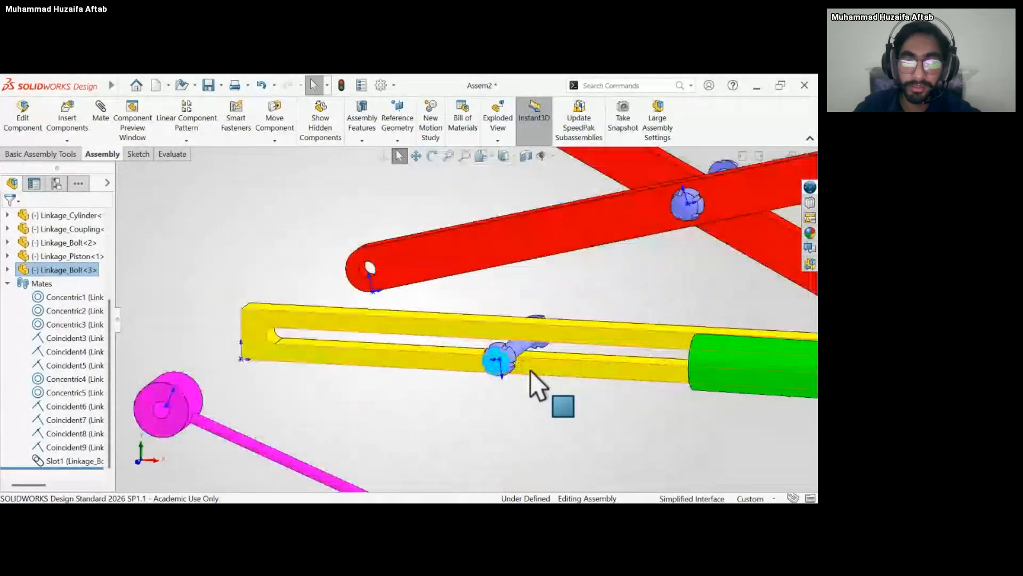
drag(487, 354, 289, 336)
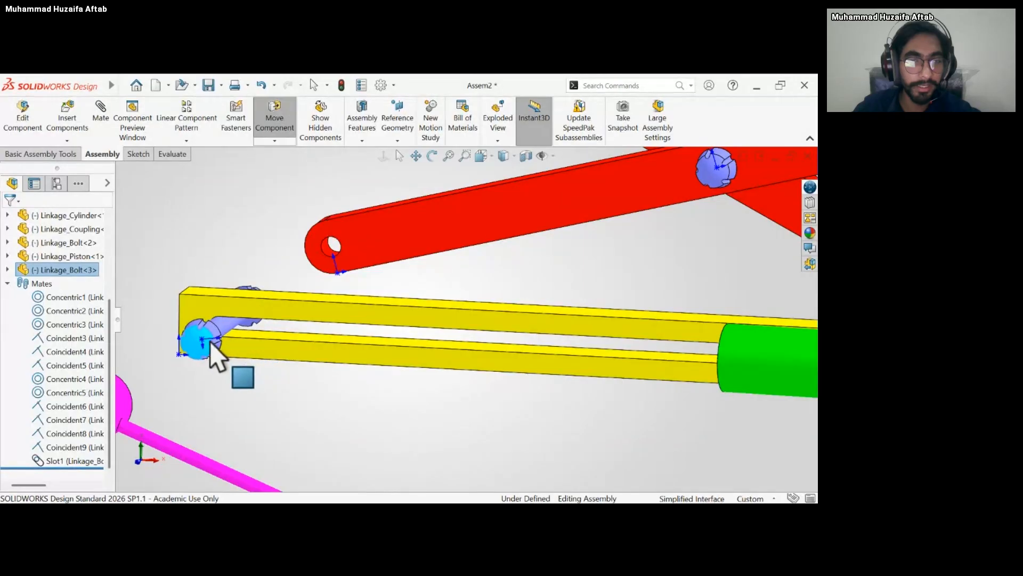
drag(257, 347, 256, 349)
scroll(243, 375, up, 5)
Add a concentric mate between the piston hub's through hole and the shaft of the copied bolt in the slot.
middle_drag(263, 368, 210, 376)
scroll(356, 349, down, 5)
middle_drag(383, 341, 352, 332)
scroll(341, 327, down, 1)
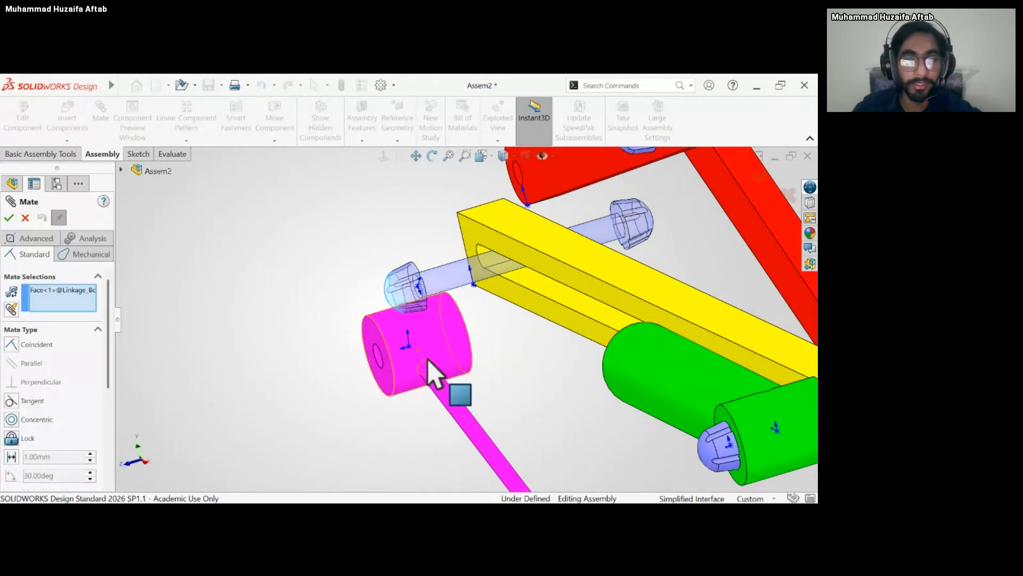
middle_drag(448, 339, 487, 333)
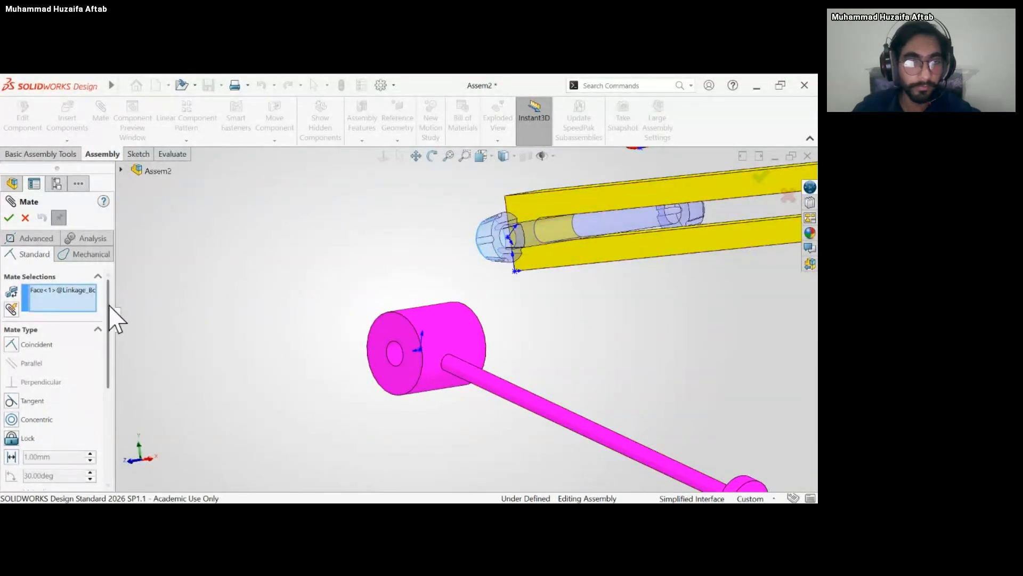
click(395, 349)
click(542, 234)
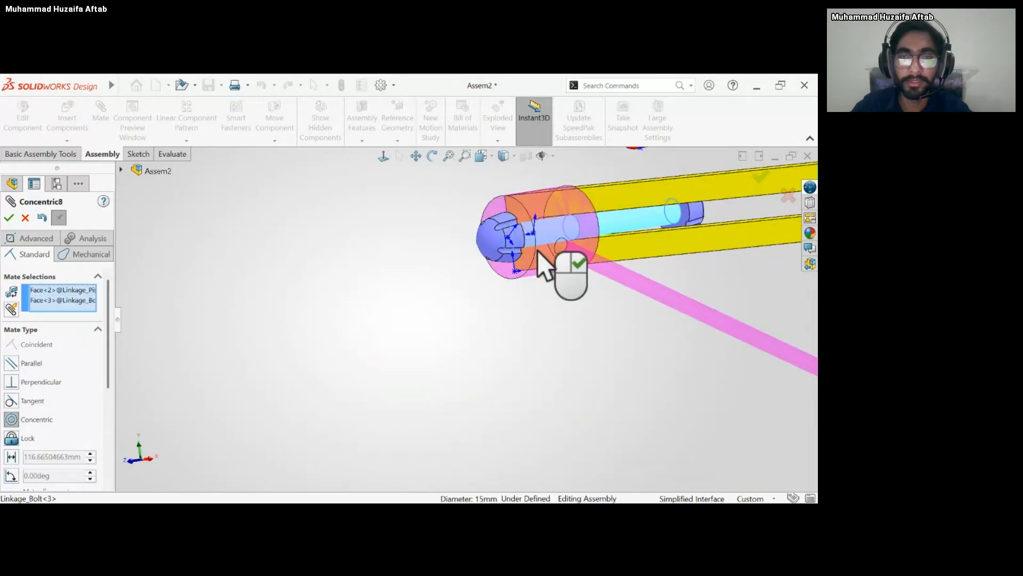
key(Return)
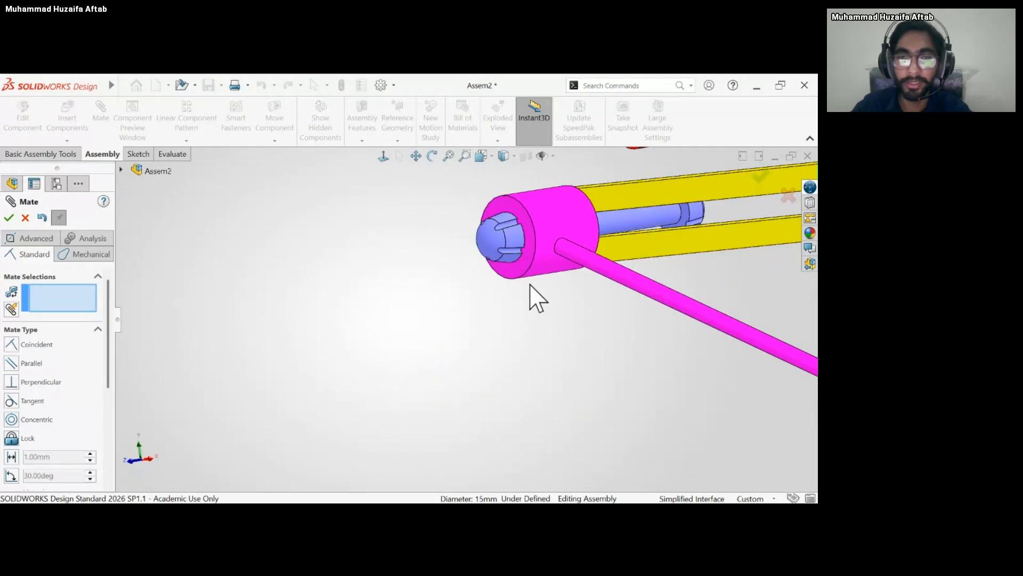
Swing the piston's rod up so its end disc roughly lines up with the cylinder's open end.
scroll(530, 288, down, 3)
drag(548, 247, 542, 254)
scroll(480, 264, up, 5)
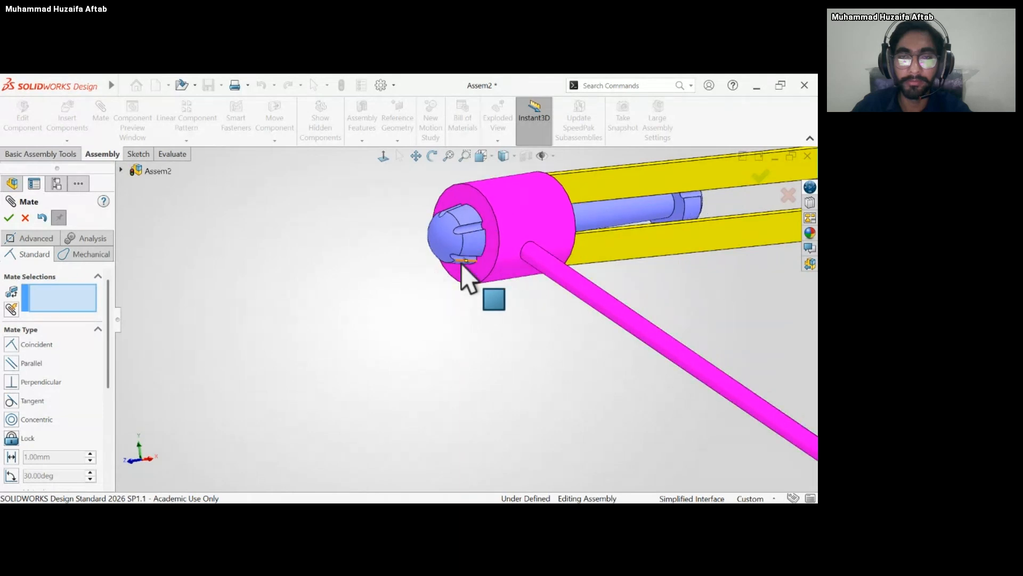
drag(455, 281, 452, 338)
middle_drag(453, 339, 640, 368)
drag(659, 378, 587, 281)
scroll(616, 339, down, 1)
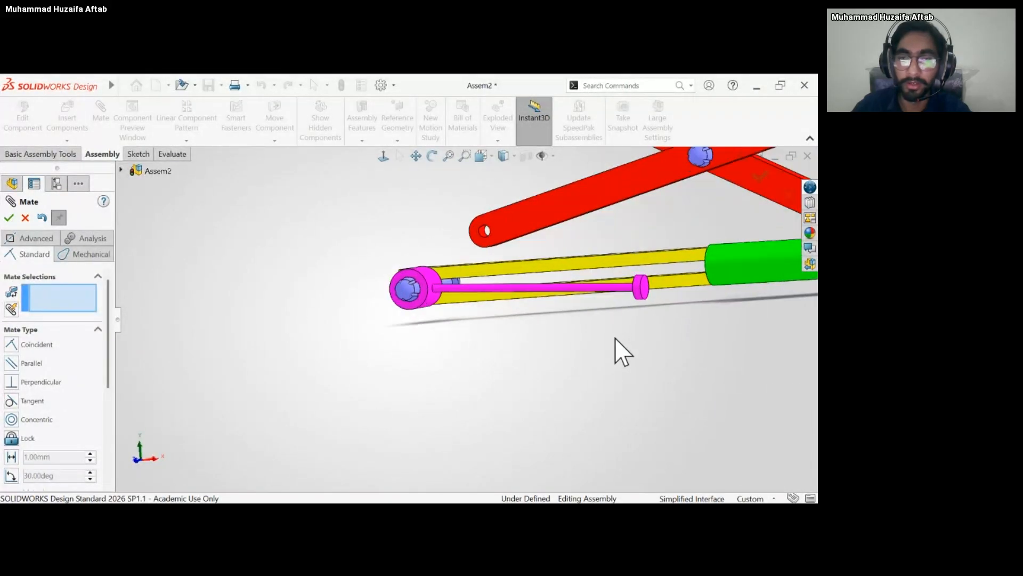
scroll(616, 338, up, 2)
middle_drag(616, 339, 682, 308)
Add a concentric mate between the piston's end disc and the cylinder's inner bore.
scroll(401, 278, down, 3)
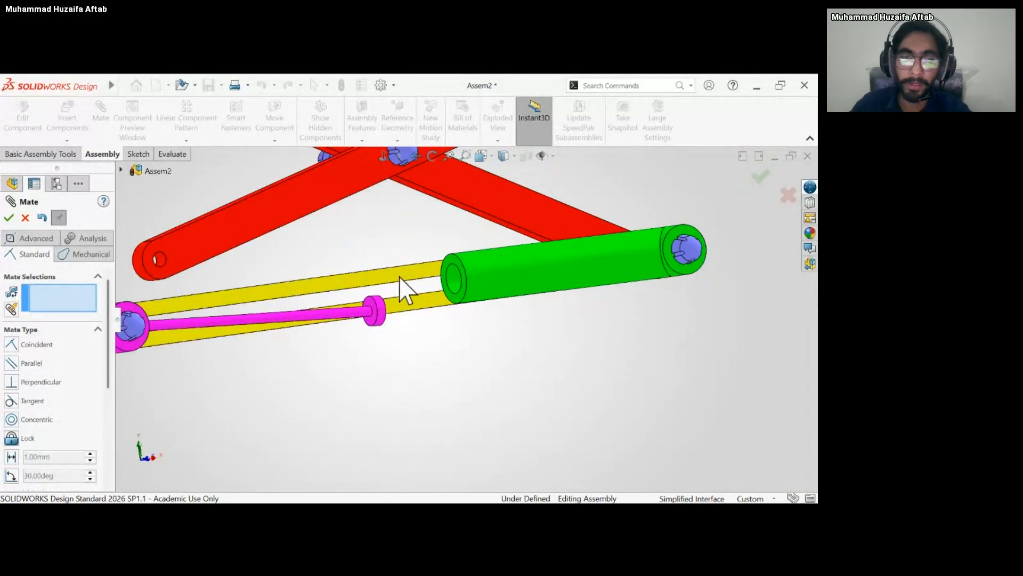
scroll(381, 311, down, 2)
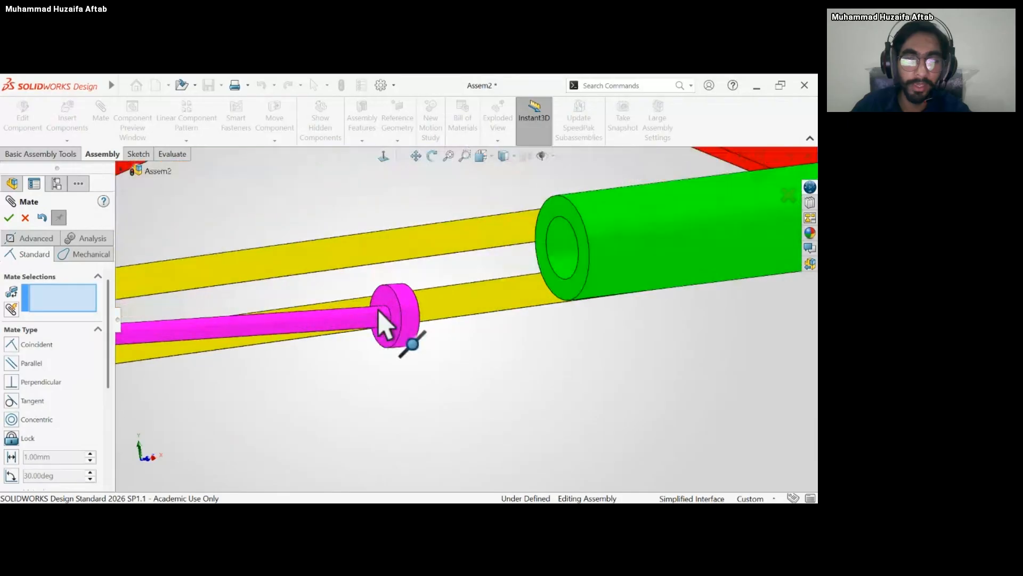
click(407, 310)
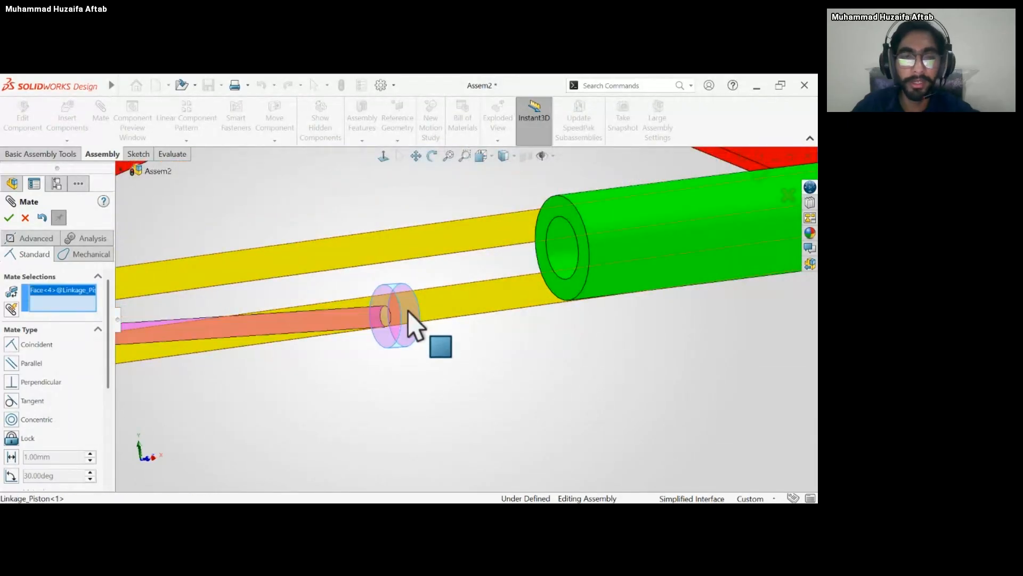
click(555, 248)
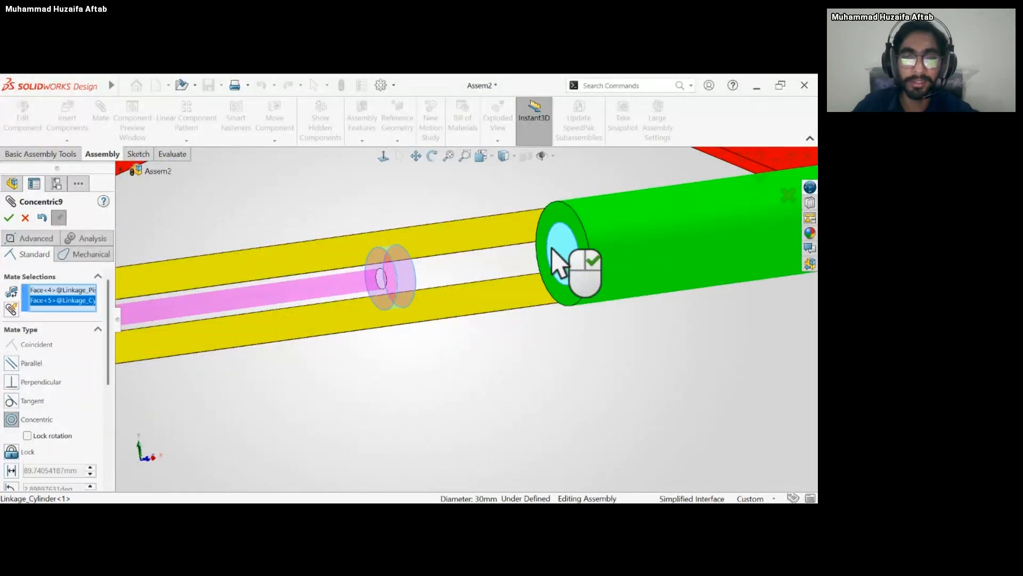
click(711, 220)
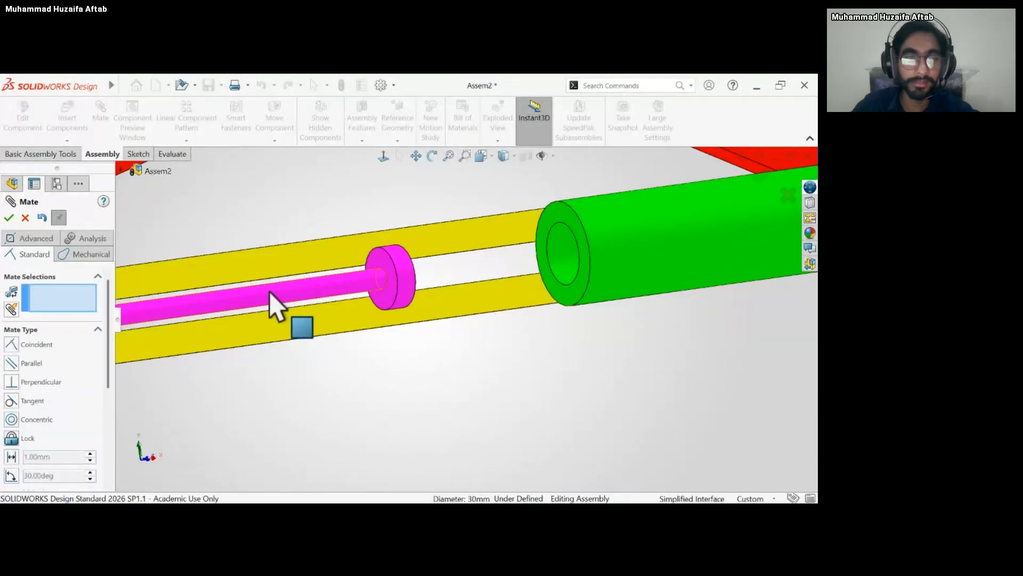
Slide the piston along the base's slot so its end disc moves into the cylinder.
scroll(269, 291, up, 4)
middle_drag(269, 291, 207, 341)
drag(200, 343, 345, 330)
scroll(366, 326, up, 4)
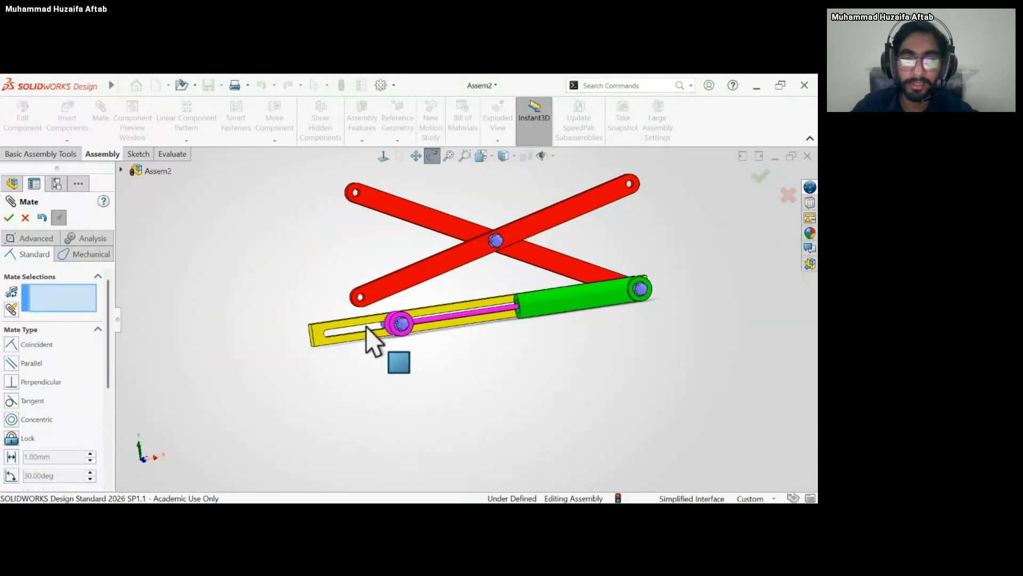
Add a concentric mate between the front coupling's free lower hole and the slot bolt's shaft, and finish mating.
middle_drag(366, 326, 353, 341)
click(391, 329)
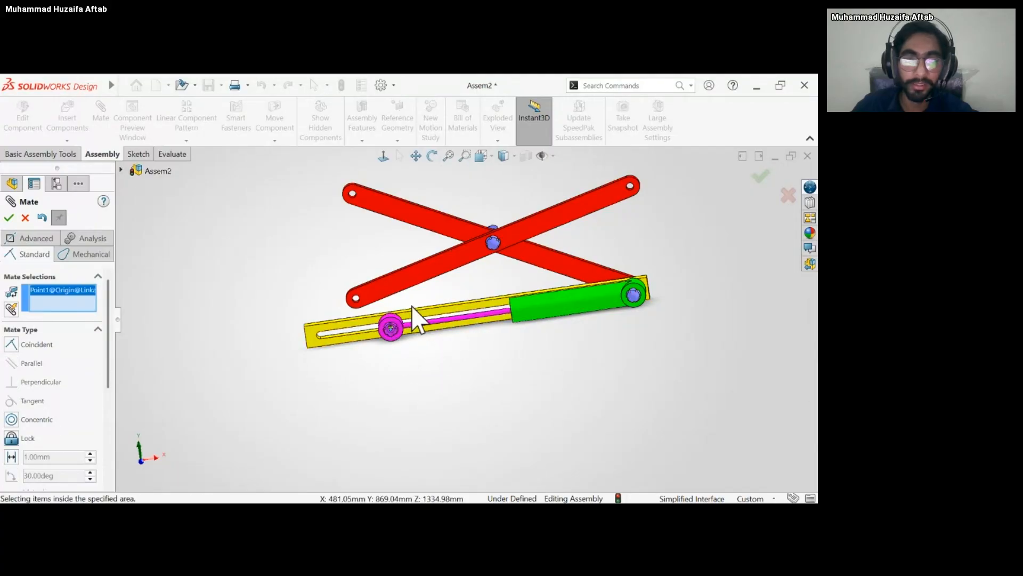
middle_drag(418, 315, 365, 359)
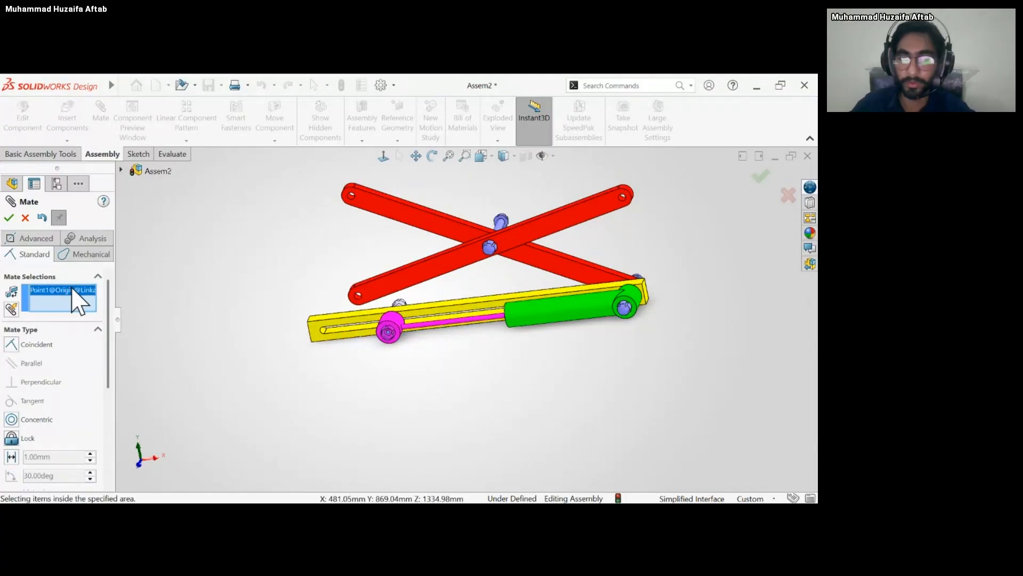
scroll(397, 307, down, 3)
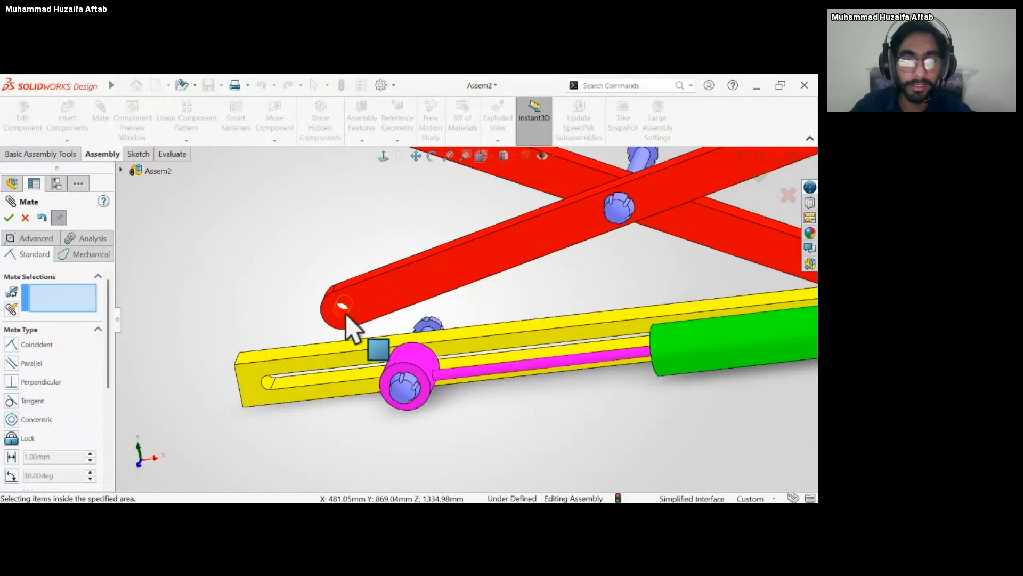
click(345, 316)
middle_drag(343, 315, 335, 258)
click(346, 282)
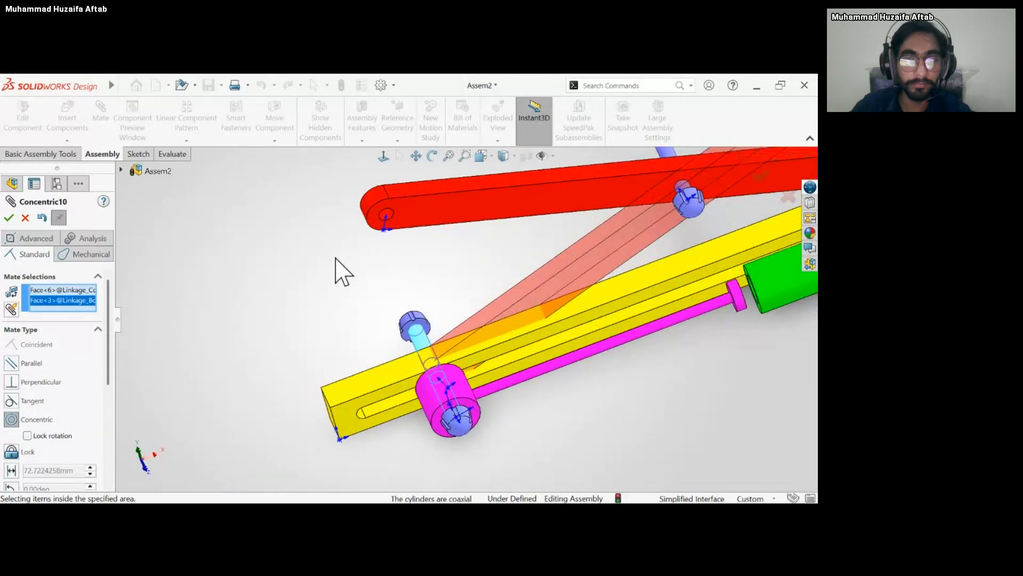
key(Return)
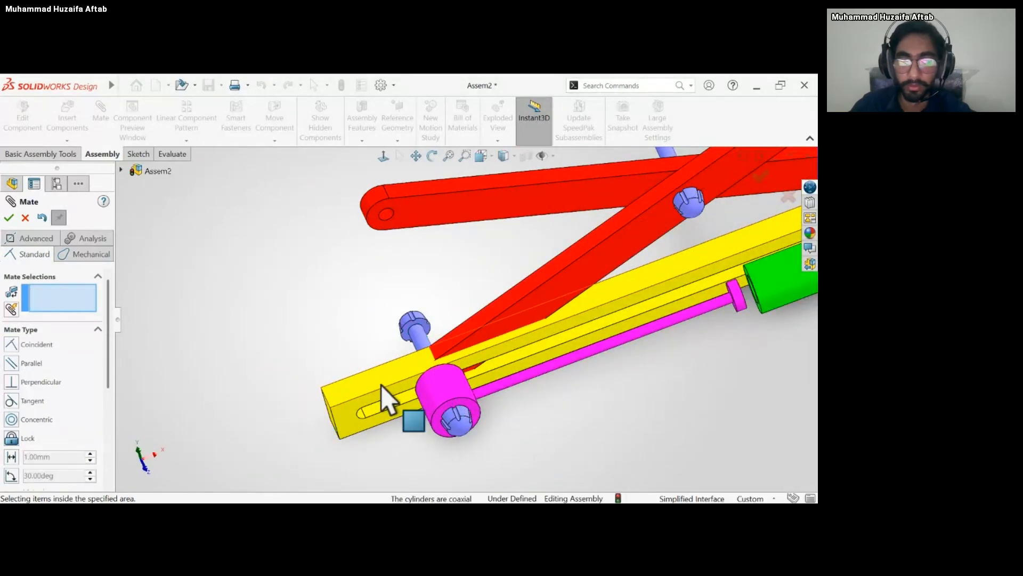
middle_drag(381, 384, 415, 378)
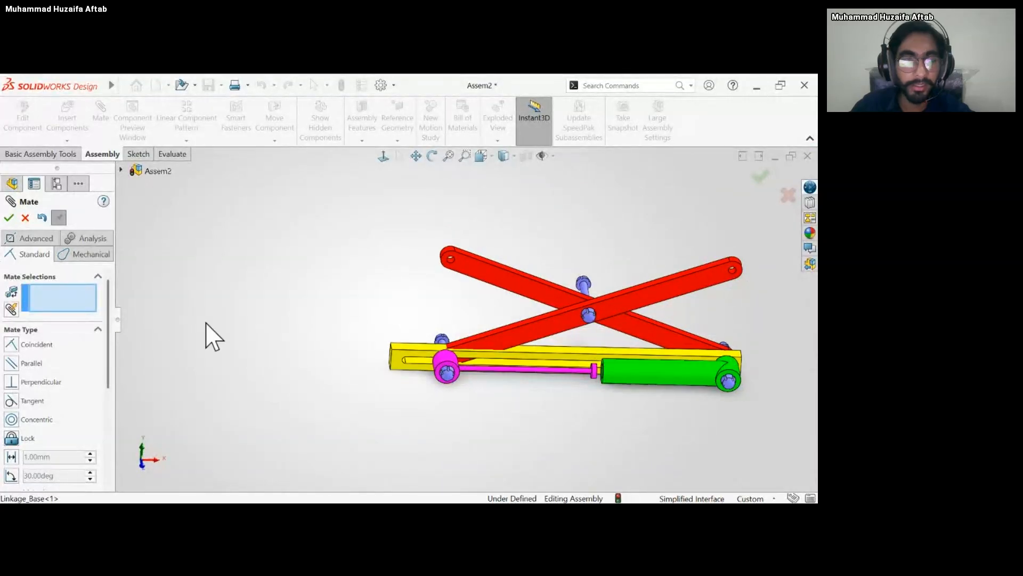
click(12, 215)
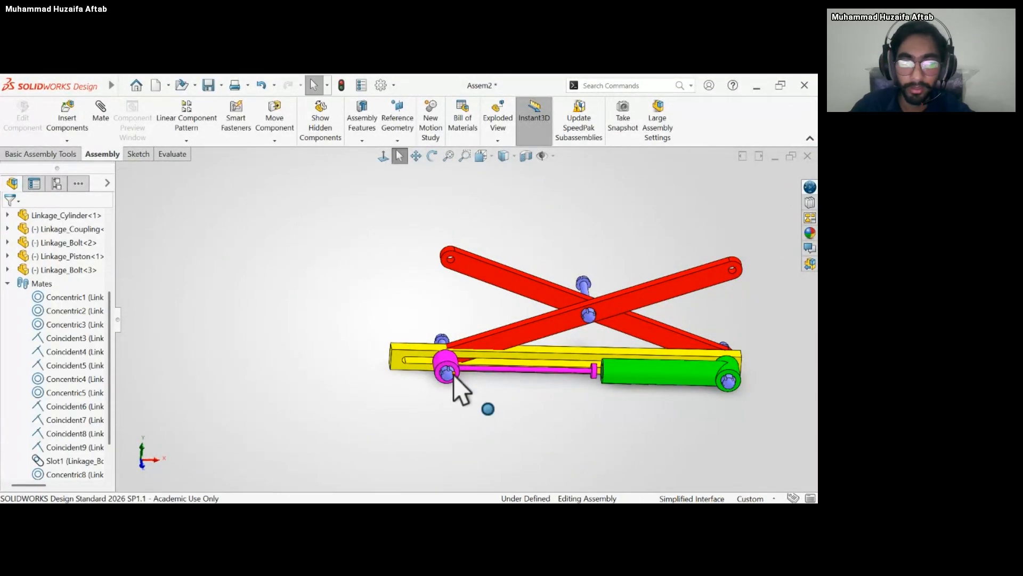
Slide the piston through the cylinder and back along the slot to check how the scissor linkage moves.
drag(449, 374, 669, 391)
key(Escape)
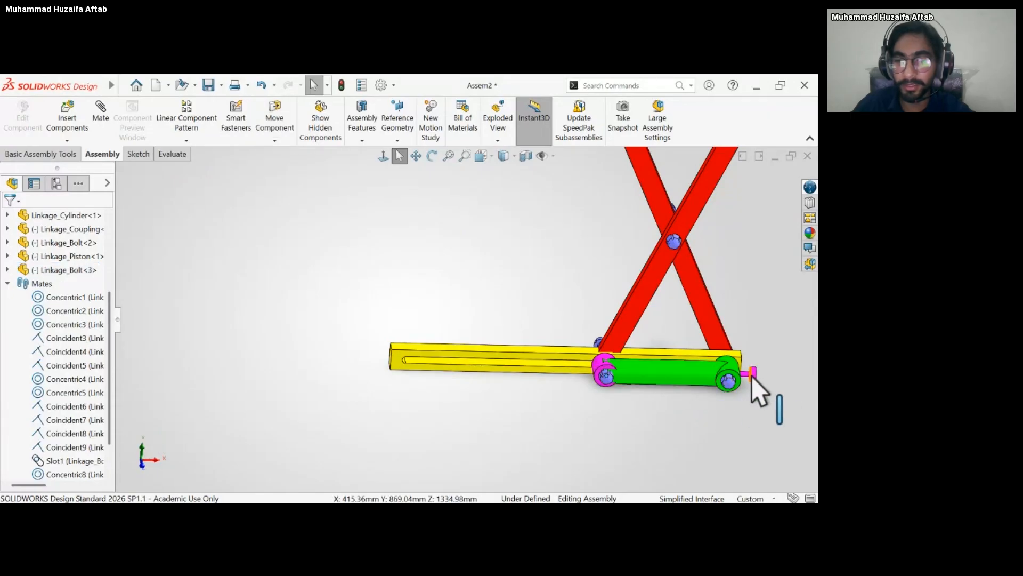
drag(748, 373, 628, 381)
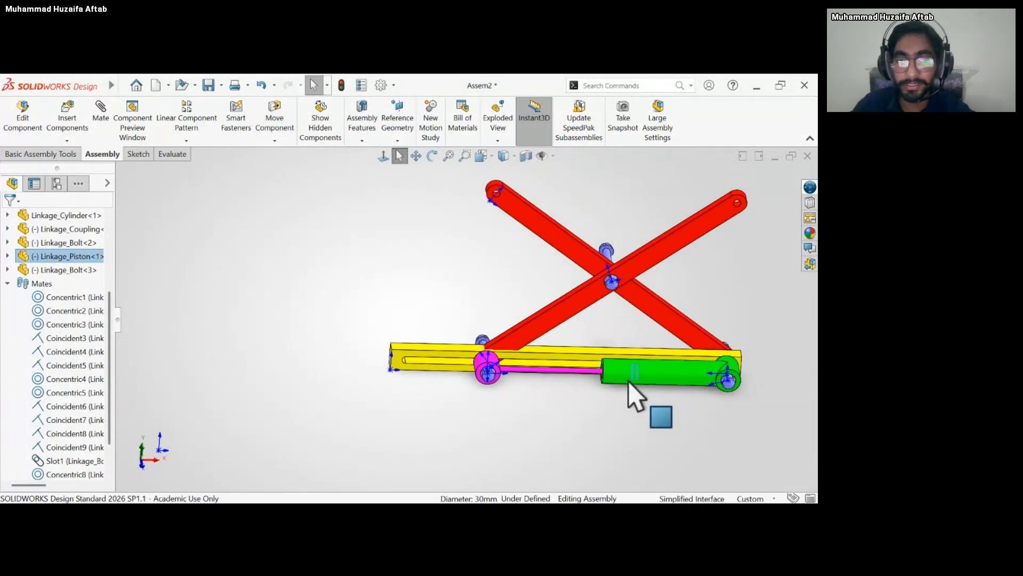
drag(482, 377, 448, 411)
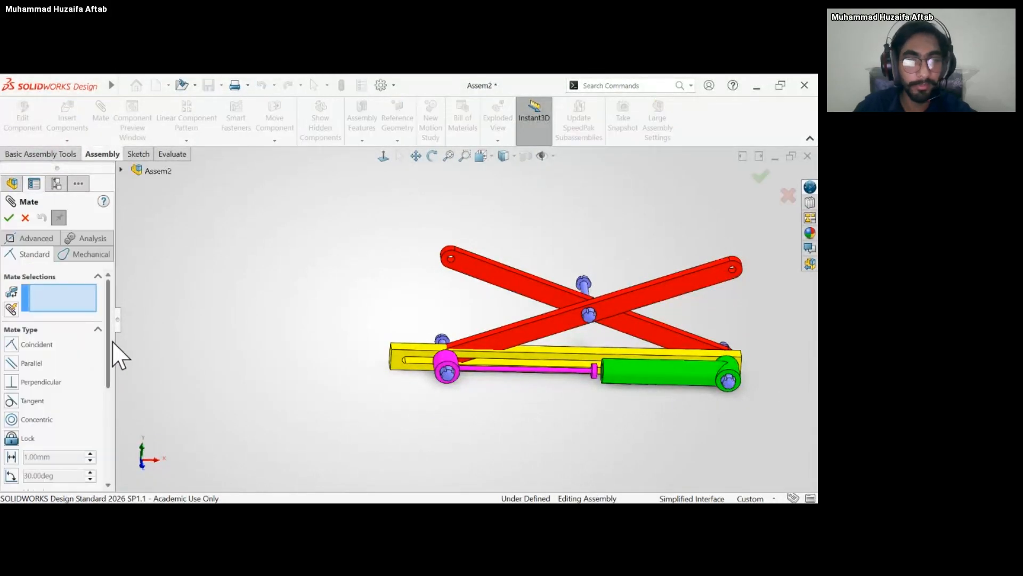
click(65, 256)
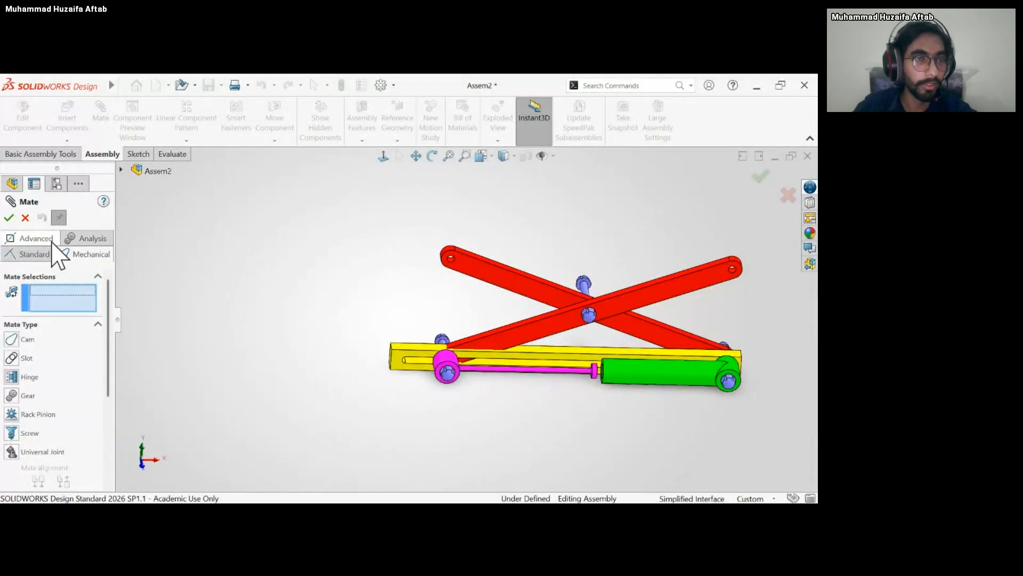
click(52, 240)
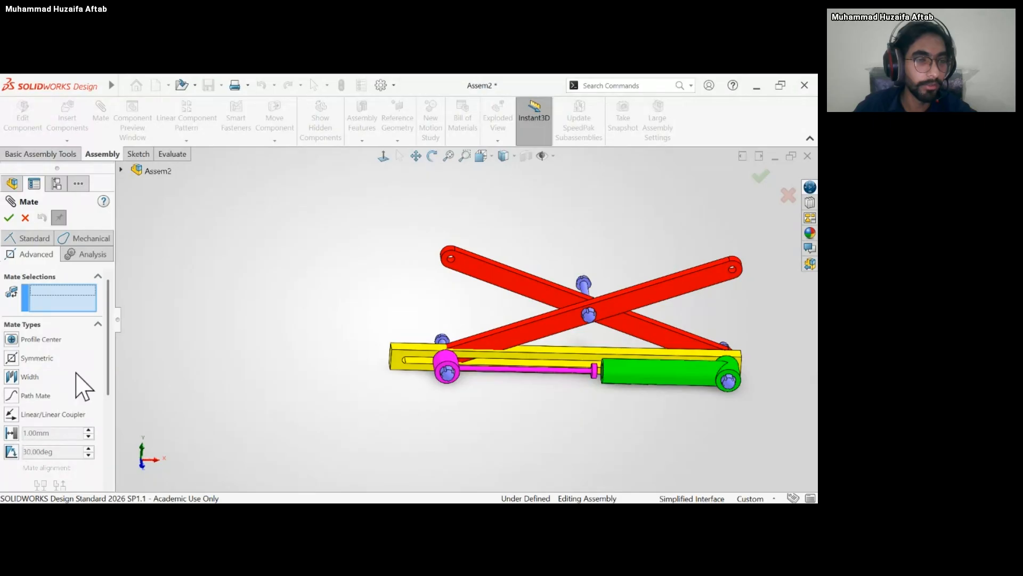
scroll(93, 394, down, 2)
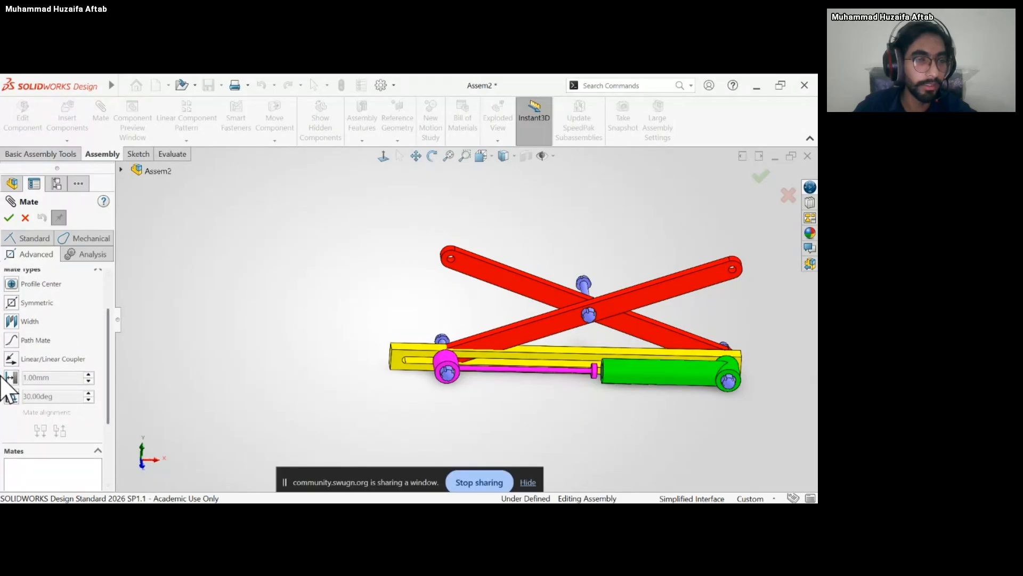
click(11, 322)
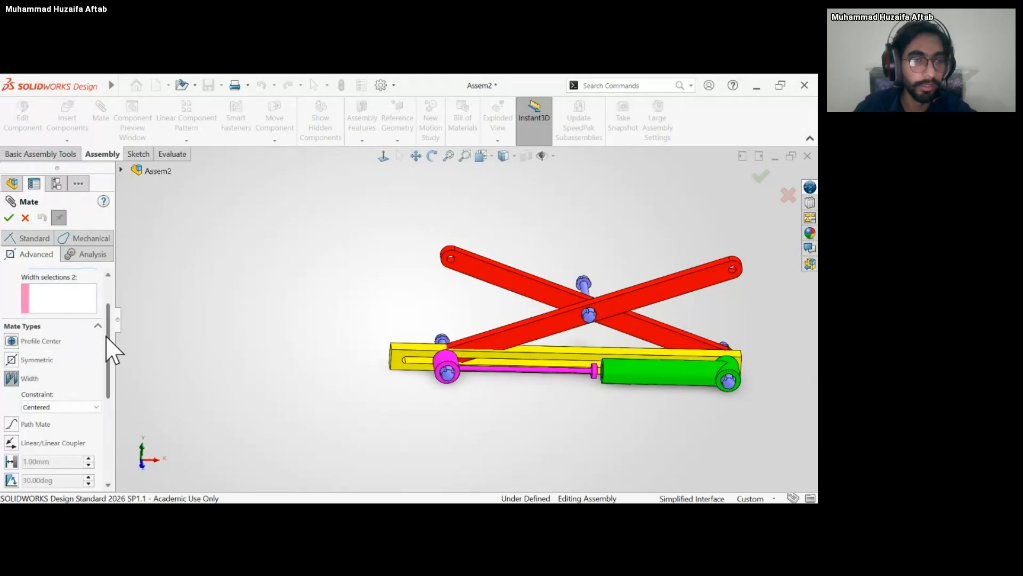
scroll(569, 391, down, 3)
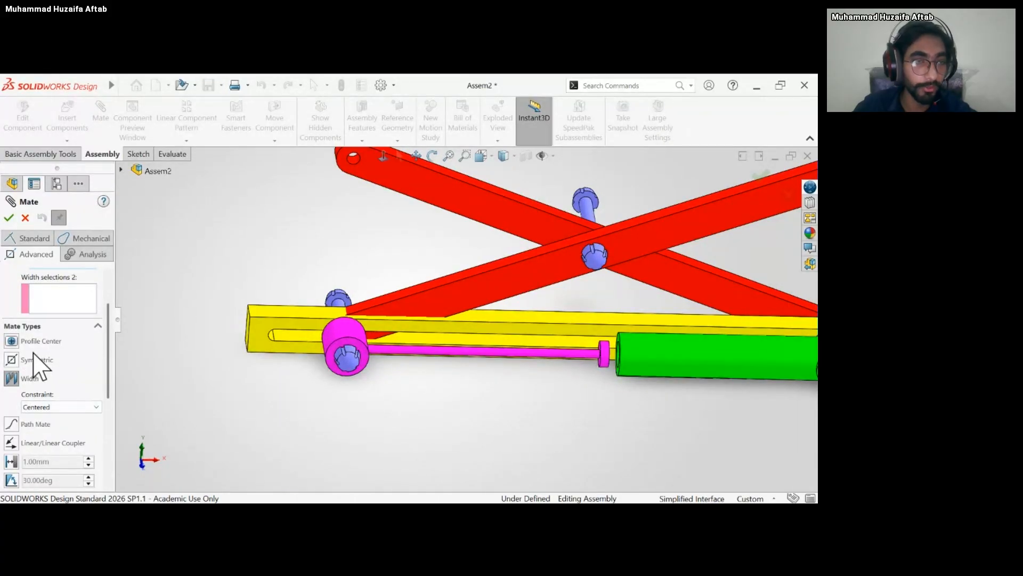
click(29, 238)
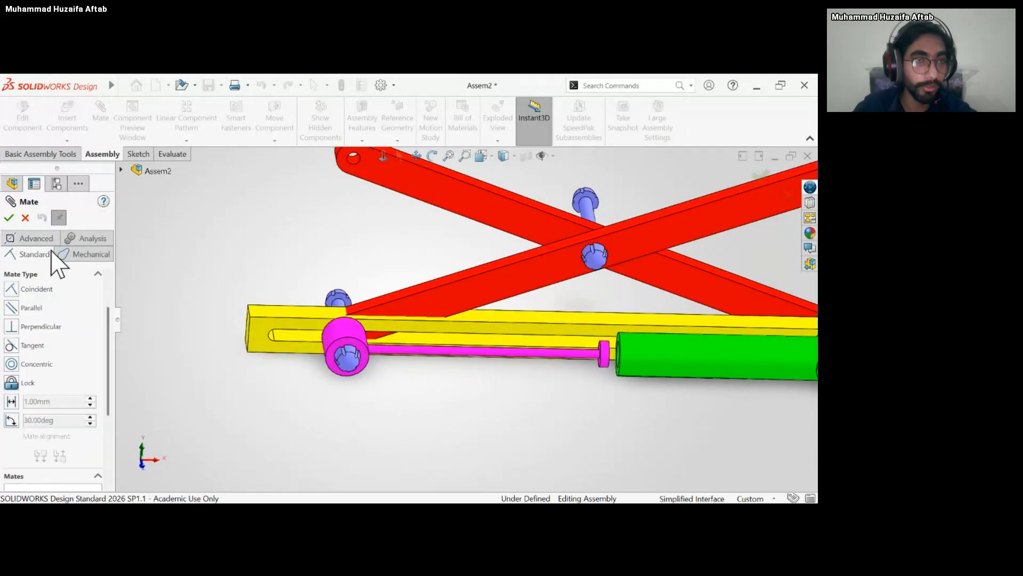
click(37, 254)
drag(105, 357, 106, 414)
scroll(109, 426, up, 6)
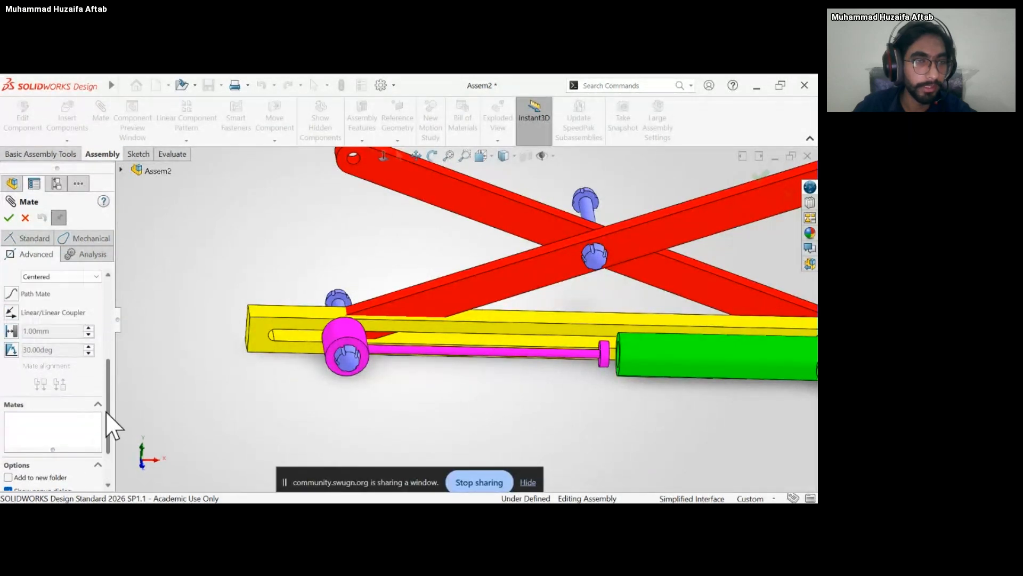
click(25, 218)
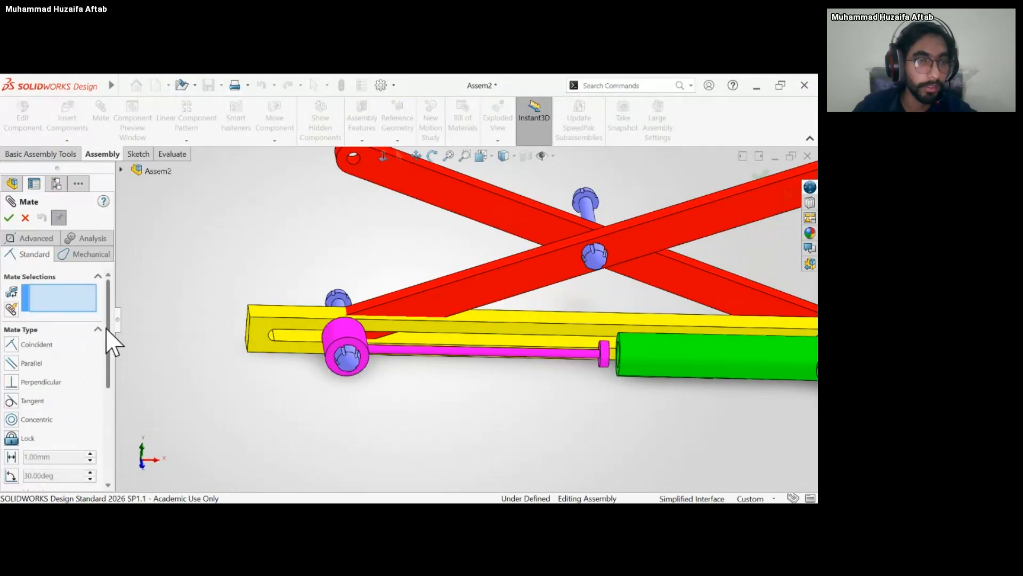
Start an advanced limit distance mate for the piston and cylinder.
click(31, 237)
drag(110, 337, 107, 381)
click(9, 334)
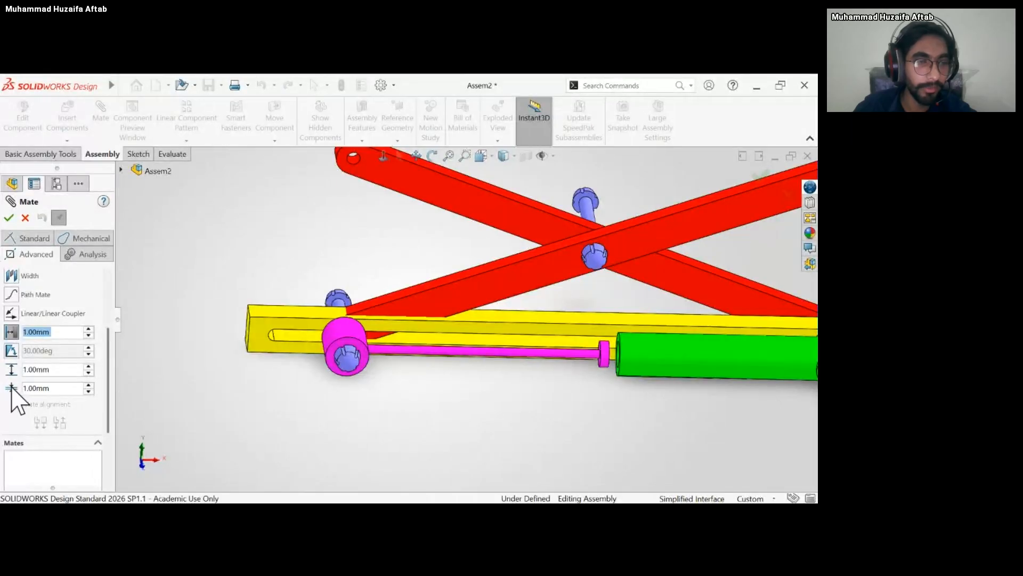
scroll(629, 365, up, 5)
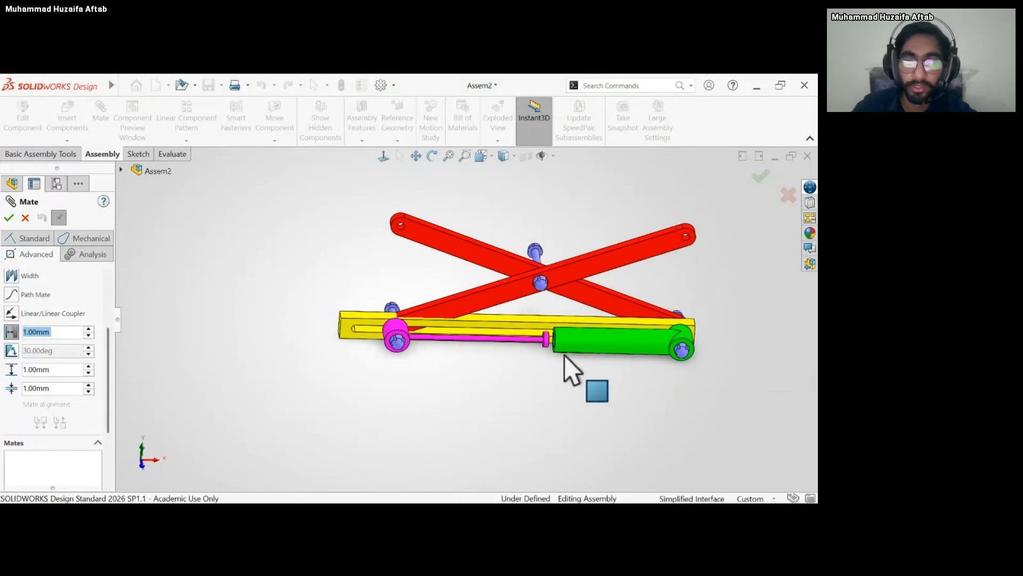
mouse_move(571, 365)
middle_down()
mouse_move(586, 346)
mouse_move(576, 341)
mouse_move(570, 354)
middle_up()
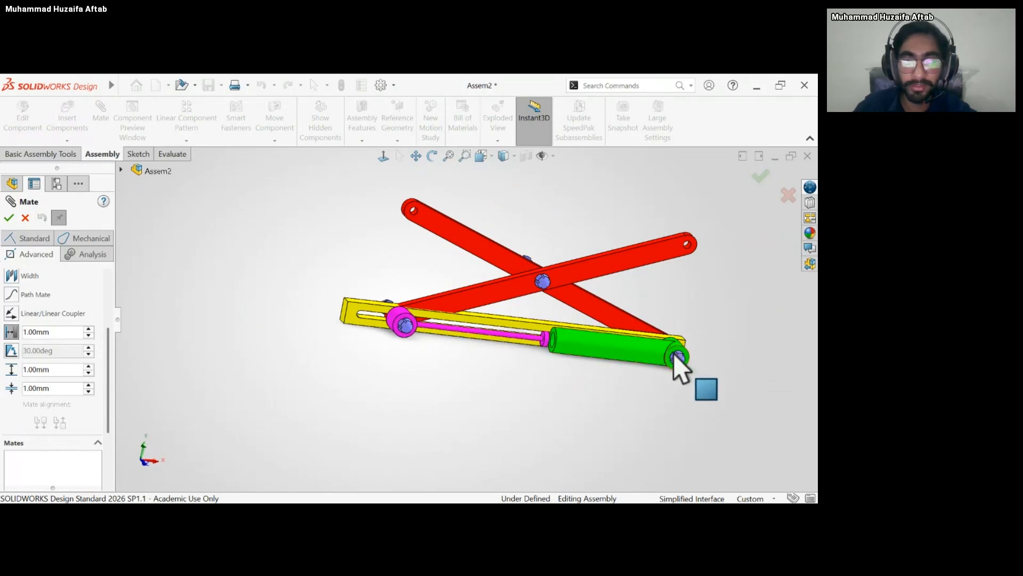
Select the cylinder's outer face to examine its bore through the transparent body, and clear the selection.
scroll(549, 345, down, 3)
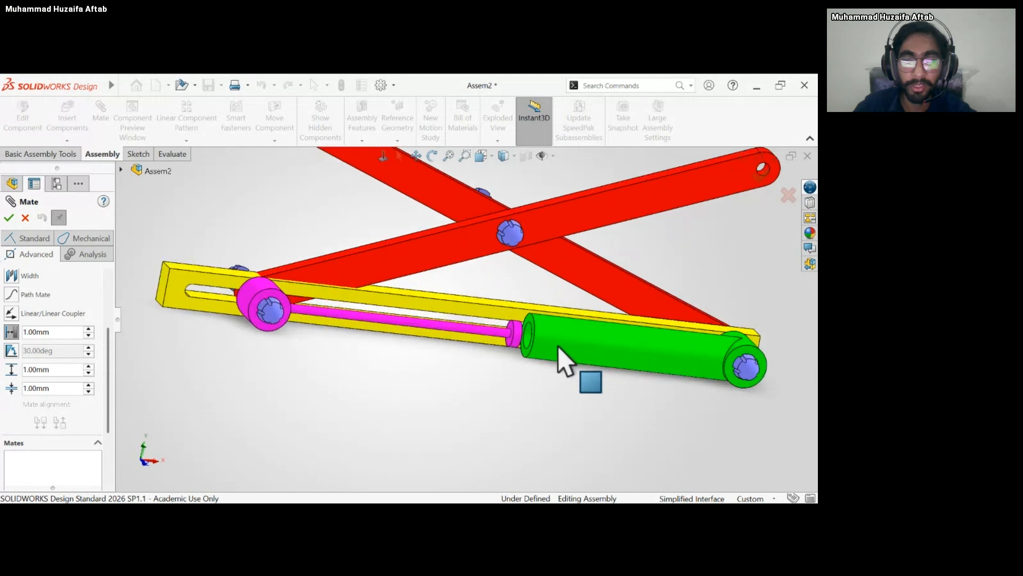
click(554, 348)
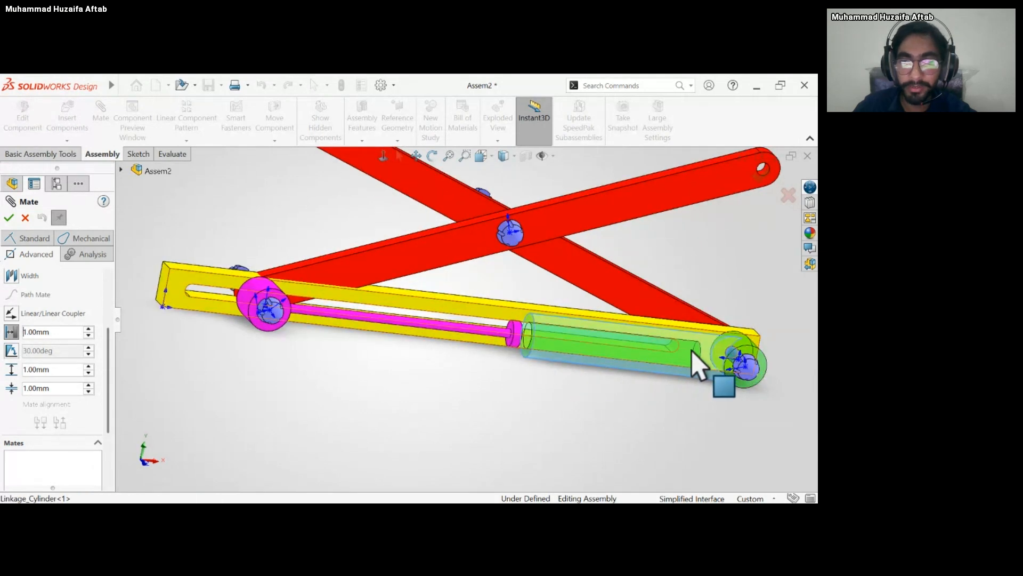
middle_drag(706, 370, 685, 344)
scroll(693, 357, down, 5)
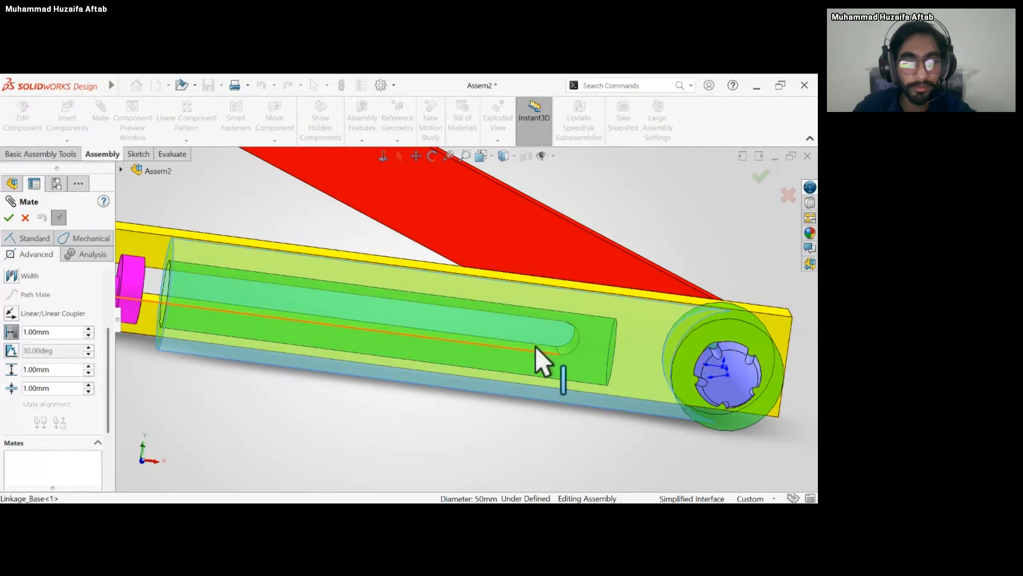
scroll(489, 375, up, 3)
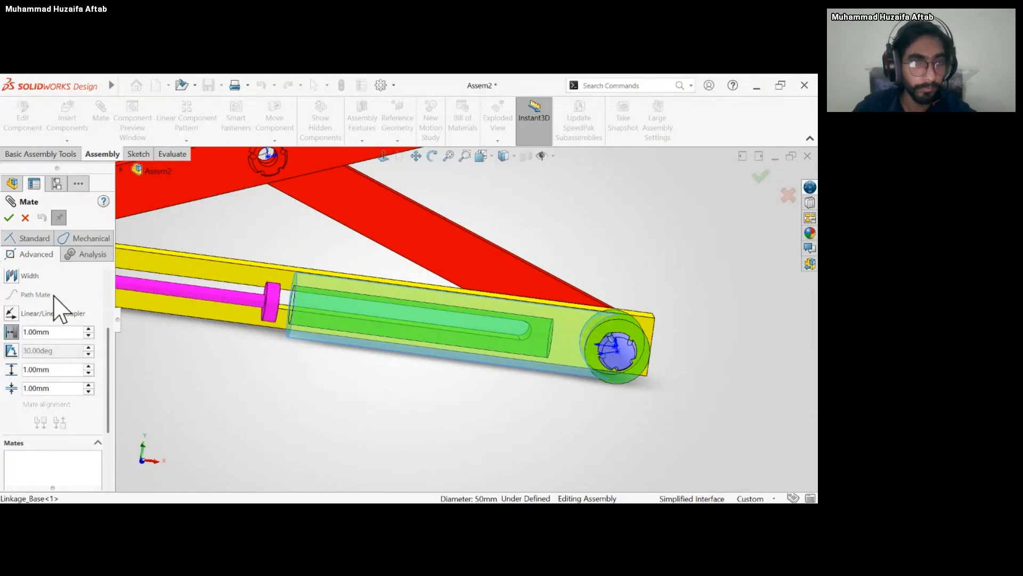
drag(63, 369, 25, 369)
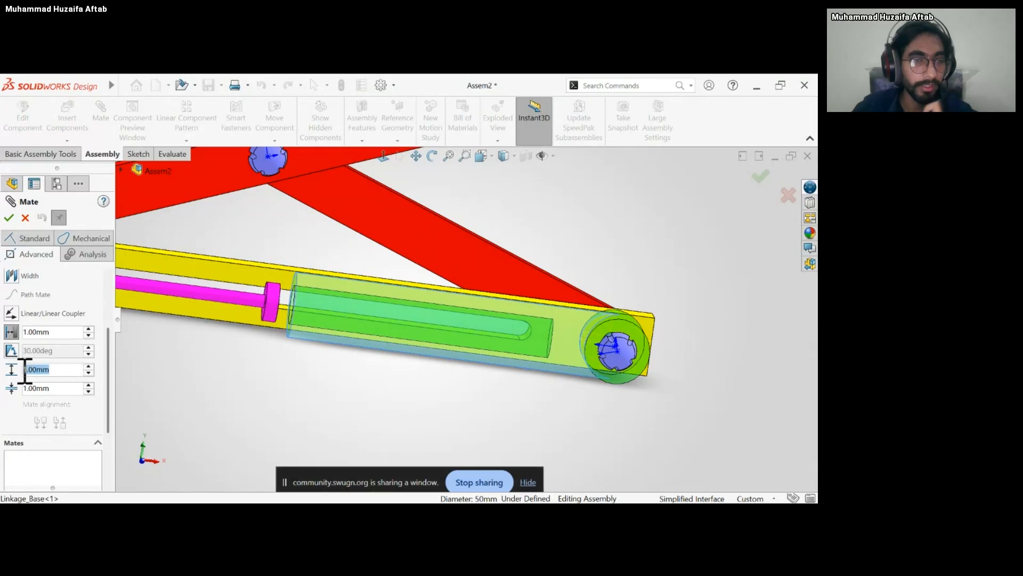
scroll(35, 276, up, 3)
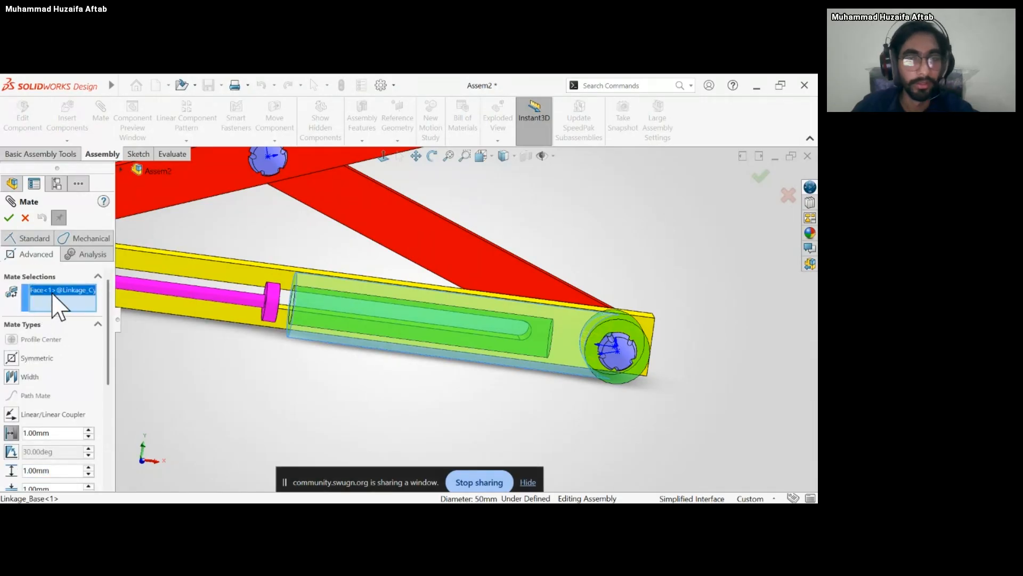
key(Delete)
middle_drag(247, 331, 214, 340)
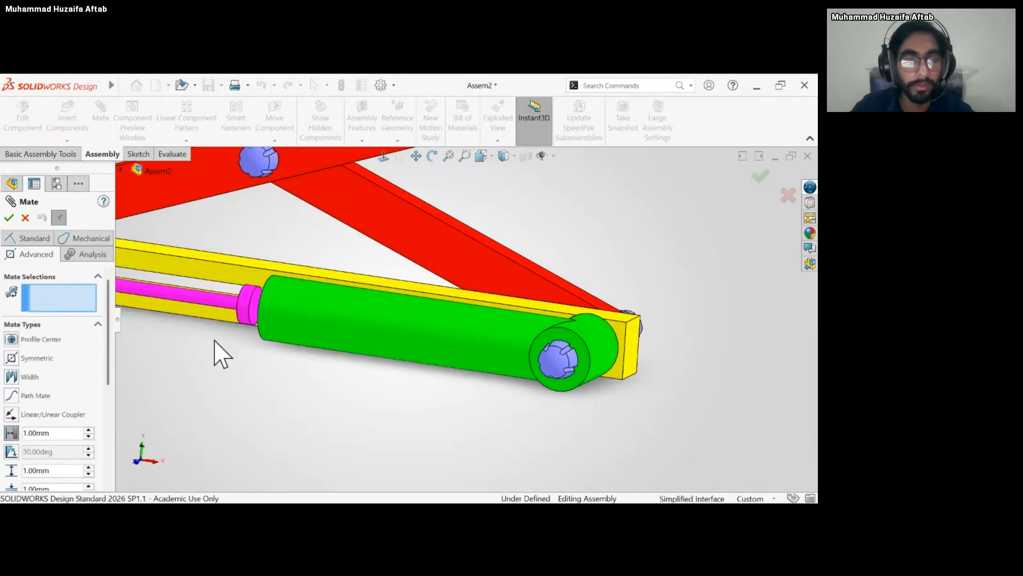
scroll(256, 319, down, 5)
click(304, 320)
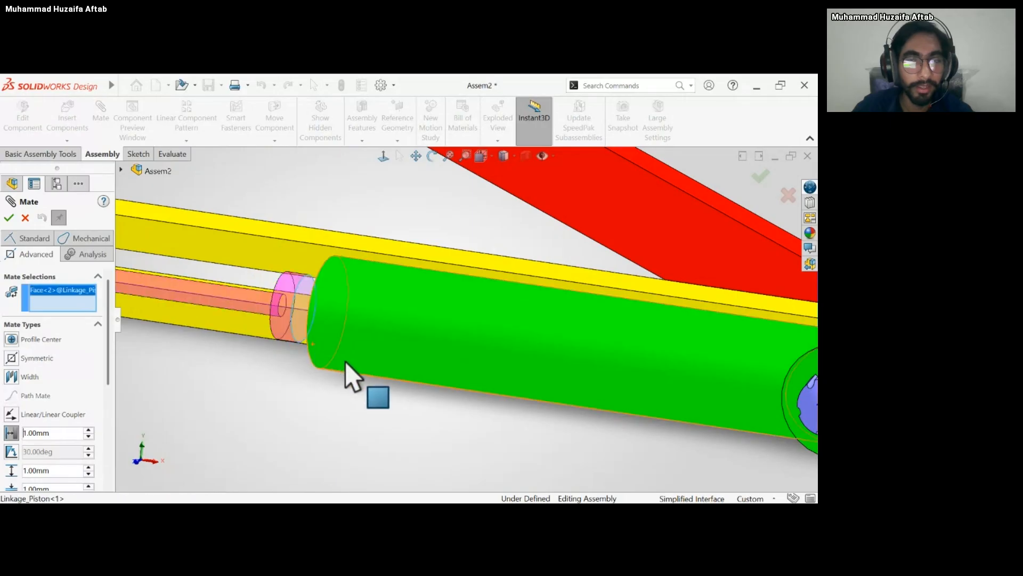
scroll(347, 363, up, 5)
middle_drag(347, 363, 437, 371)
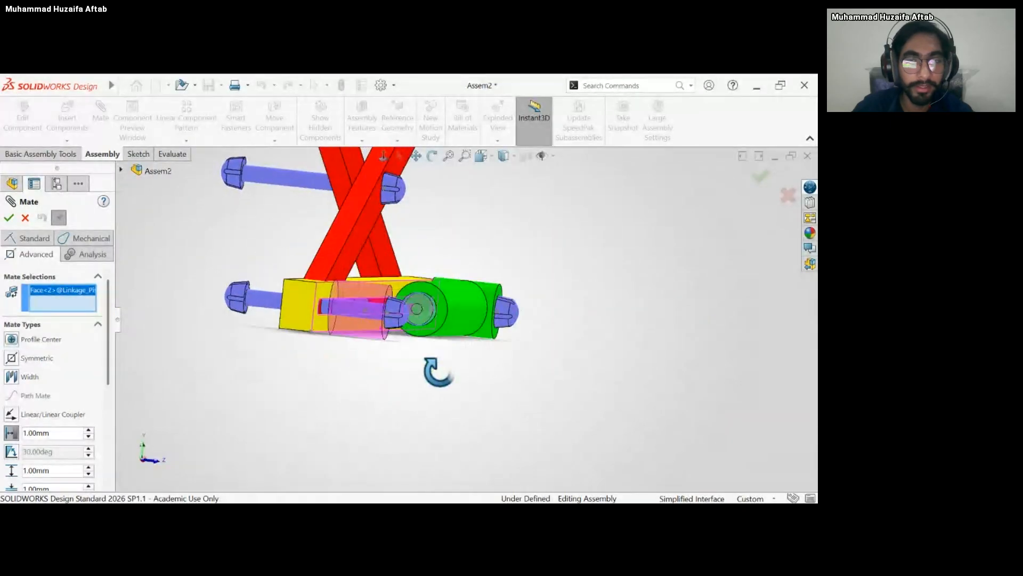
scroll(453, 314, down, 3)
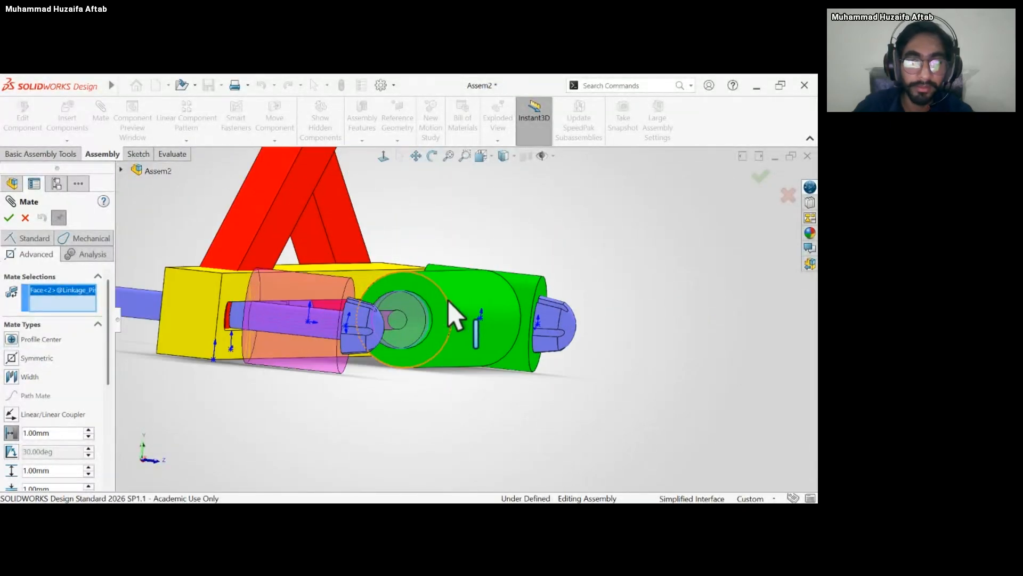
scroll(447, 302, down, 2)
middle_drag(399, 319, 424, 332)
scroll(422, 334, up, 3)
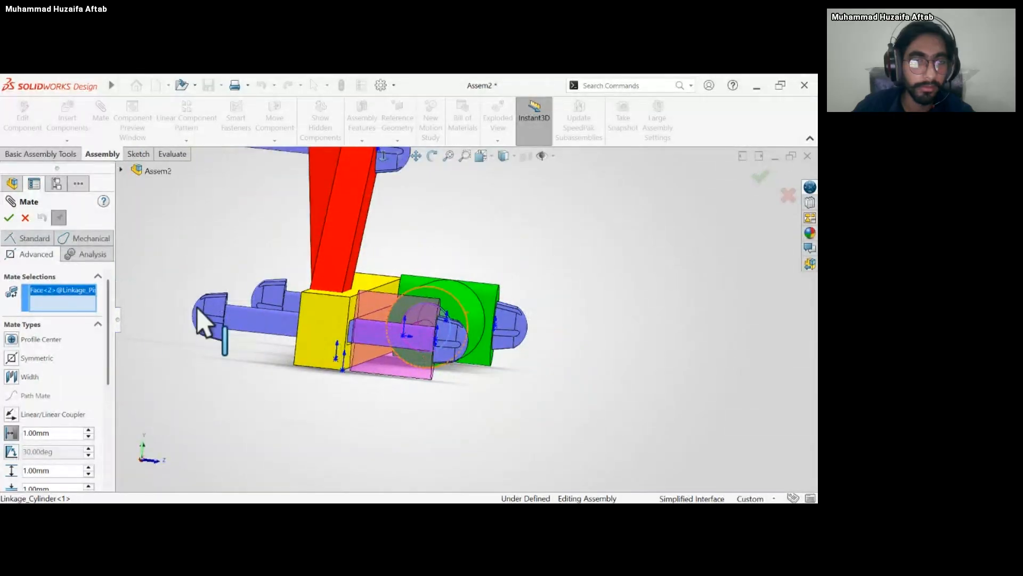
key(Delete)
Add a 1 mm distance mate between the cylinder's inner bore end face and the piston head's end face.
middle_drag(441, 410, 406, 394)
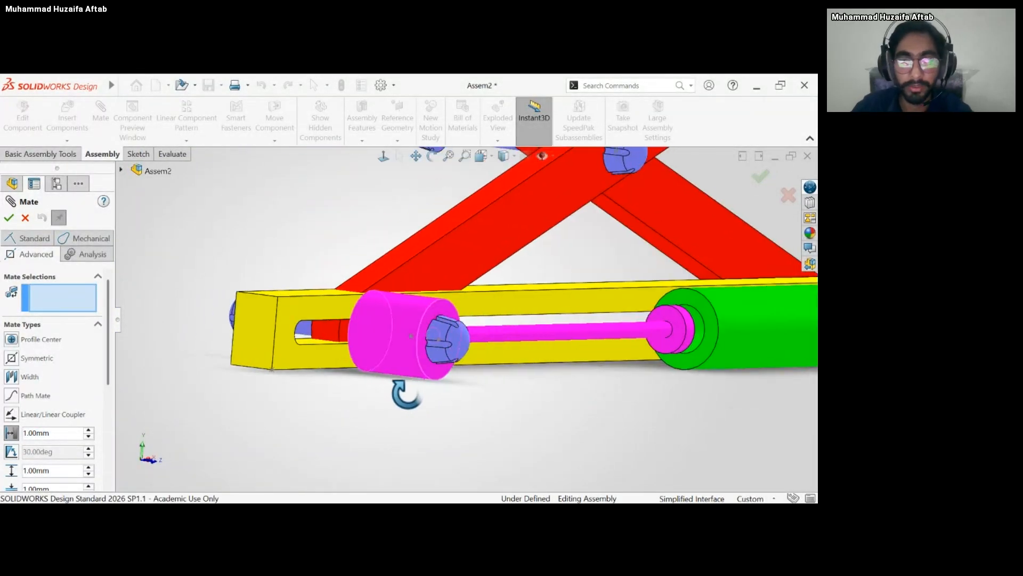
drag(571, 334, 486, 346)
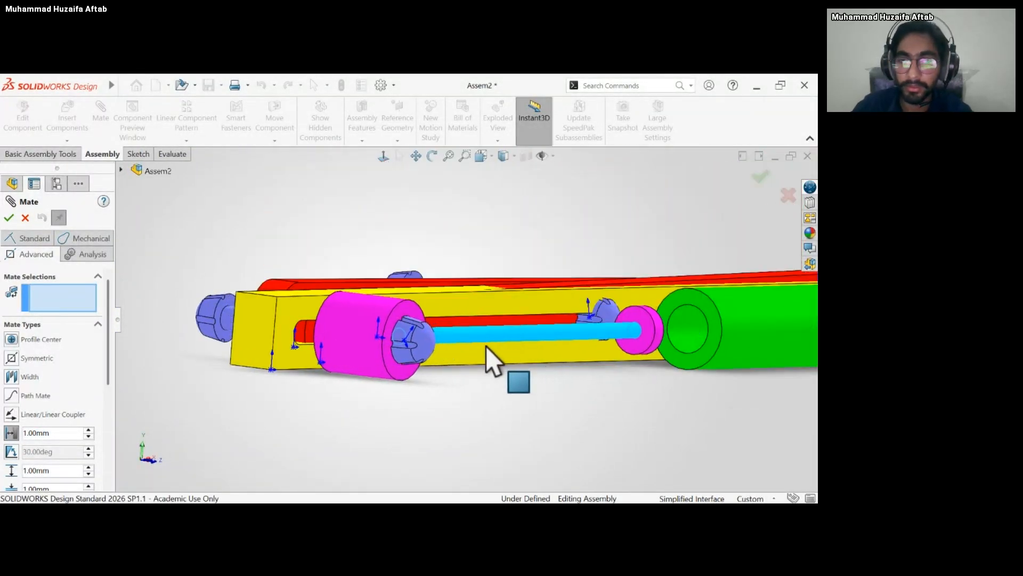
middle_drag(696, 365, 521, 381)
click(709, 336)
click(530, 376)
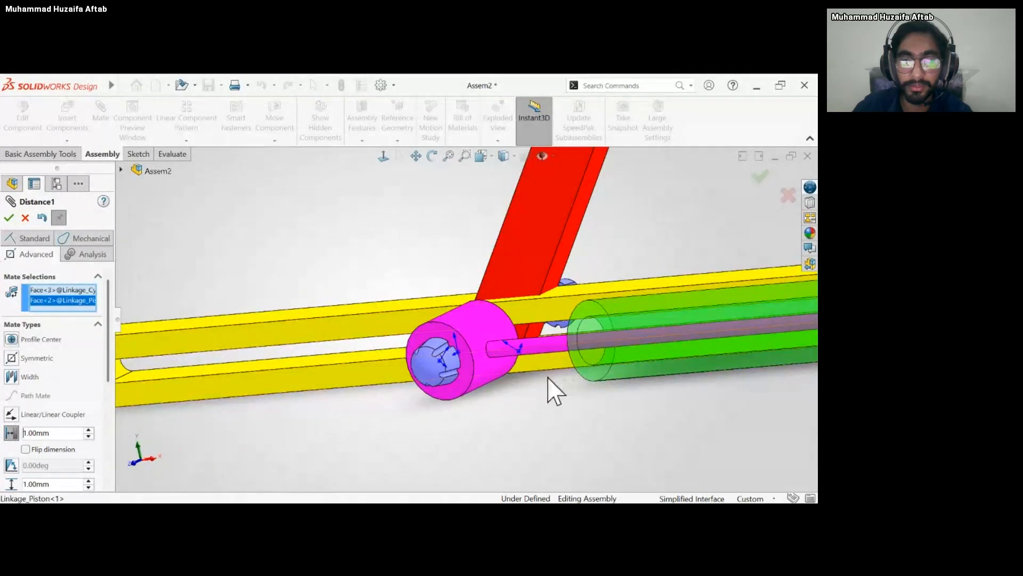
scroll(586, 373, up, 3)
middle_drag(635, 323, 674, 311)
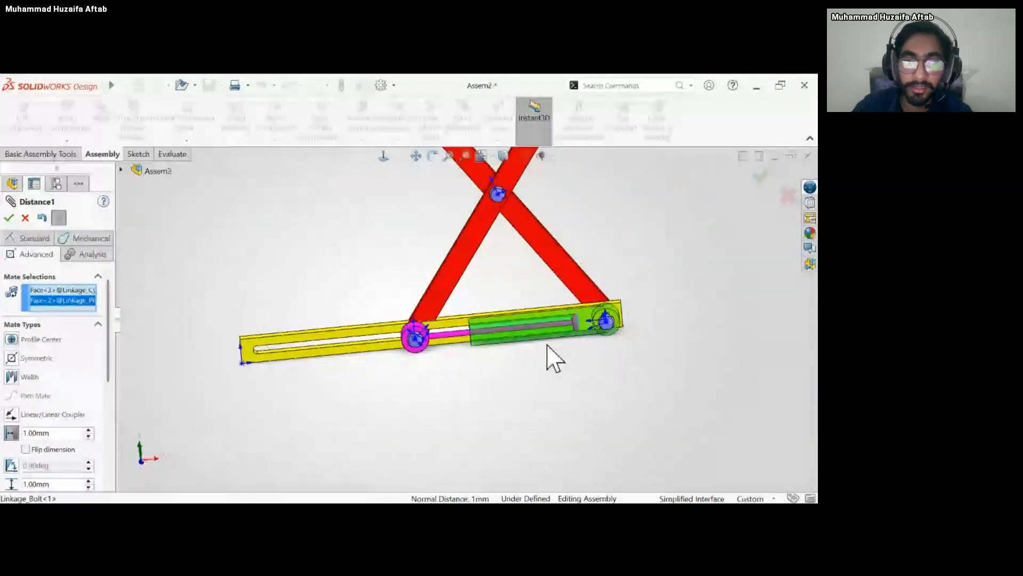
click(8, 217)
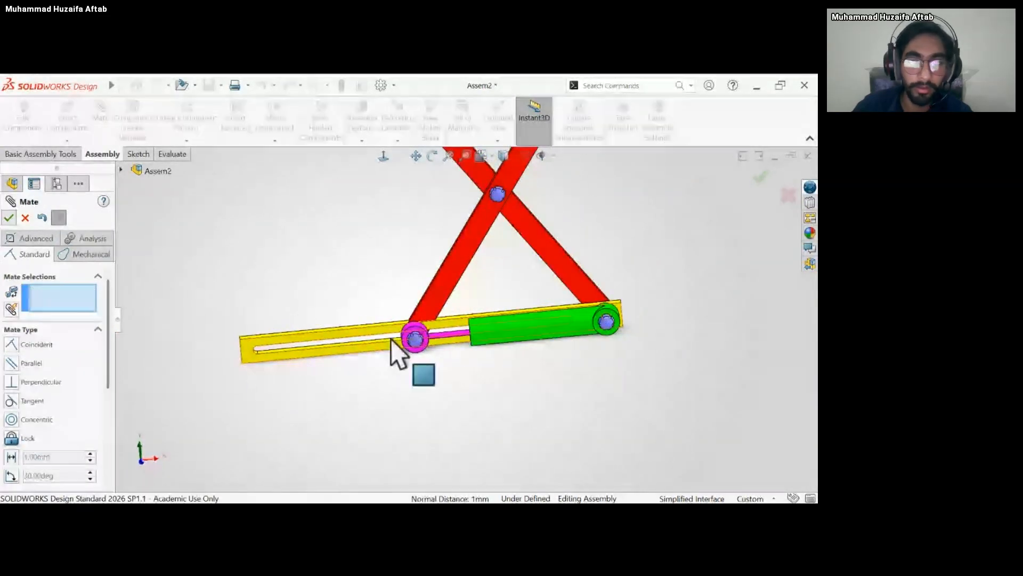
Try to set maximum and minimum limits for the piston's distance mate, and finish mating.
click(414, 340)
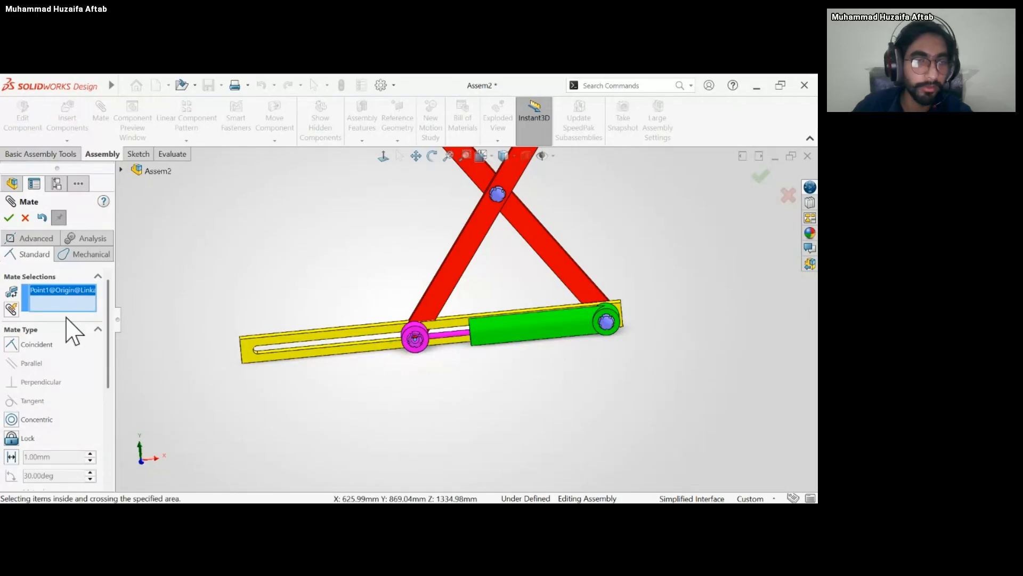
key(Delete)
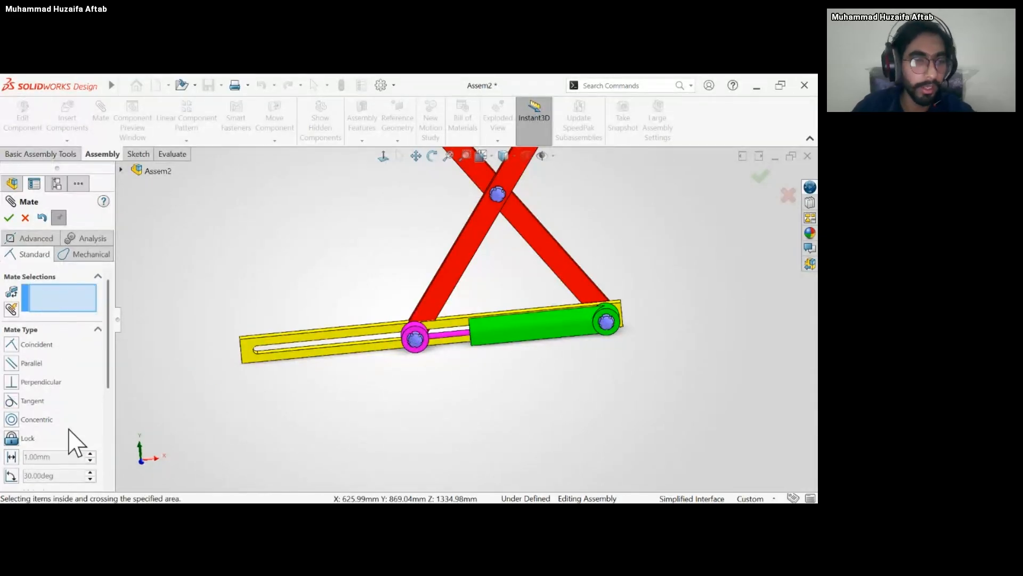
click(35, 239)
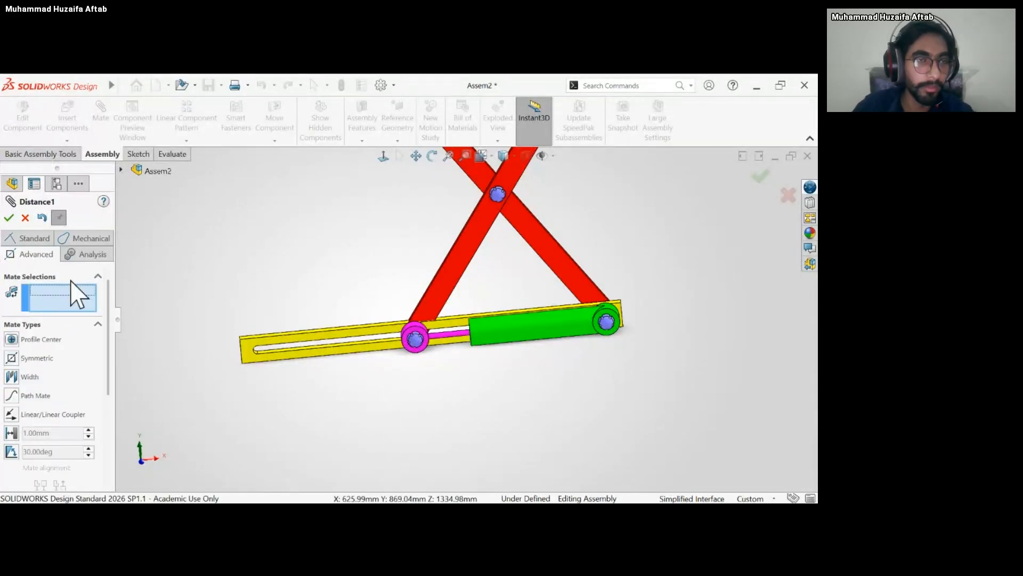
scroll(110, 346, down, 3)
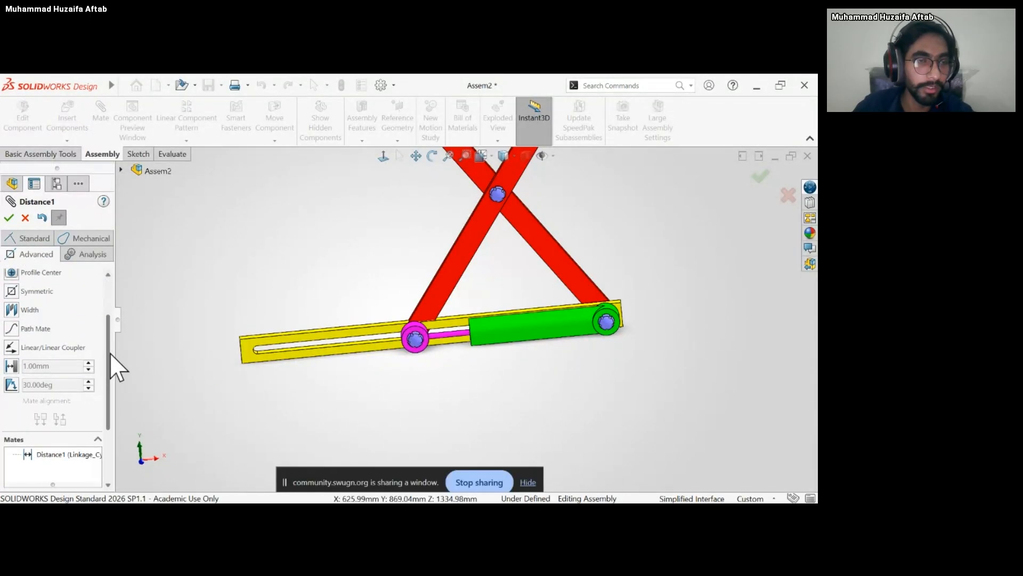
click(10, 367)
click(55, 404)
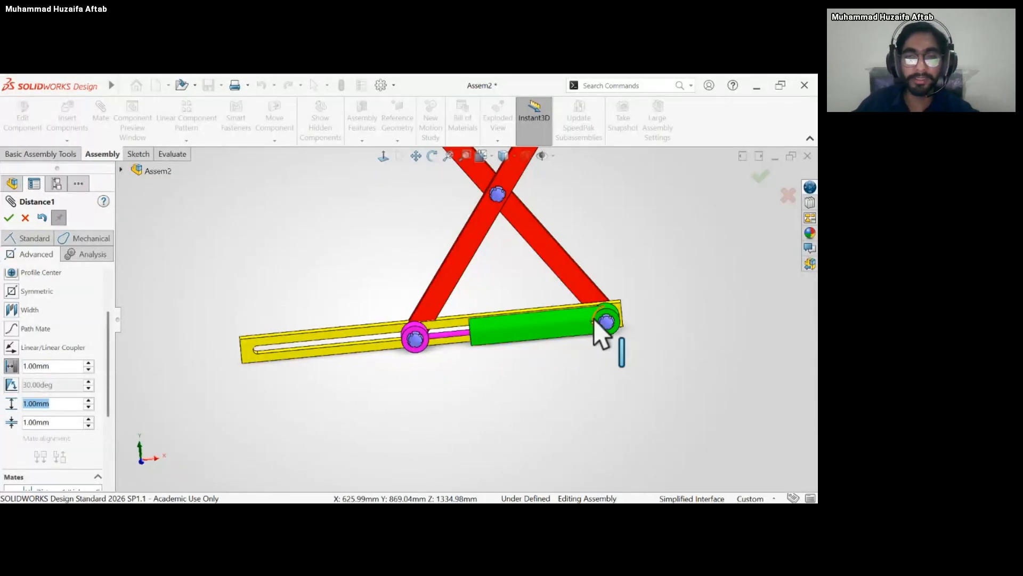
click(54, 404)
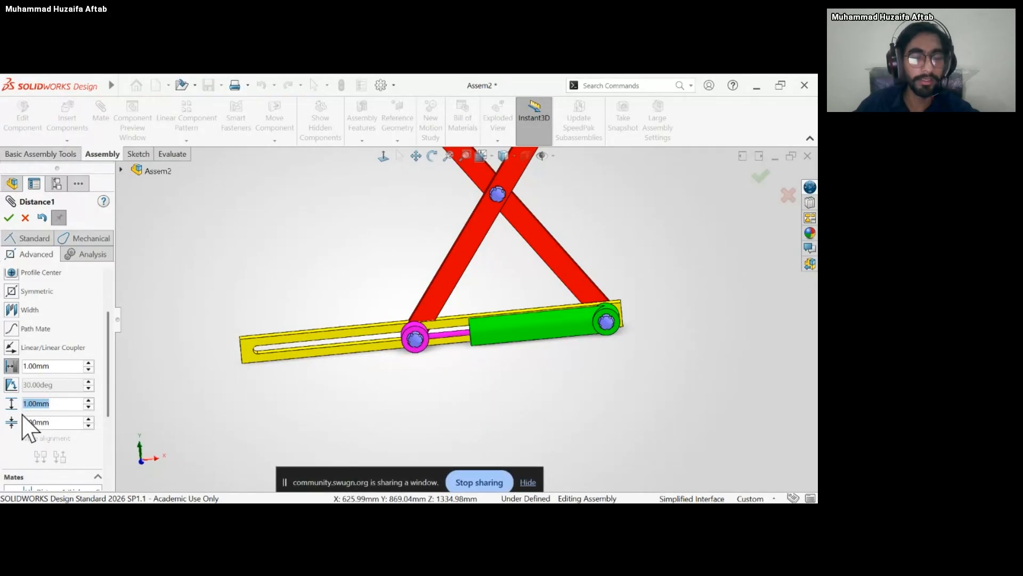
click(43, 423)
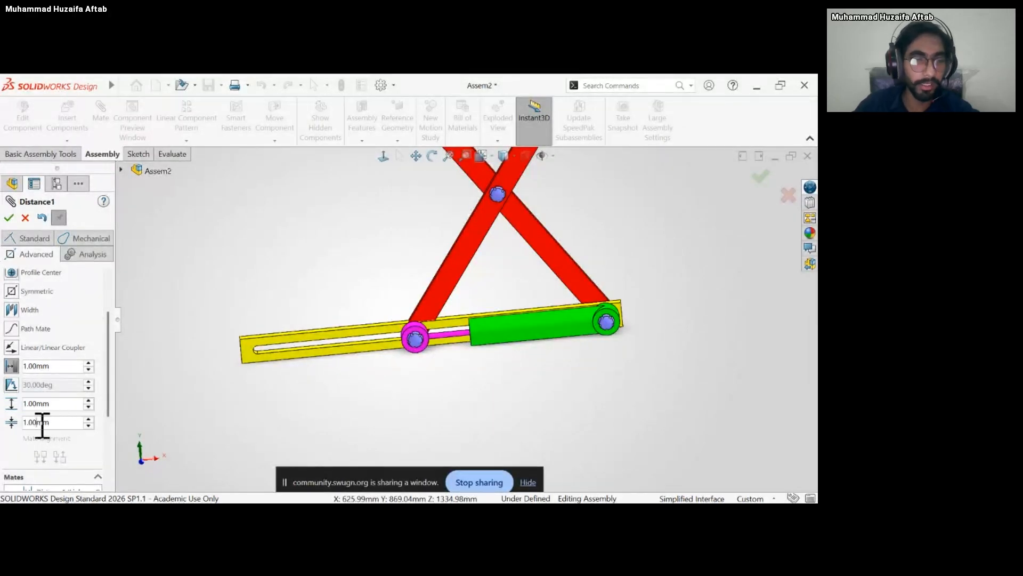
scroll(480, 298, up, 3)
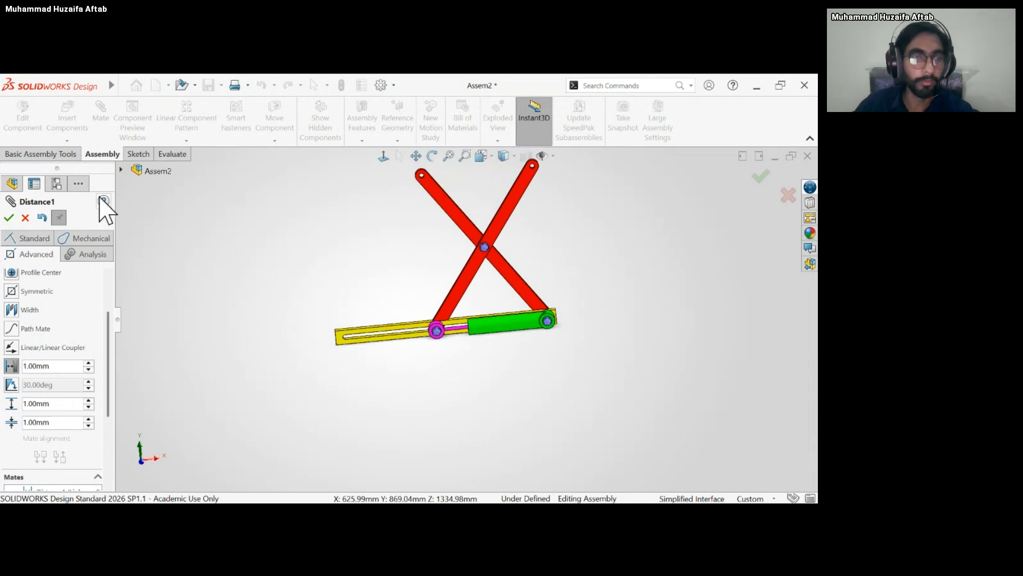
click(9, 217)
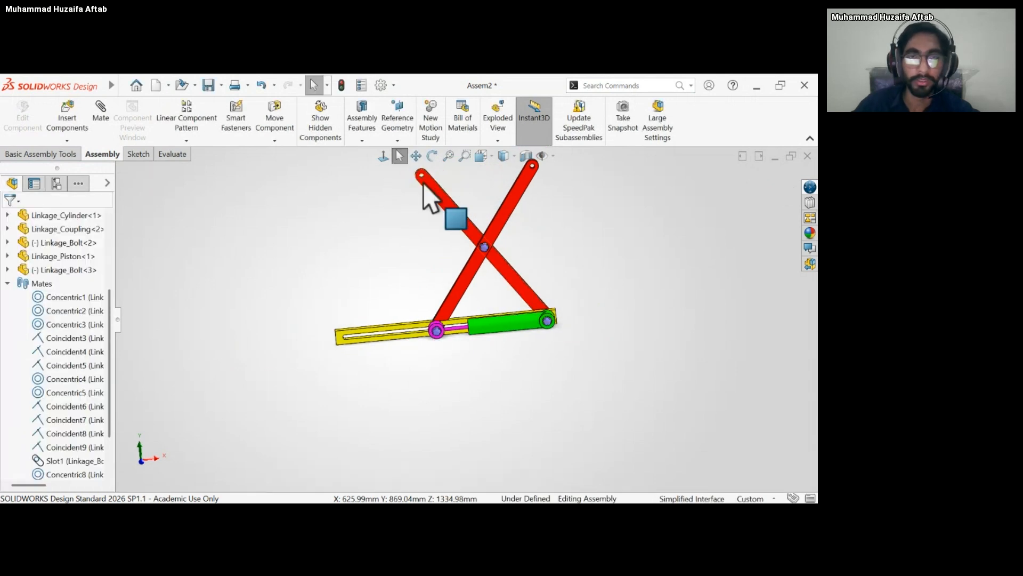
Try to move the coupling and the slot bolt to check the linkage's motion with the distance mate.
click(425, 186)
click(399, 254)
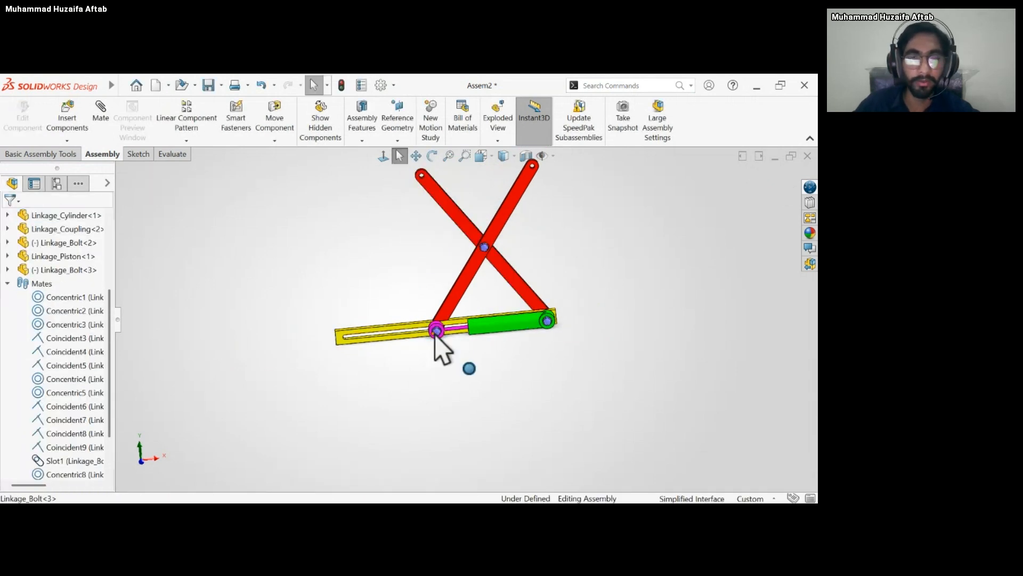
drag(436, 333, 413, 342)
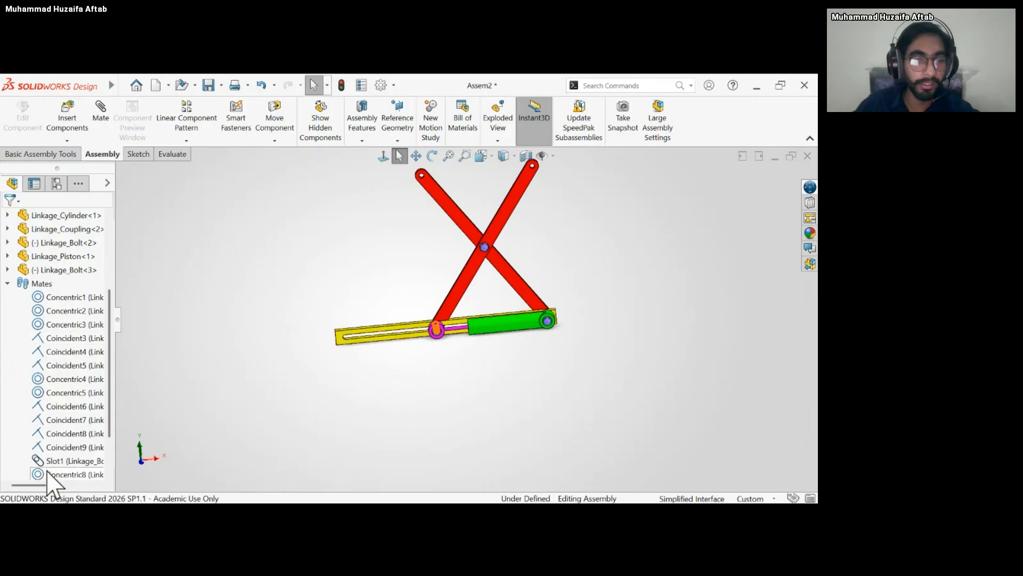
Edit the distance mate between cylinder and piston, gradually extending the piston until the distance is 241 mm, and accept it.
scroll(49, 473, down, 2)
click(57, 461)
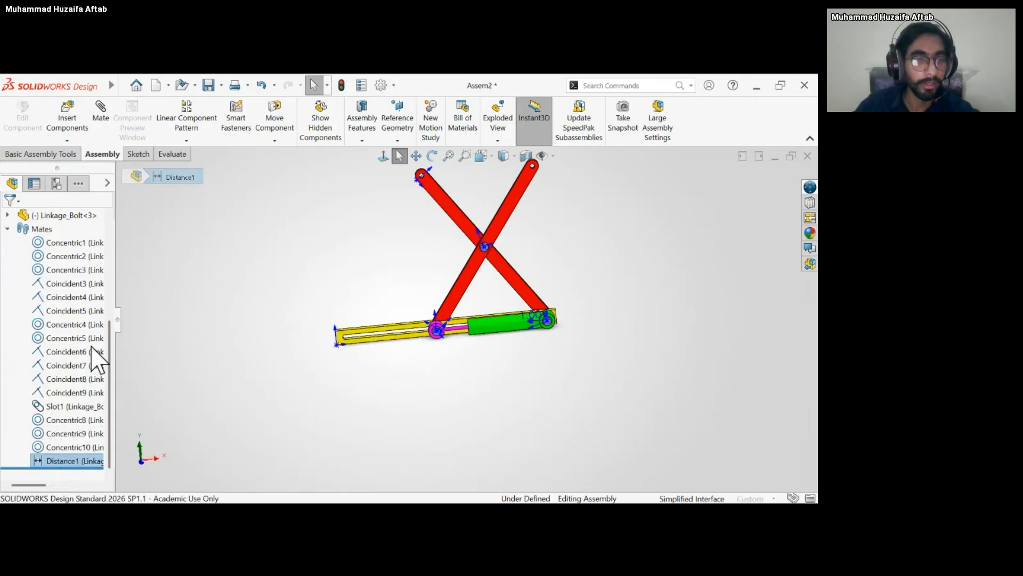
drag(107, 344, 108, 390)
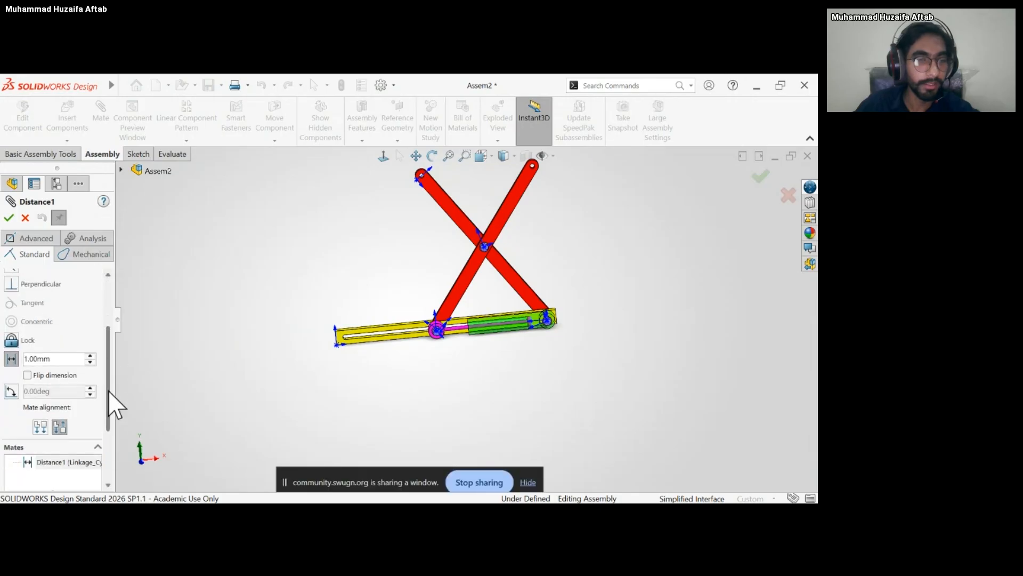
click(66, 357)
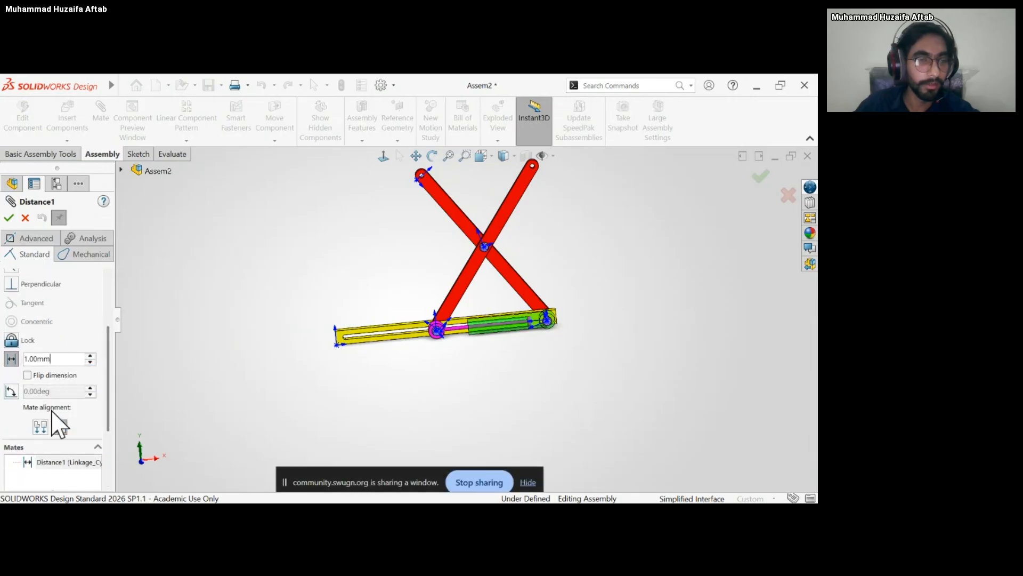
mouse_move(105, 381)
mouse_down()
mouse_move(105, 420)
mouse_move(105, 396)
mouse_up()
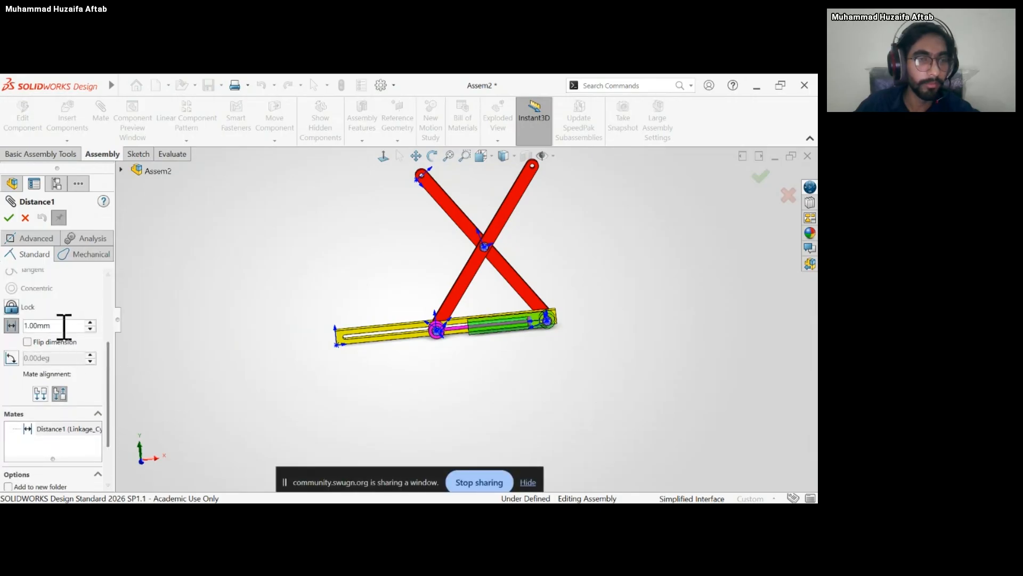
drag(90, 323, 90, 323)
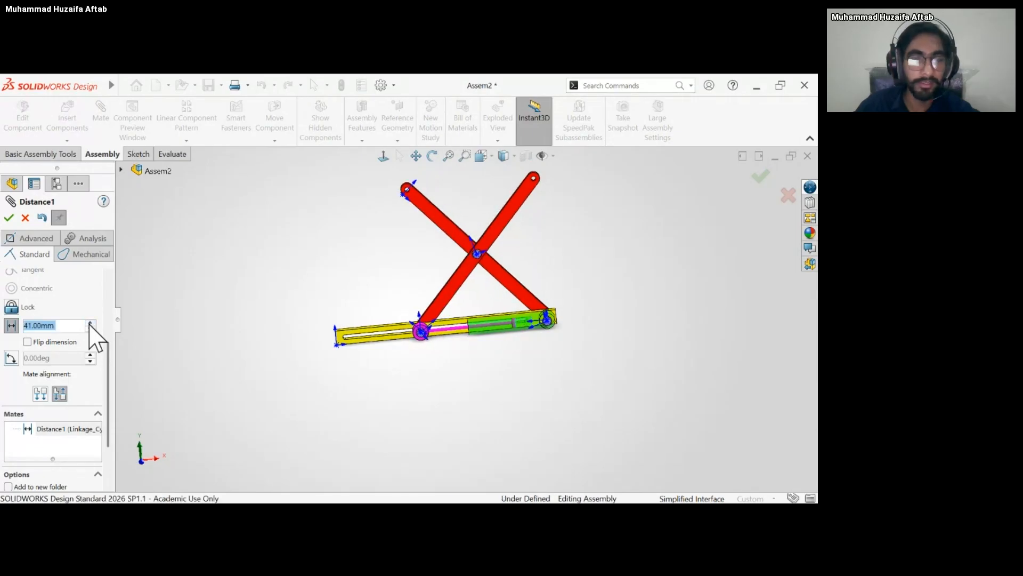
click(90, 323)
click(90, 323)
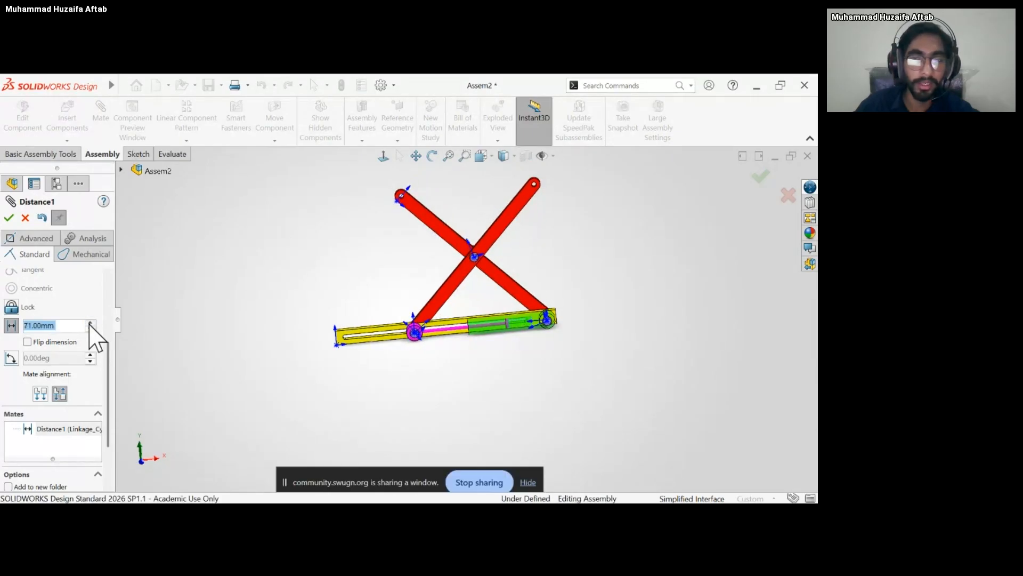
click(90, 323)
click(90, 323)
click(90, 323)
click(90, 323)
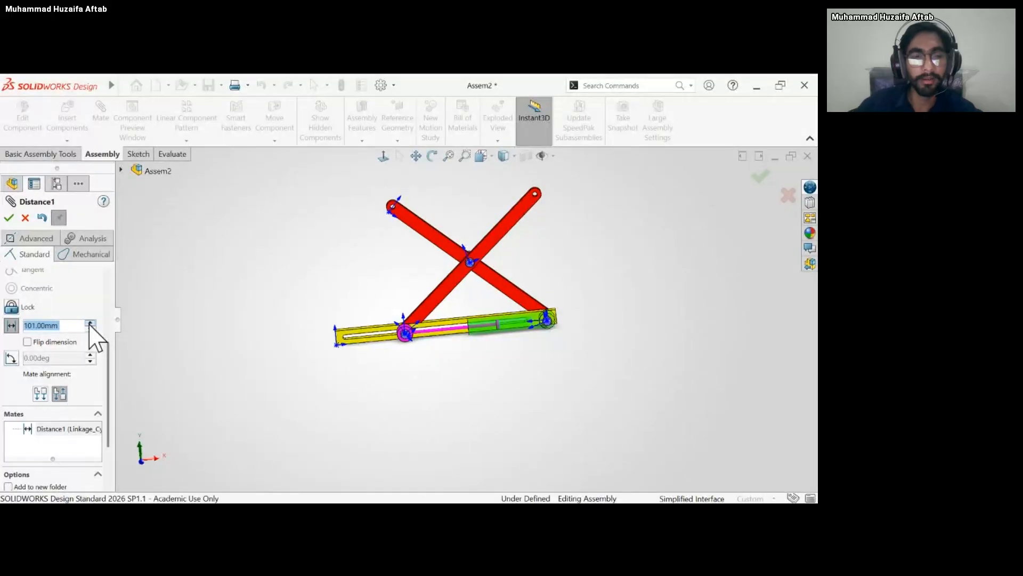
click(90, 323)
click(90, 323)
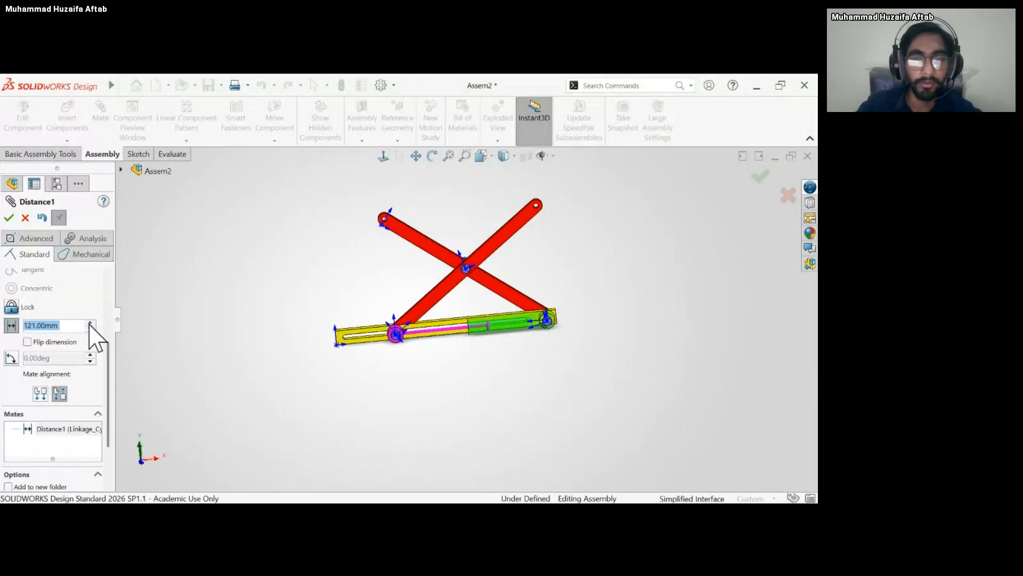
click(90, 323)
click(90, 323)
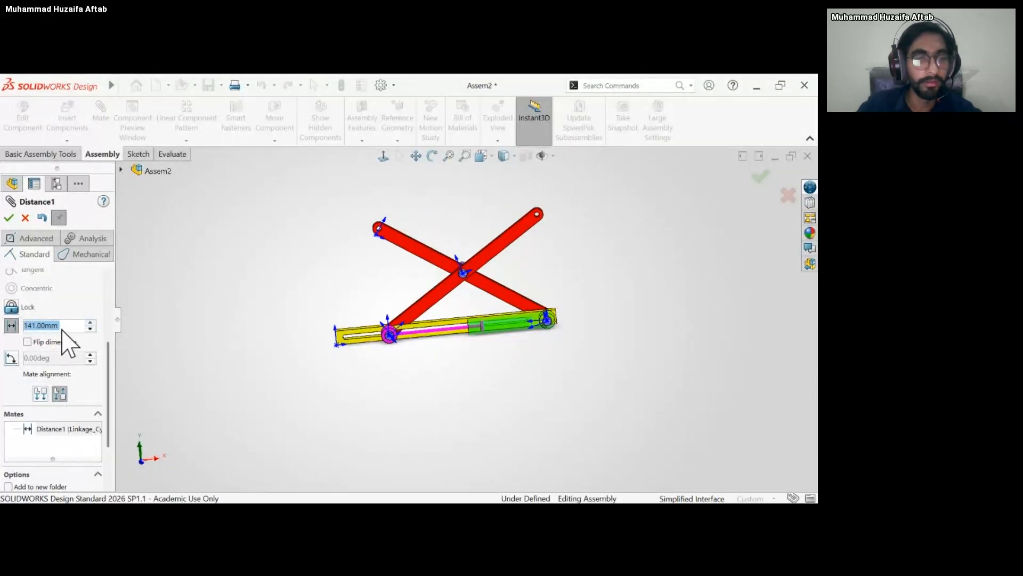
click(90, 323)
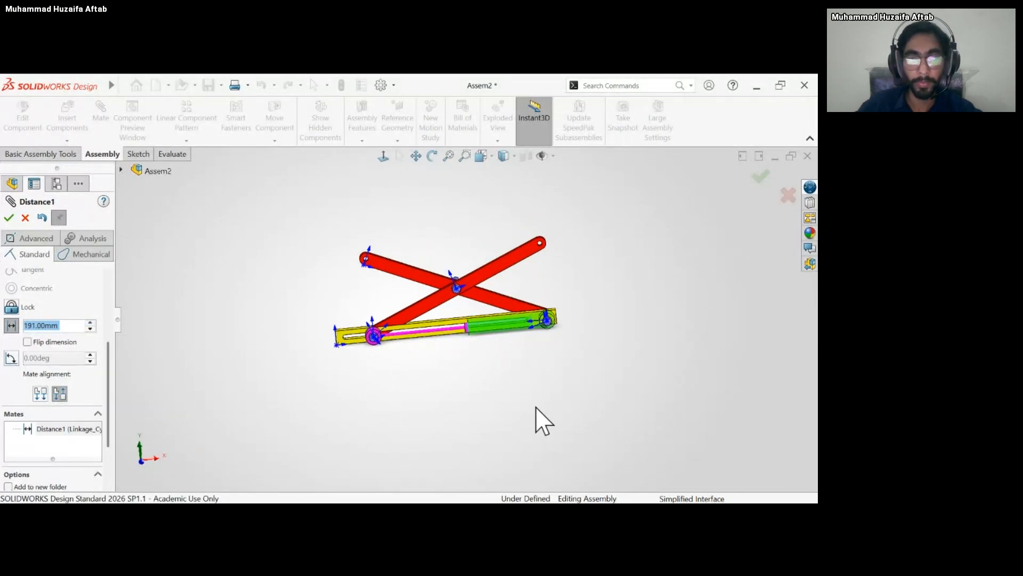
key(Up)
key(Up)
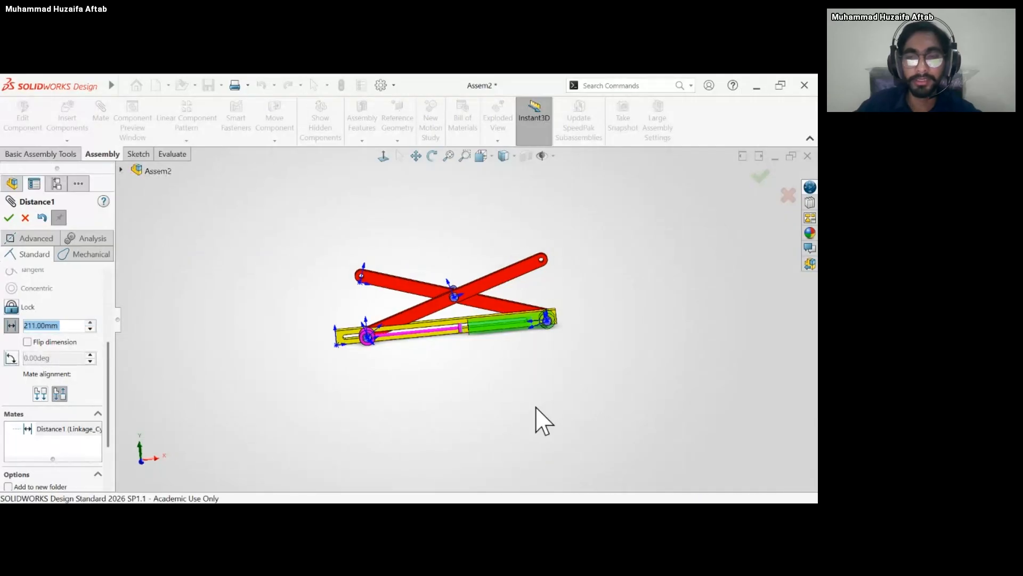
key(Up)
key(Up)
key(Up)
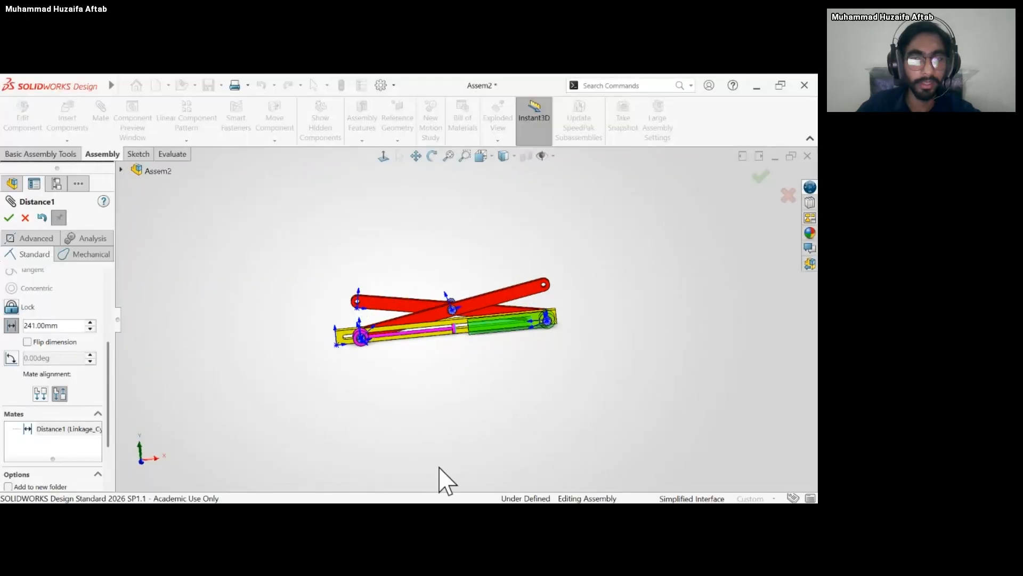
key(Return)
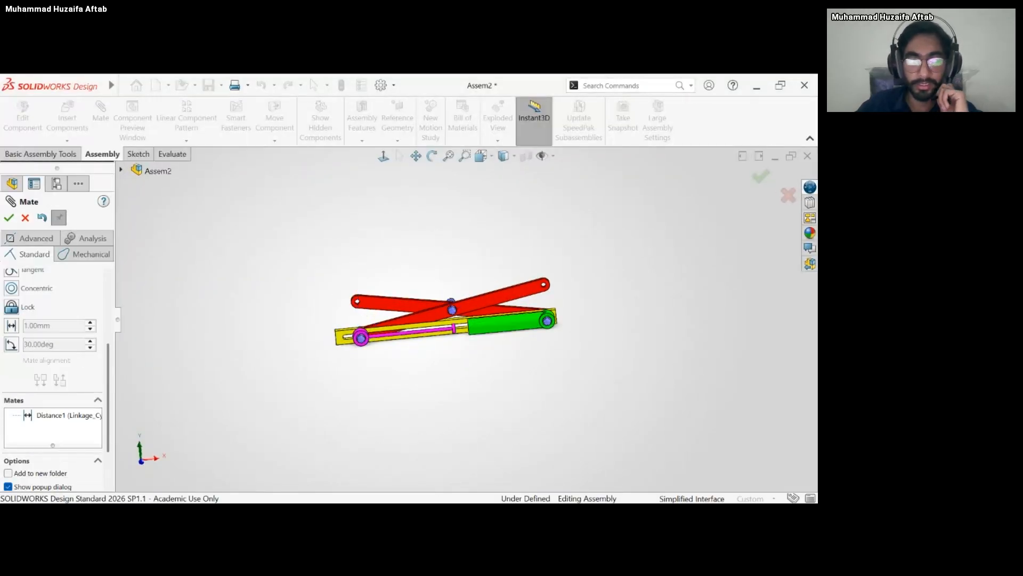
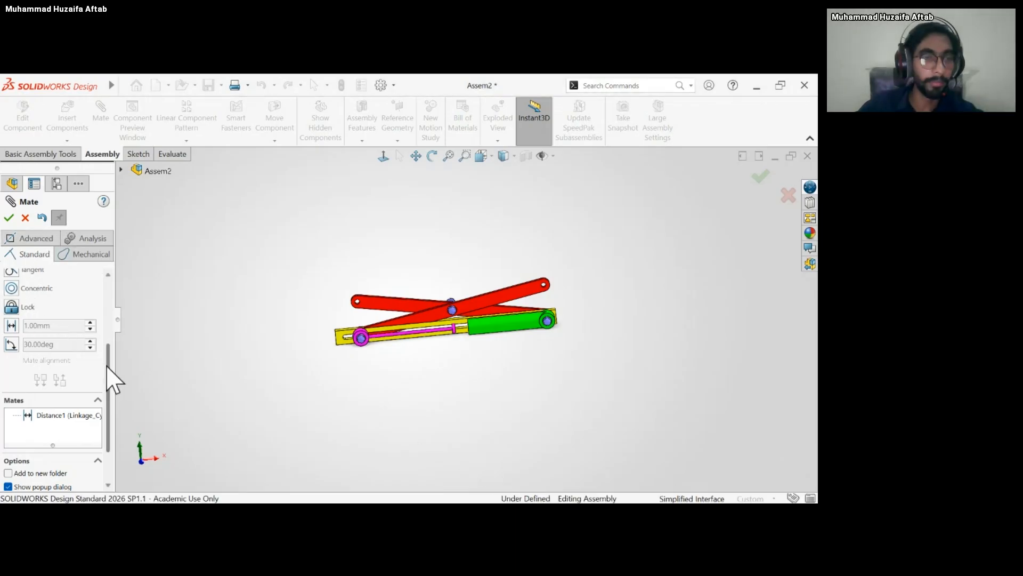
drag(108, 365, 109, 308)
click(47, 239)
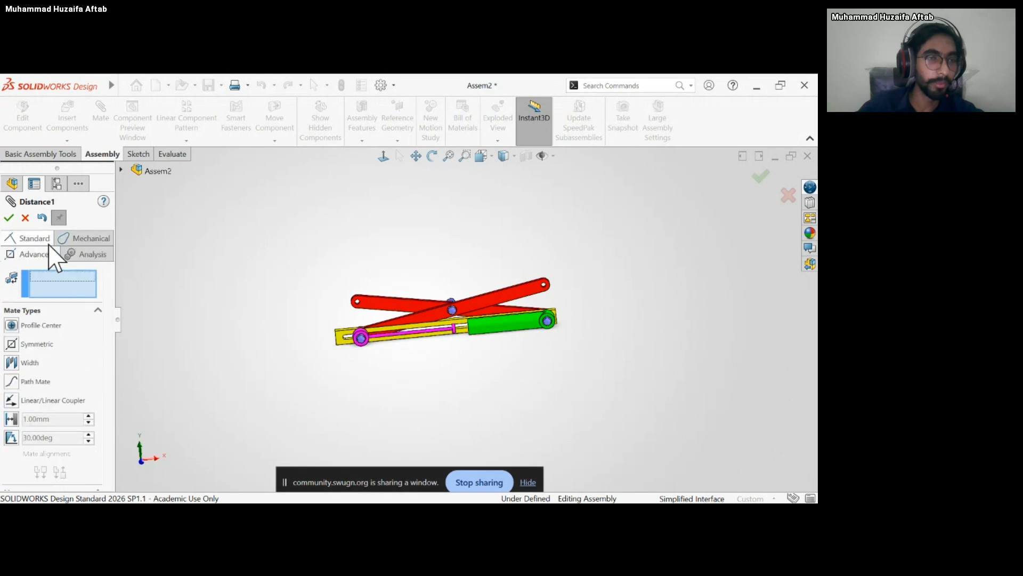
click(13, 381)
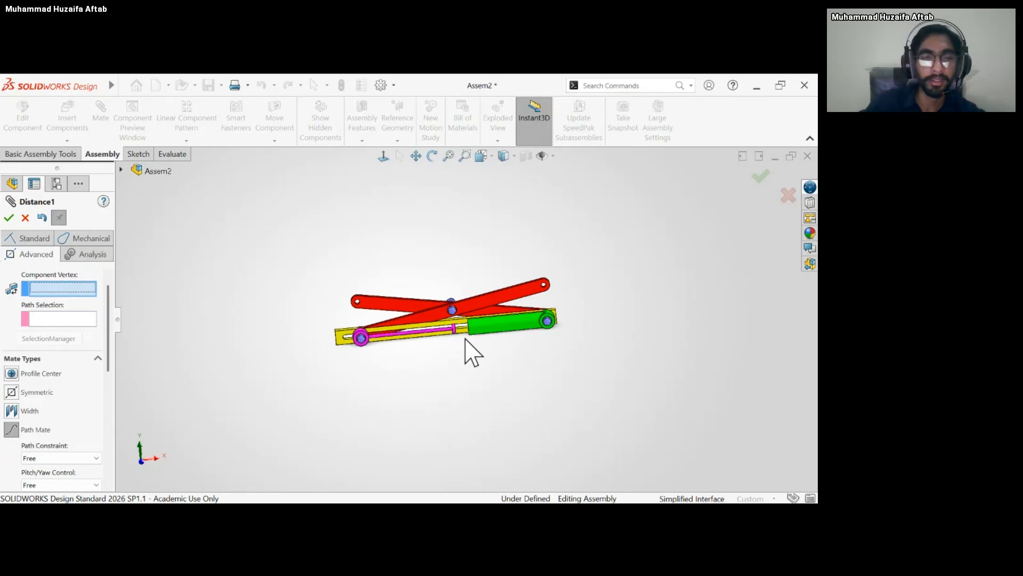
click(70, 318)
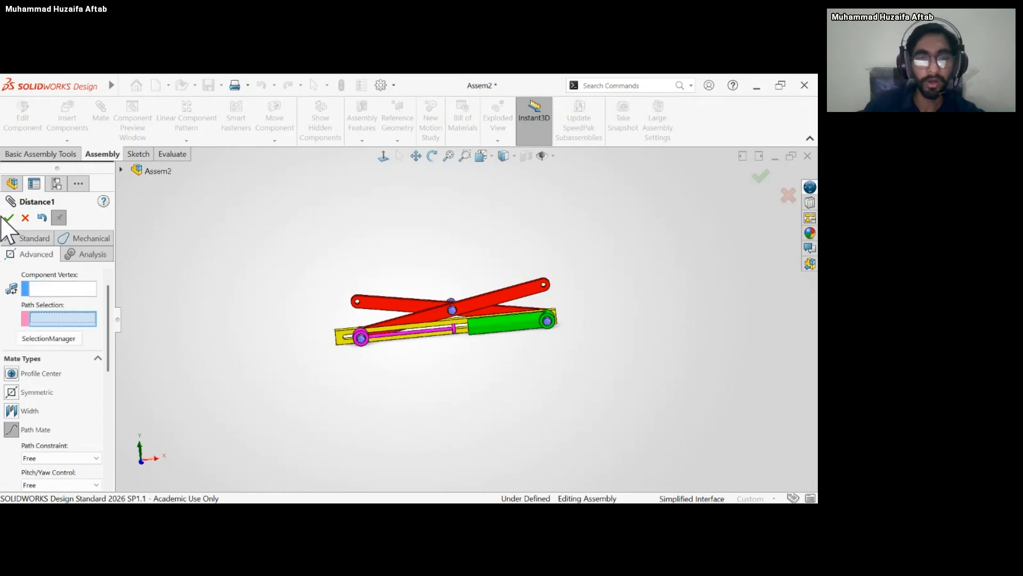
mouse_move(456, 351)
middle_down()
mouse_move(453, 341)
mouse_move(458, 347)
middle_up()
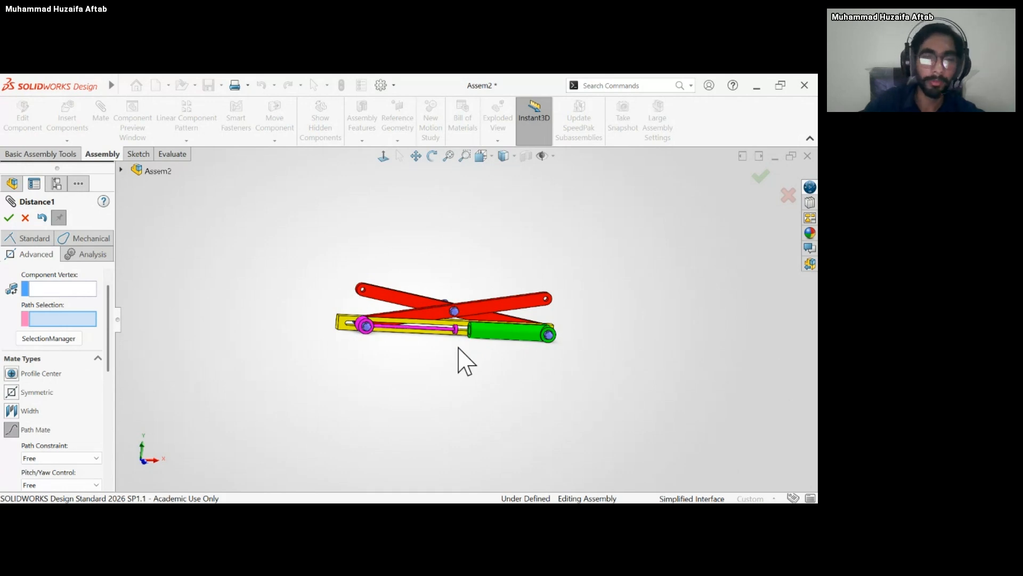
click(61, 288)
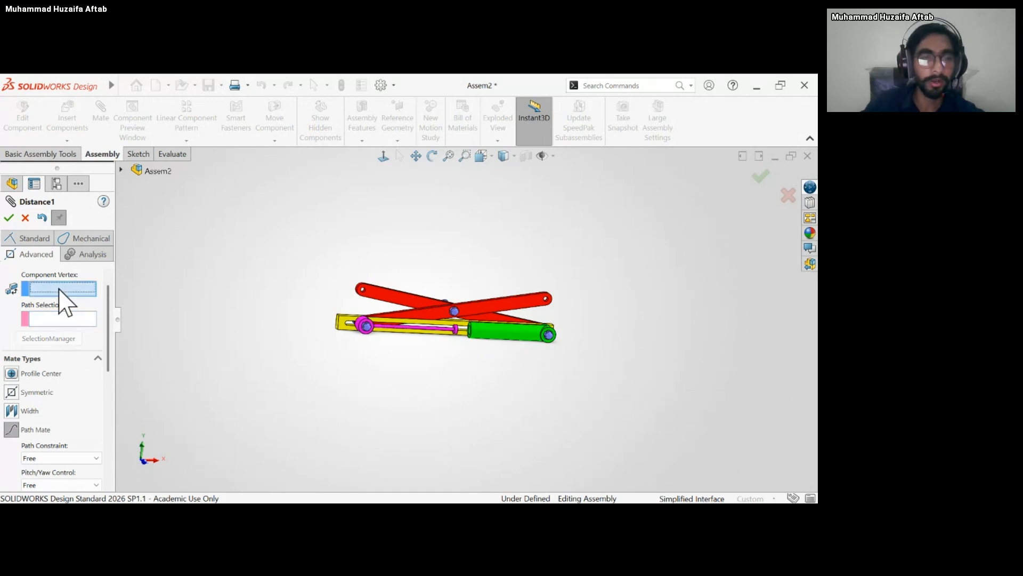
middle_drag(295, 343, 288, 349)
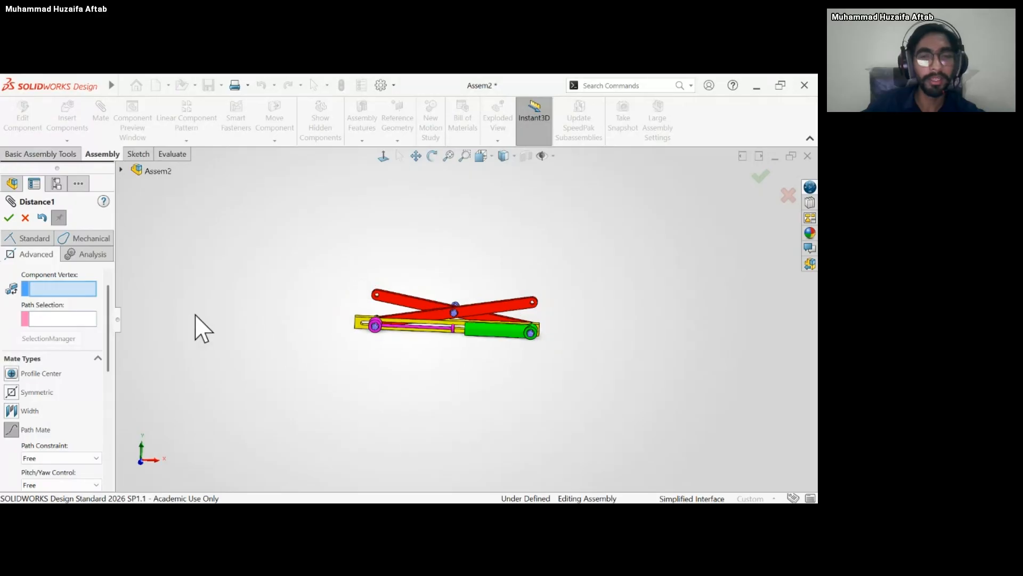
middle_drag(450, 361, 448, 327)
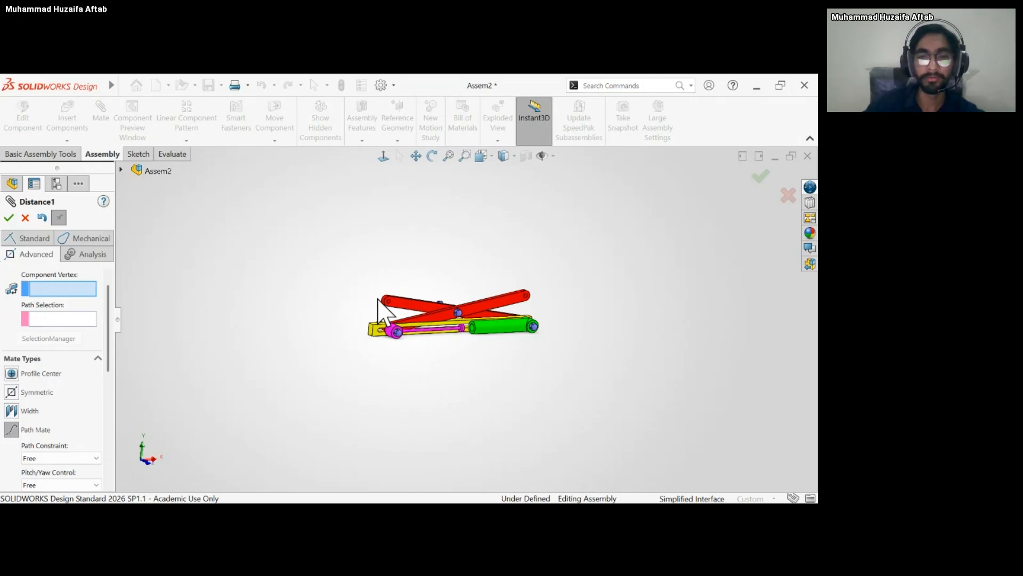
click(10, 218)
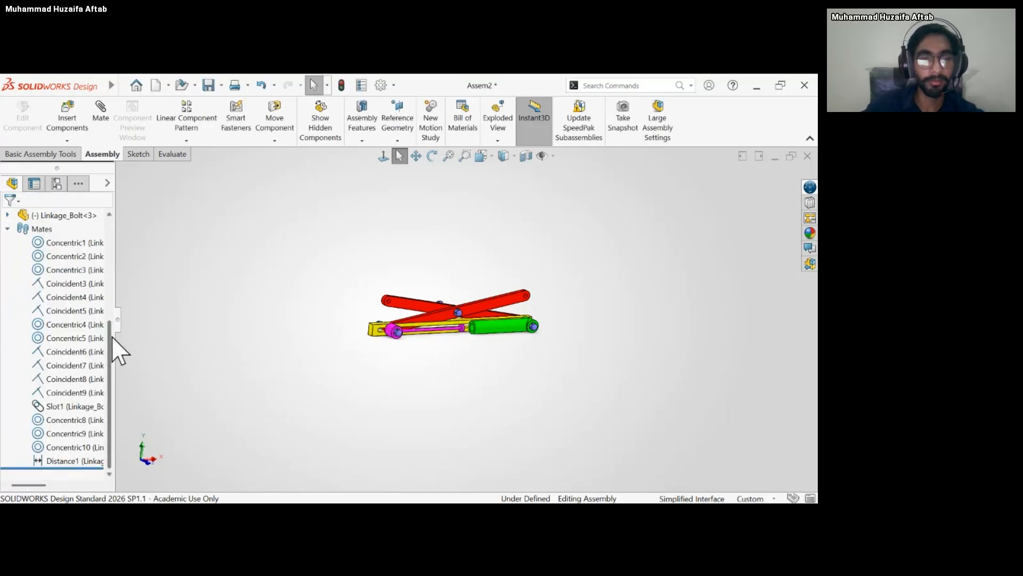
Examine how the piston head sits relative to the cylinder's open end.
scroll(113, 346, up, 1)
scroll(111, 366, down, 1)
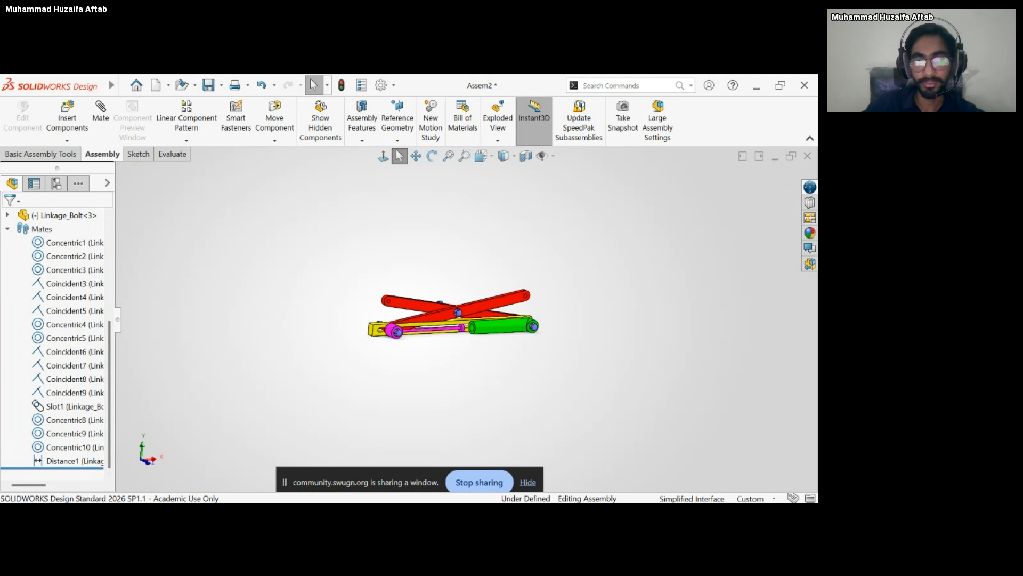
click(528, 482)
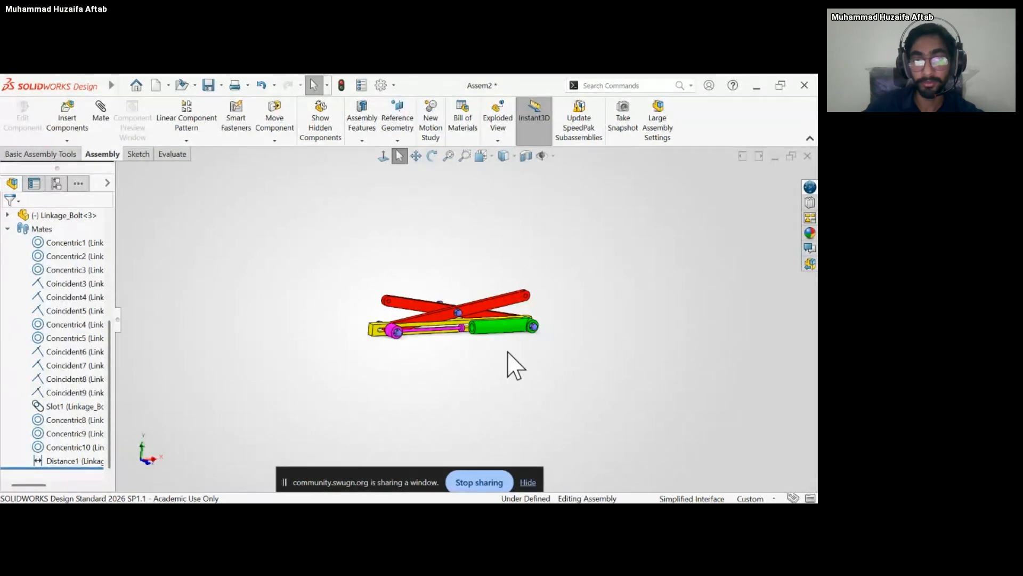
middle_drag(485, 256, 471, 255)
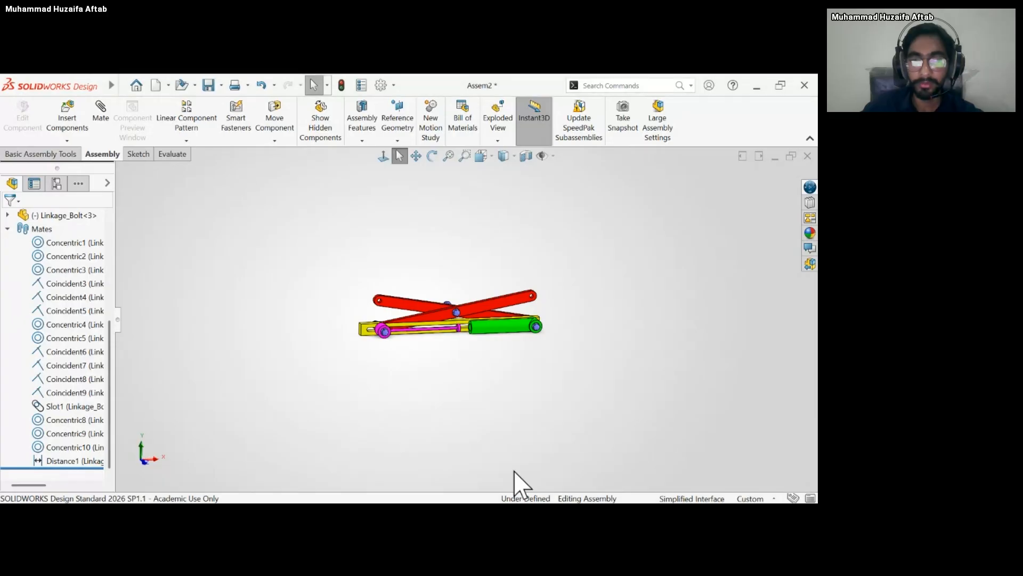
scroll(510, 354, down, 6)
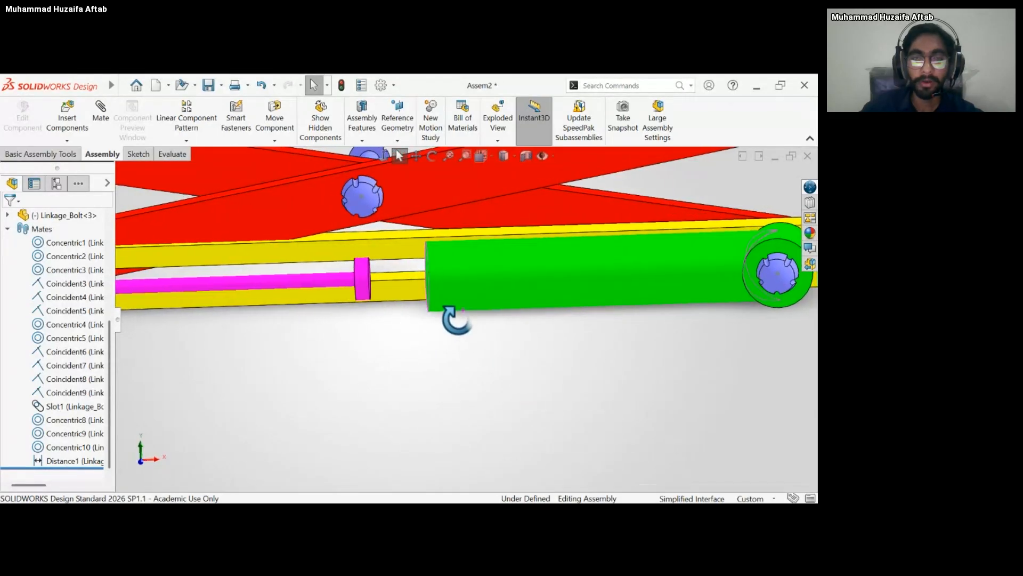
click(491, 302)
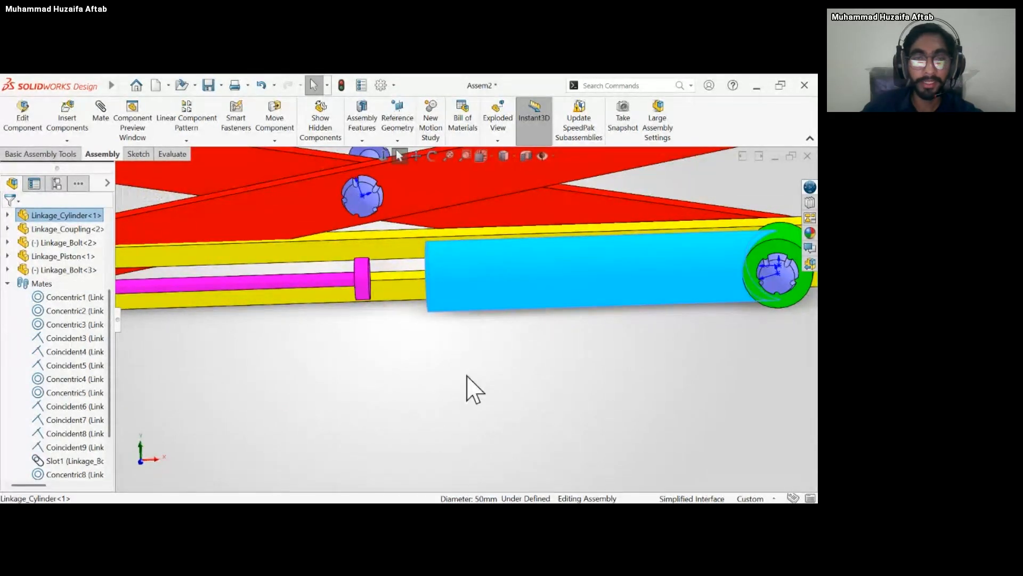
click(392, 370)
middle_drag(393, 370, 498, 277)
click(498, 278)
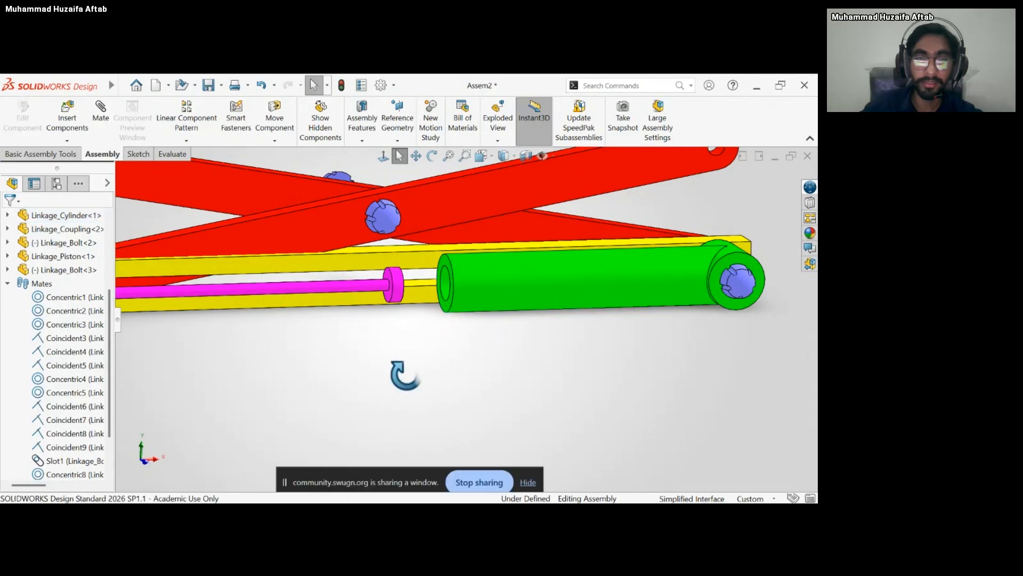
drag(401, 309, 497, 311)
click(366, 373)
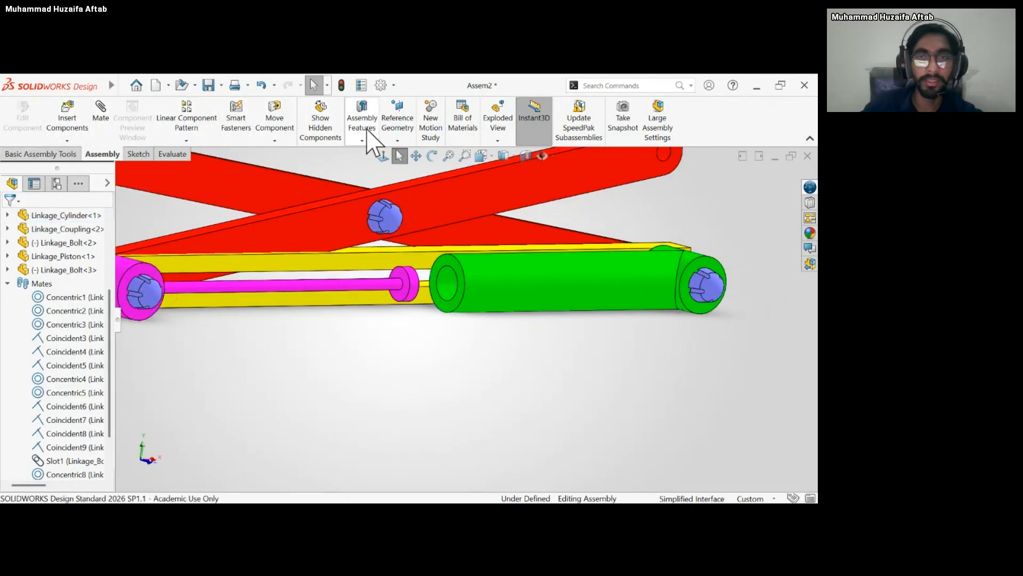
Measure the ring-shaped face at the cylinder's open end.
click(139, 155)
click(185, 154)
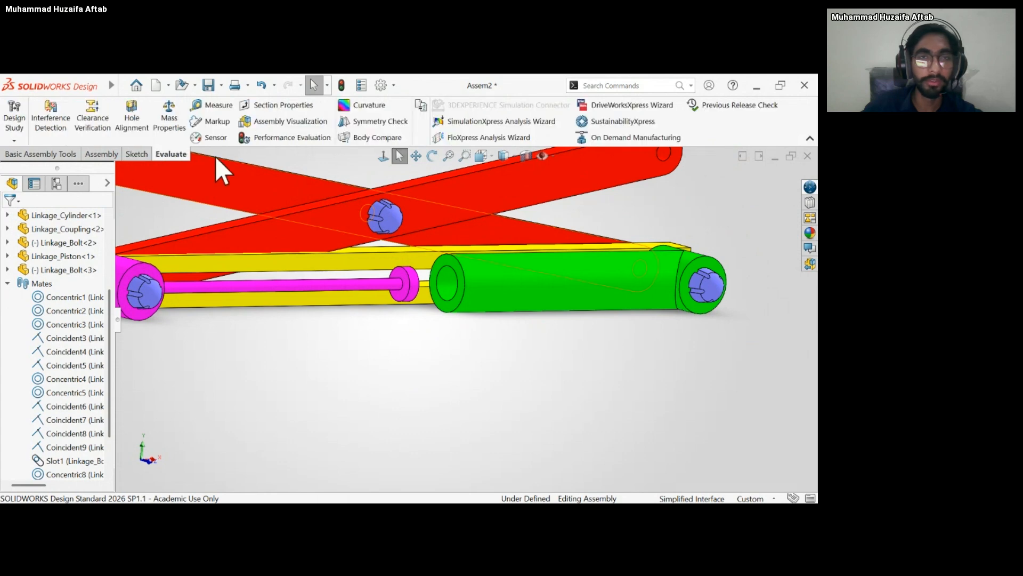
click(212, 105)
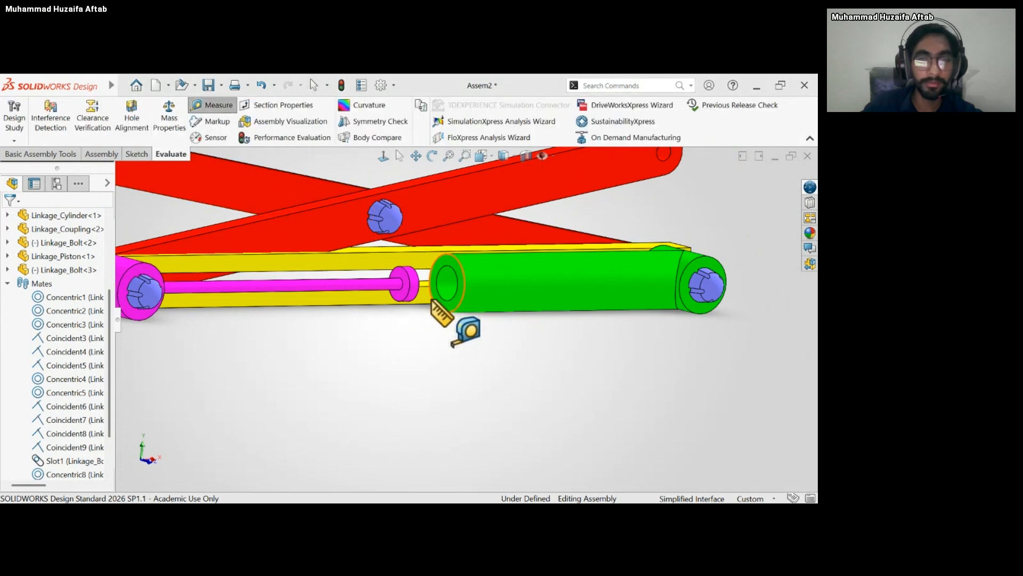
scroll(451, 301, down, 3)
click(456, 288)
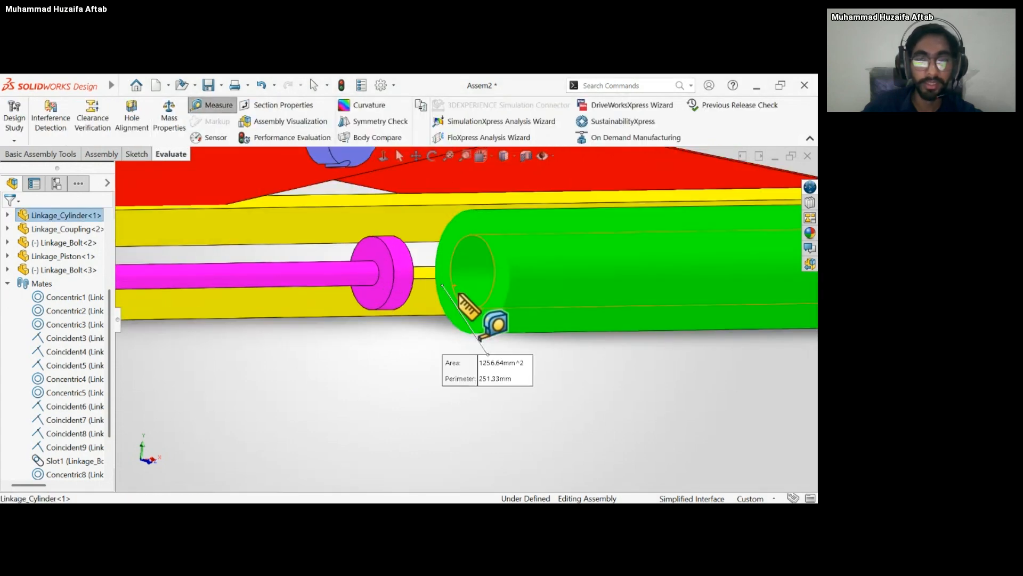
Measure the cylinder's outer cylindrical face, and finish measuring.
scroll(460, 291, up, 4)
mouse_move(460, 291)
middle_down()
mouse_move(485, 293)
mouse_move(471, 279)
middle_up()
scroll(719, 352, down, 2)
mouse_move(663, 332)
middle_down()
mouse_move(639, 334)
mouse_move(666, 337)
middle_up()
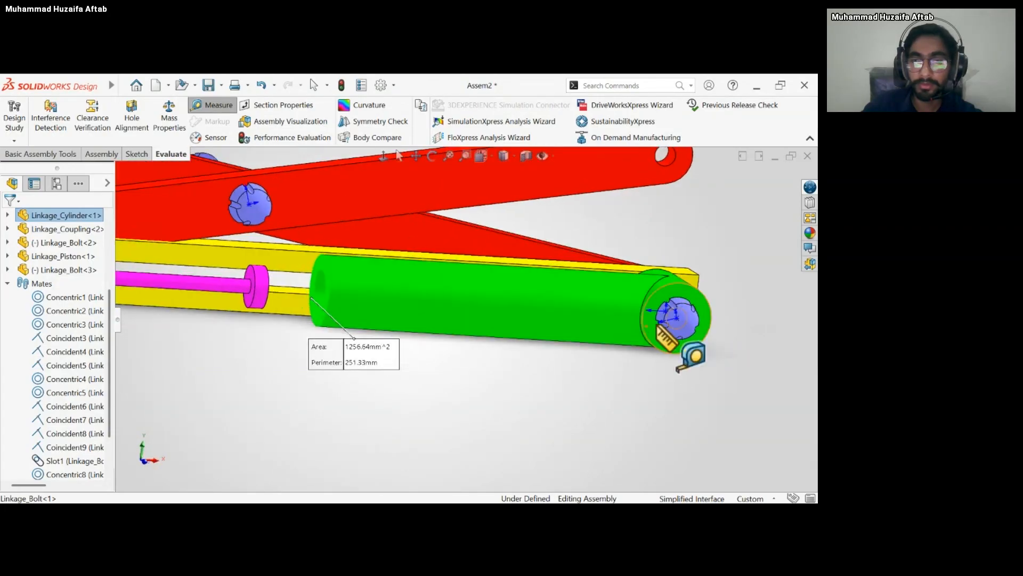
click(642, 320)
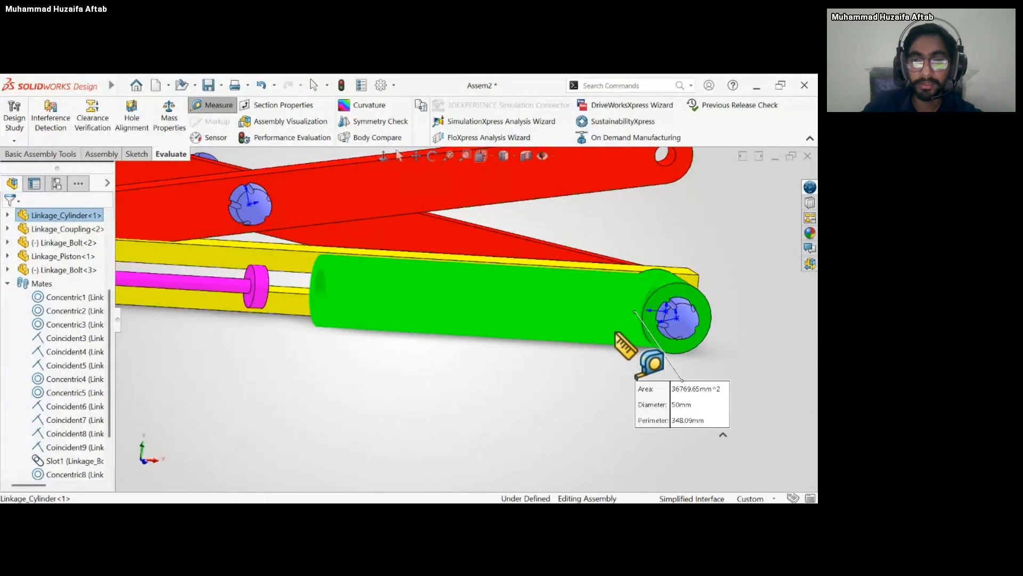
middle_drag(579, 370, 575, 358)
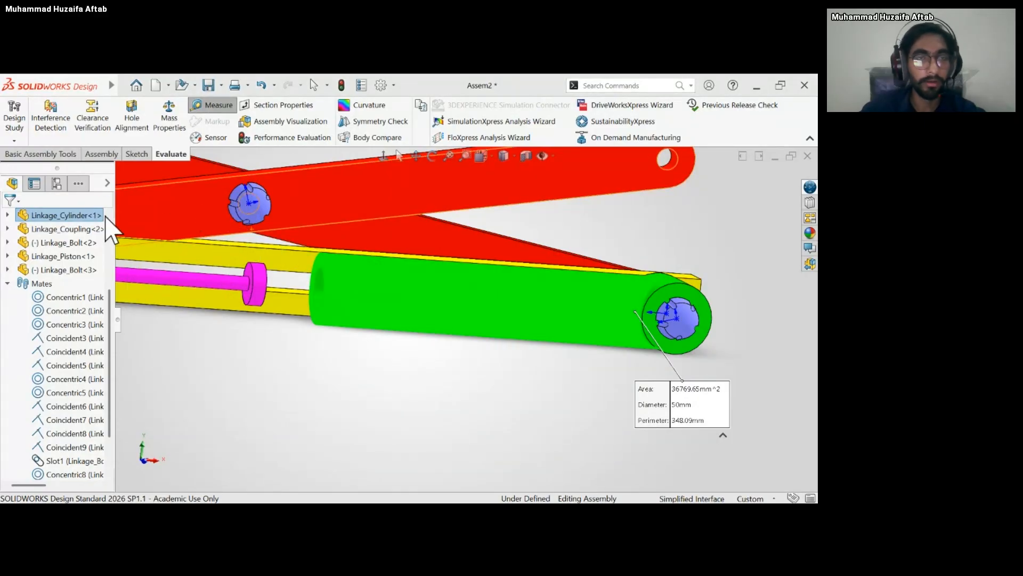
click(514, 321)
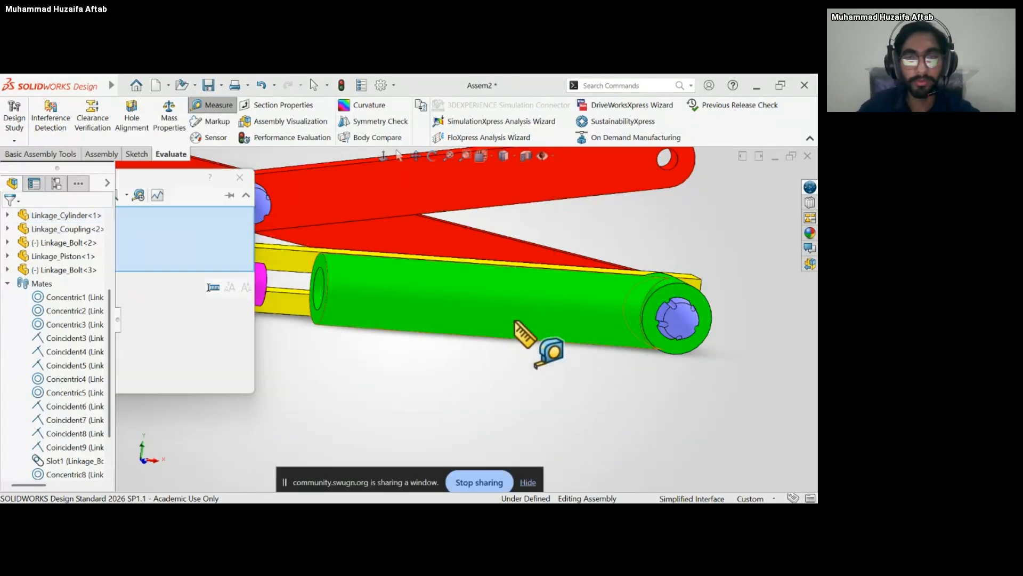
click(514, 321)
click(242, 178)
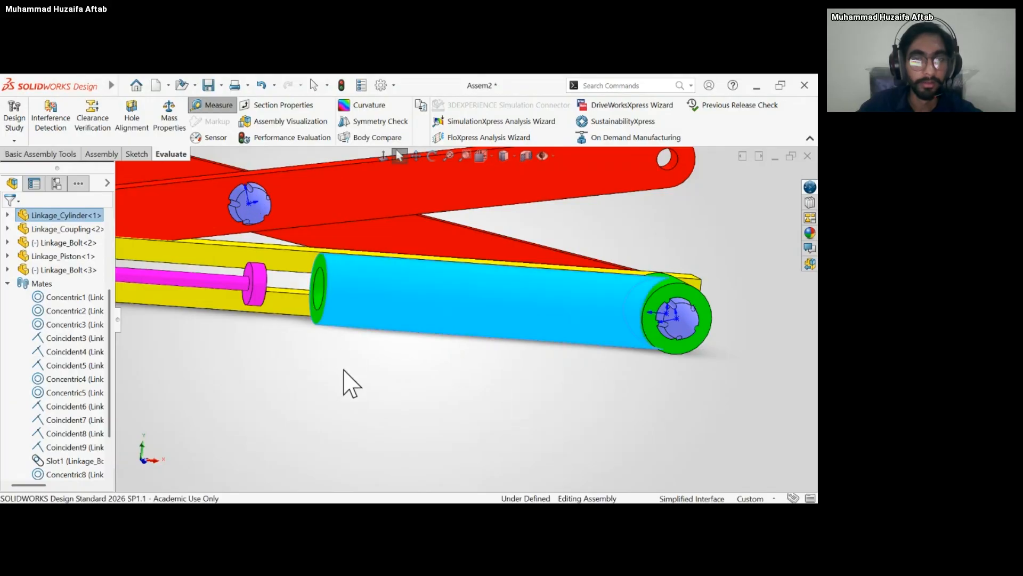
Measure the distance from the cylinder bore's inner end face to its open end face.
click(331, 328)
middle_drag(331, 327, 386, 312)
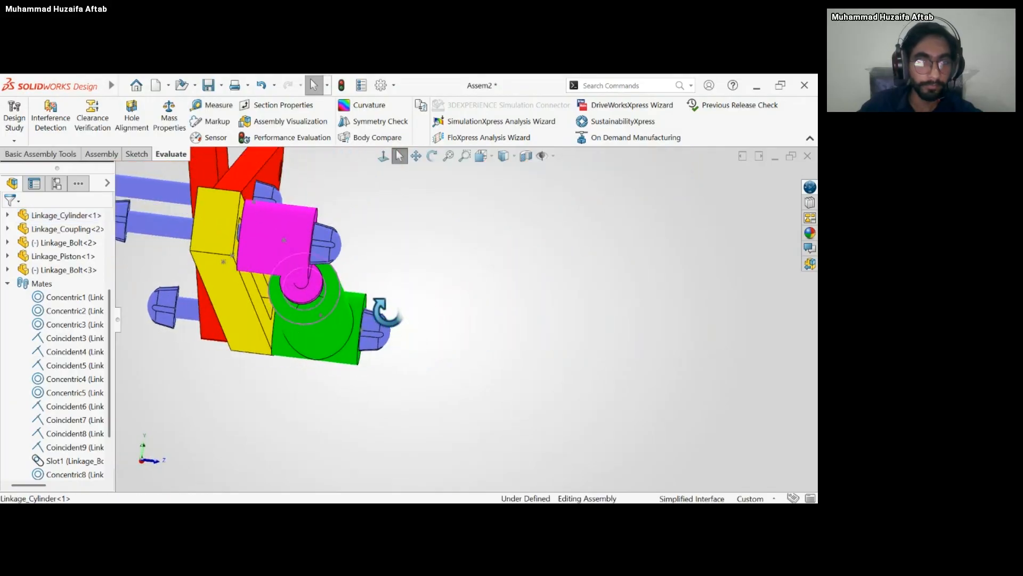
scroll(298, 303, down, 1)
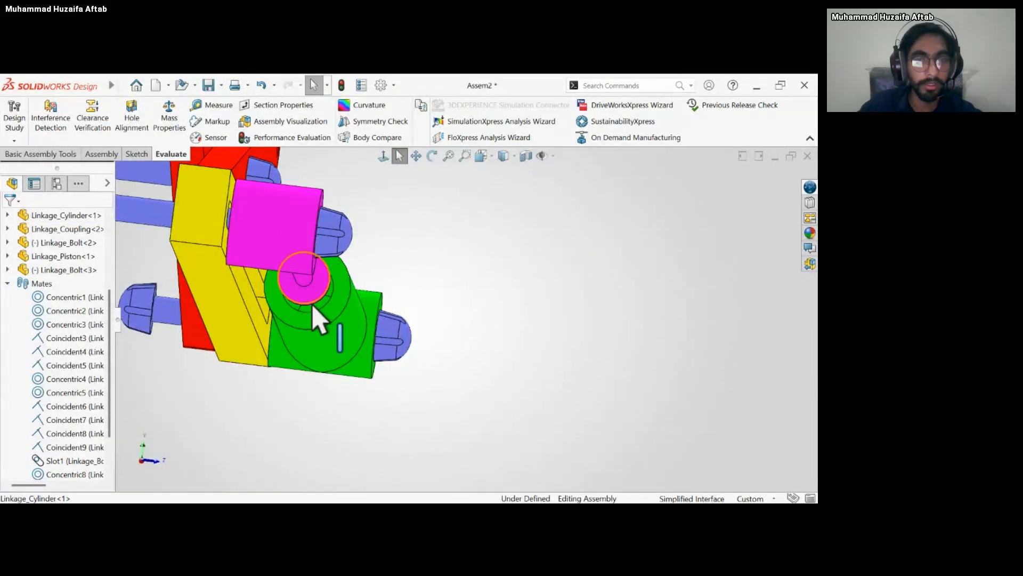
click(212, 105)
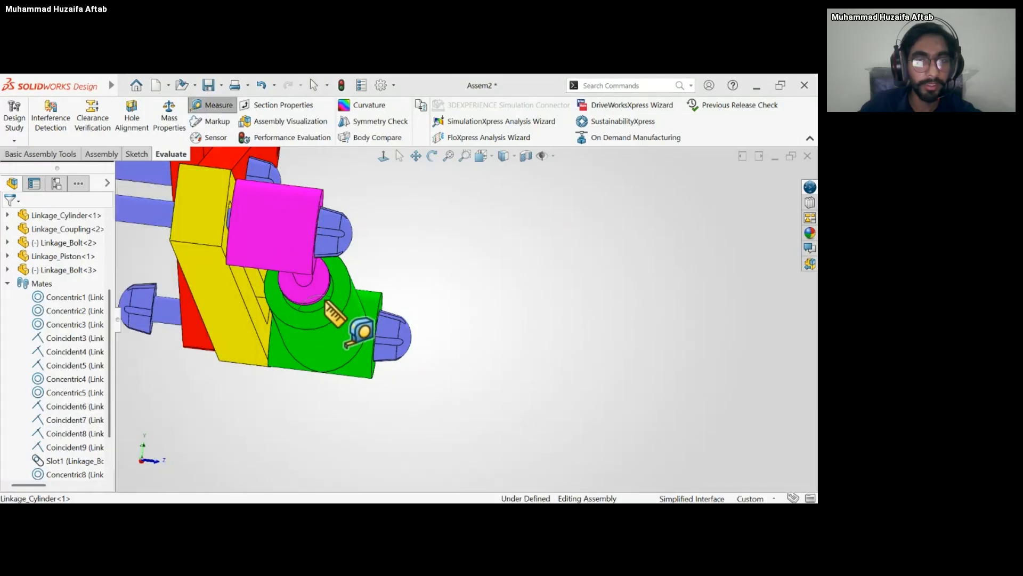
click(325, 301)
middle_drag(326, 303, 301, 301)
scroll(307, 306, up, 6)
scroll(377, 309, down, 6)
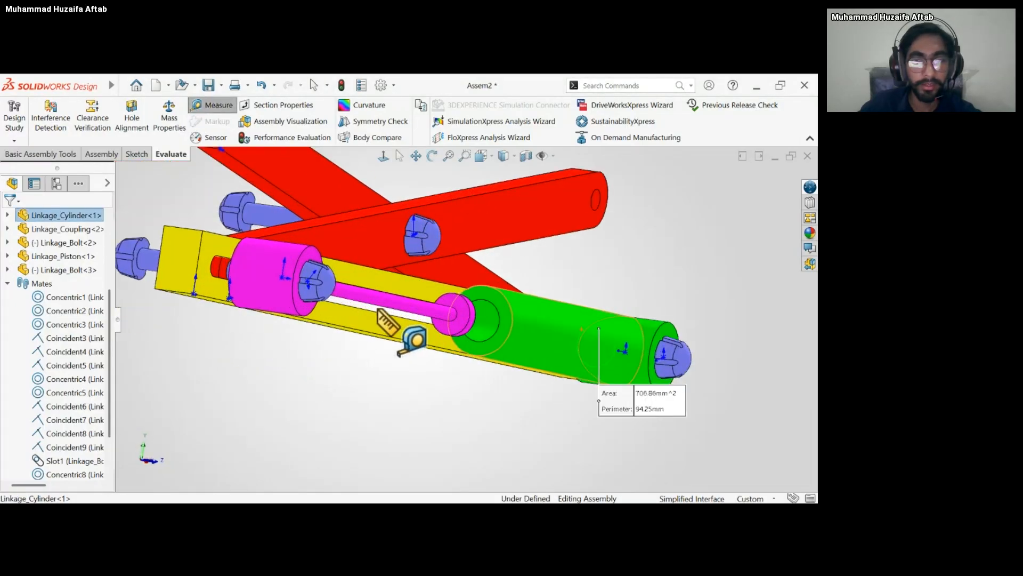
click(480, 291)
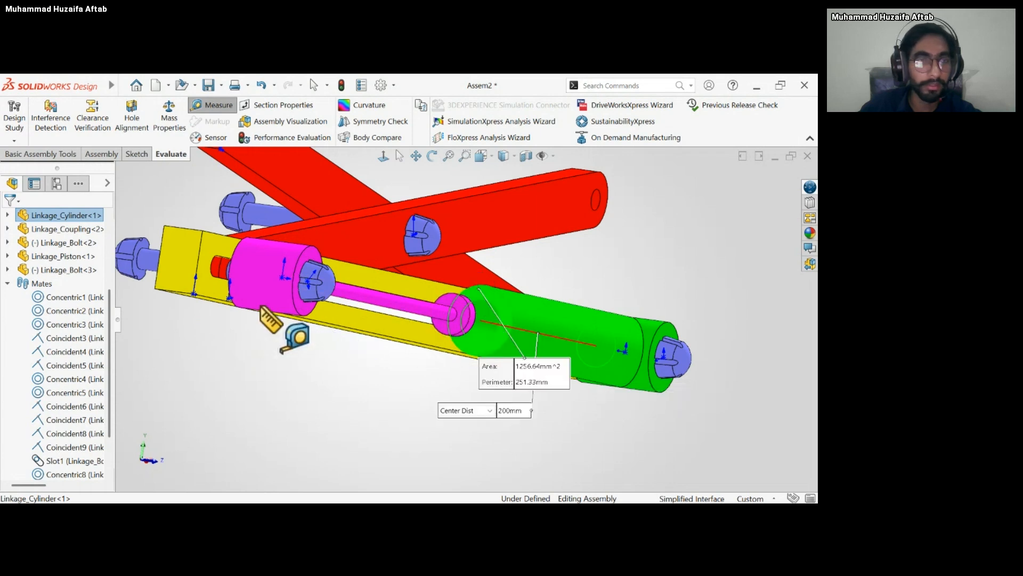
middle_drag(426, 358, 146, 341)
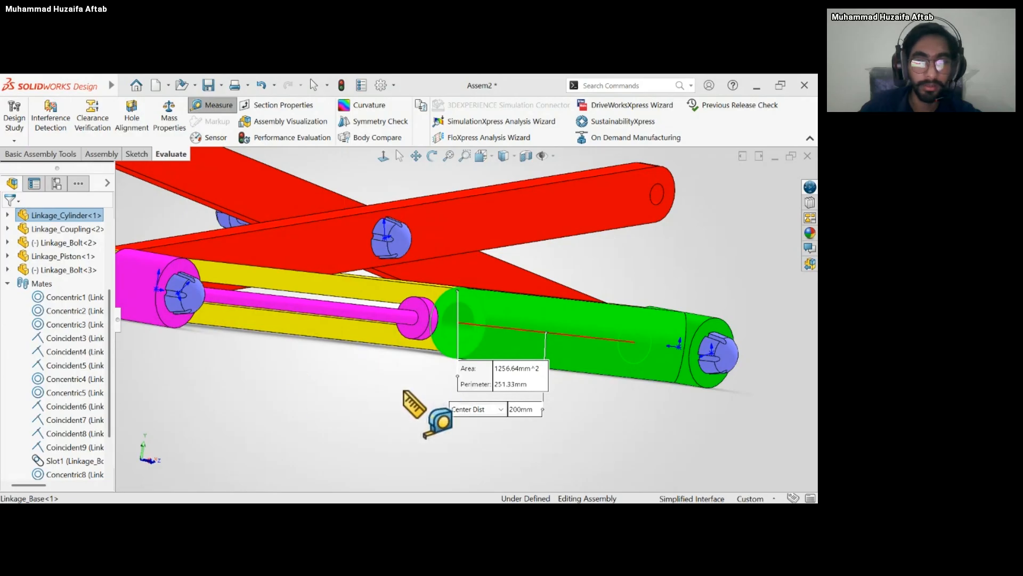
middle_drag(410, 411, 303, 347)
key(Escape)
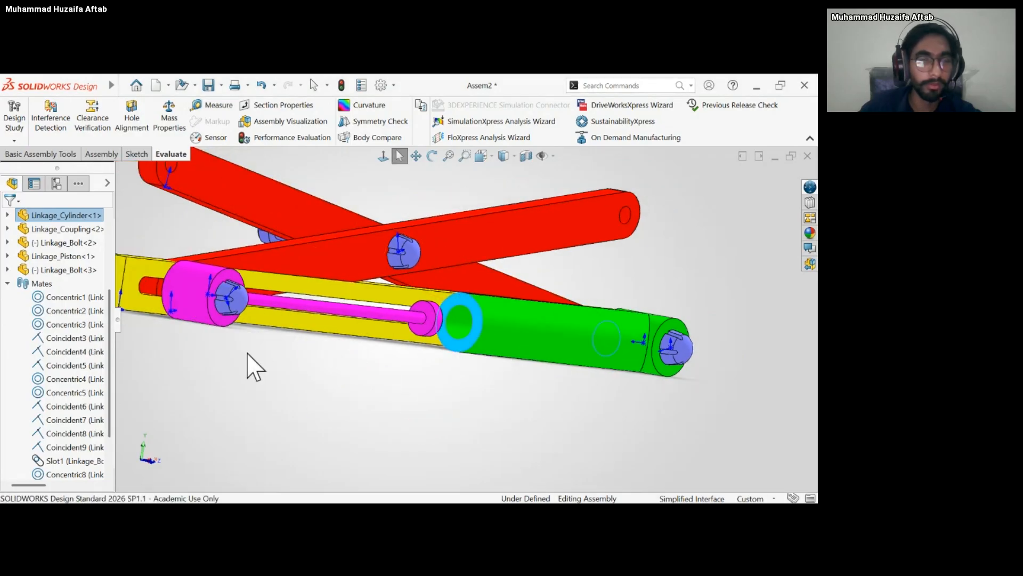
Edit the distance mate between cylinder and piston, set its distance to 200 mm, and accept it.
scroll(85, 457, down, 2)
click(68, 459)
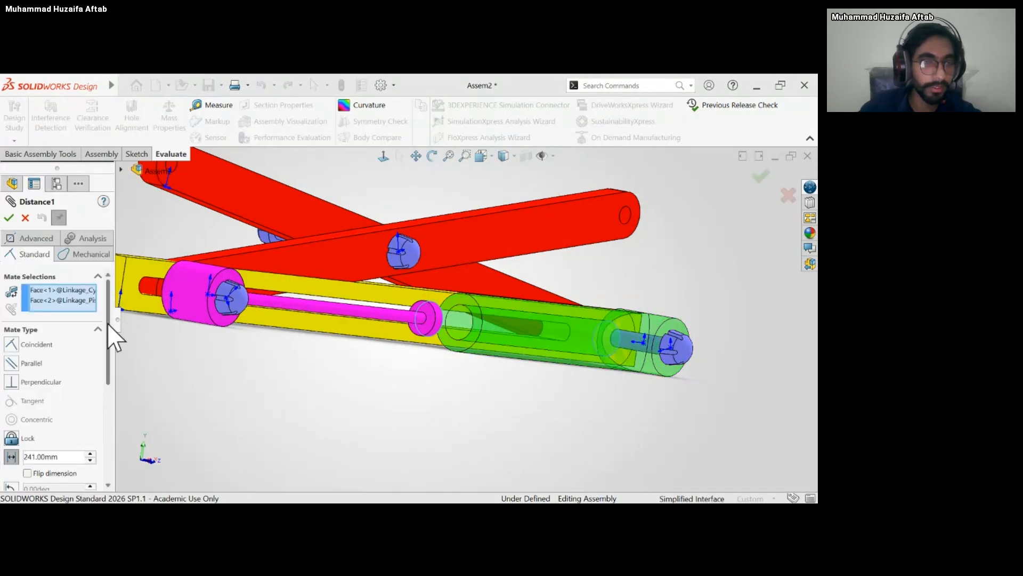
drag(108, 323, 107, 383)
drag(62, 333, 22, 344)
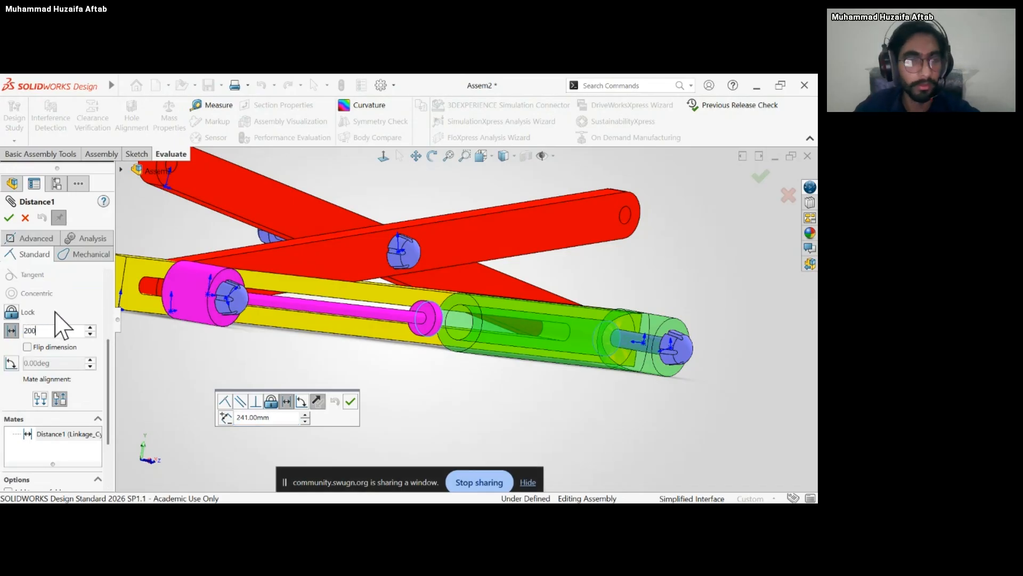
text(200)
key(Return)
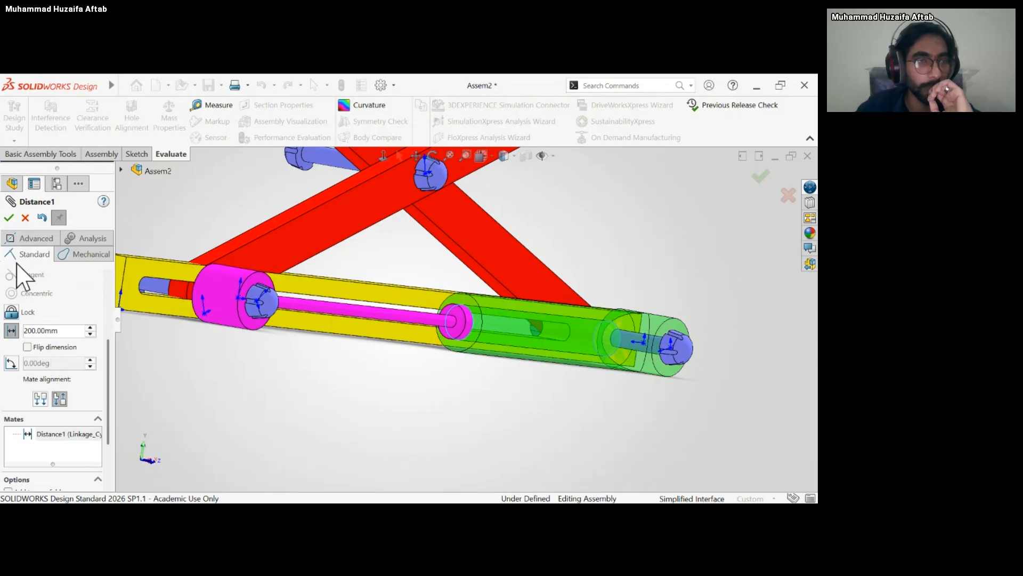
click(8, 216)
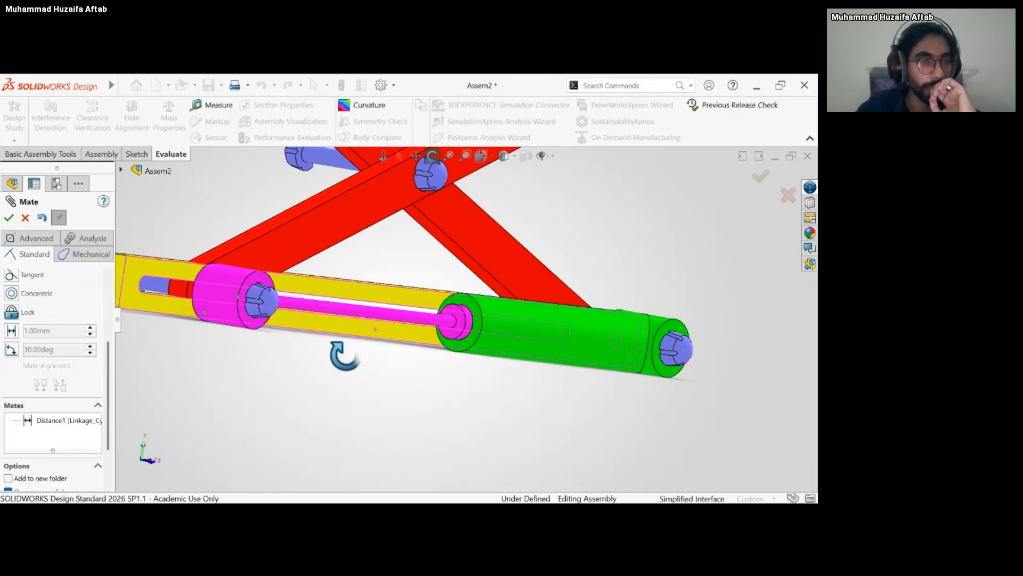
middle_drag(345, 356, 306, 368)
scroll(450, 327, down, 4)
scroll(491, 420, up, 4)
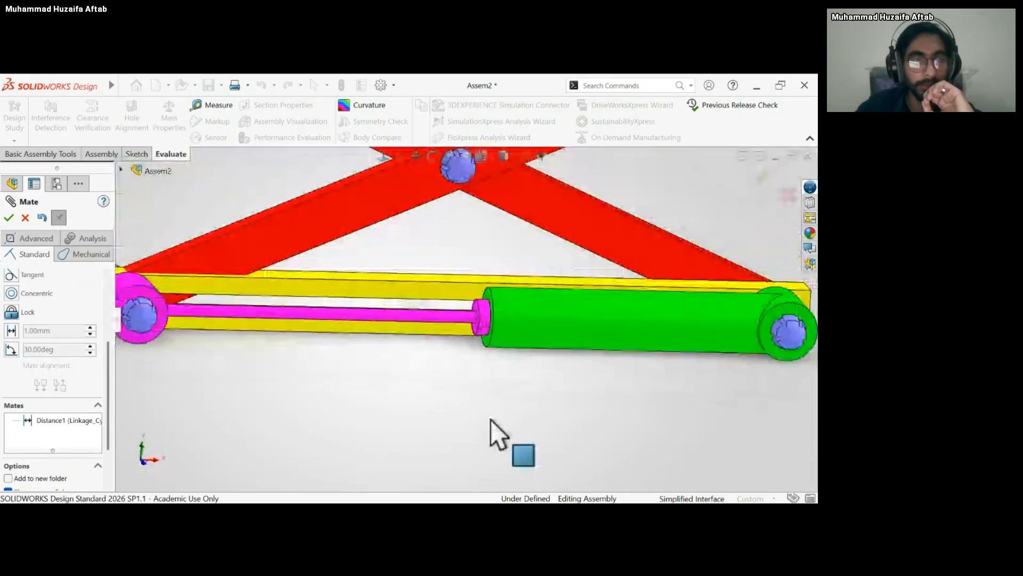
Finish mating and delete the distance mate between the cylinder and the piston.
click(8, 217)
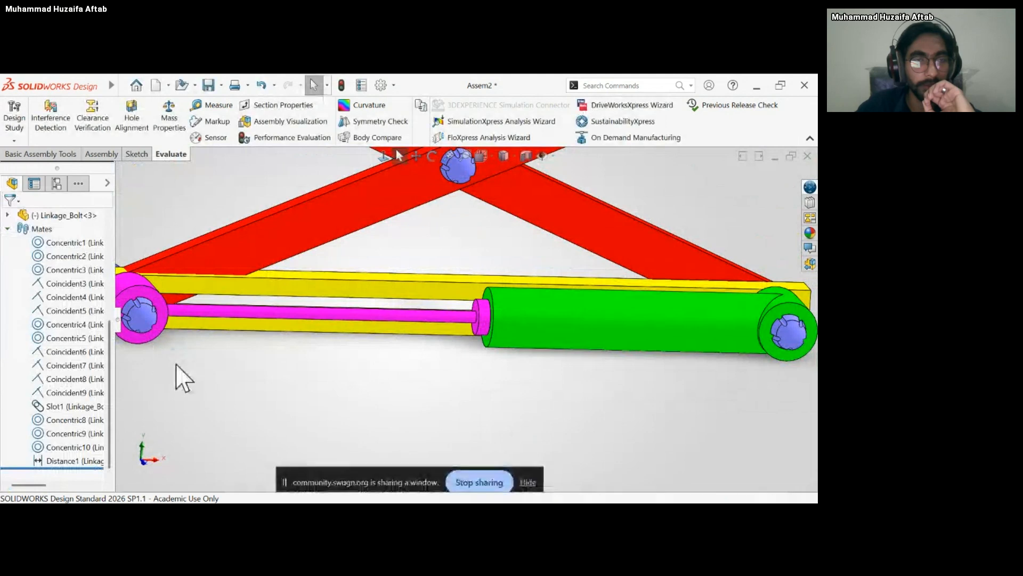
click(49, 461)
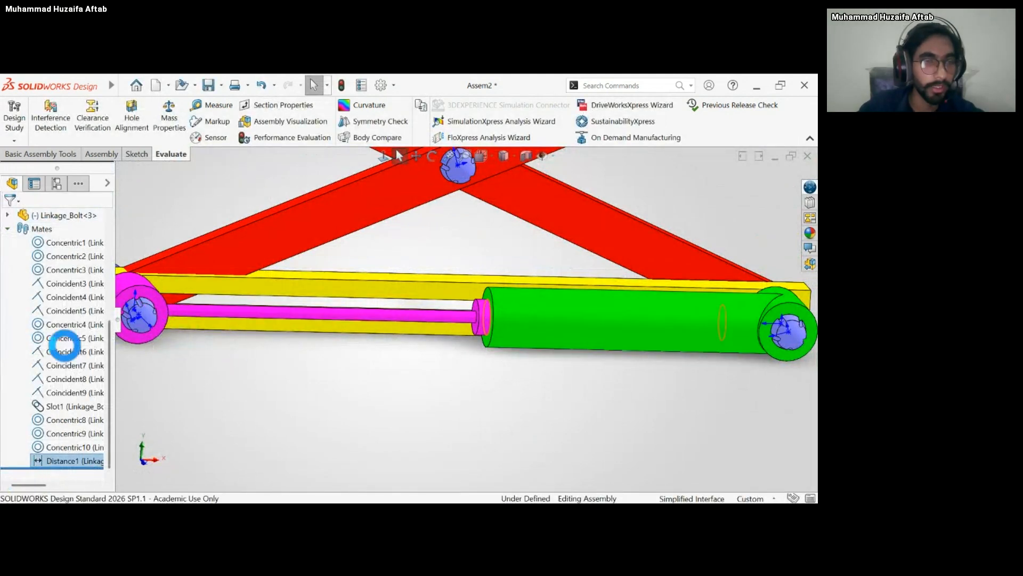
key(Escape)
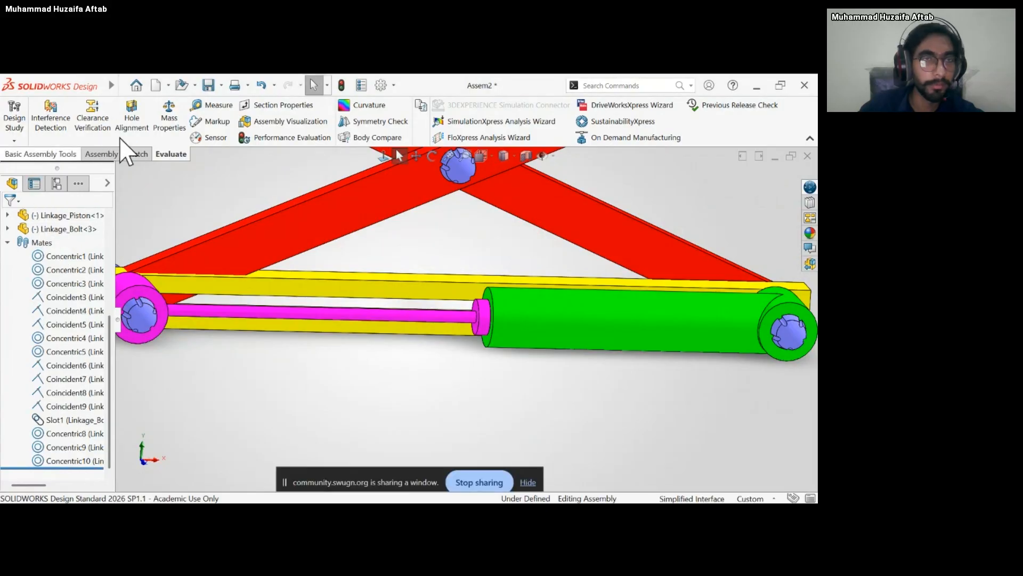
Start an advanced mate and select the cylinder bore's inner end face as its first entity.
click(101, 154)
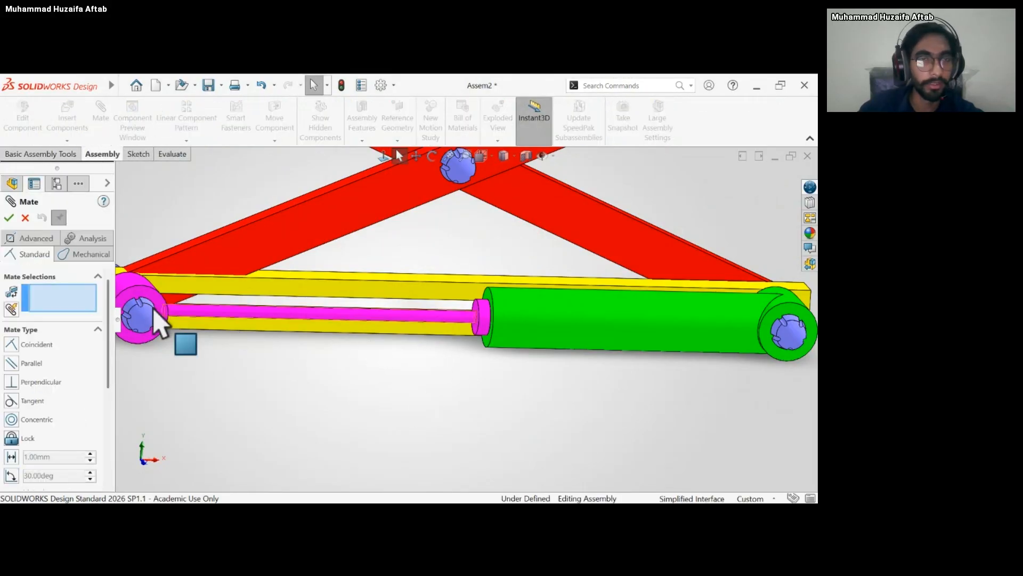
click(33, 254)
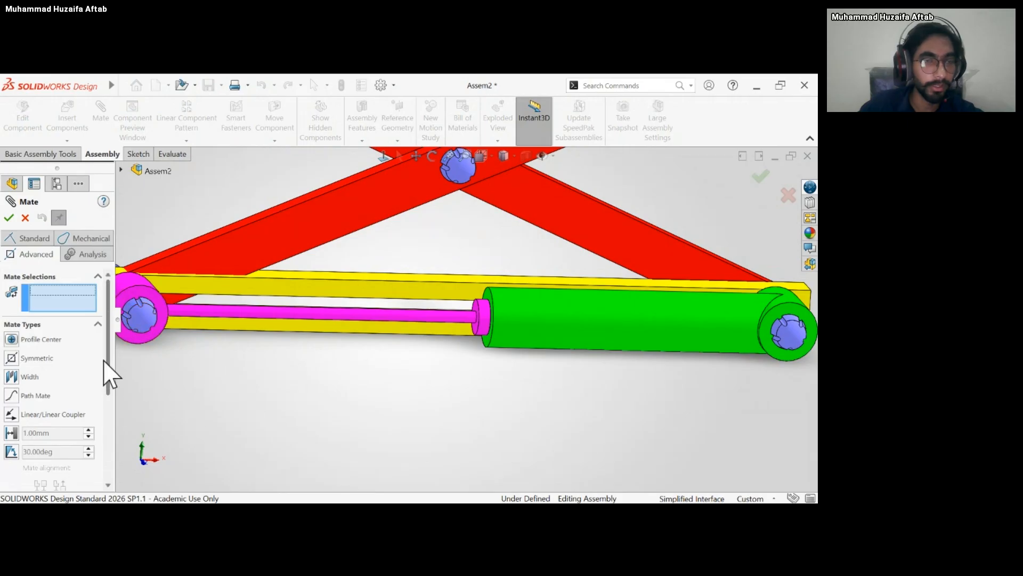
scroll(109, 396, down, 3)
scroll(109, 395, up, 3)
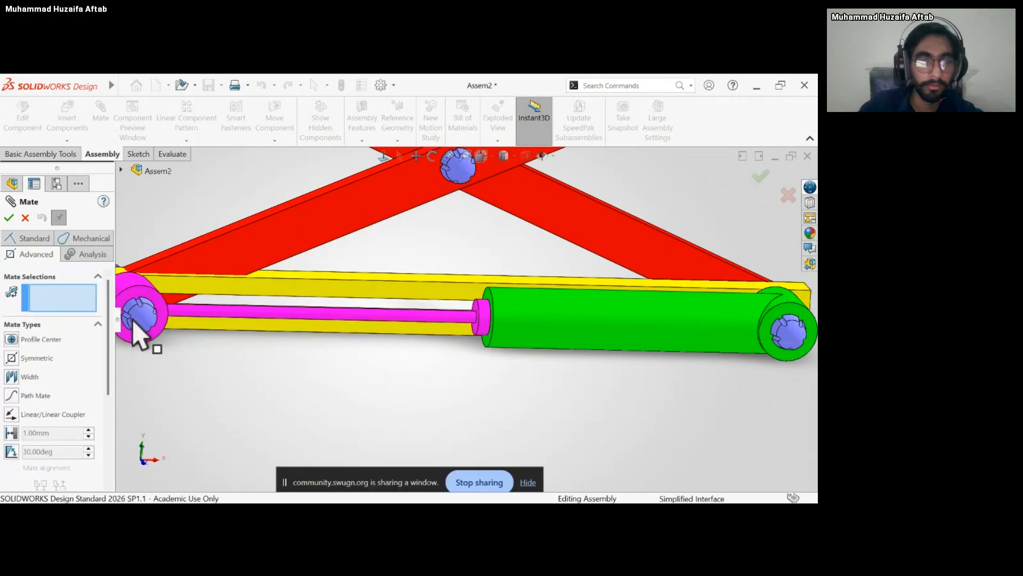
click(141, 330)
key(Delete)
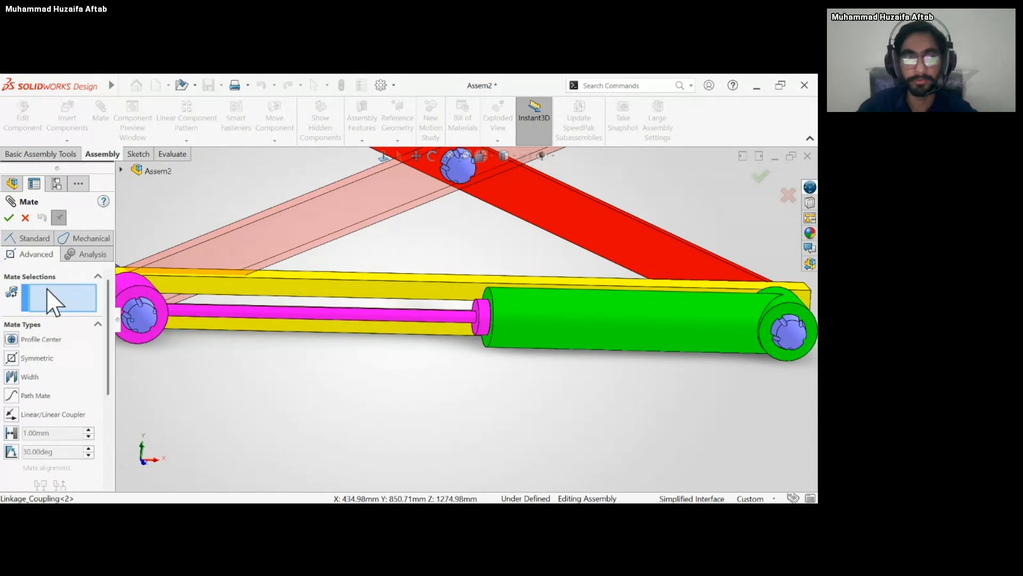
drag(485, 328, 390, 335)
middle_drag(418, 387, 502, 370)
scroll(452, 347, down, 3)
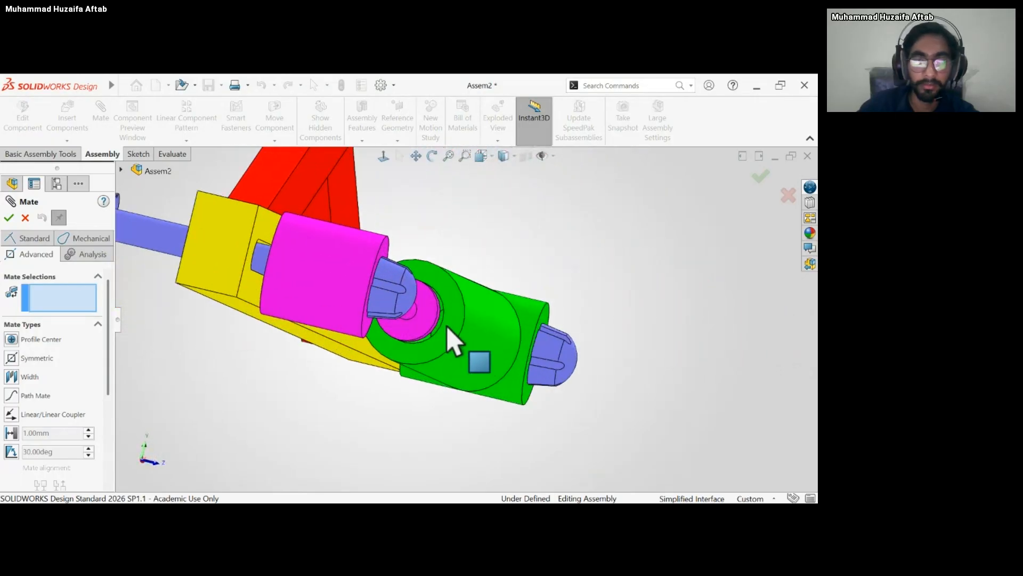
click(442, 328)
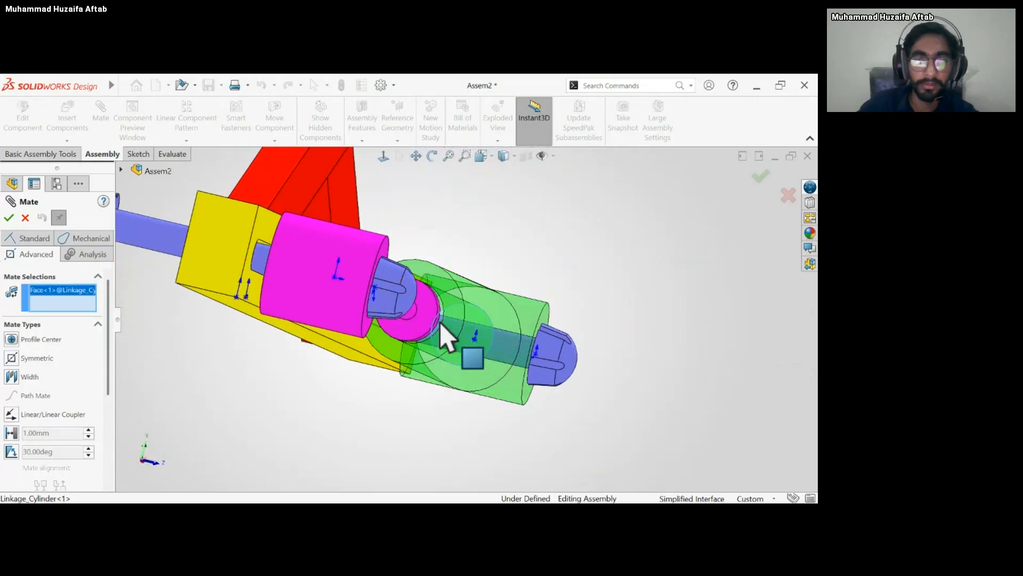
Add the piston head's end face to the mate selections and choose an advanced distance mate with limits.
middle_drag(441, 328, 253, 352)
scroll(344, 340, up, 4)
scroll(286, 334, down, 4)
scroll(341, 339, down, 3)
click(399, 345)
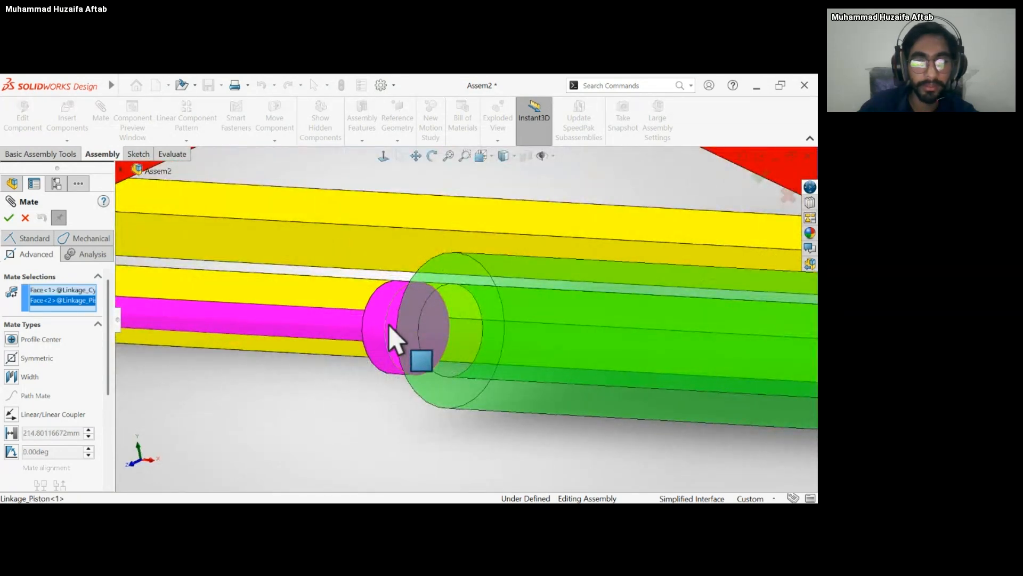
key(f)
drag(109, 338, 110, 392)
click(11, 330)
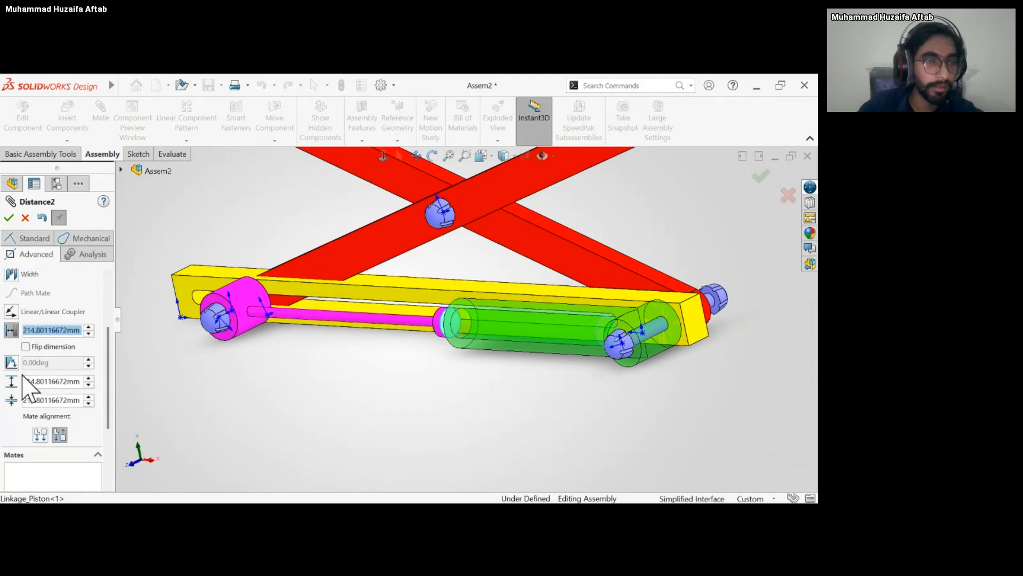
Set the limit distance mate's maximum to 200 mm and minimum to 0 mm, and accept it.
click(32, 381)
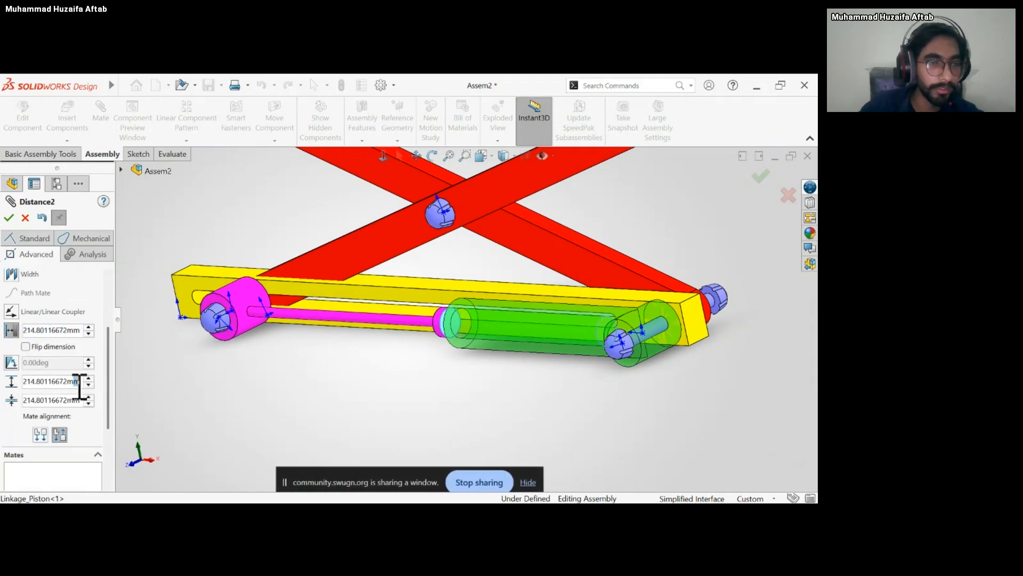
drag(80, 381, 26, 392)
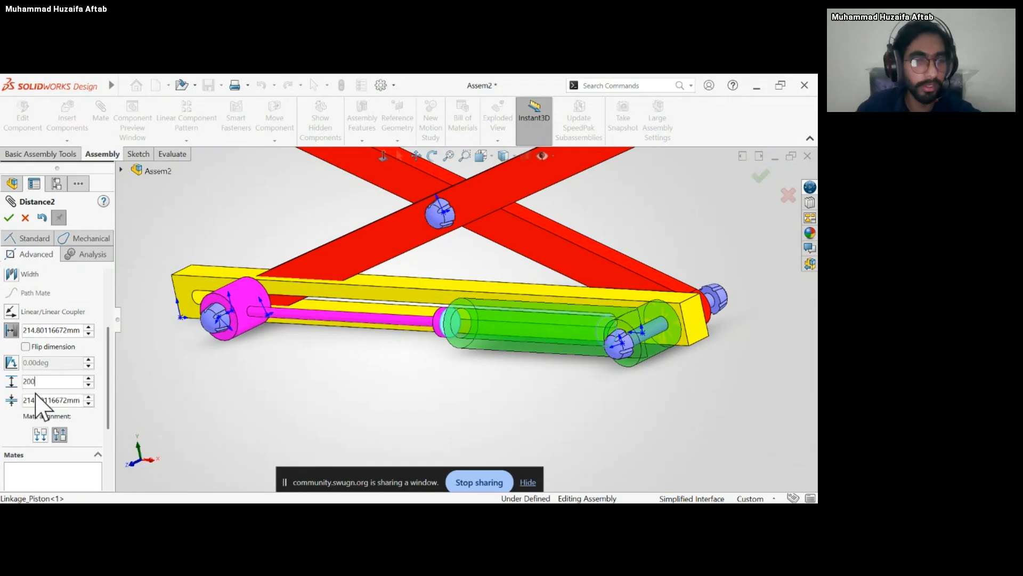
key(Return)
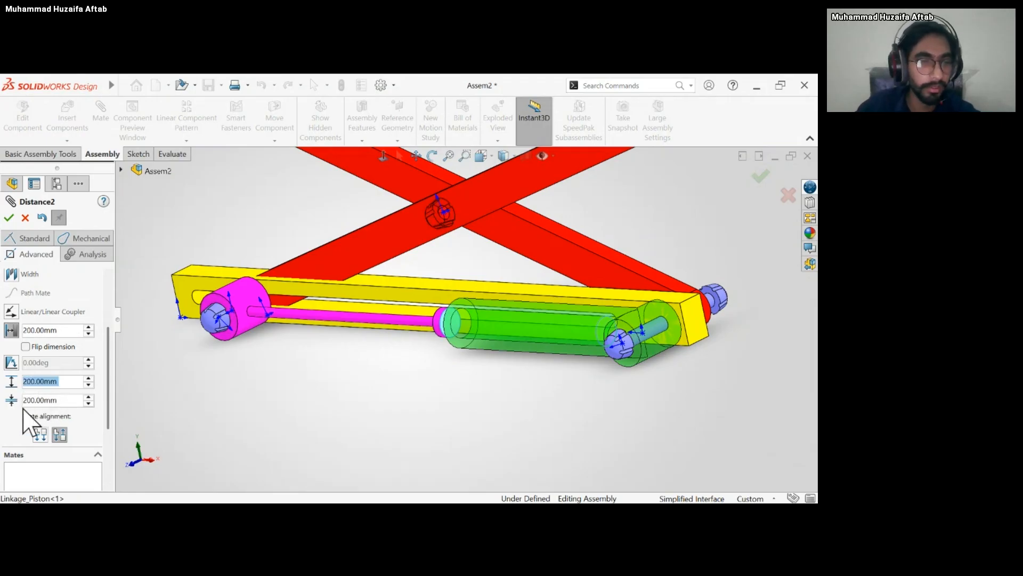
drag(47, 400, 30, 403)
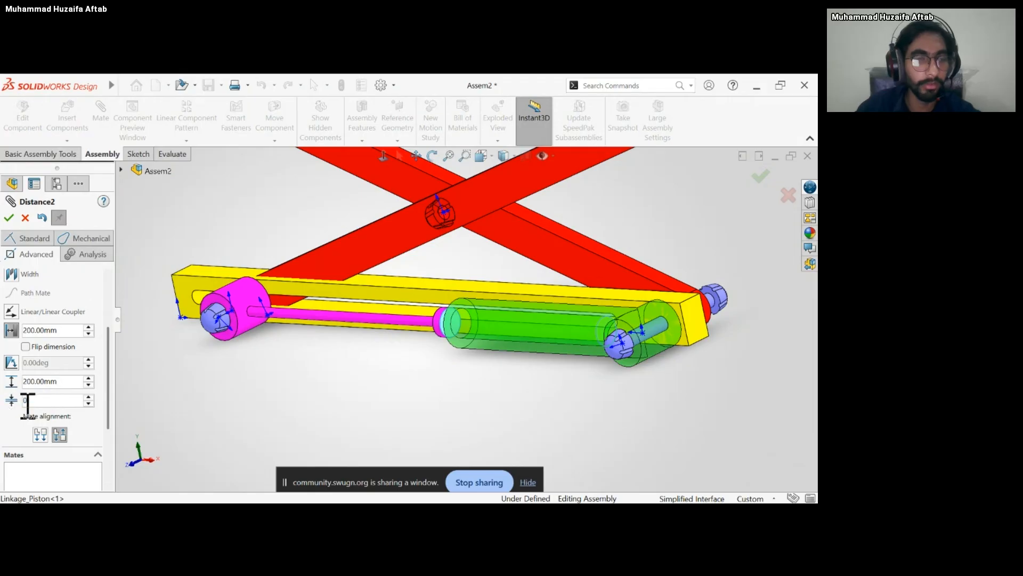
text(0)
key(Return)
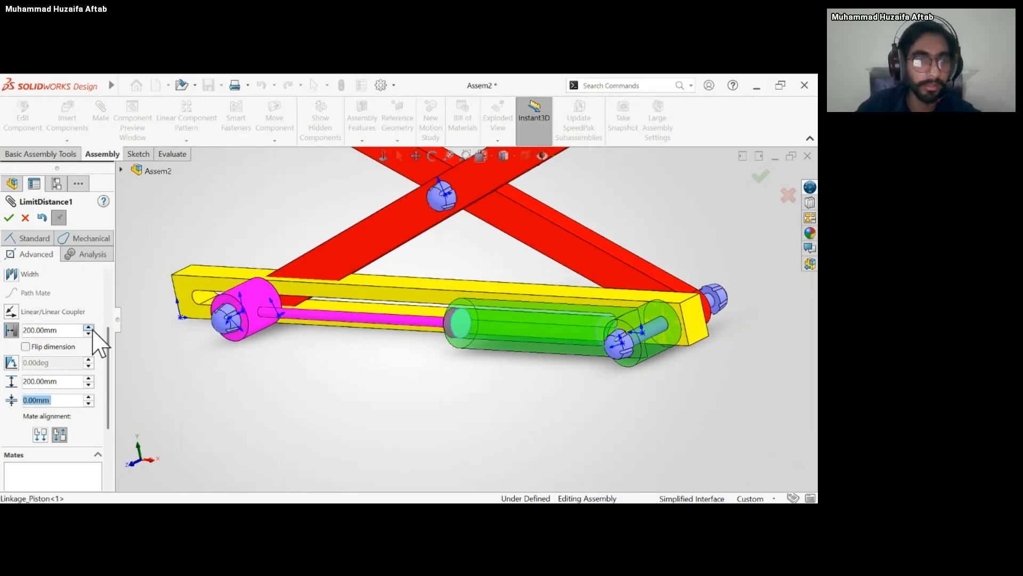
click(8, 217)
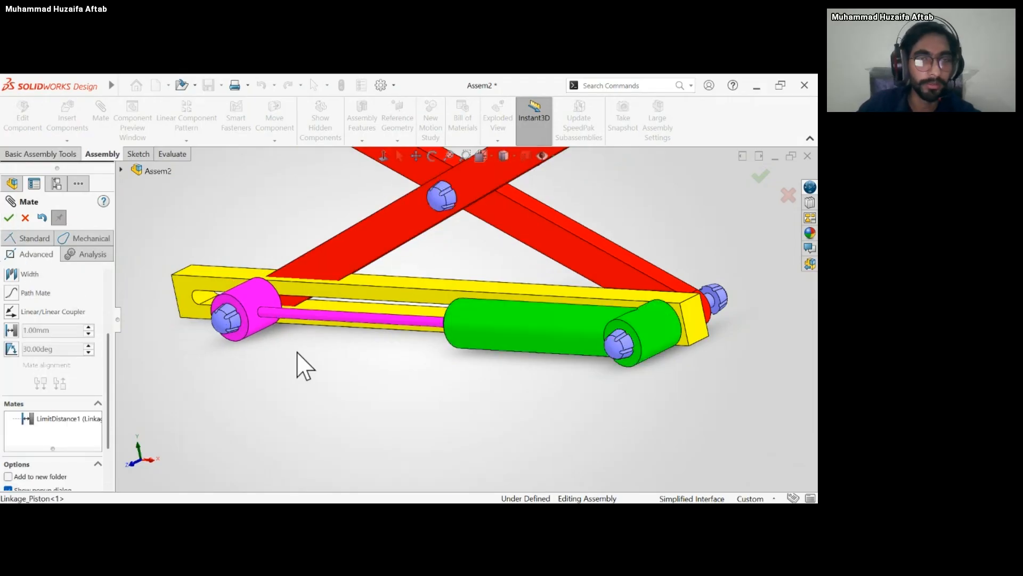
Move the piston back and forth along the base slot to check its limited travel, and finish mating.
scroll(297, 366, up, 3)
middle_drag(296, 365, 306, 328)
drag(373, 216, 482, 304)
scroll(436, 384, up, 3)
middle_drag(436, 384, 430, 404)
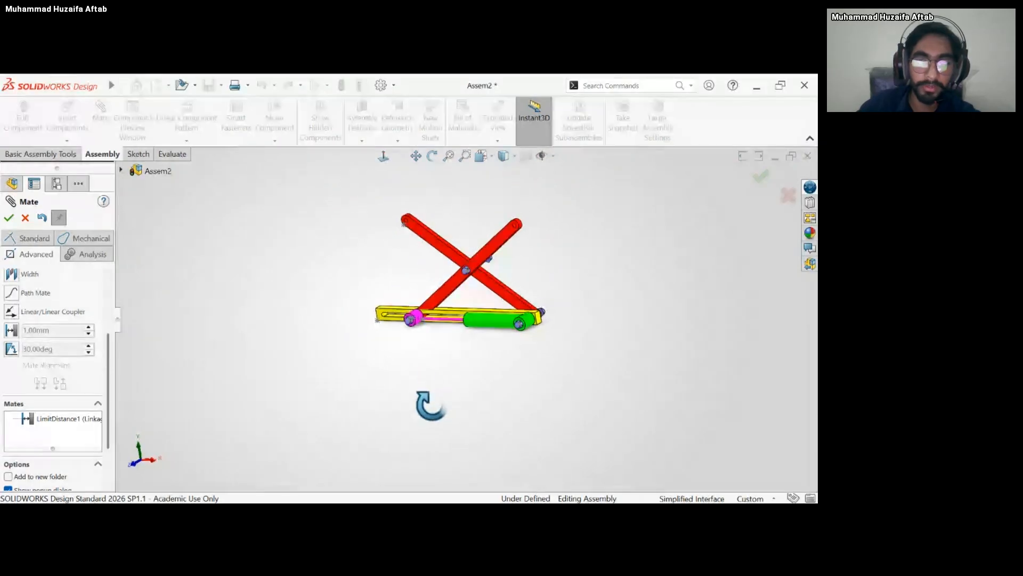
scroll(452, 338, down, 6)
drag(318, 283, 521, 324)
scroll(521, 331, up, 3)
scroll(533, 317, down, 5)
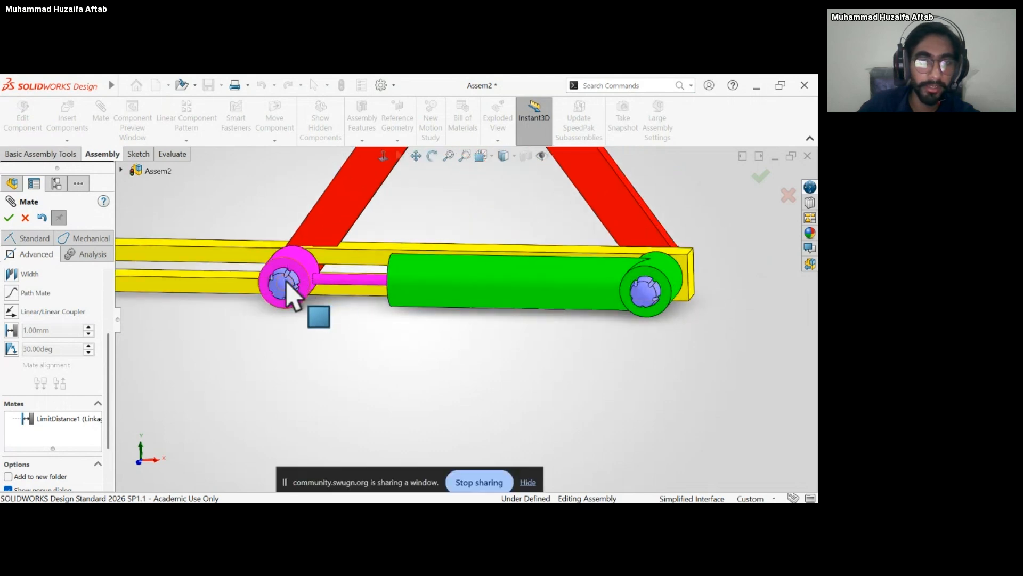
drag(283, 281, 81, 316)
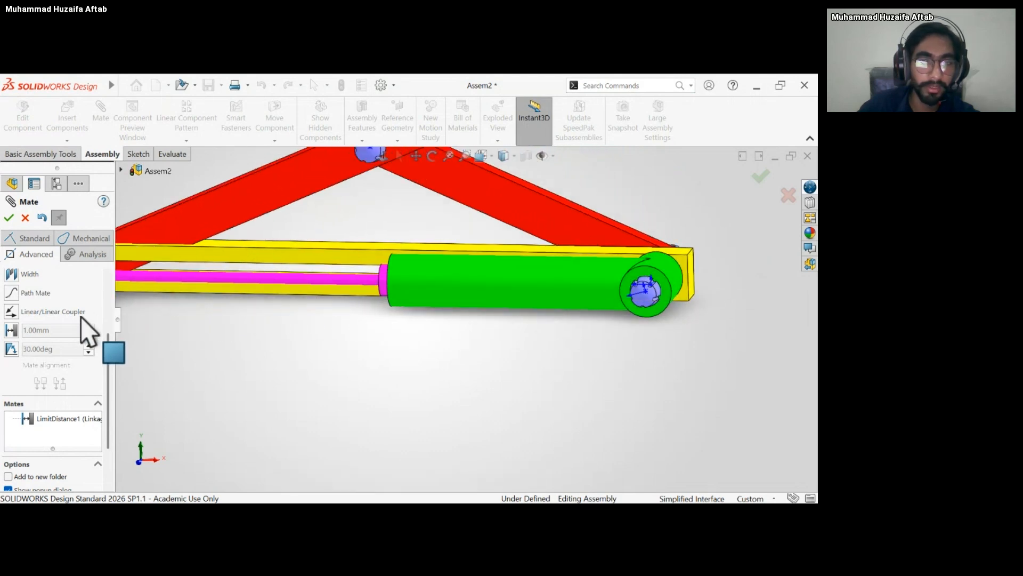
middle_drag(345, 300, 405, 307)
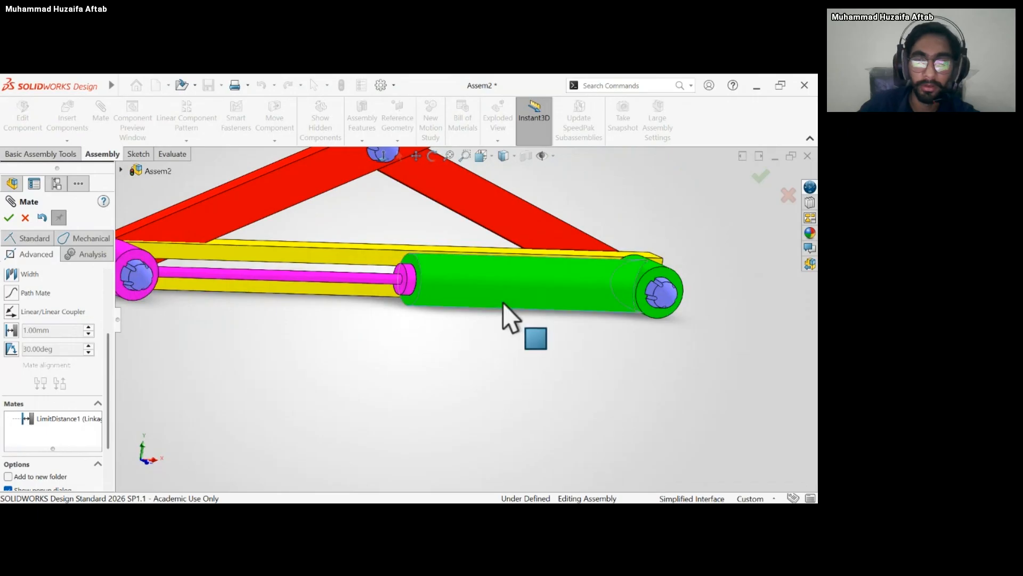
right_click(503, 302)
click(761, 176)
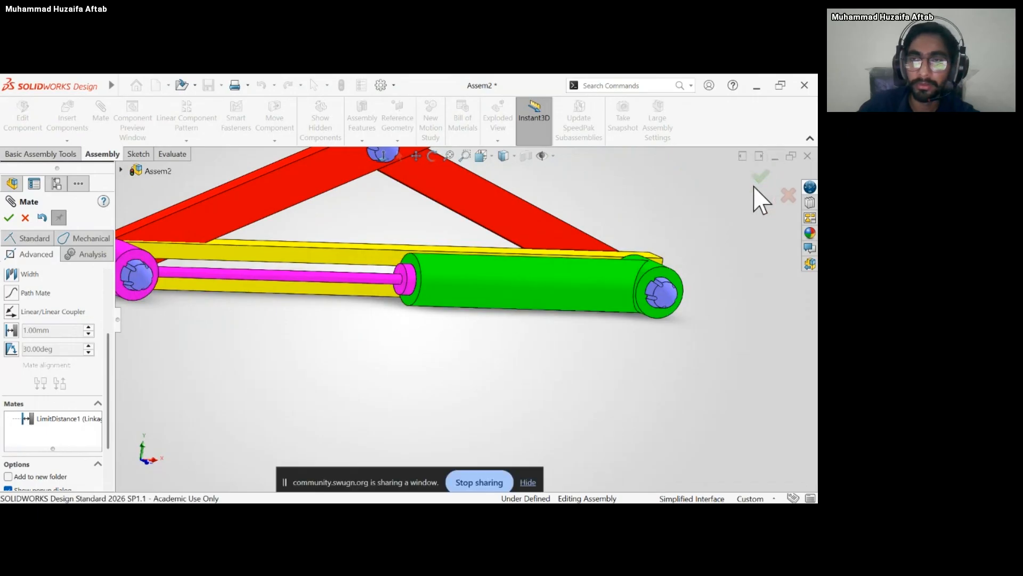
Make the cylinder component transparent.
click(538, 292)
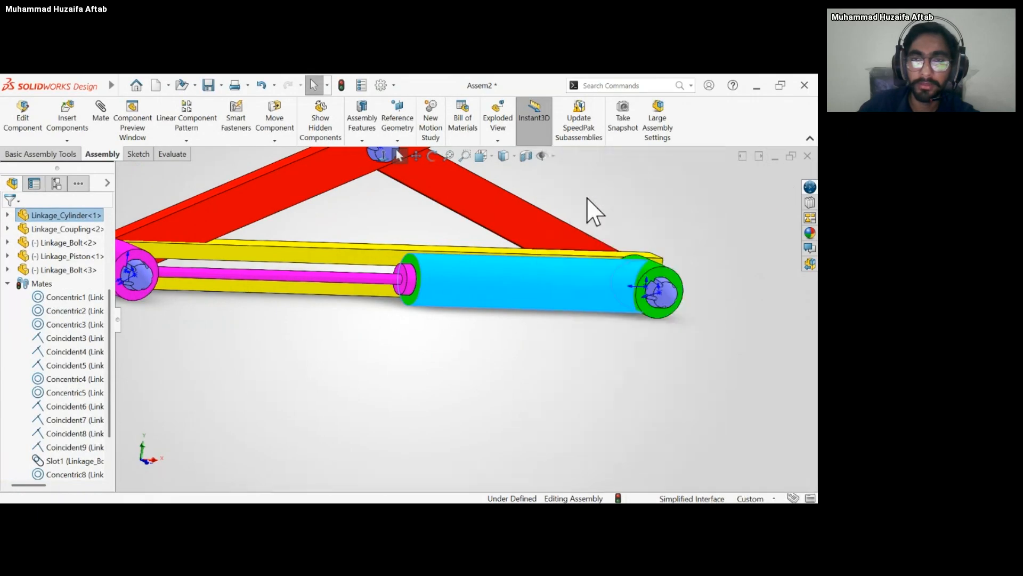
click(629, 91)
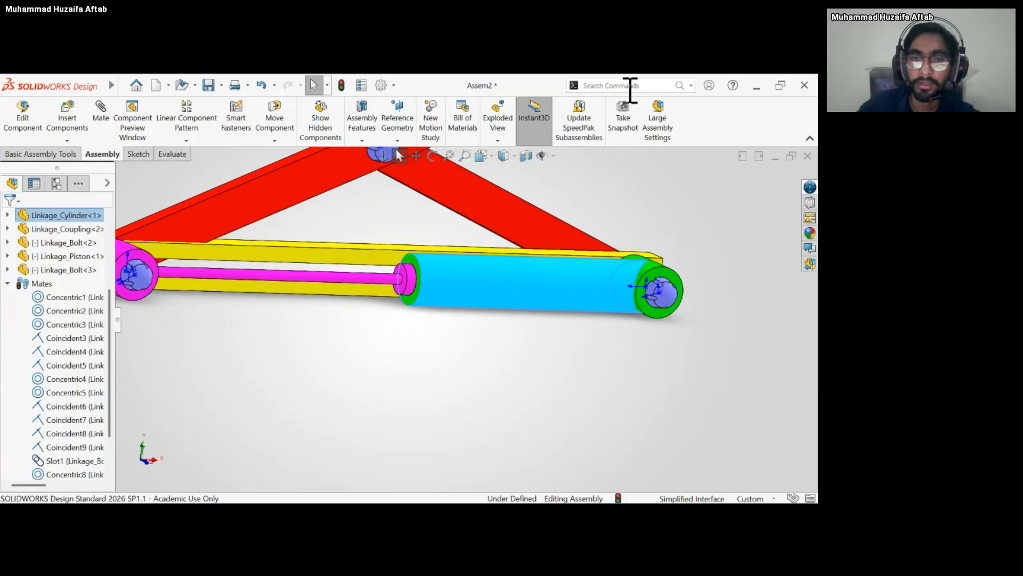
click(526, 321)
Slide the piston inside the transparent cylinder and lower the coupling arms to check the linkage's range of motion.
drag(136, 266, 388, 272)
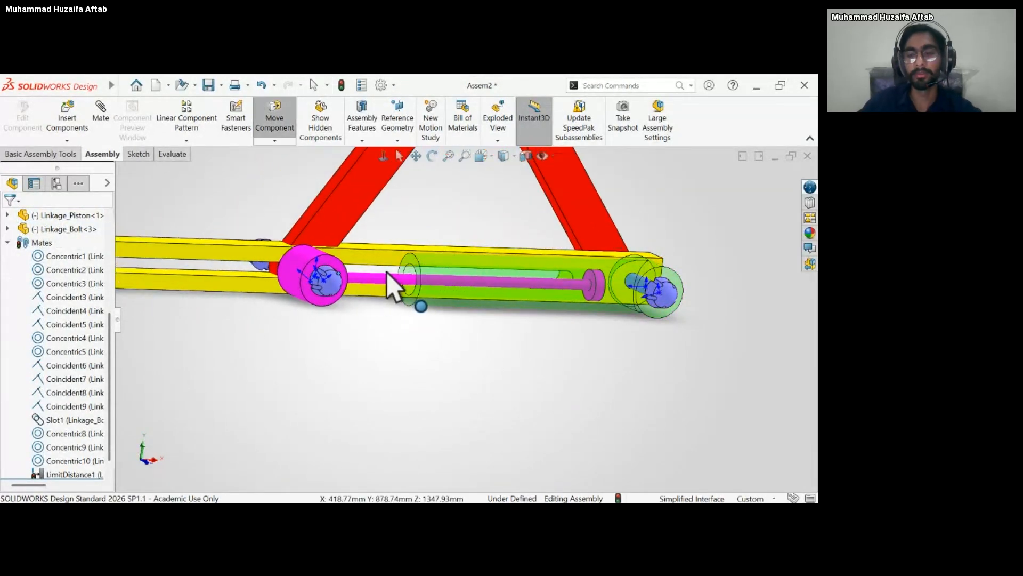
key(Escape)
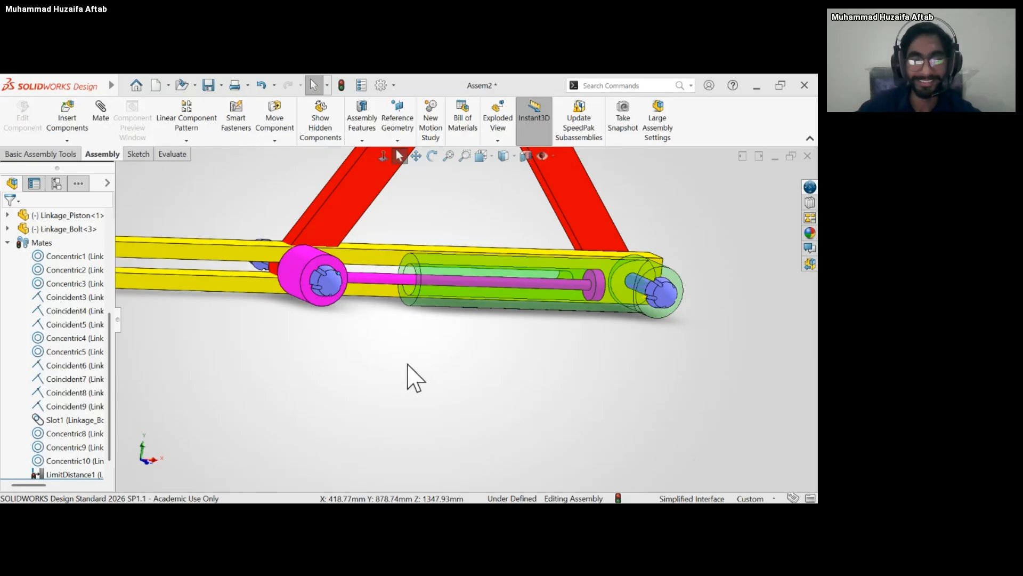
scroll(401, 341, up, 5)
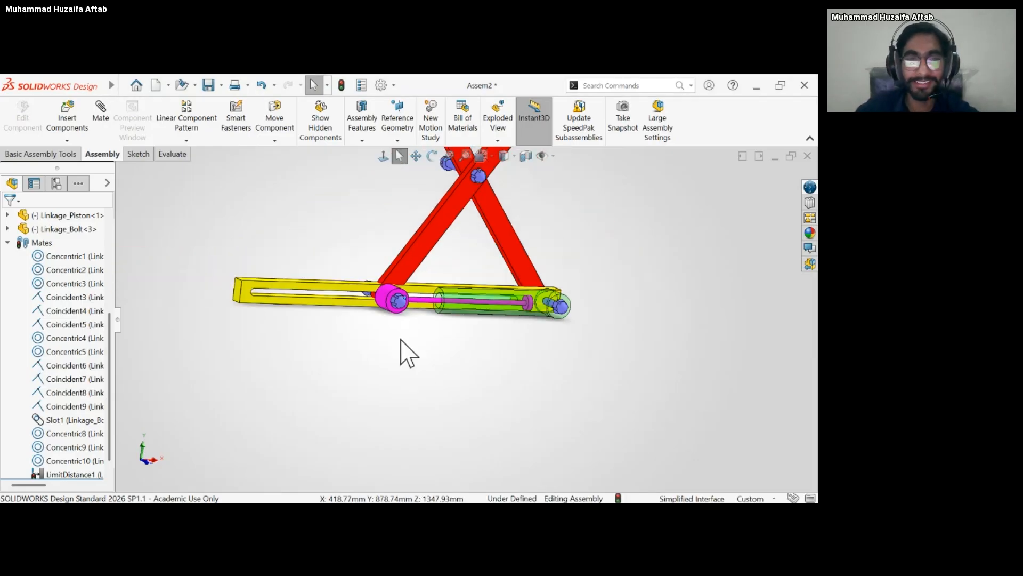
scroll(533, 299, up, 5)
scroll(506, 277, down, 6)
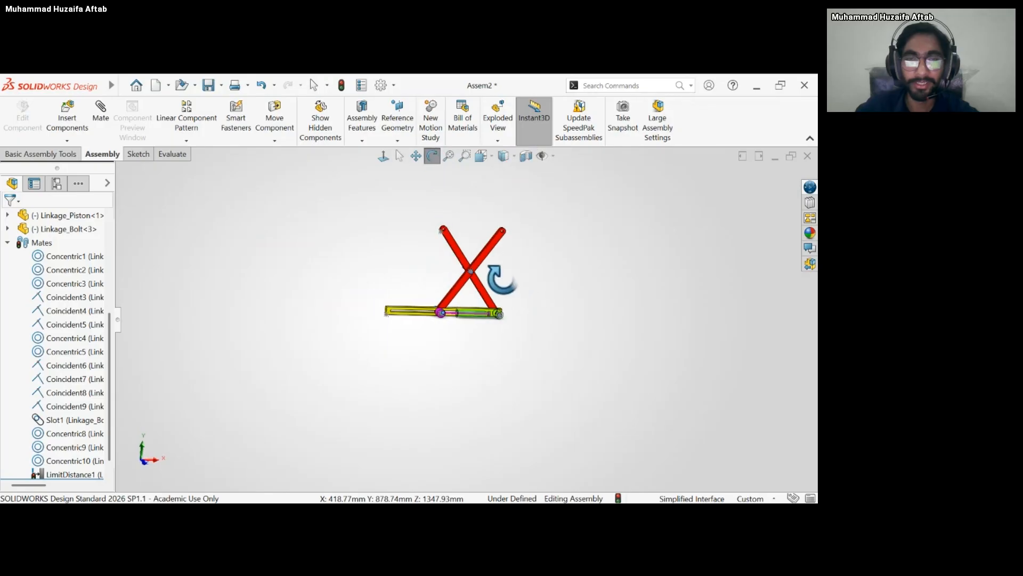
drag(365, 251, 351, 416)
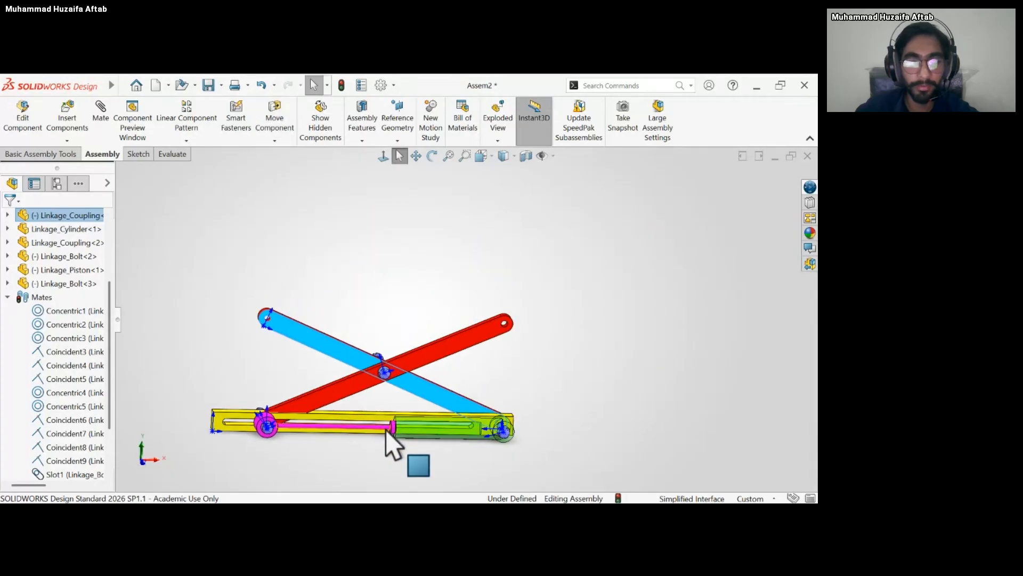
scroll(153, 337, down, 7)
scroll(153, 338, up, 9)
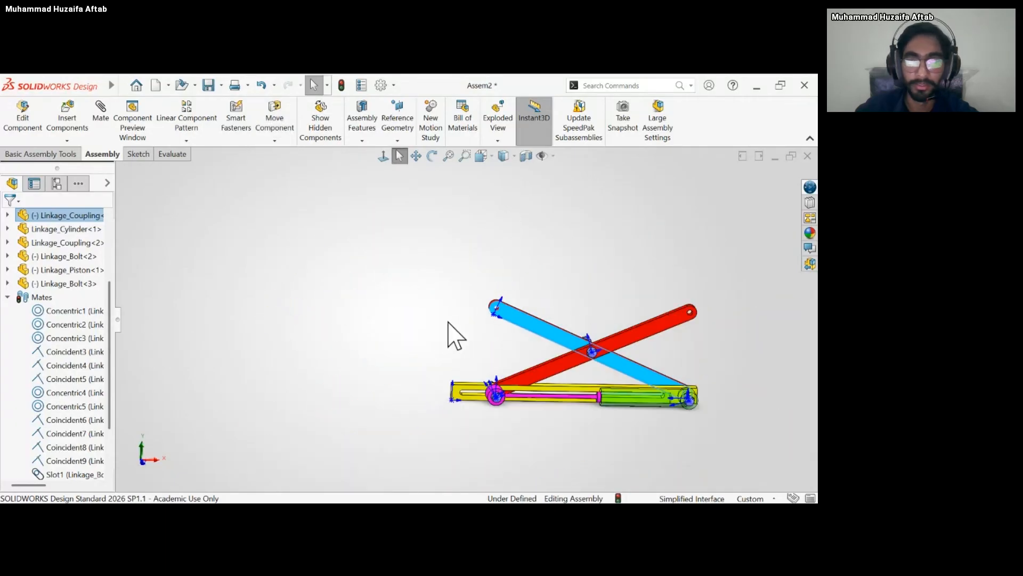
click(594, 312)
scroll(602, 308, down, 3)
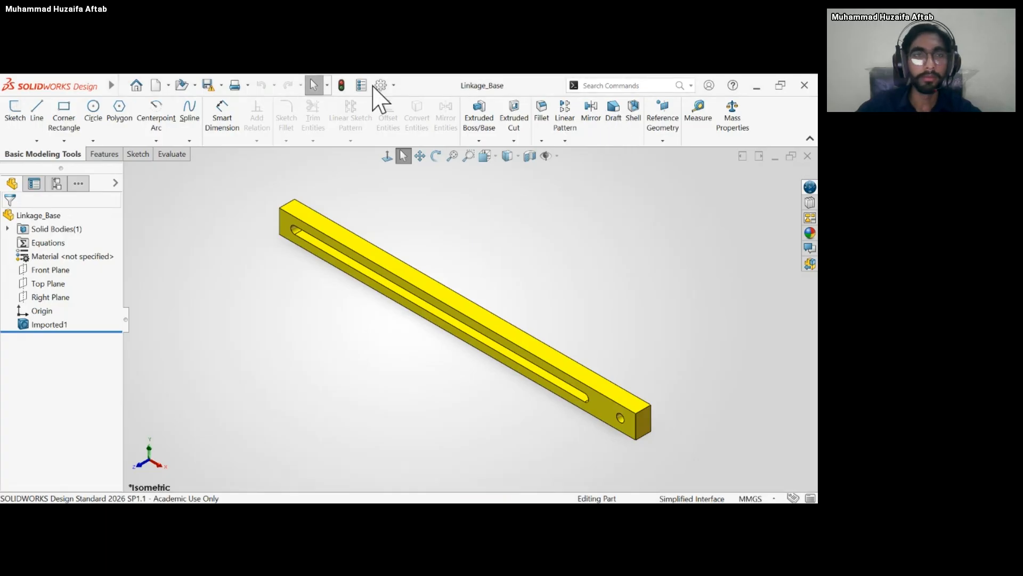
Start a new assembly and place the Linkage_Base part in it.
click(184, 133)
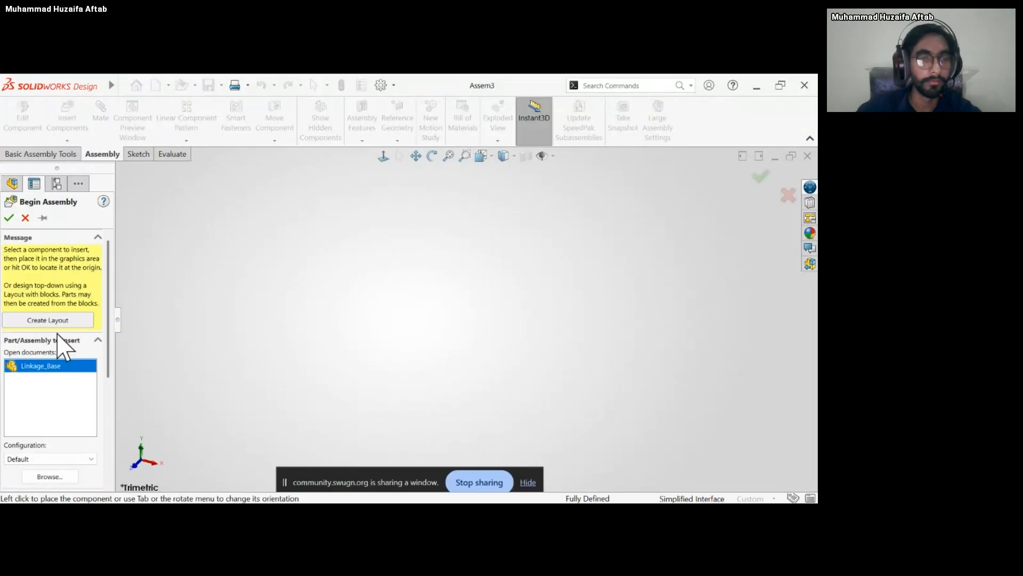
click(53, 370)
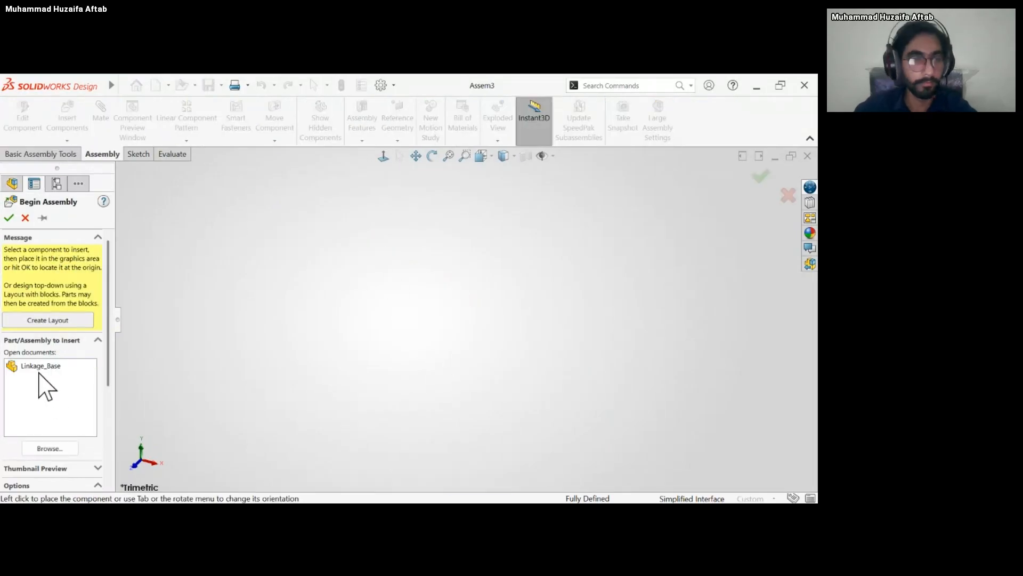
click(39, 368)
click(59, 469)
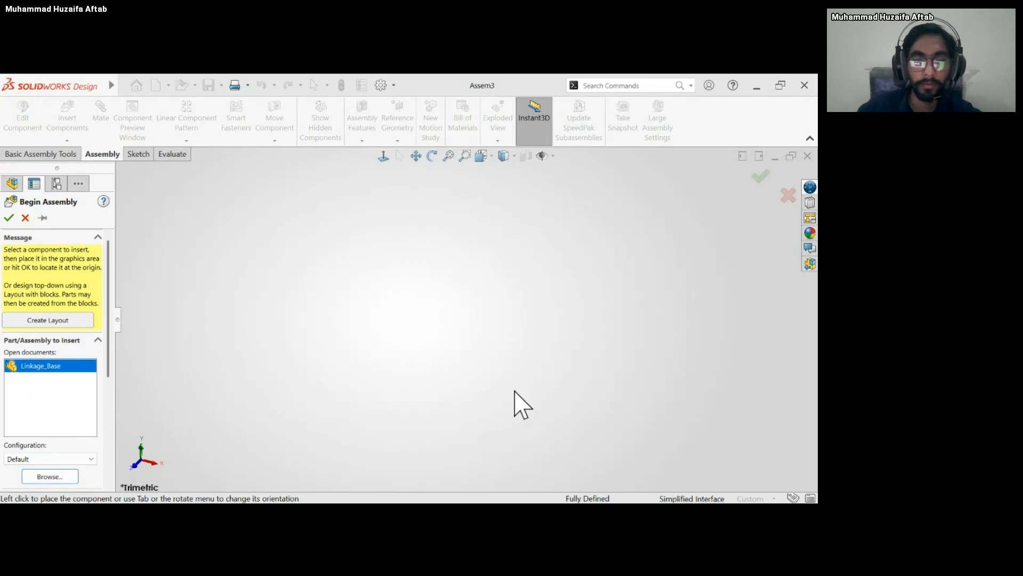
click(493, 341)
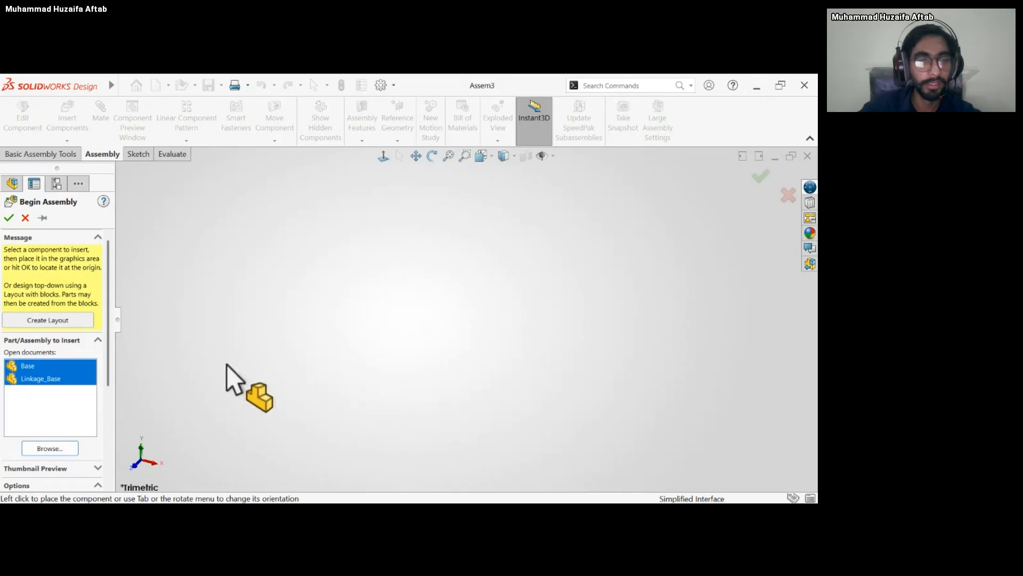
click(448, 323)
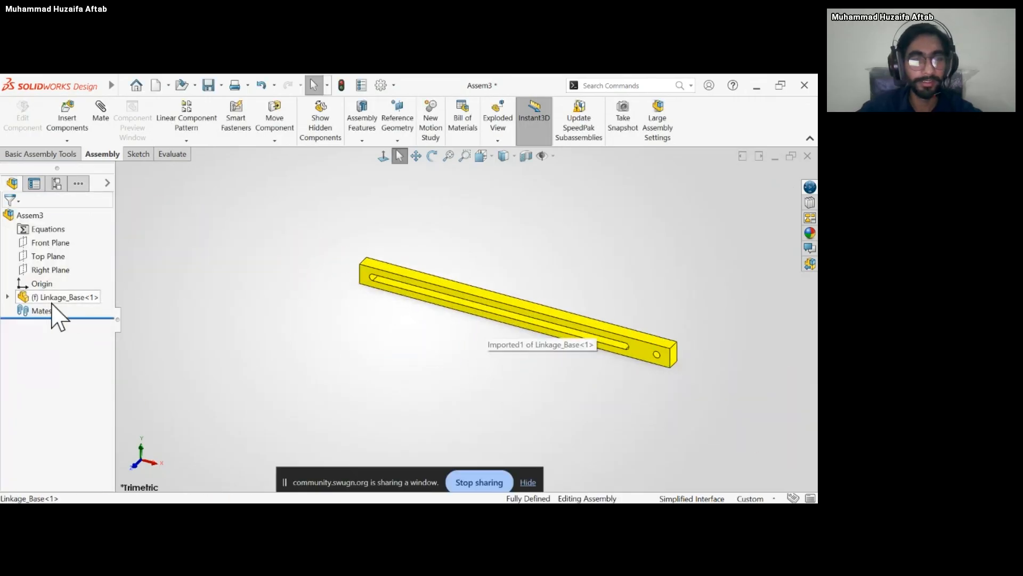
Delete the Linkage_Base component from the new assembly.
click(59, 297)
key(Delete)
click(501, 152)
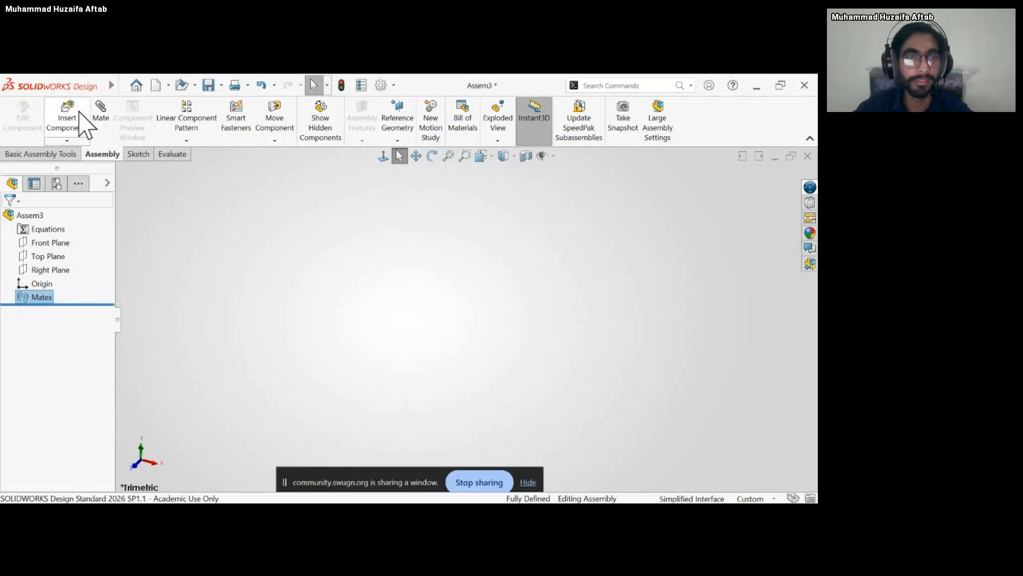
Insert the Base part from file and place it as the assembly's first component.
click(80, 131)
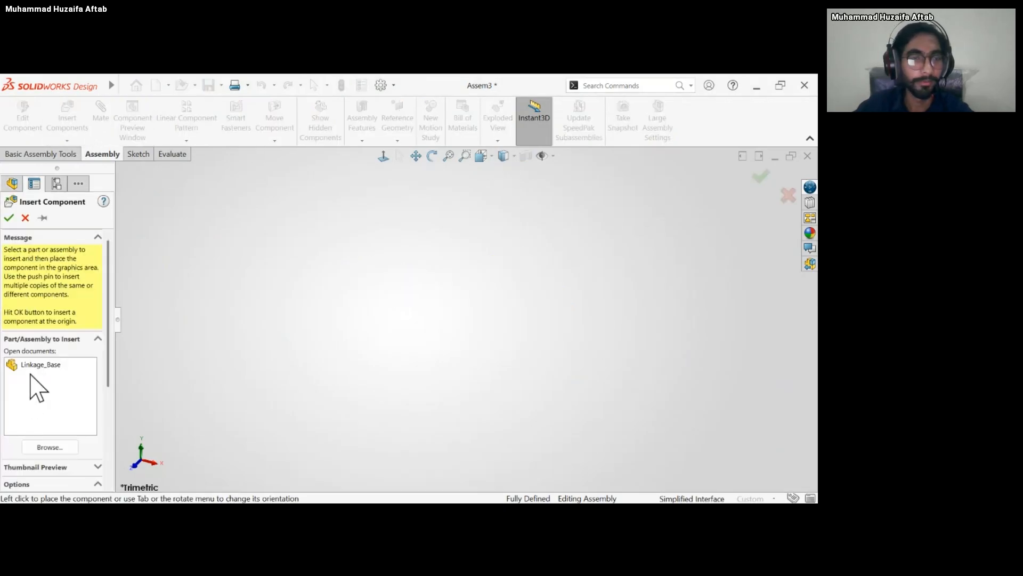
click(34, 365)
click(32, 364)
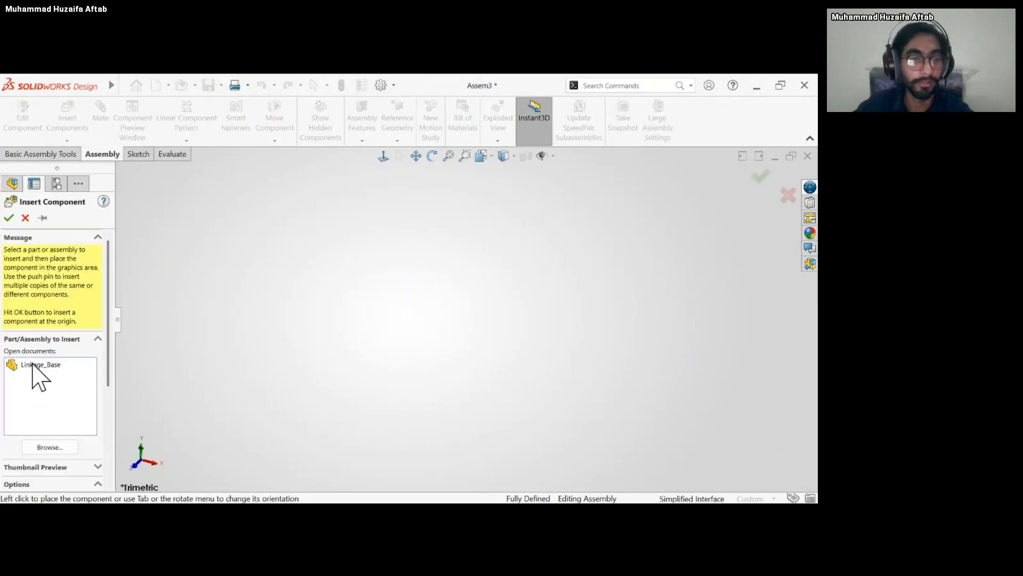
click(32, 364)
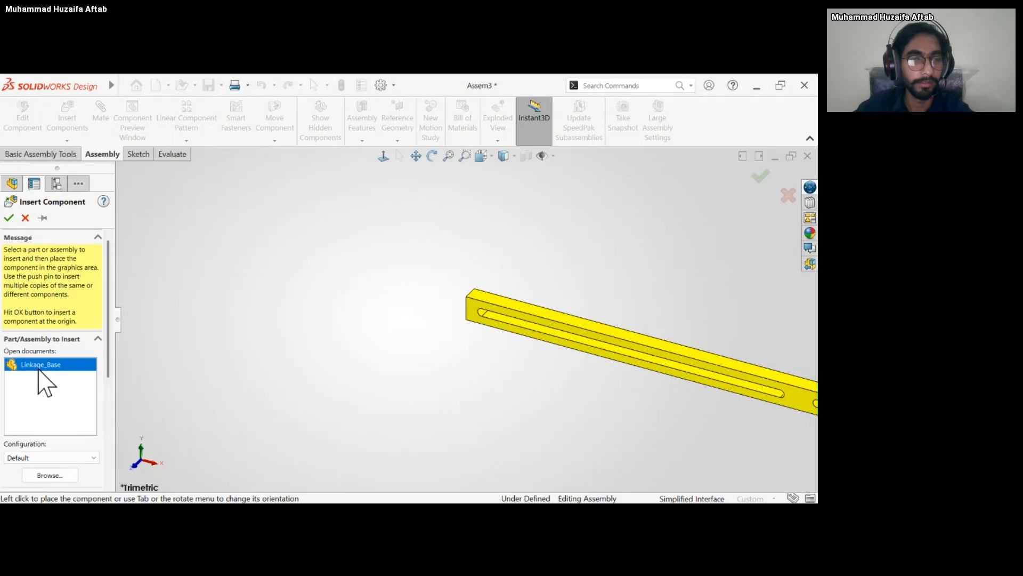
click(54, 388)
click(67, 442)
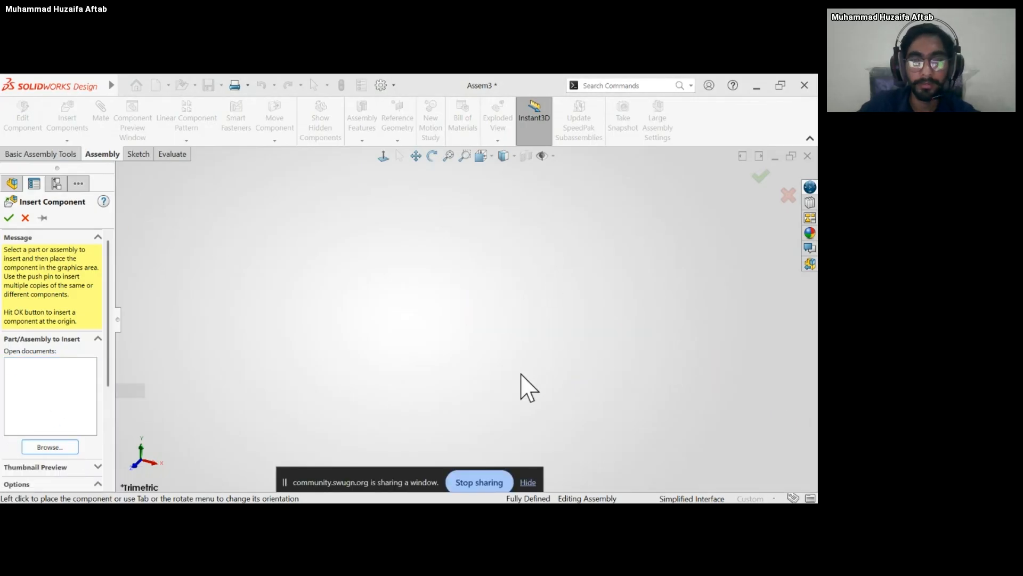
click(486, 389)
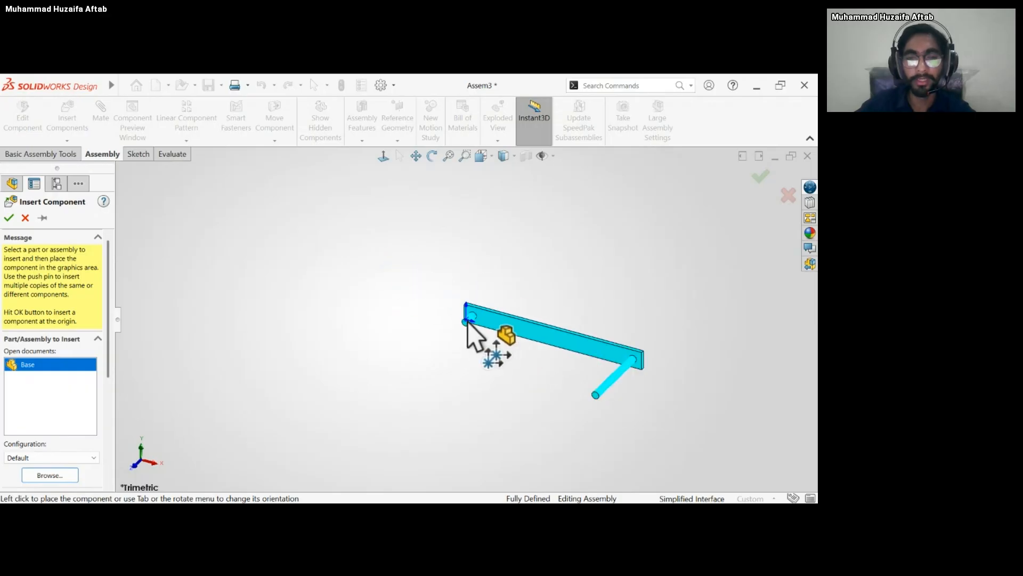
click(480, 335)
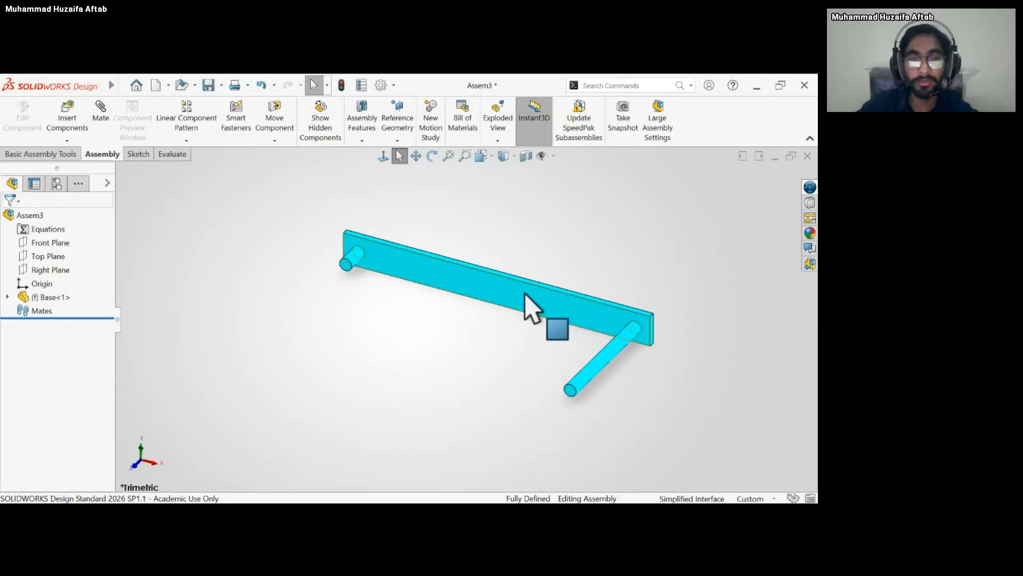
Insert the Connecting_Rod, Connector_Block and Wheel_component parts and place them in free space around the base.
scroll(510, 283, down, 2)
scroll(509, 285, up, 5)
scroll(493, 331, down, 3)
scroll(487, 323, up, 2)
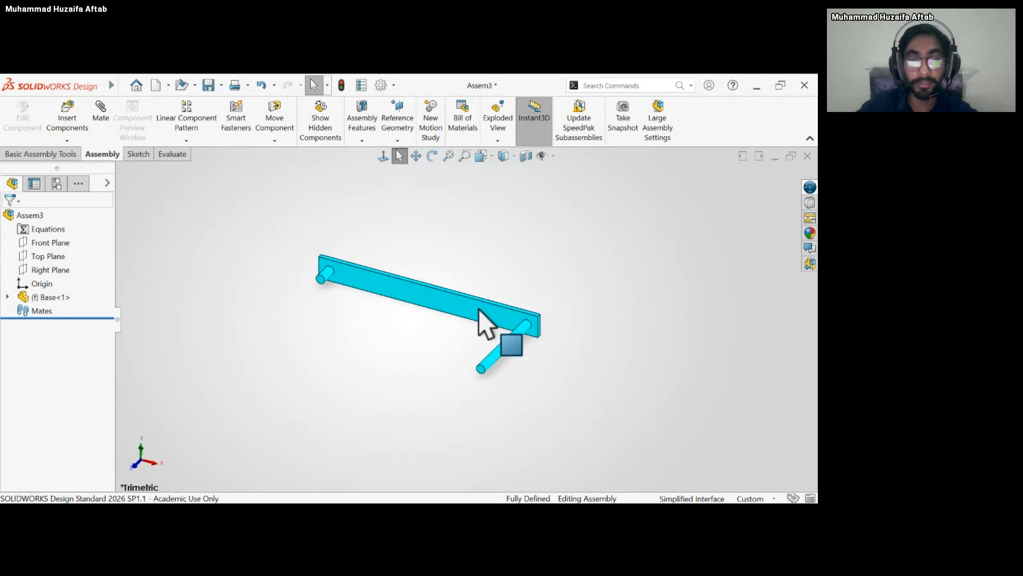
click(67, 121)
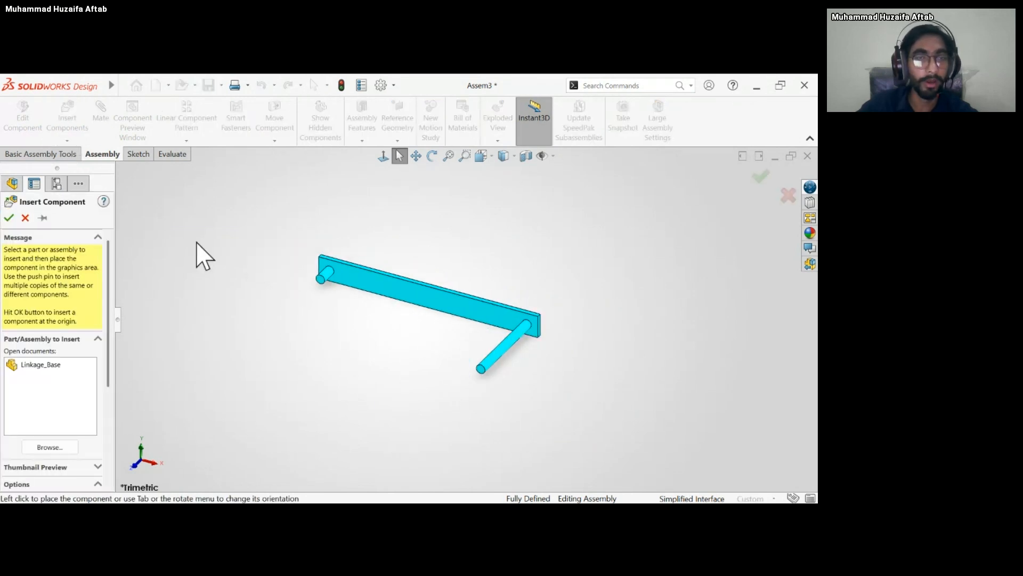
click(66, 446)
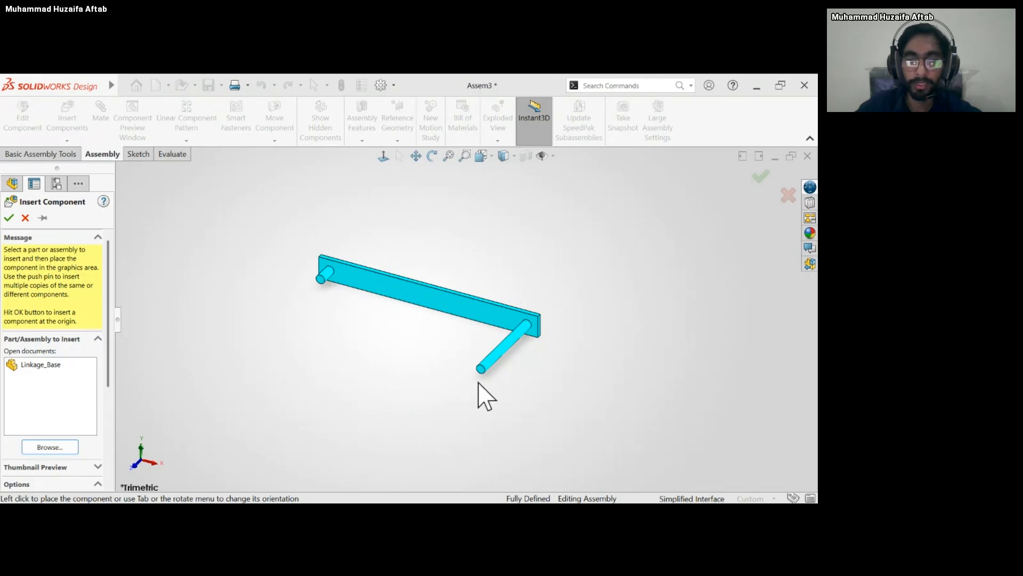
click(288, 299)
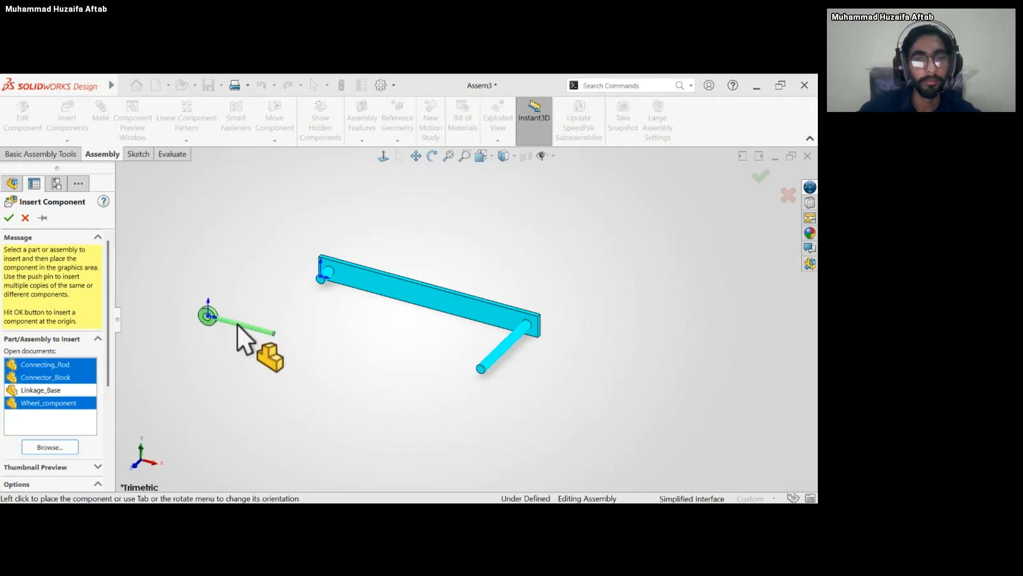
click(238, 292)
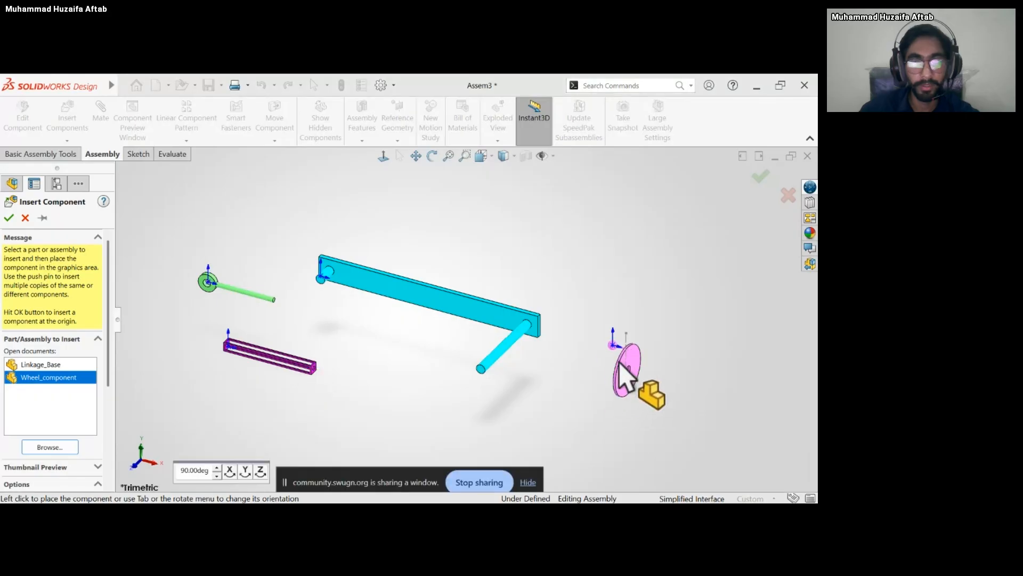
click(622, 366)
Add a concentric mate between the wheel's center hole and the base's shorter pin.
middle_drag(353, 339, 353, 320)
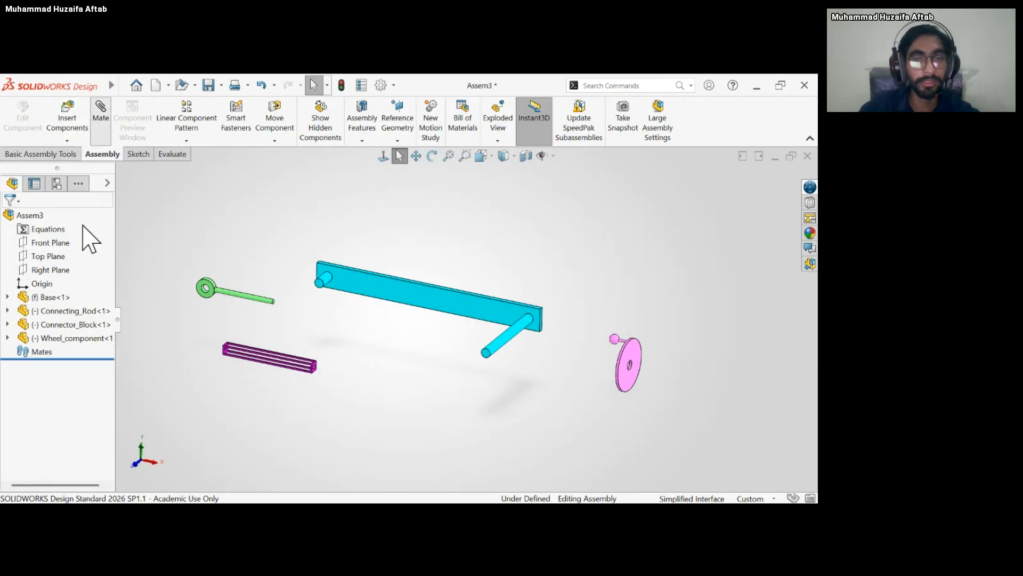
scroll(618, 368, down, 6)
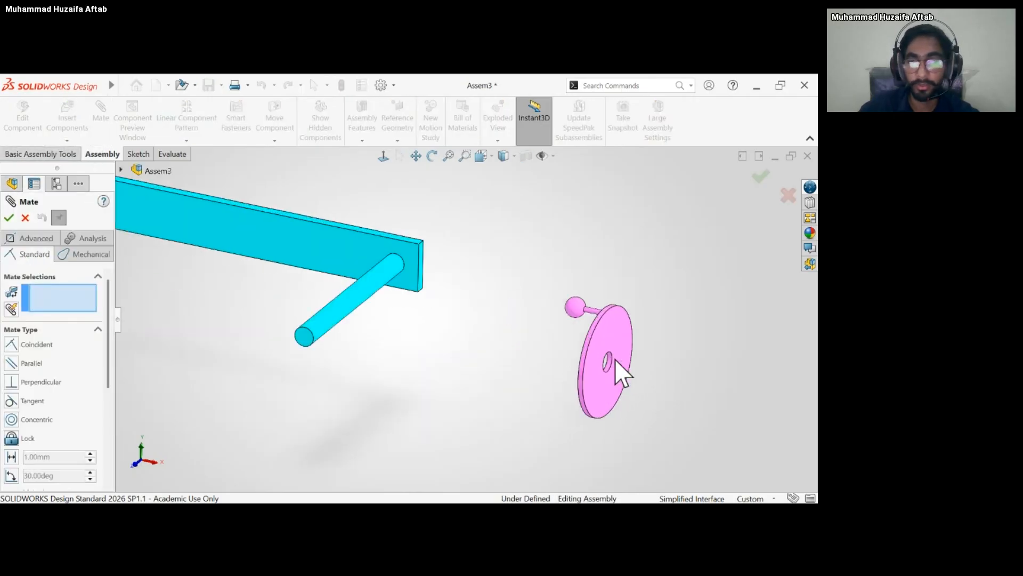
click(620, 337)
scroll(526, 354, up, 6)
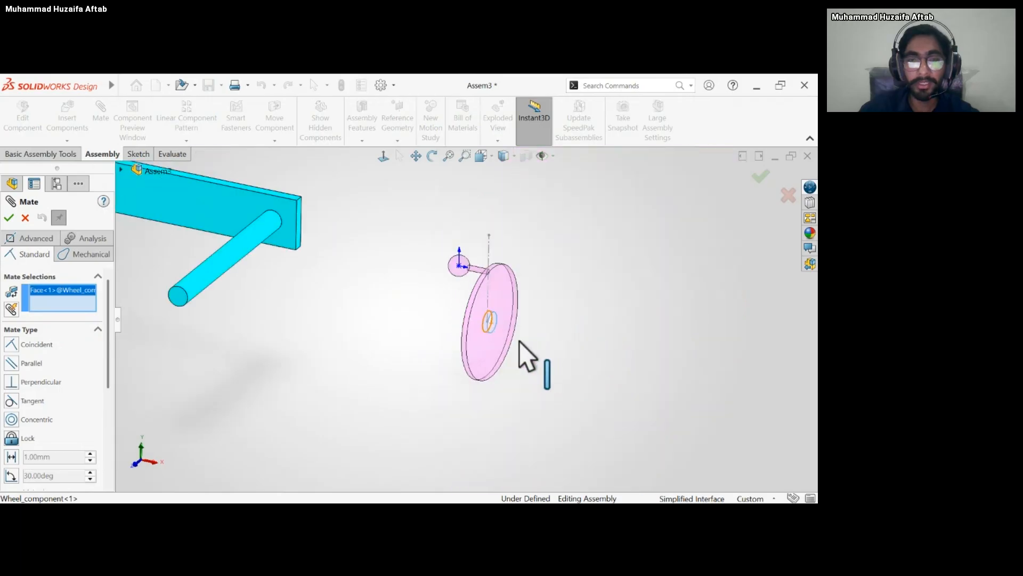
scroll(532, 350, down, 5)
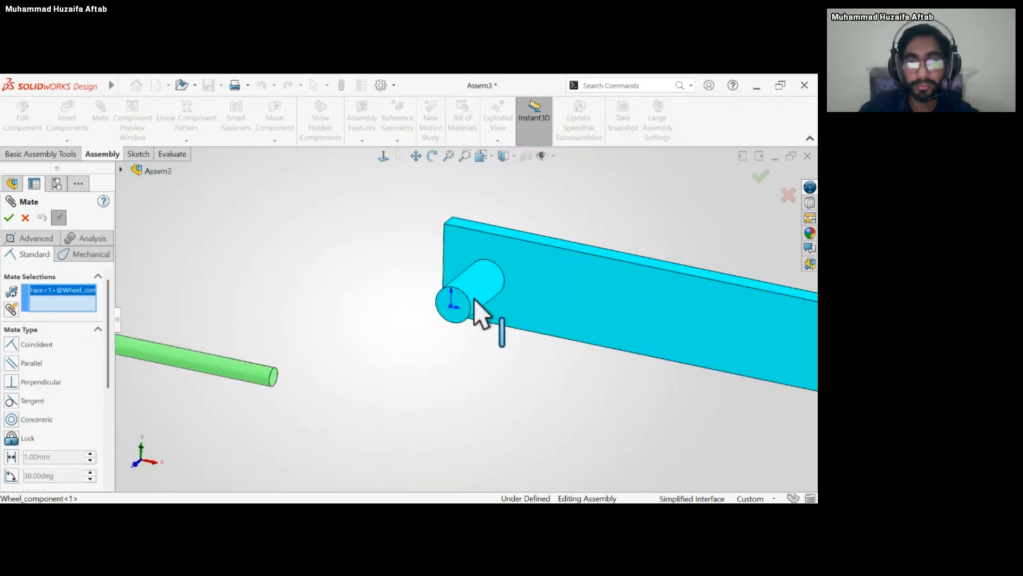
click(476, 306)
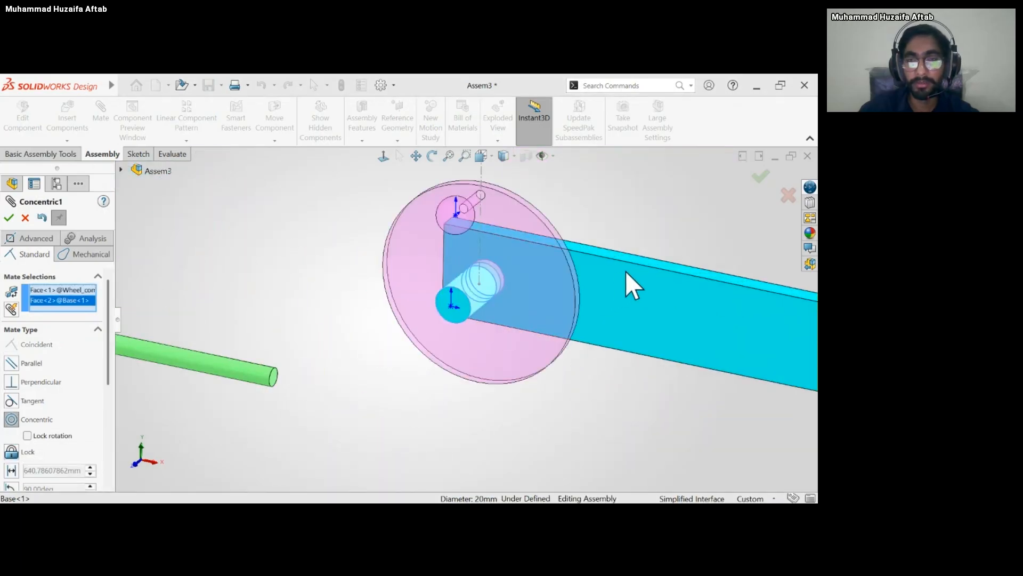
key(Return)
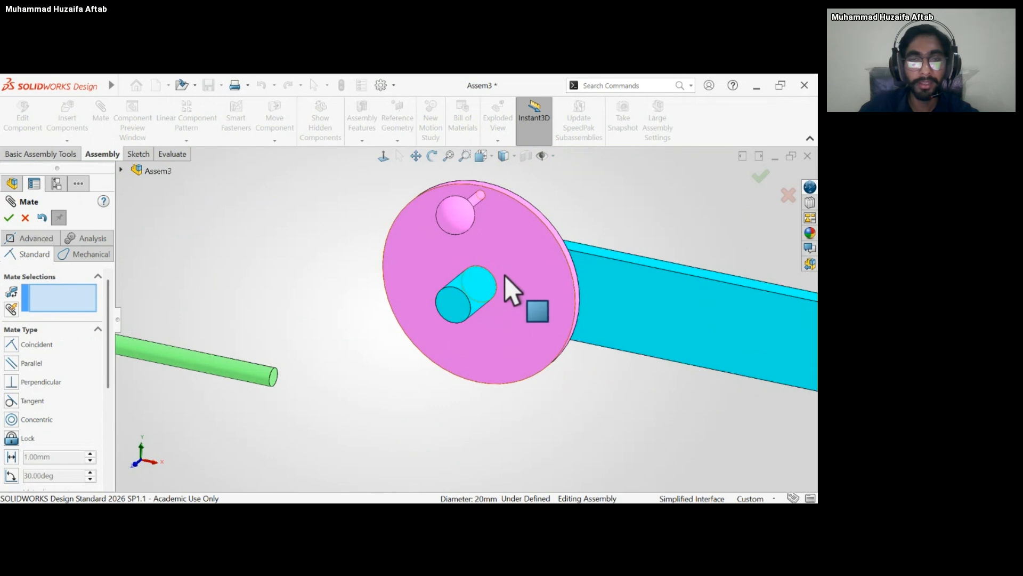
Add a coincident mate between the wheel's front face and the end face of the base's shorter pin.
mouse_move(505, 276)
middle_down()
mouse_move(532, 278)
mouse_move(498, 292)
mouse_move(501, 283)
middle_up()
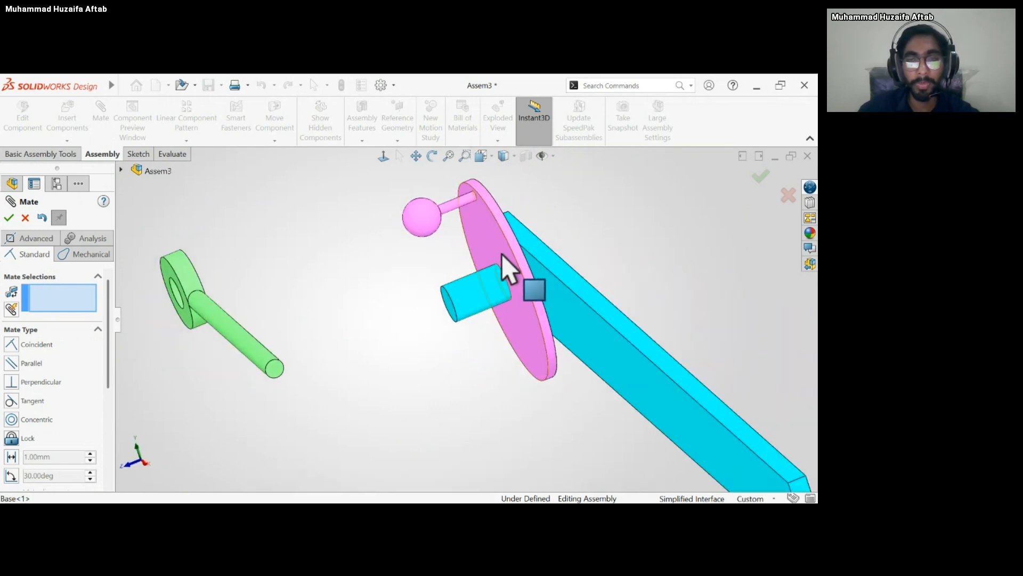
click(484, 239)
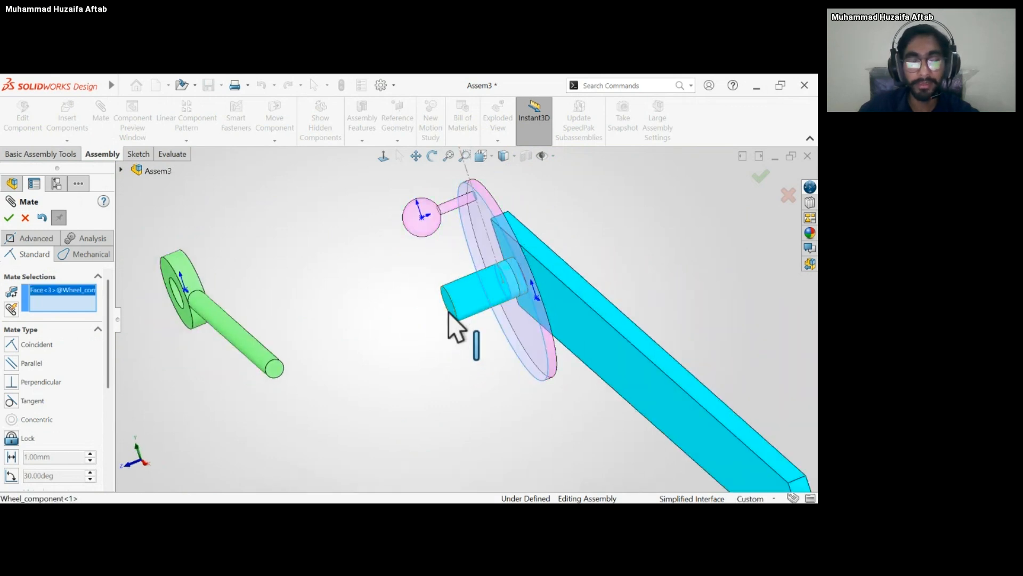
middle_drag(449, 312, 455, 305)
click(455, 305)
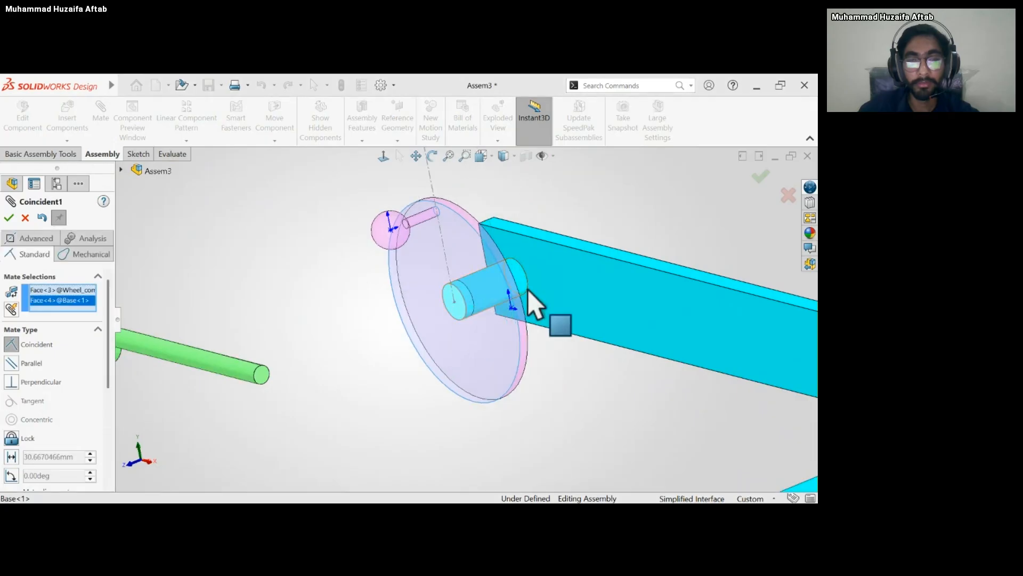
click(588, 274)
Rotate the wheel on its pin to check its motion, and finish mating.
scroll(532, 318, up, 5)
middle_drag(532, 318, 550, 313)
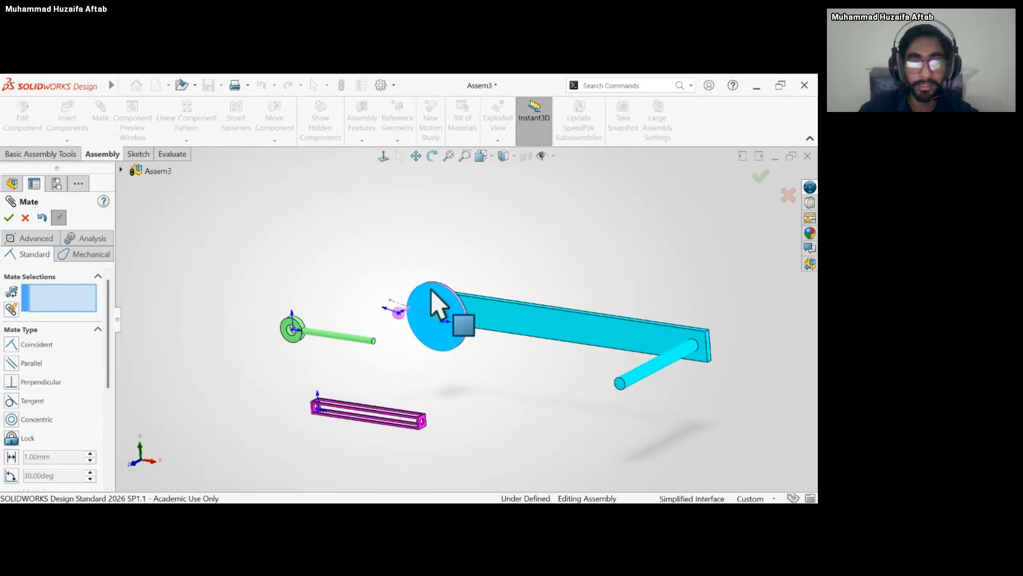
mouse_move(432, 290)
mouse_down()
mouse_move(439, 322)
mouse_move(438, 279)
mouse_up()
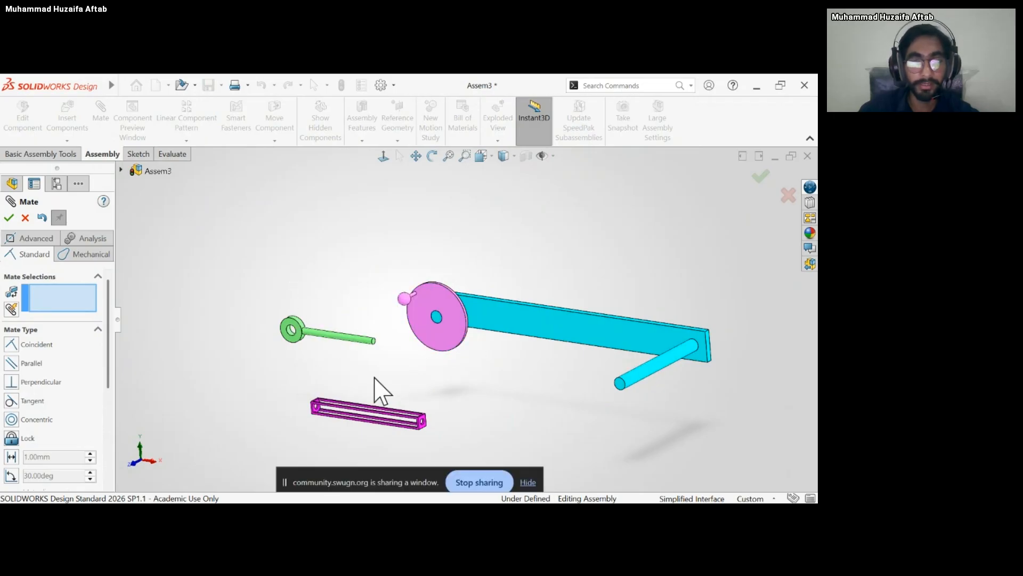
click(25, 217)
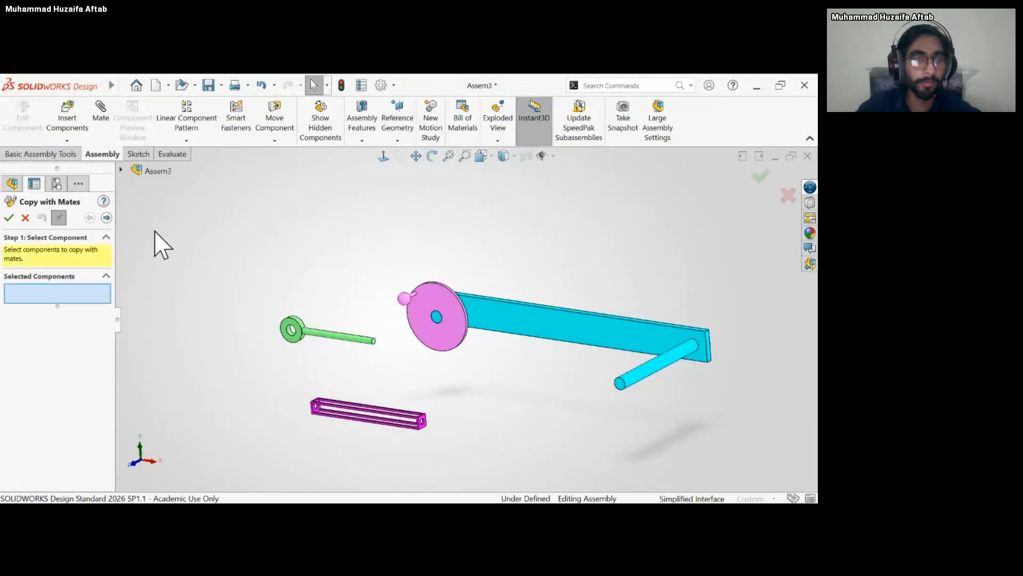
Copy the wheel with its mates onto the base's longer pin, using that pin's cylindrical face and end face as the new references.
click(442, 294)
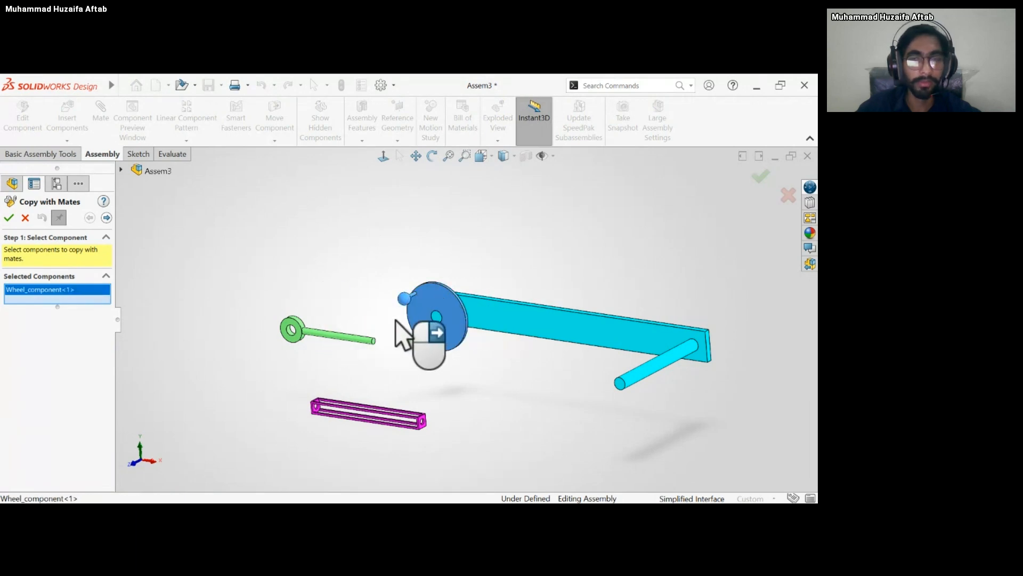
click(105, 218)
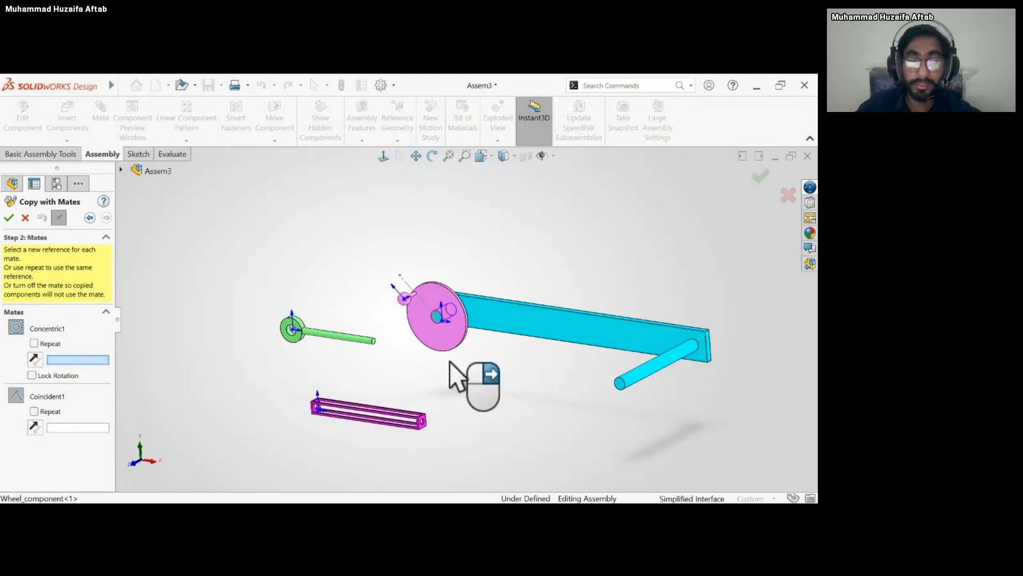
click(648, 367)
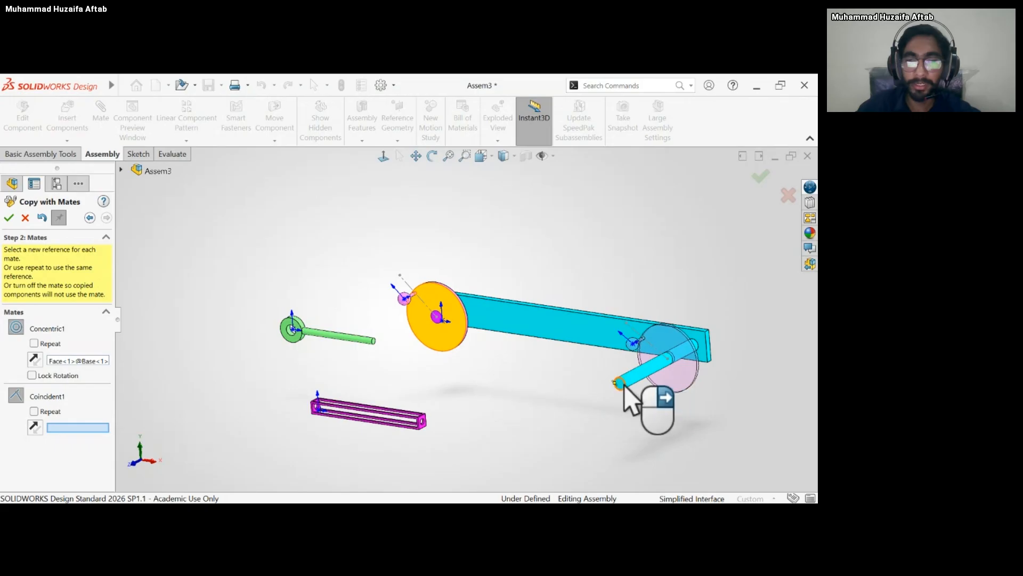
scroll(620, 382, down, 5)
click(569, 366)
scroll(570, 379, up, 3)
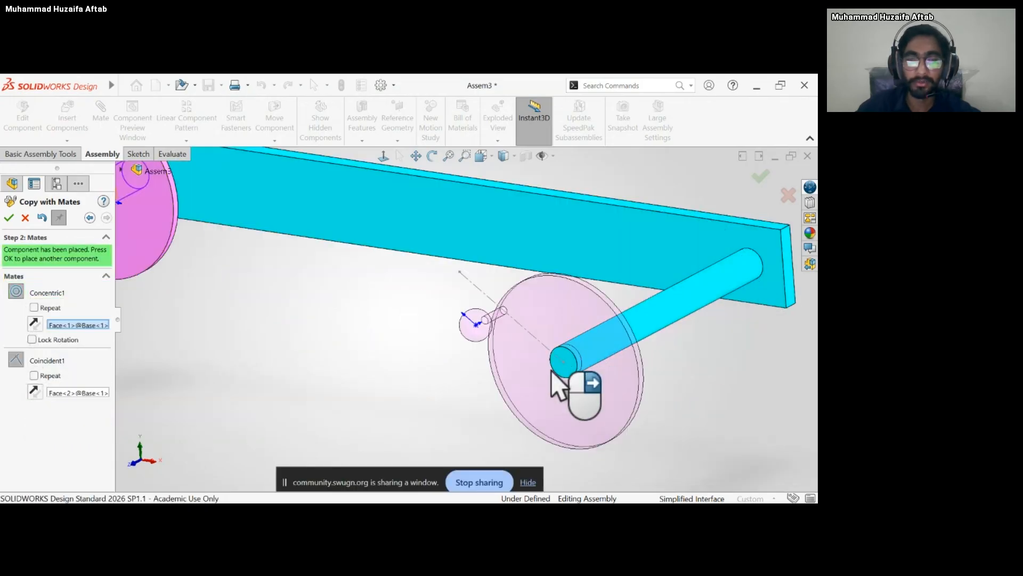
scroll(384, 347, up, 2)
click(8, 217)
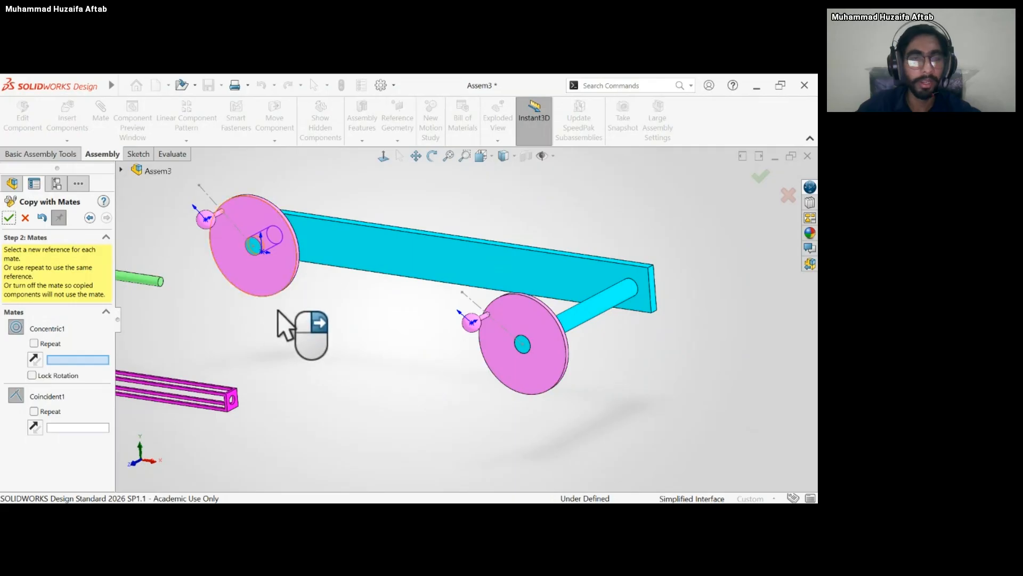
click(25, 218)
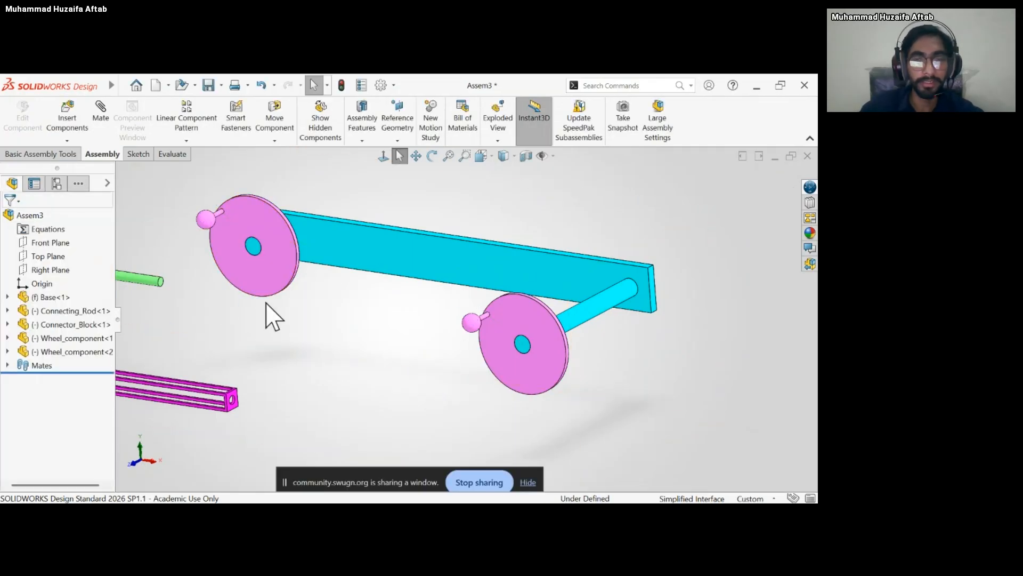
Rotate the copied wheel on the base's longer pin to check its motion.
scroll(491, 331, up, 4)
scroll(487, 321, down, 3)
drag(487, 321, 433, 423)
scroll(261, 324, up, 4)
middle_drag(262, 325, 275, 313)
scroll(334, 341, down, 1)
scroll(366, 367, down, 1)
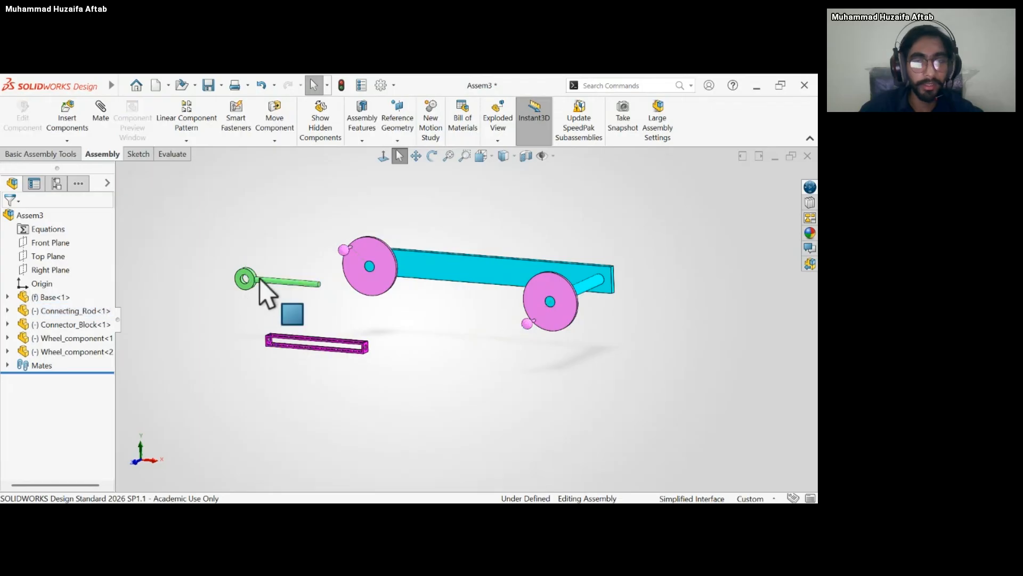
Add a concentric mate between the hole in the connecting rod's ring and the spherical knob of the first wheel.
click(290, 283)
click(253, 299)
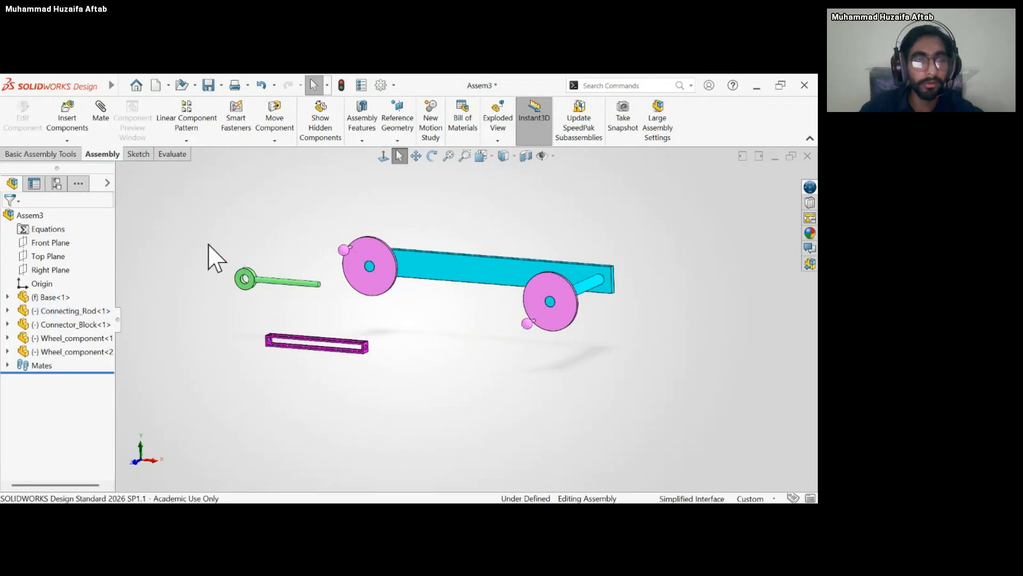
click(100, 115)
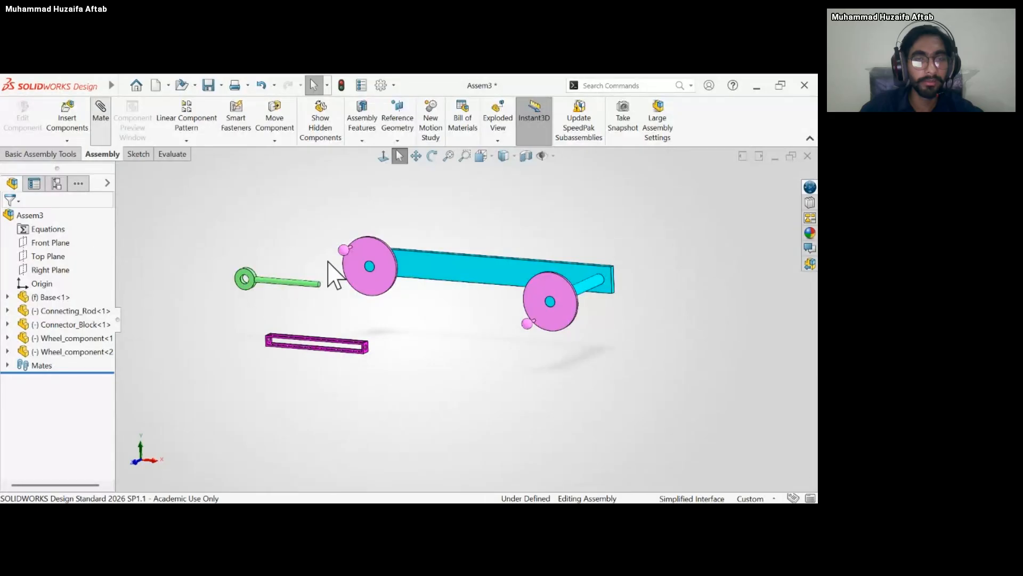
scroll(292, 288, down, 8)
middle_drag(312, 321, 320, 327)
click(363, 320)
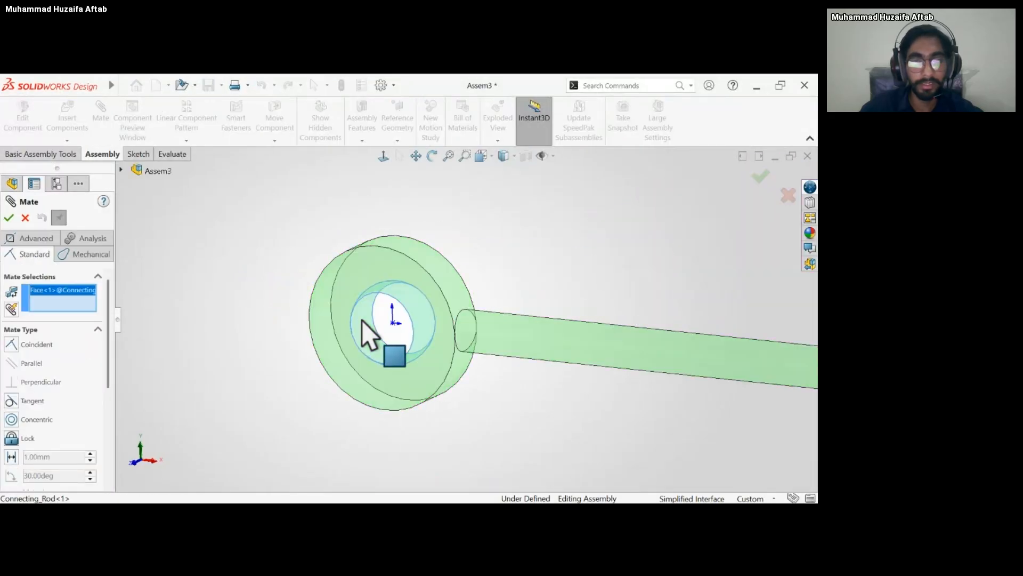
scroll(363, 320, up, 6)
scroll(509, 342, down, 4)
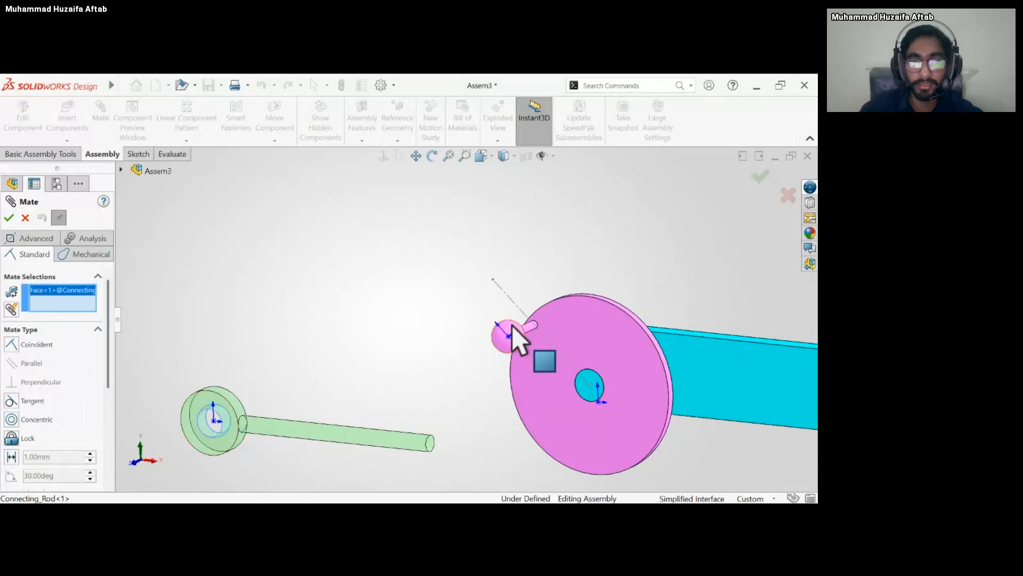
click(513, 333)
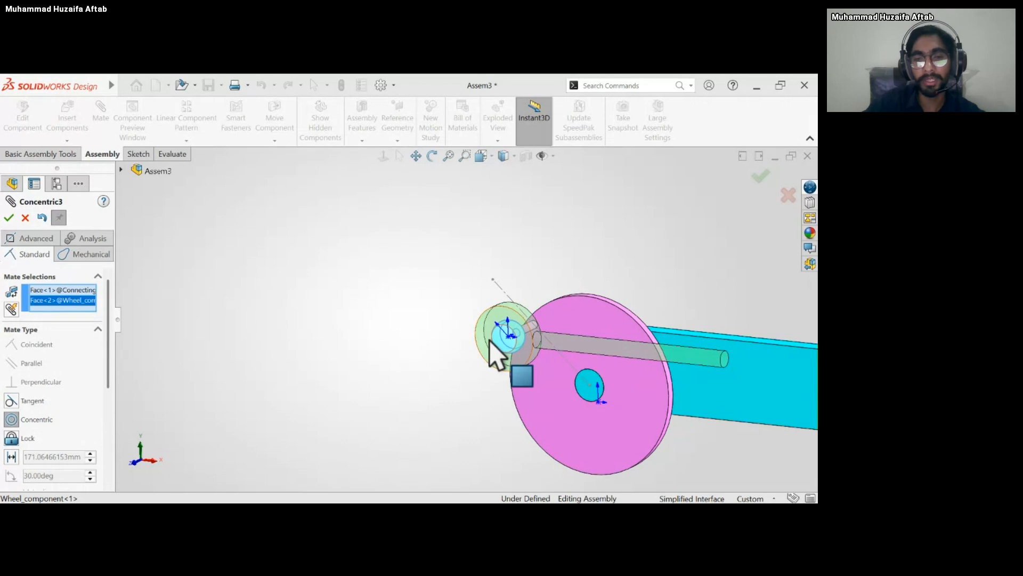
key(Return)
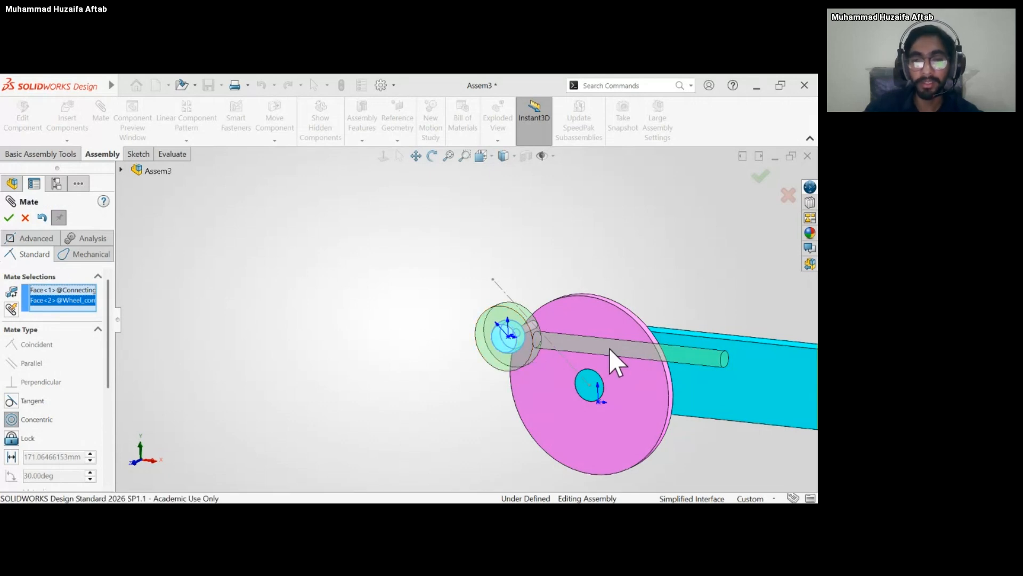
Swing the connecting rod around the first wheel's spherical knob to check its freedom of movement, and finish mating.
drag(674, 359, 703, 366)
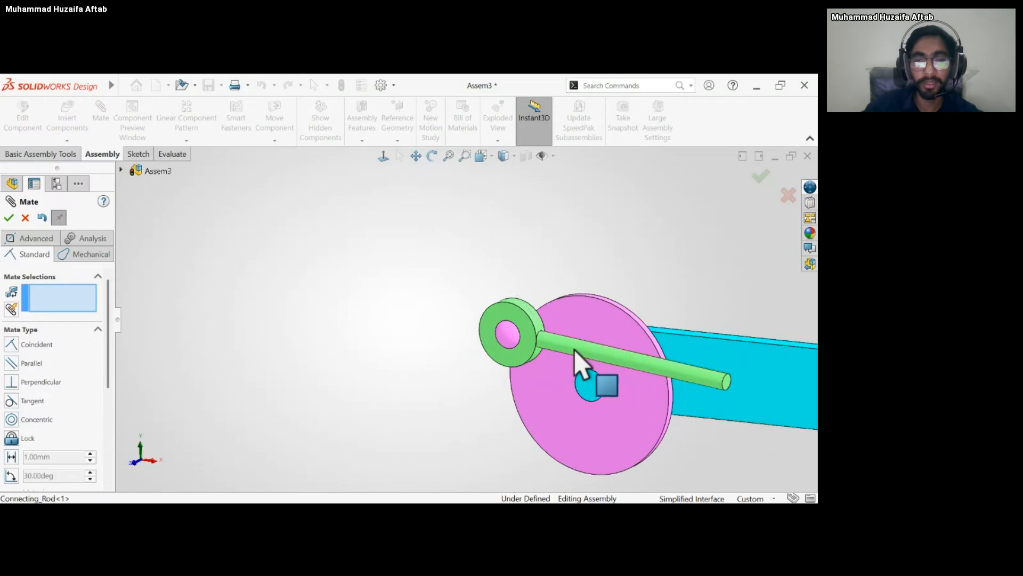
middle_drag(573, 347, 549, 356)
drag(555, 321, 520, 333)
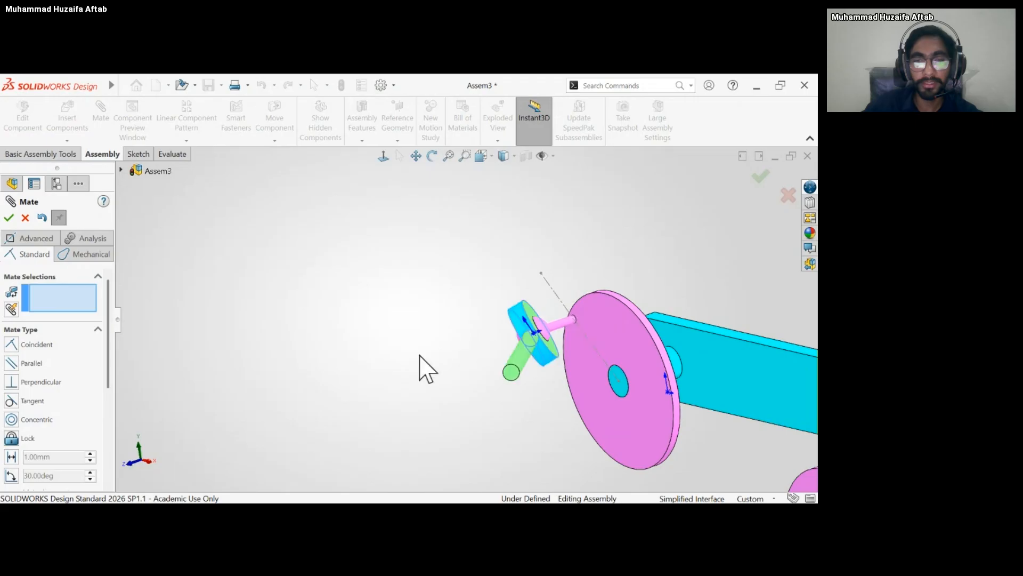
scroll(453, 359, up, 5)
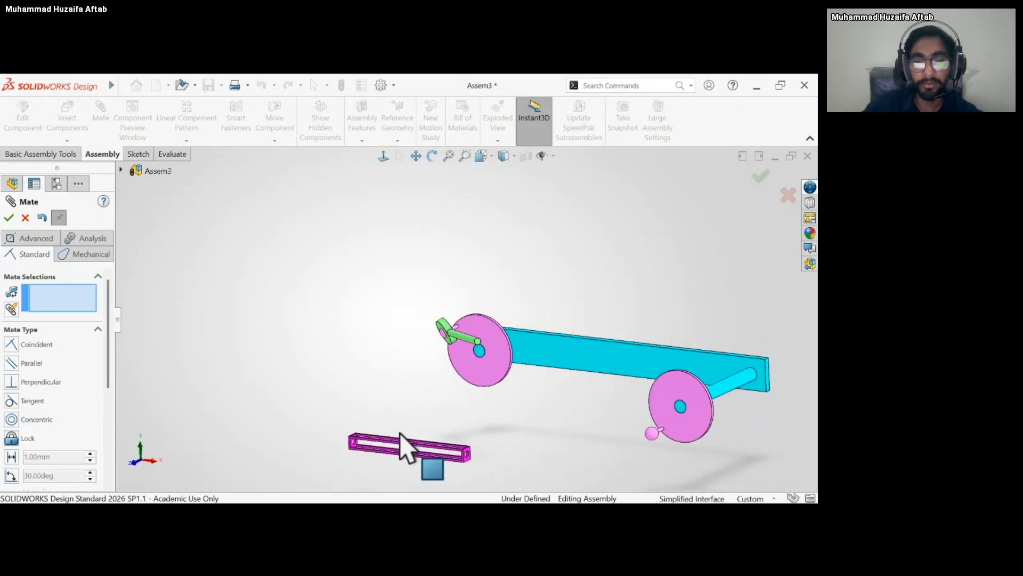
scroll(410, 448, down, 2)
scroll(410, 447, down, 1)
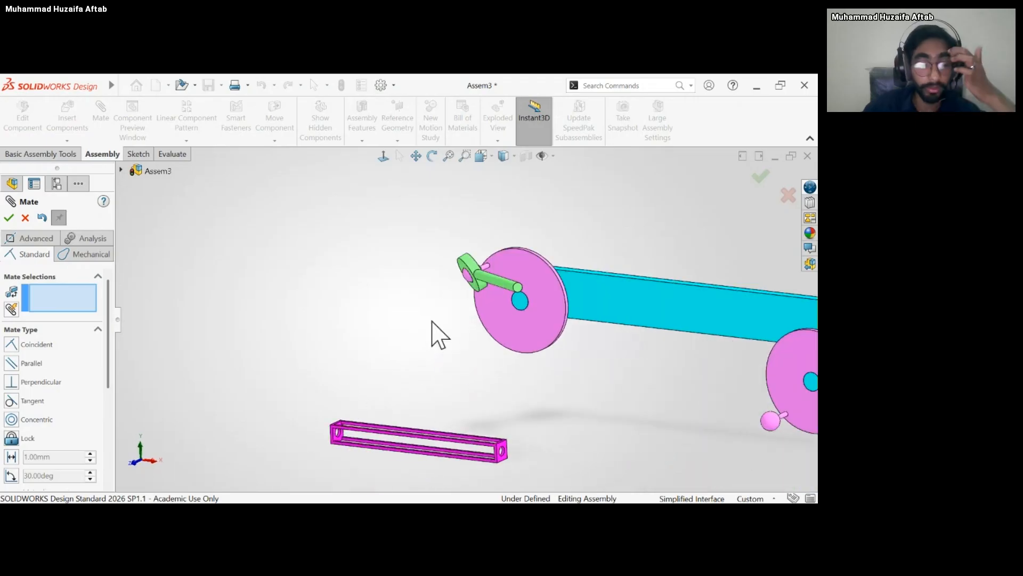
click(9, 218)
Copy the connecting rod with its concentric mate onto the second wheel, using that wheel's spherical knob as the new reference.
scroll(488, 298, up, 2)
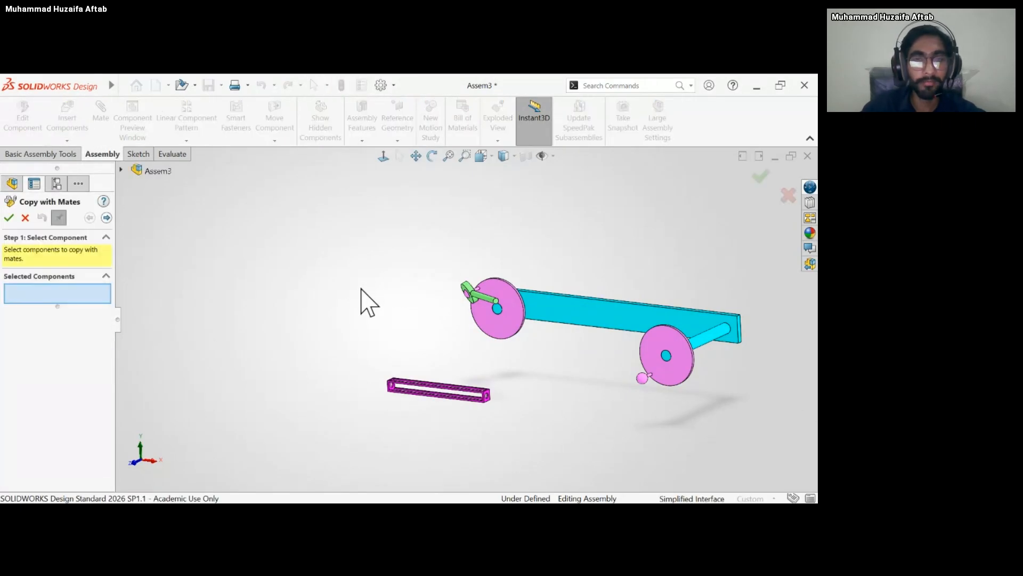
click(472, 292)
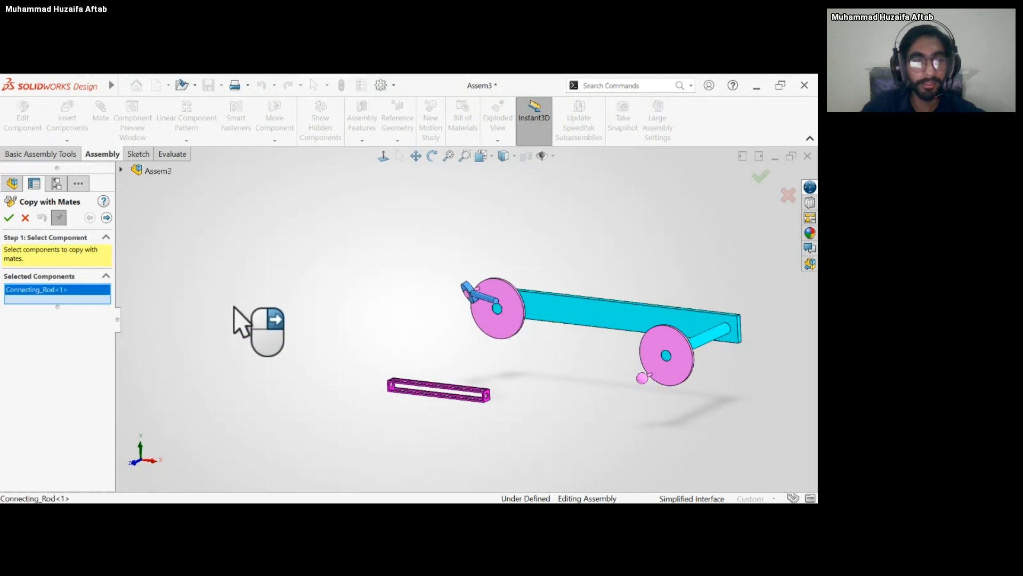
click(107, 218)
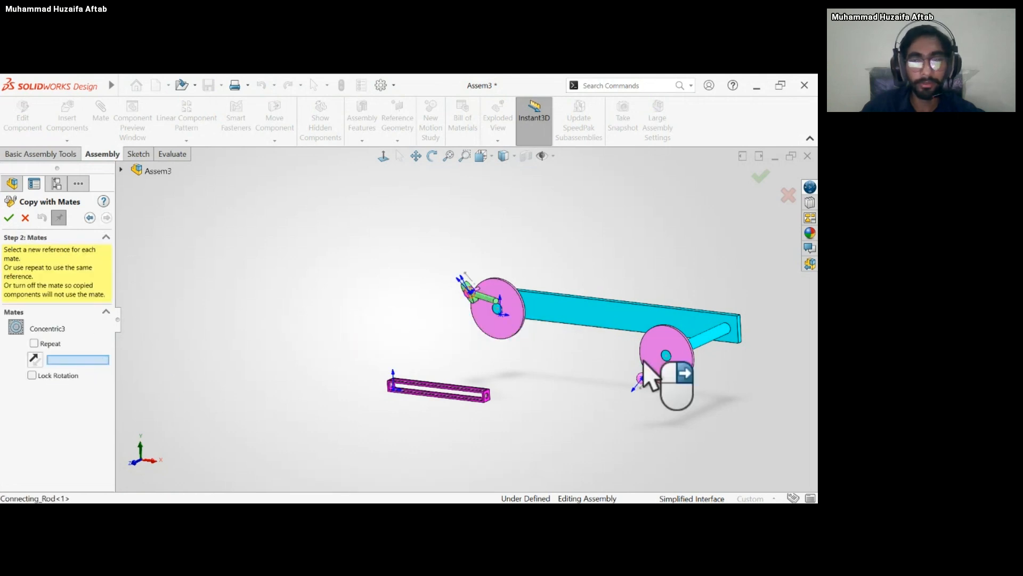
scroll(639, 399, down, 5)
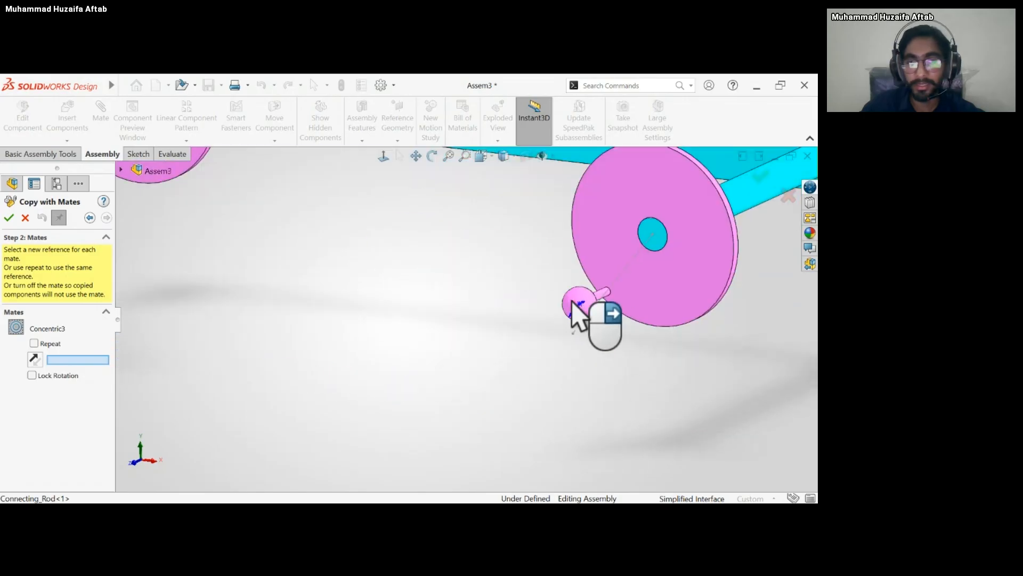
click(575, 305)
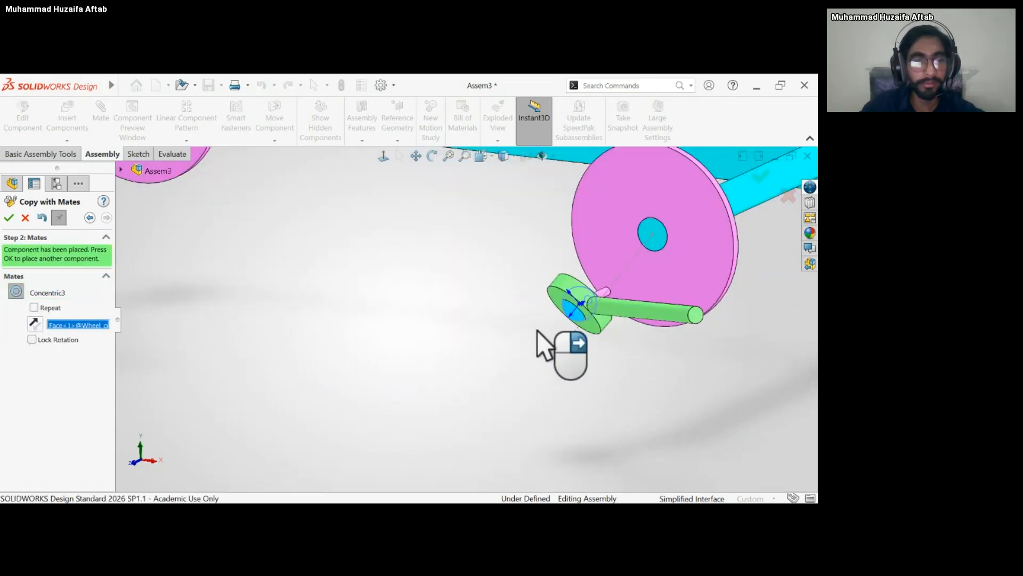
click(8, 218)
scroll(613, 347, up, 3)
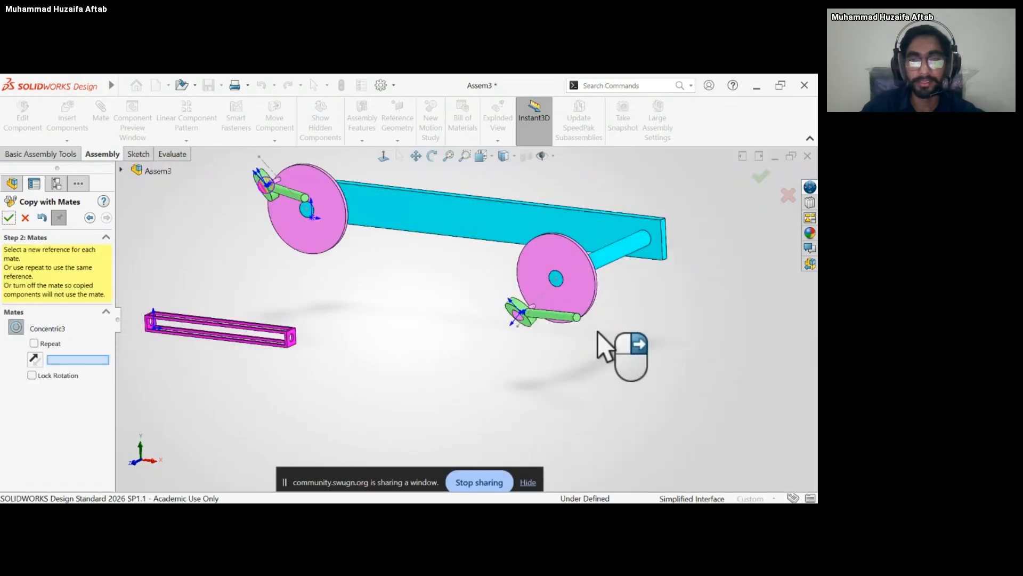
click(8, 217)
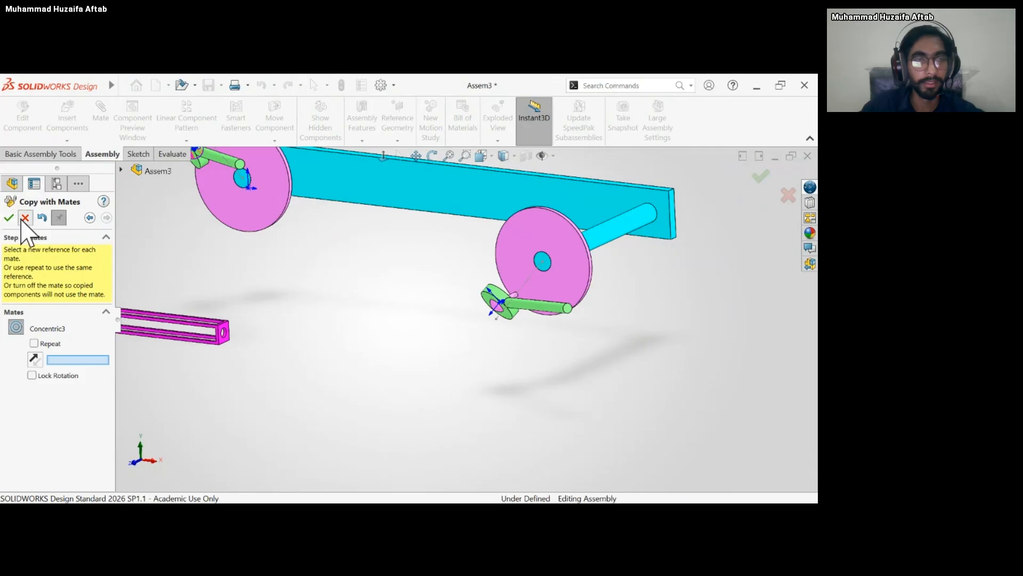
Swing the copied connecting rod around the second wheel's spherical knob to check its motion.
drag(500, 293, 418, 258)
scroll(380, 320, up, 5)
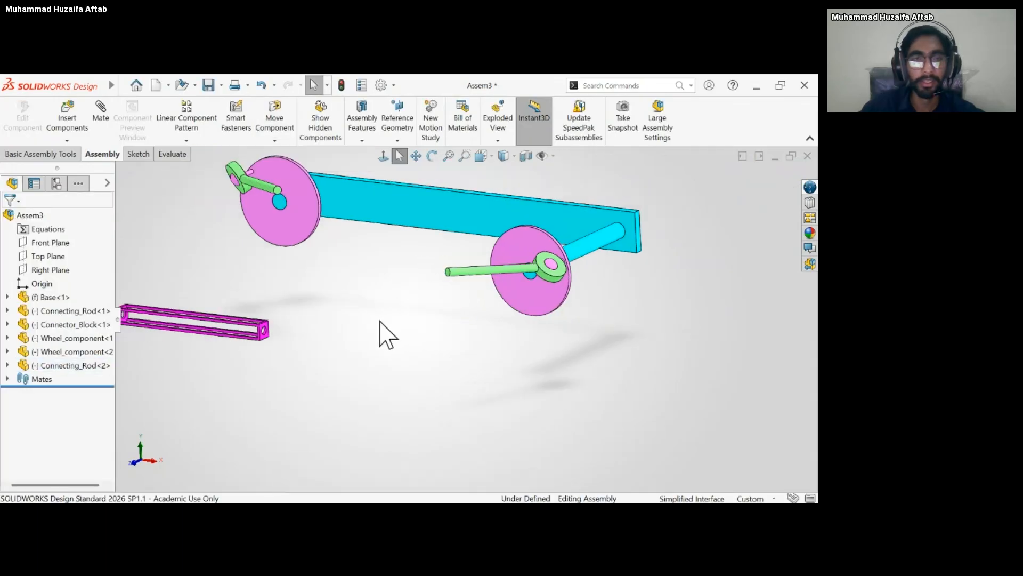
scroll(387, 287, down, 3)
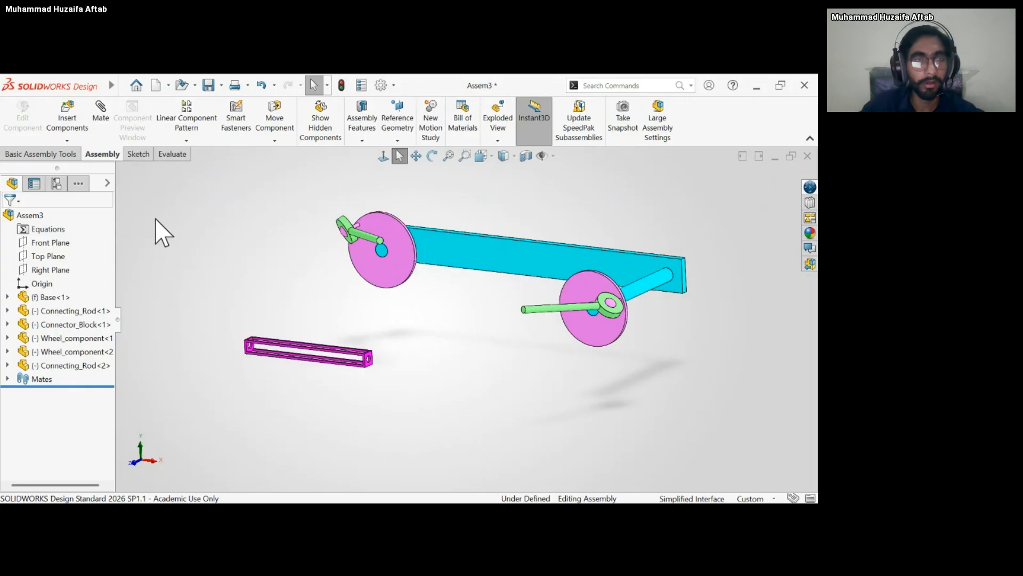
Inspect the connector block's end holes and widen the feature tree to show the full component names.
scroll(265, 389, down, 8)
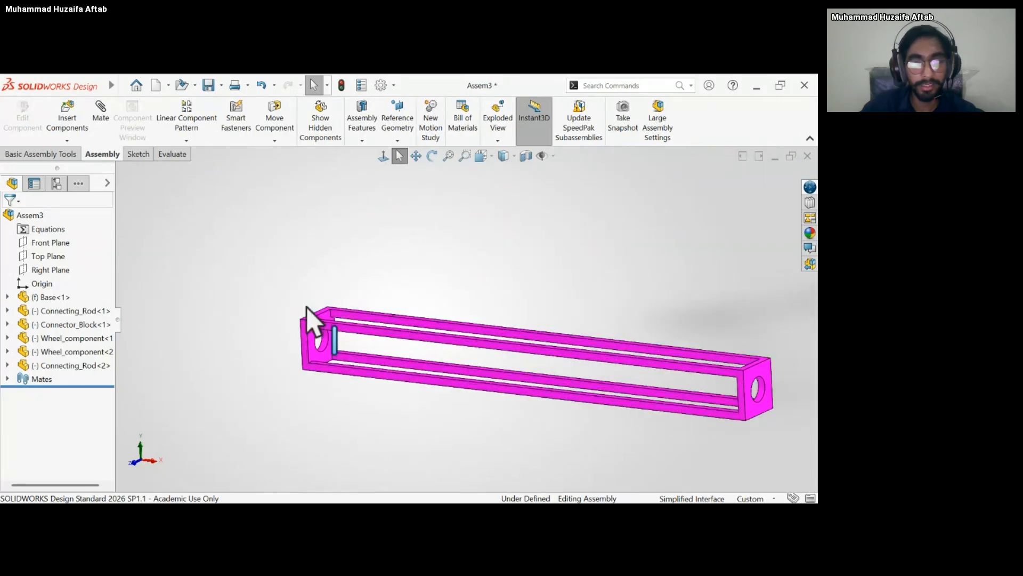
scroll(375, 391, up, 3)
mouse_move(413, 329)
mouse_down()
mouse_move(488, 295)
mouse_move(397, 318)
mouse_move(418, 302)
mouse_move(393, 324)
mouse_up()
scroll(393, 324, up, 3)
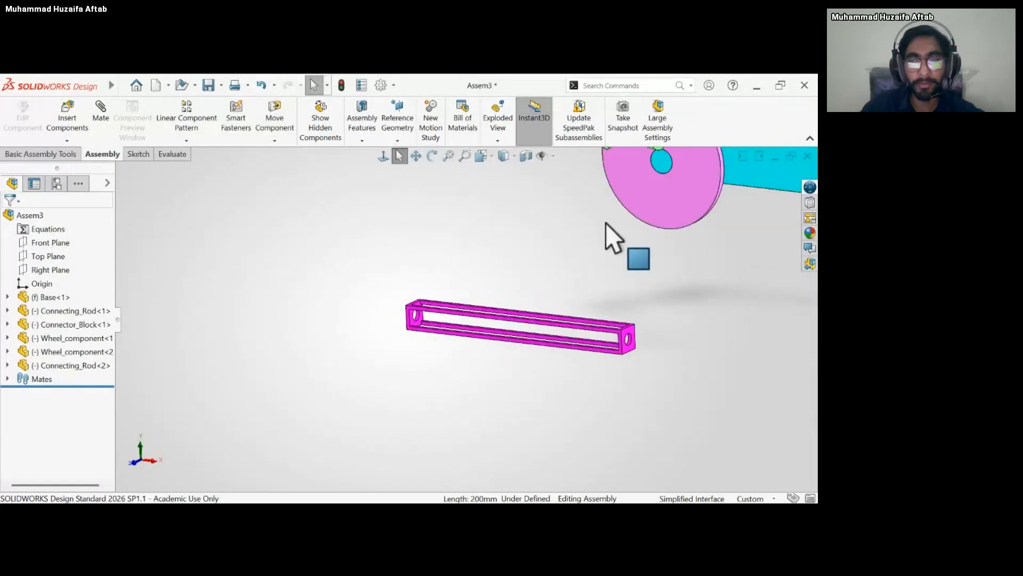
scroll(605, 223, up, 4)
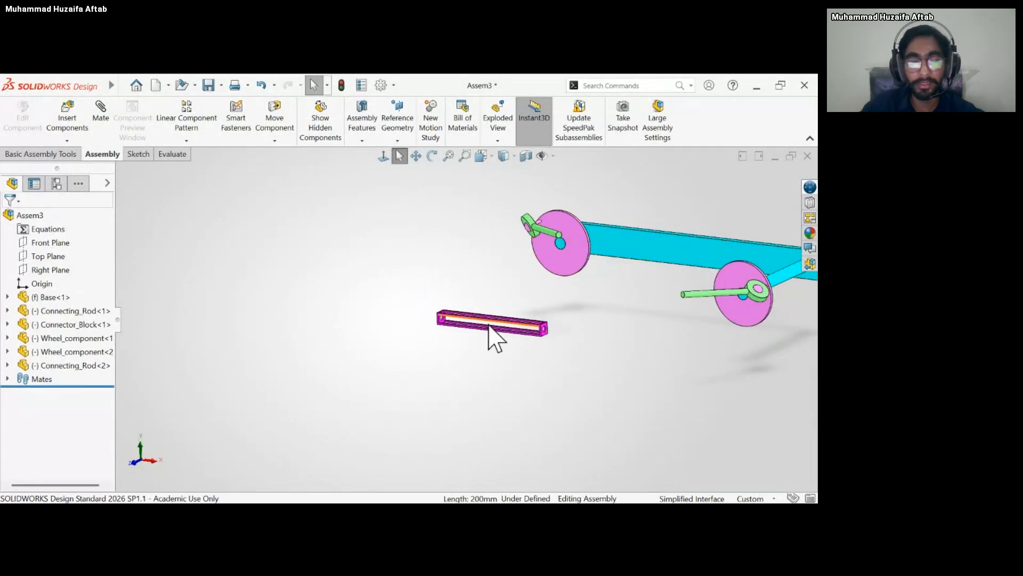
drag(115, 320, 162, 313)
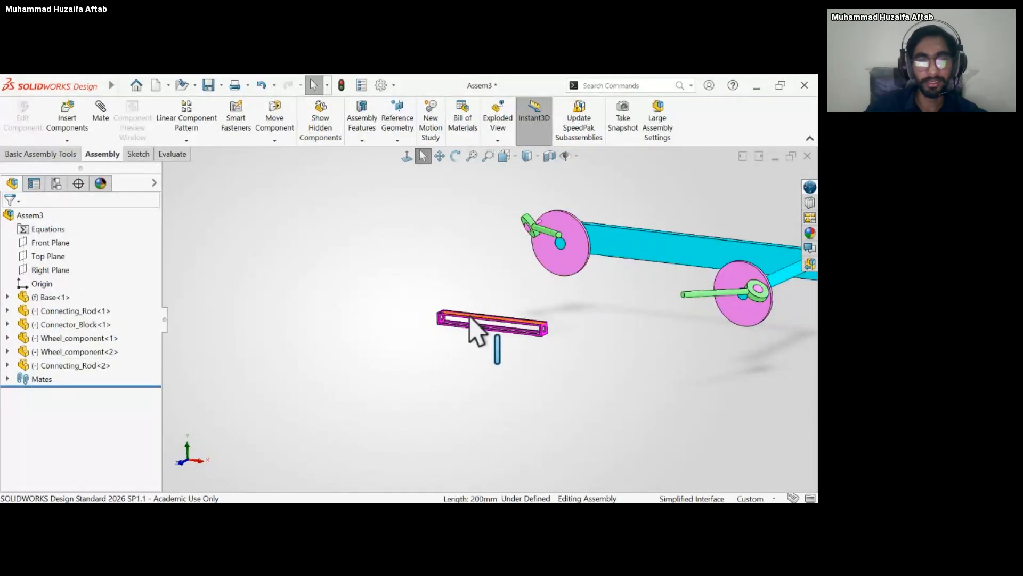
Add a coincident mate between the connector block's end-hole face and the first wheel's sketch line, and move the block to check its motion.
click(101, 132)
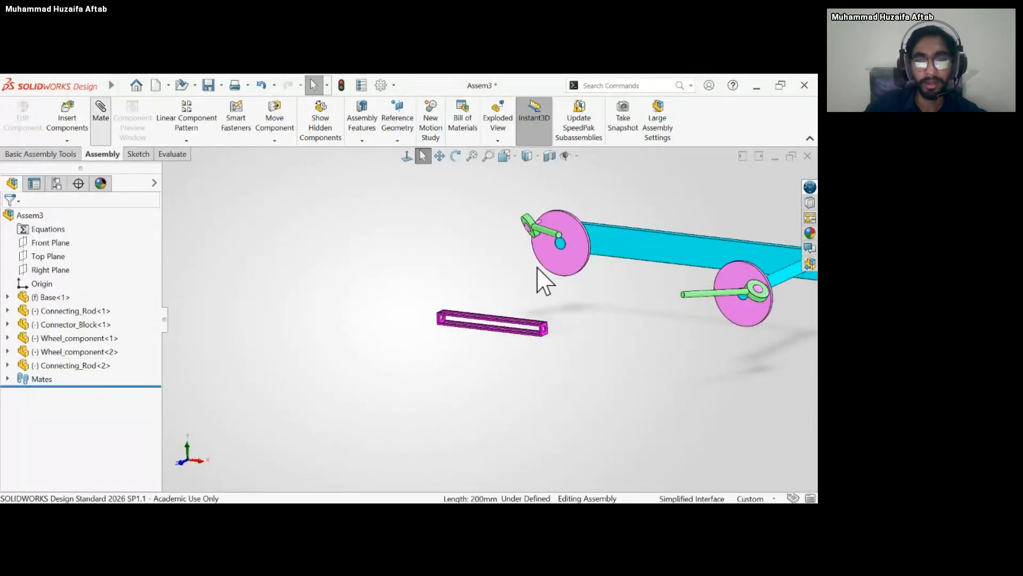
click(467, 332)
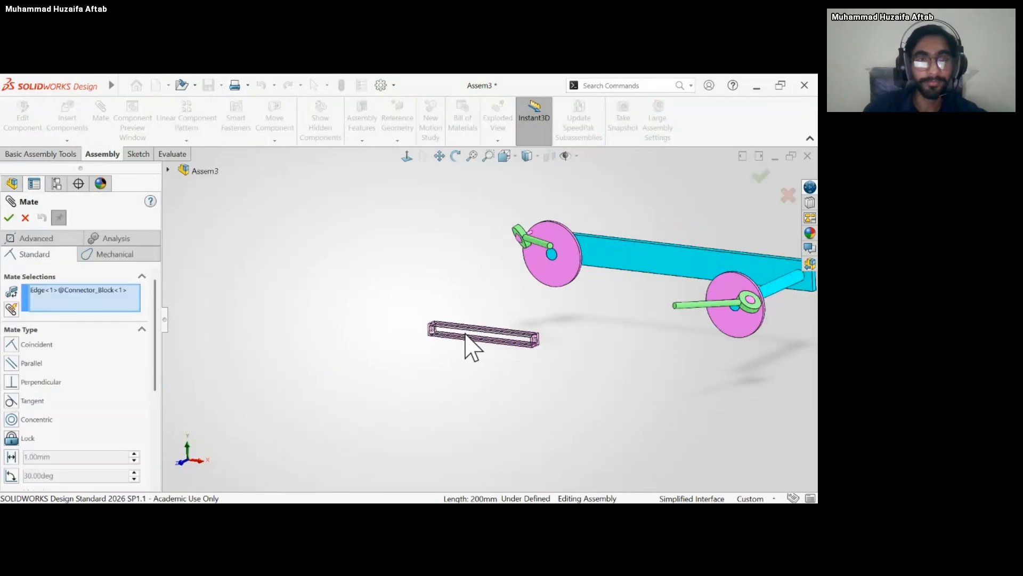
scroll(468, 333, down, 4)
click(104, 293)
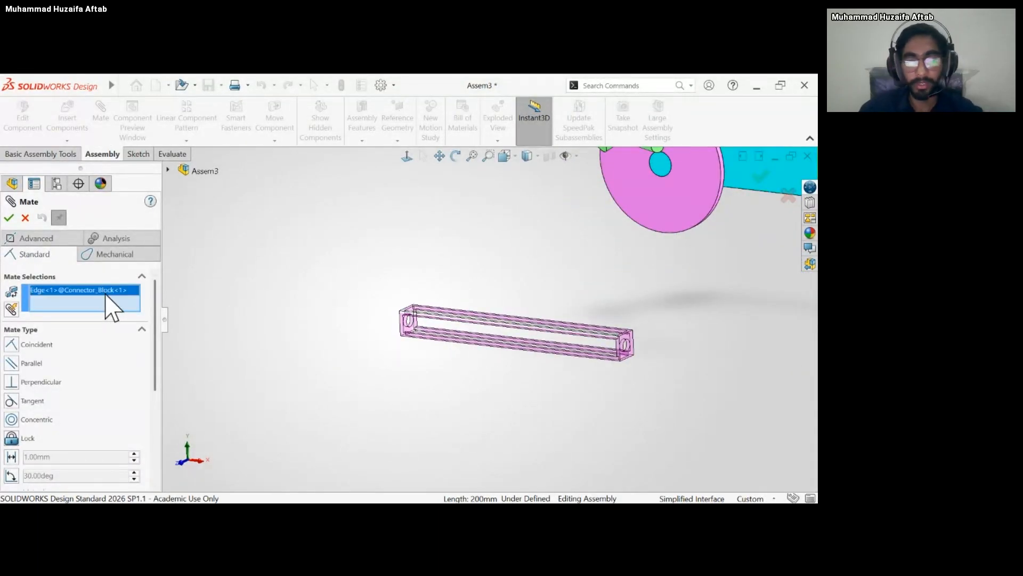
key(Delete)
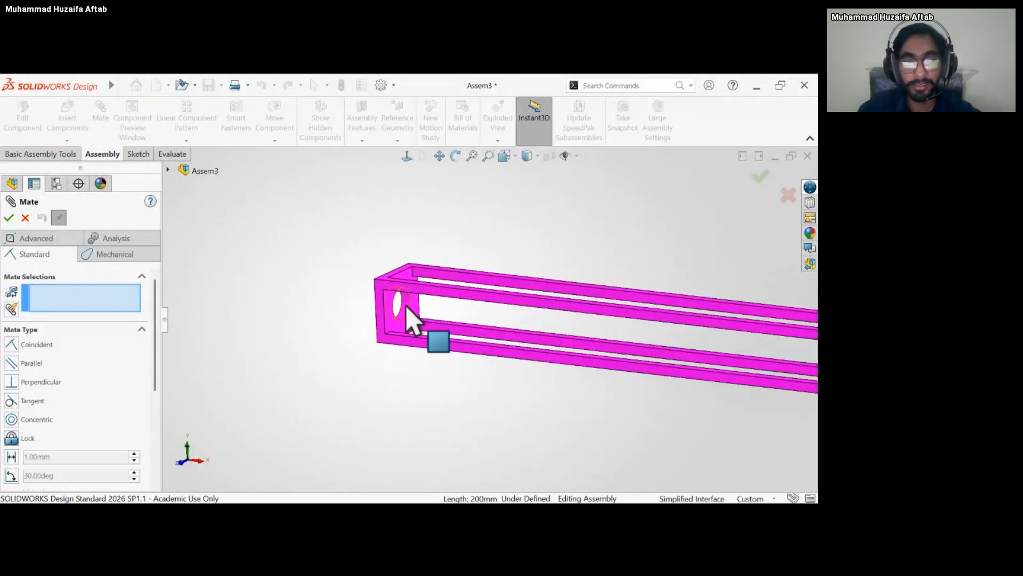
click(415, 325)
scroll(463, 283, up, 5)
scroll(592, 244, down, 3)
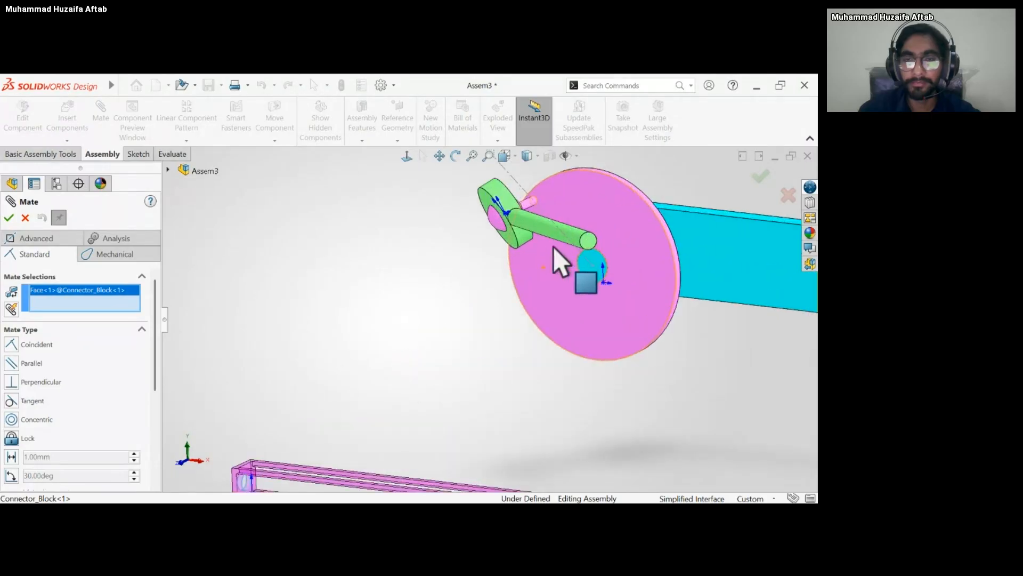
click(570, 249)
scroll(613, 291, up, 3)
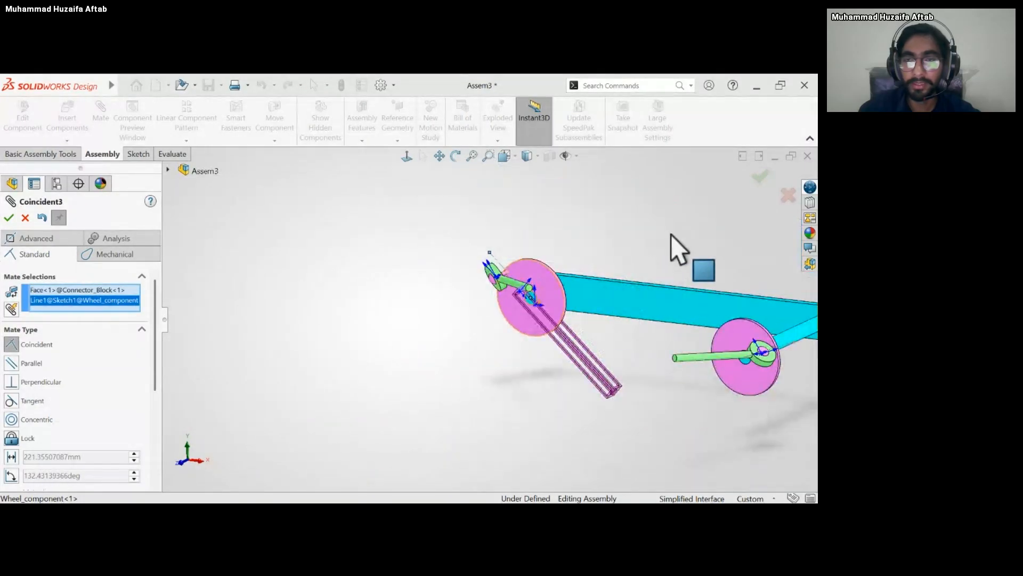
right_click(722, 224)
drag(597, 351, 570, 326)
drag(580, 366, 624, 366)
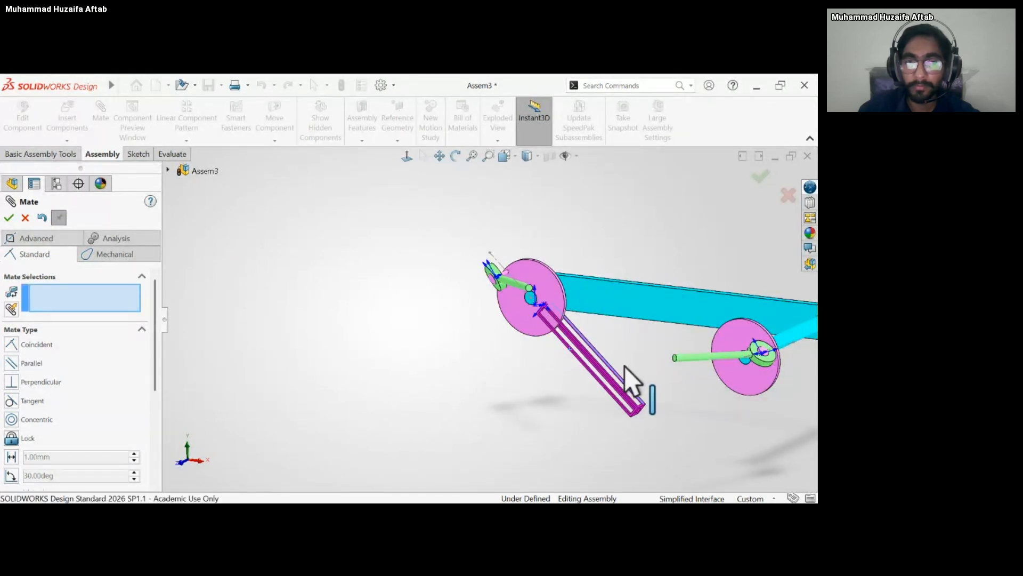
Add a mate aligning the connector block's other end hole with the cylindrical shaft of the second wheel's connecting rod.
scroll(625, 366, down, 5)
scroll(614, 373, down, 2)
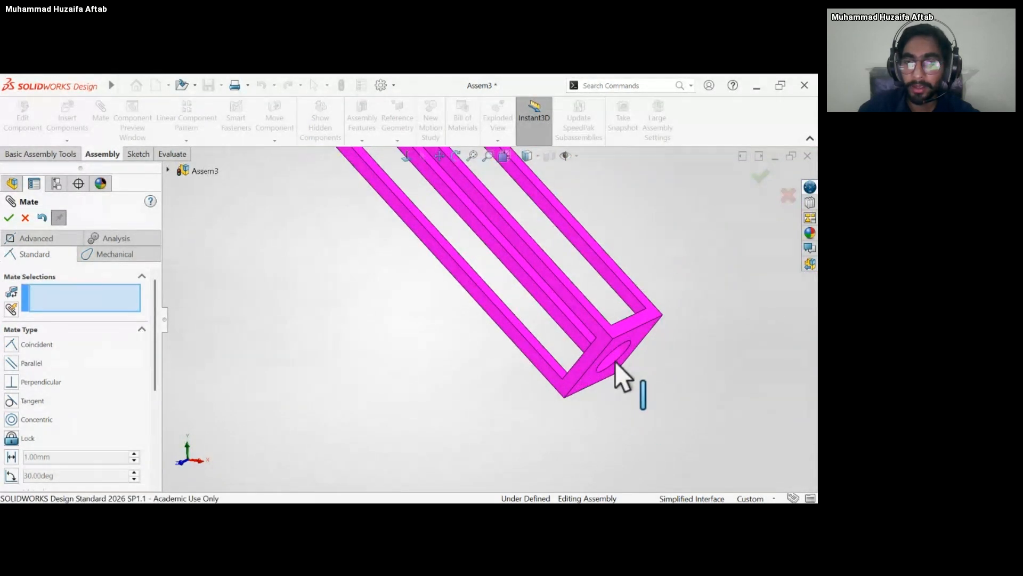
click(613, 357)
scroll(613, 357, up, 3)
scroll(613, 357, up, 3)
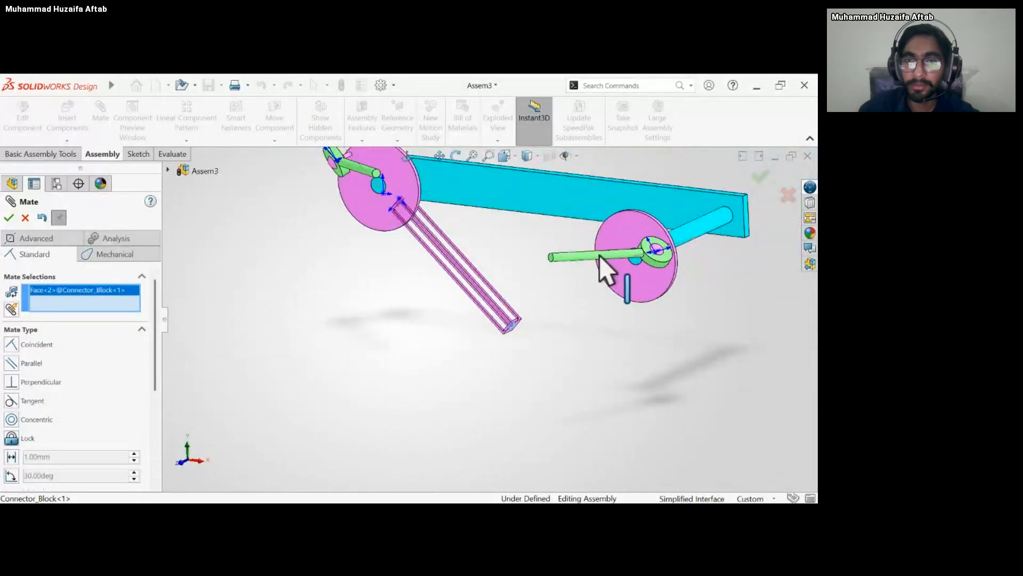
click(580, 256)
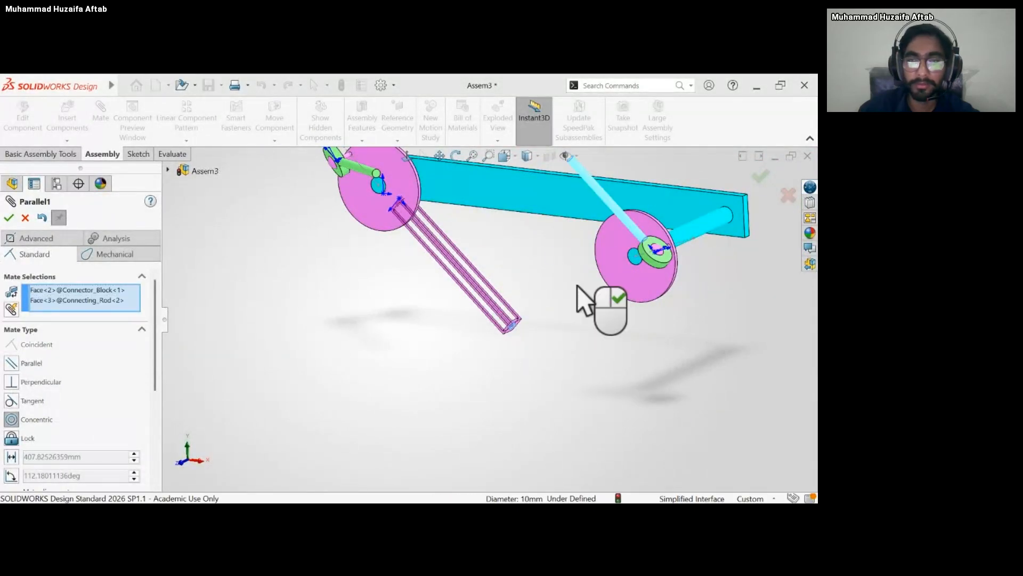
click(721, 300)
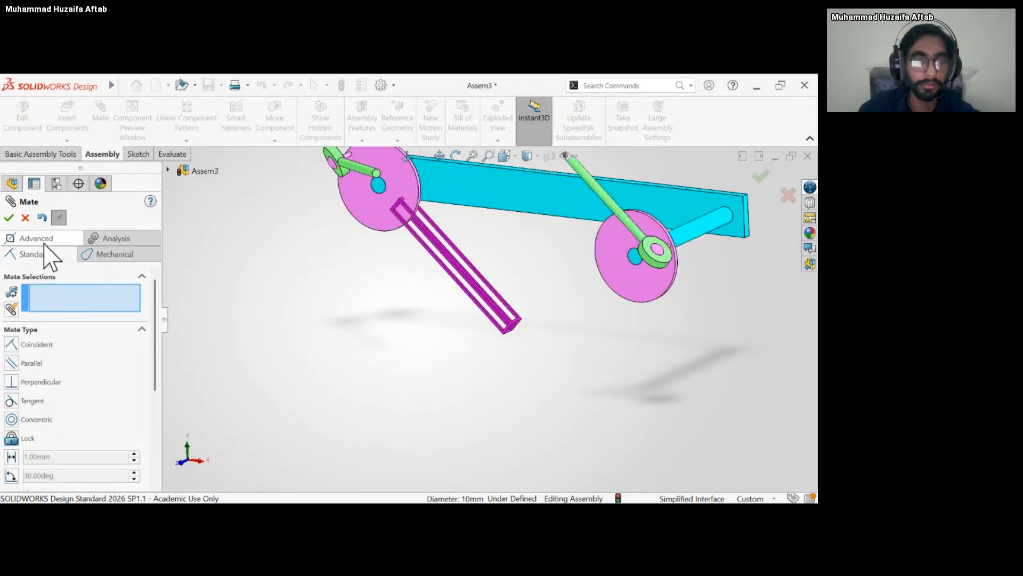
Swing the second wheel's connecting rod so that its shaft points towards the connector block's end hole.
key(Escape)
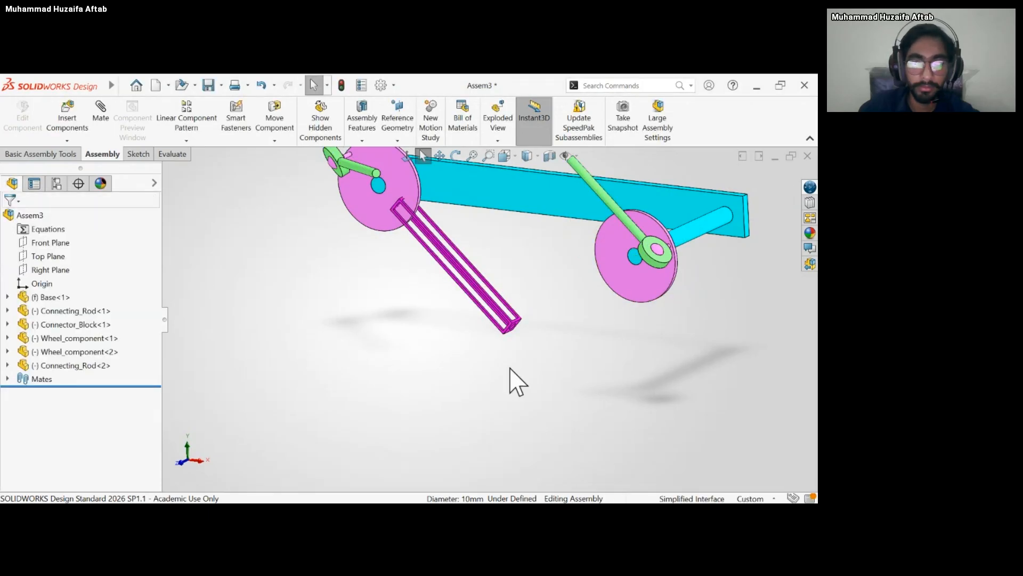
scroll(507, 282, up, 4)
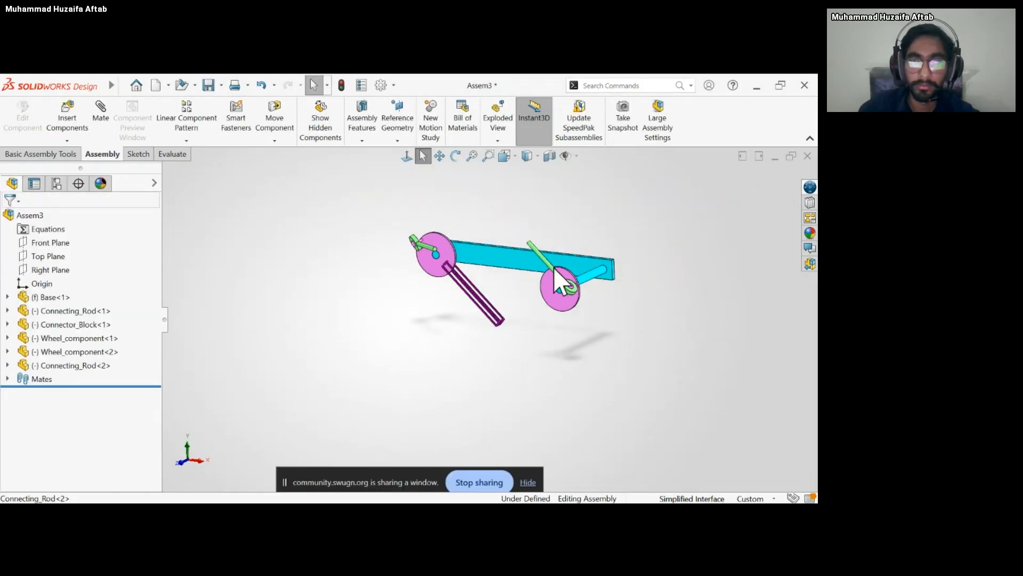
drag(536, 277, 531, 273)
scroll(529, 267, down, 8)
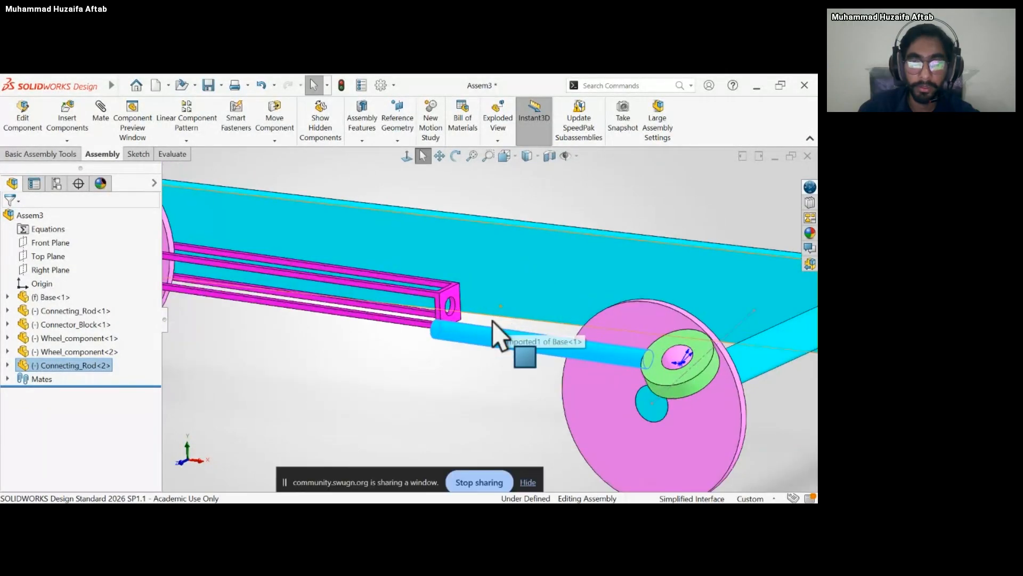
middle_drag(492, 320, 512, 324)
scroll(567, 333, down, 6)
click(547, 393)
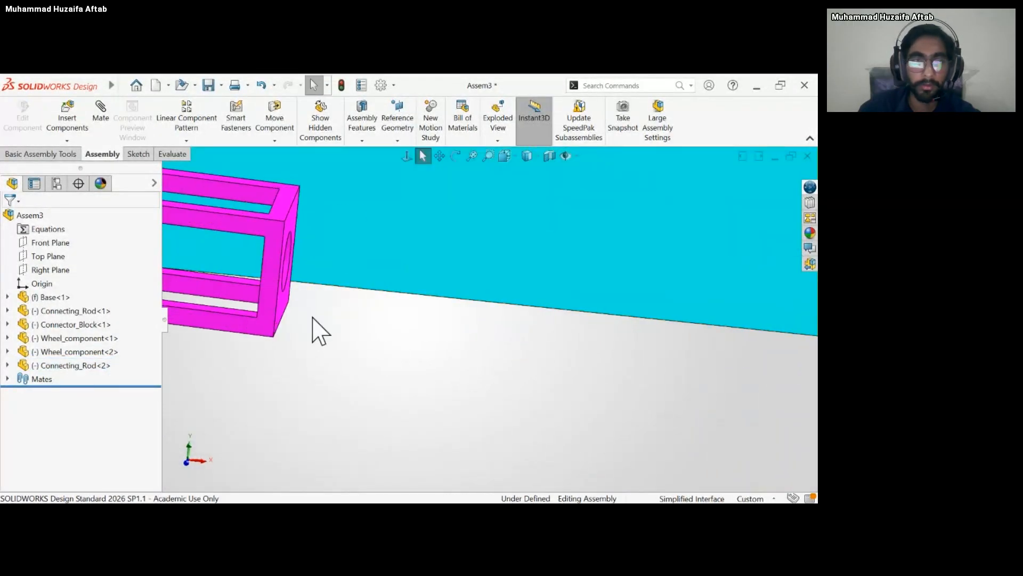
scroll(313, 317, up, 8)
Add a coincident mate between the second connecting rod's end face and the connector block's inner end face, and move the rod to check it.
click(103, 128)
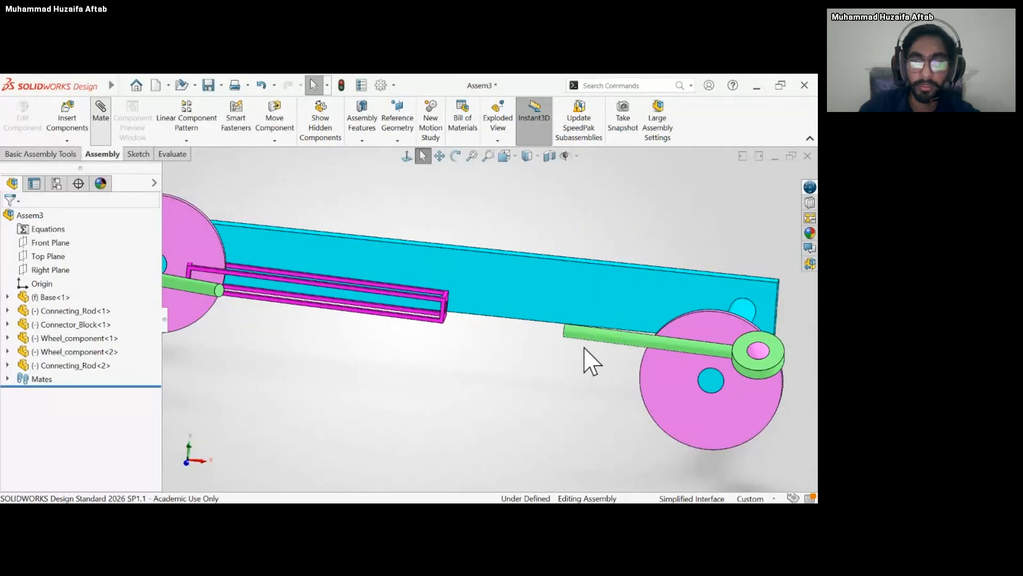
middle_drag(526, 351, 533, 342)
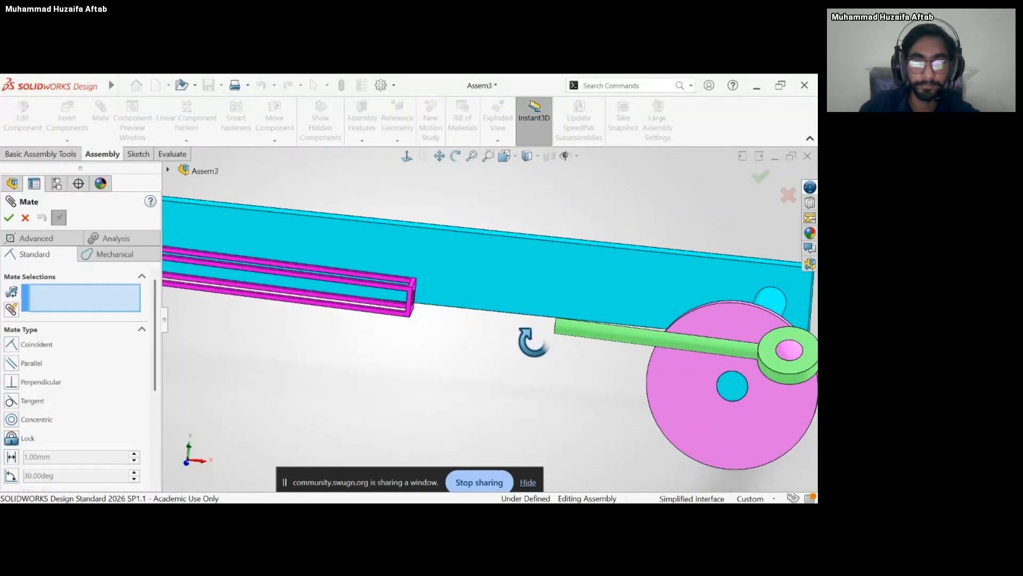
scroll(628, 358, up, 5)
scroll(508, 289, down, 8)
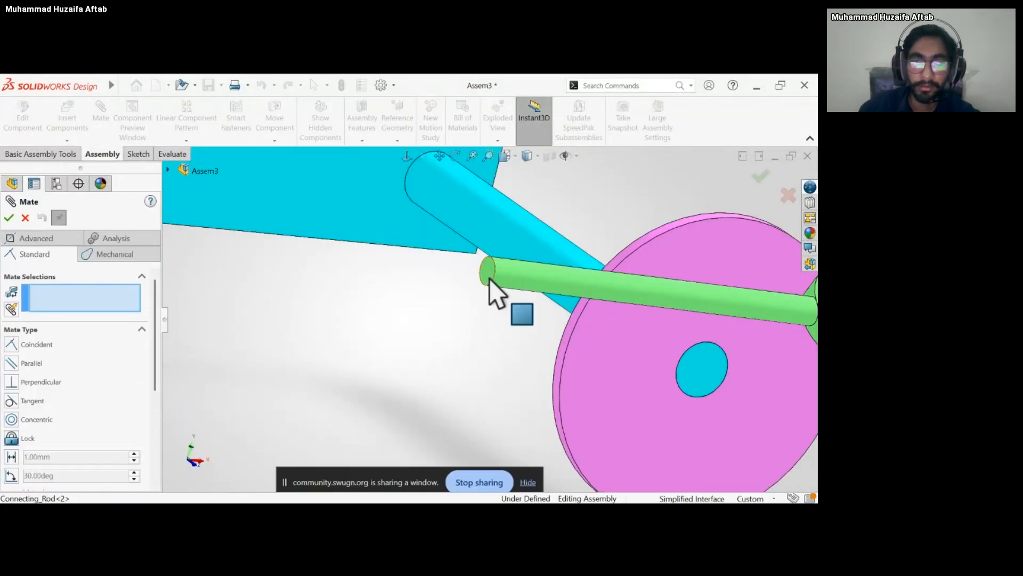
click(489, 278)
scroll(421, 304, up, 5)
scroll(352, 301, down, 6)
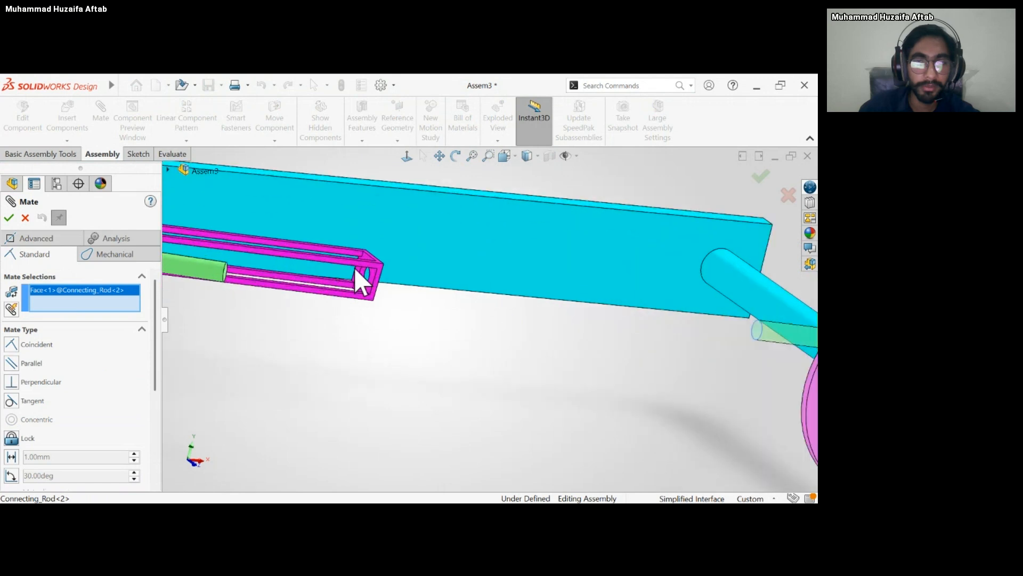
scroll(359, 280, down, 4)
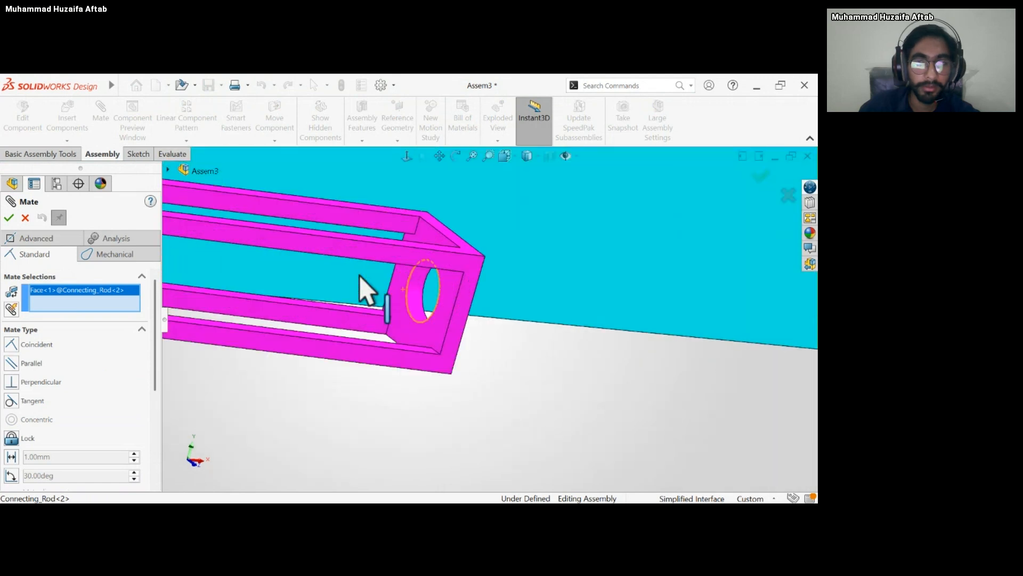
click(403, 295)
scroll(725, 339, up, 3)
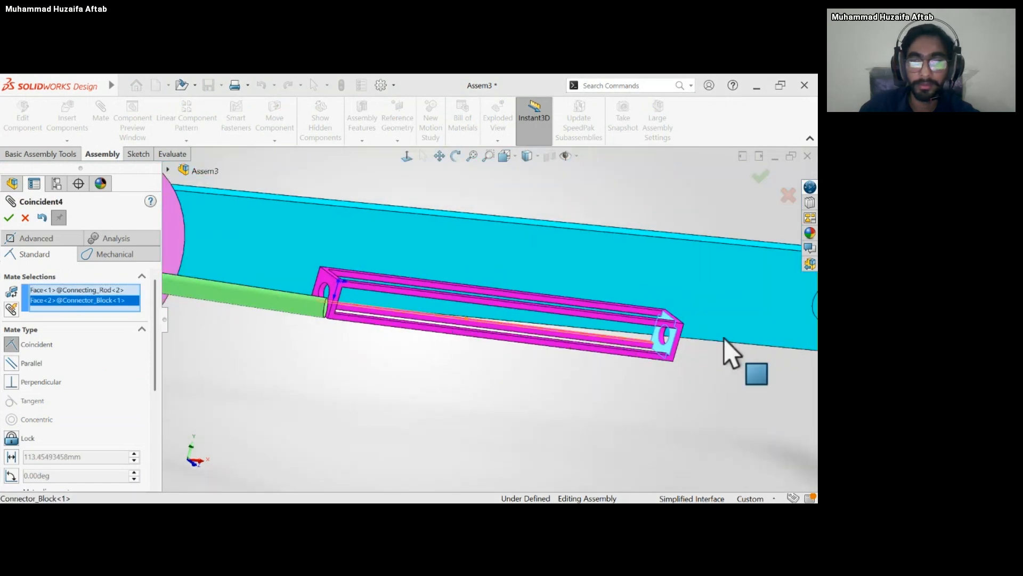
scroll(724, 338, up, 3)
key(Return)
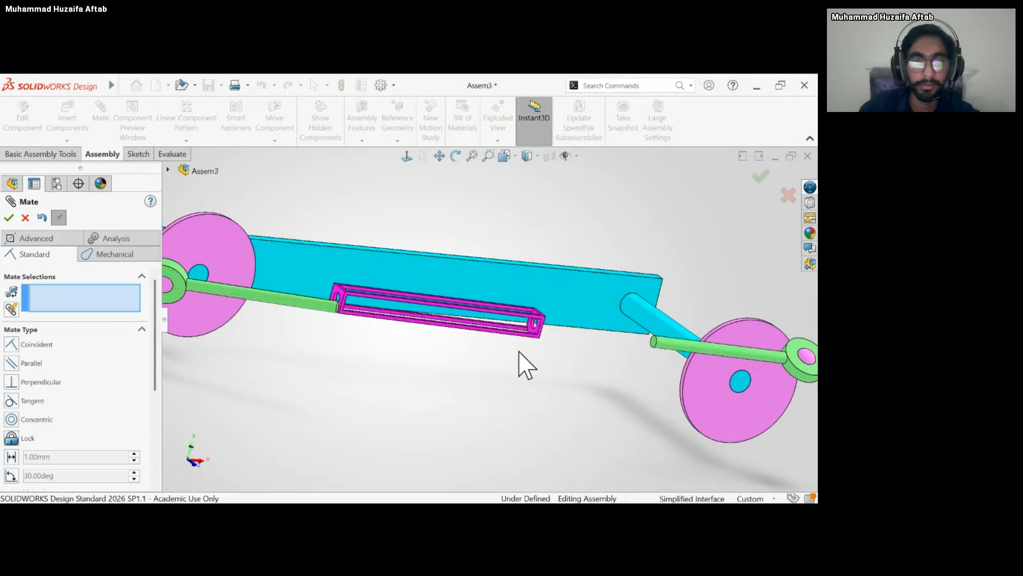
scroll(544, 368, up, 2)
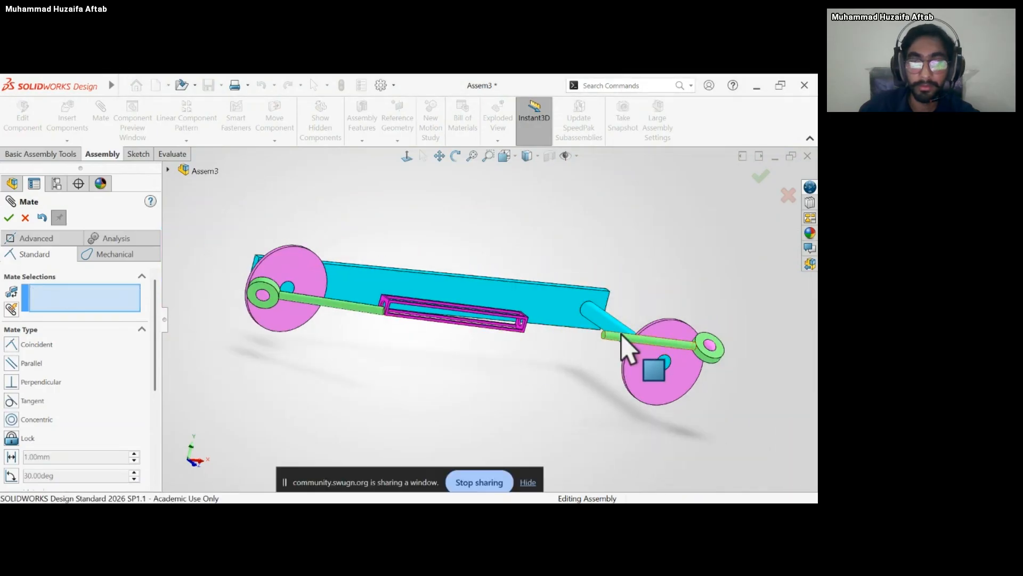
drag(623, 334, 547, 342)
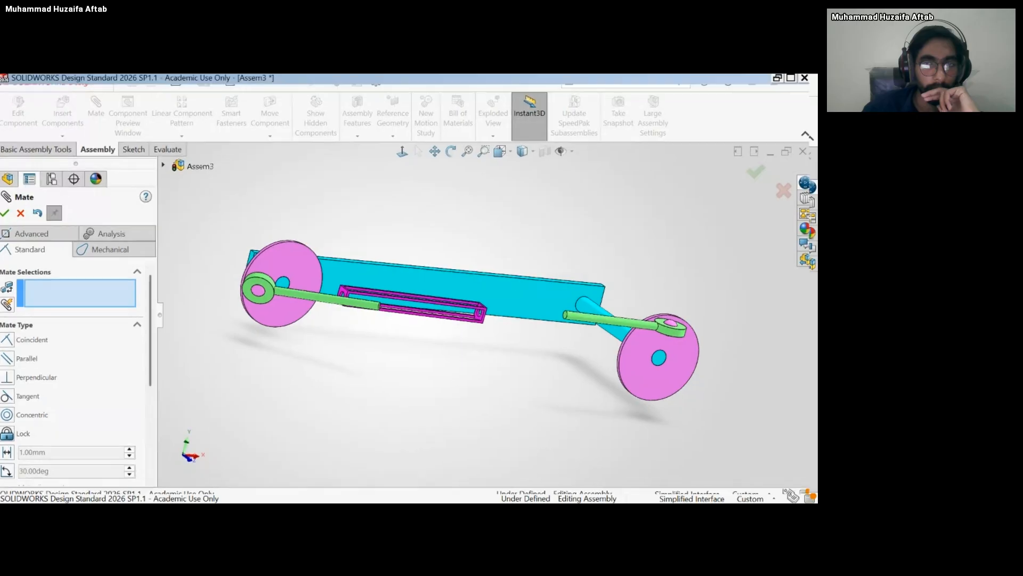
Delete the coincident mate between the connector block and the second wheel's connecting rod.
click(28, 218)
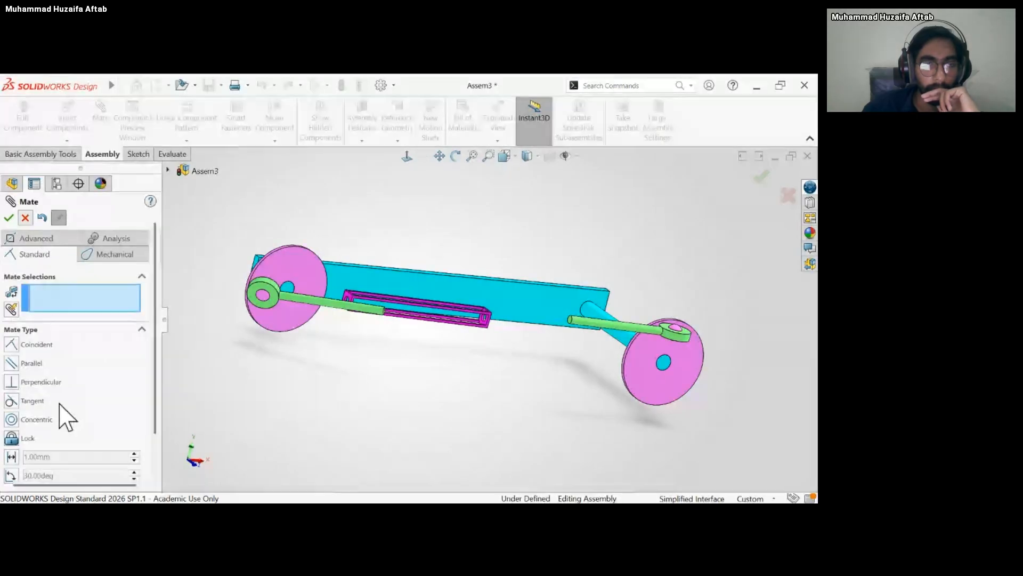
click(7, 379)
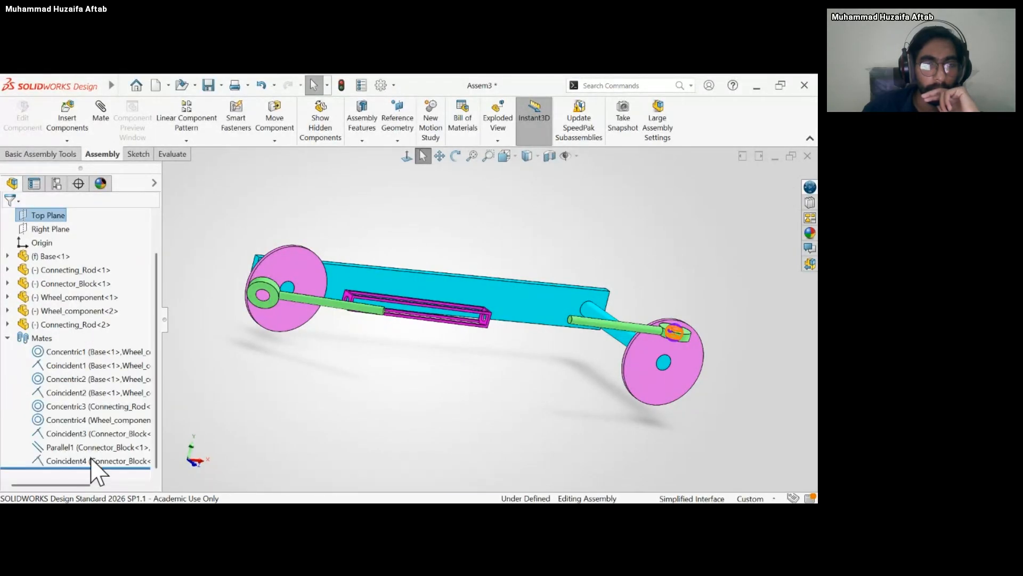
click(93, 461)
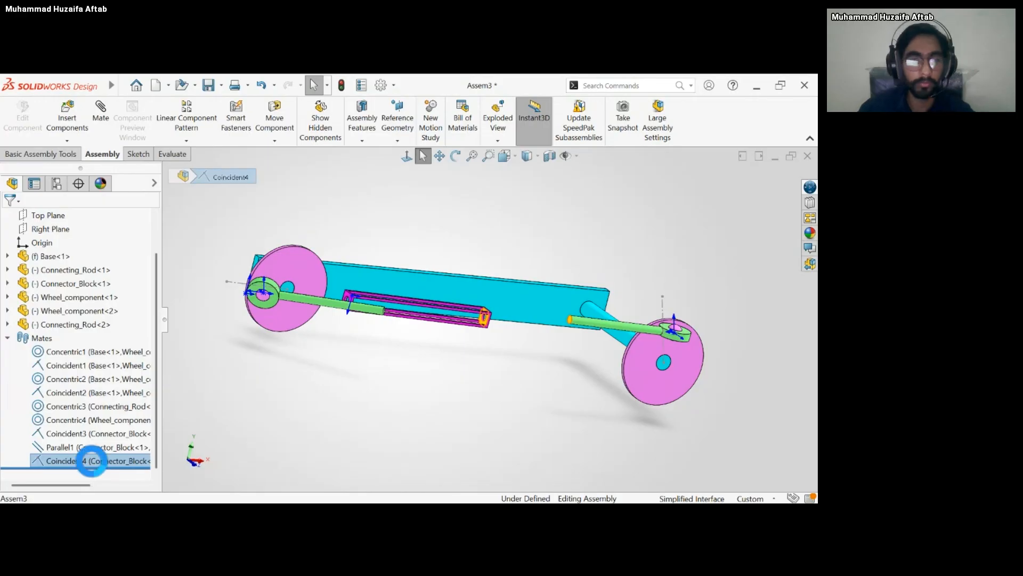
scroll(133, 450, up, 1)
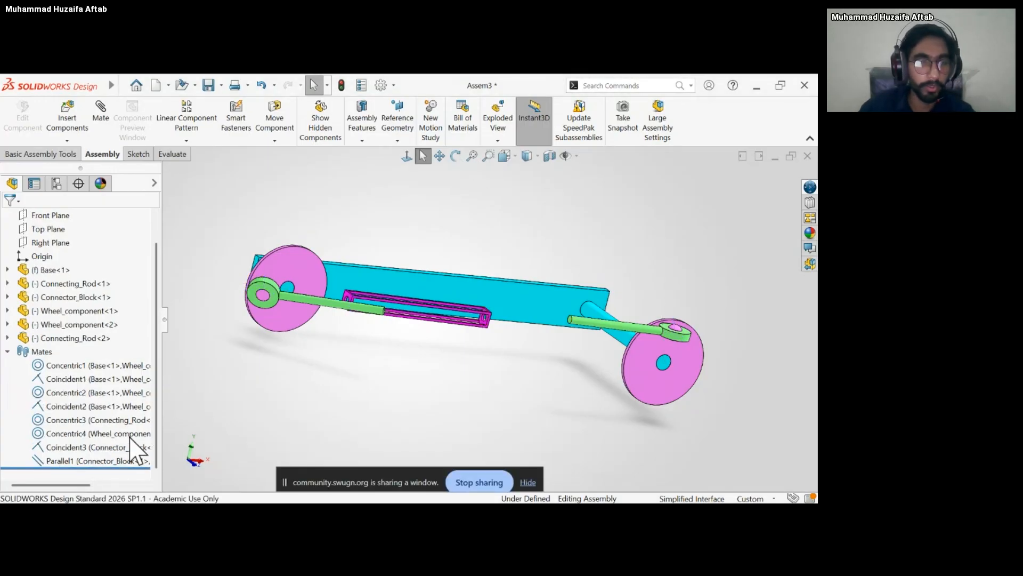
Delete the parallel mate between the connector block and the second connecting rod, and move the block to check its motion.
click(121, 447)
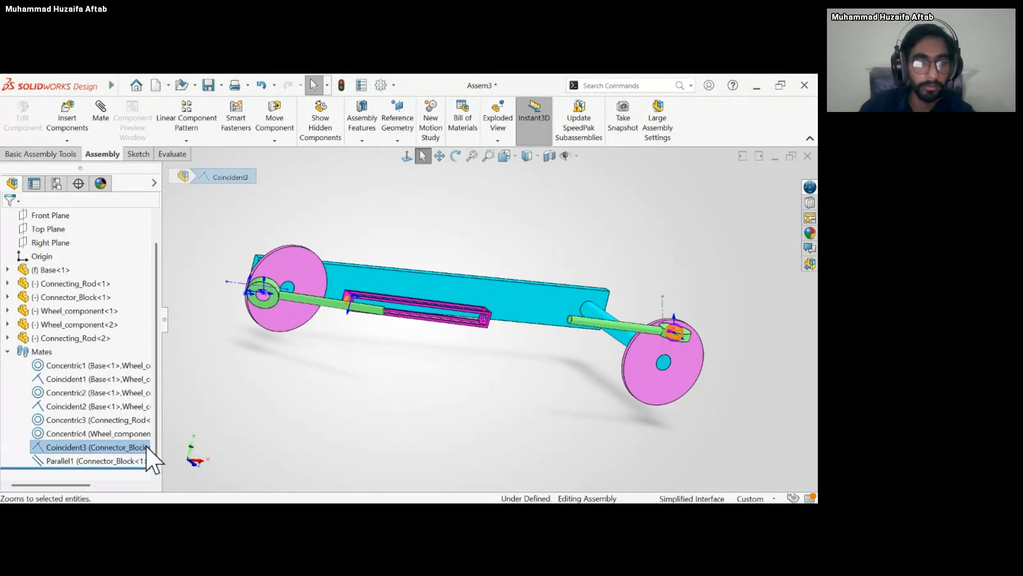
click(109, 461)
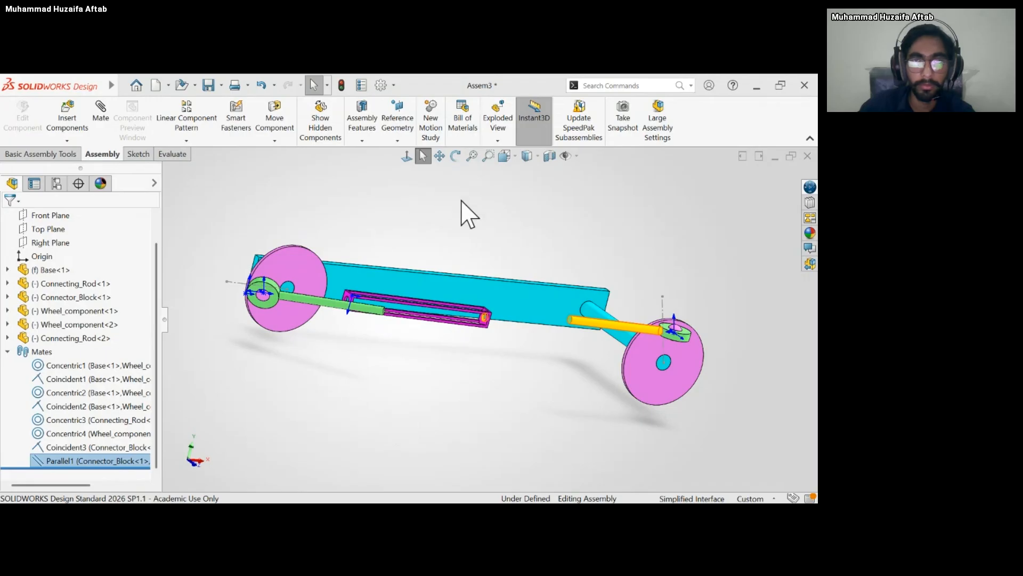
click(474, 156)
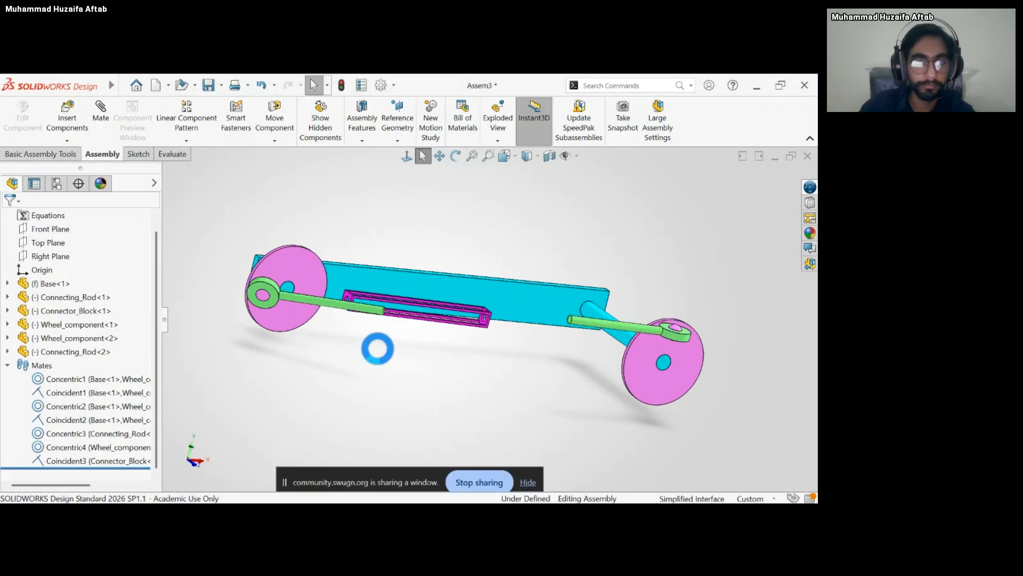
drag(432, 314, 487, 368)
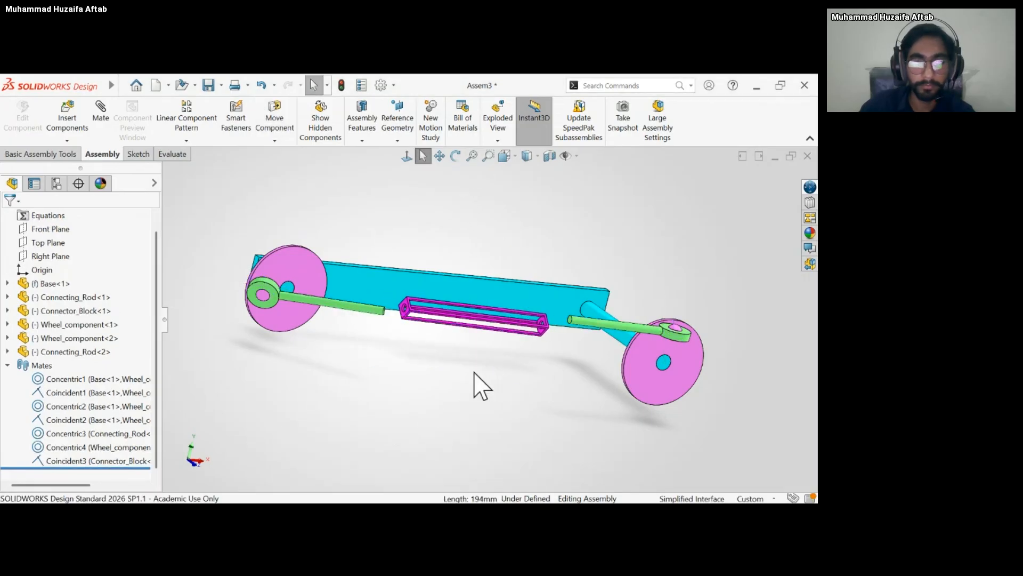
middle_drag(475, 372, 432, 388)
drag(495, 320, 384, 395)
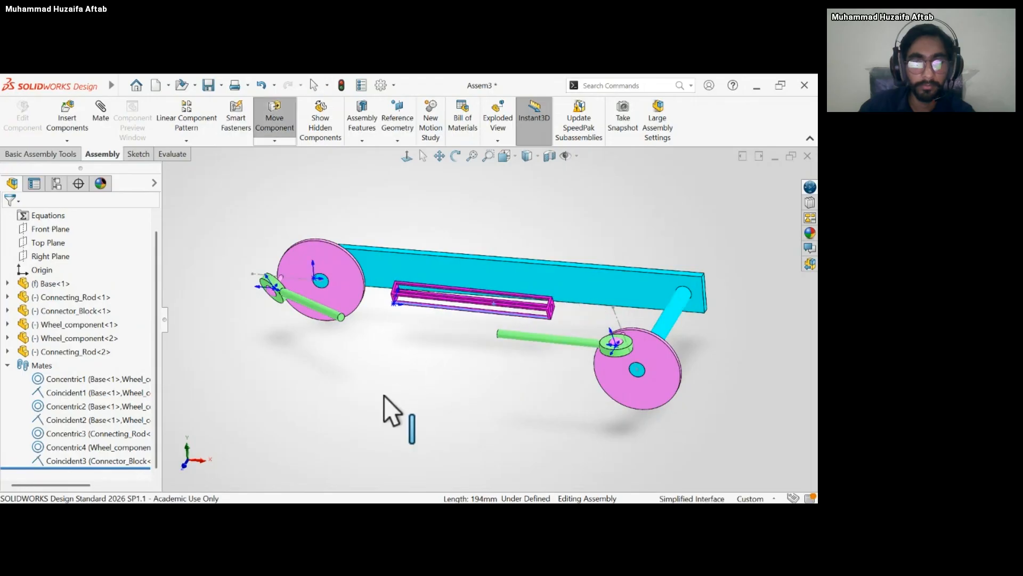
Widen the feature tree to show the full mate names and delete the coincident mate between the connector block and the first wheel.
click(88, 460)
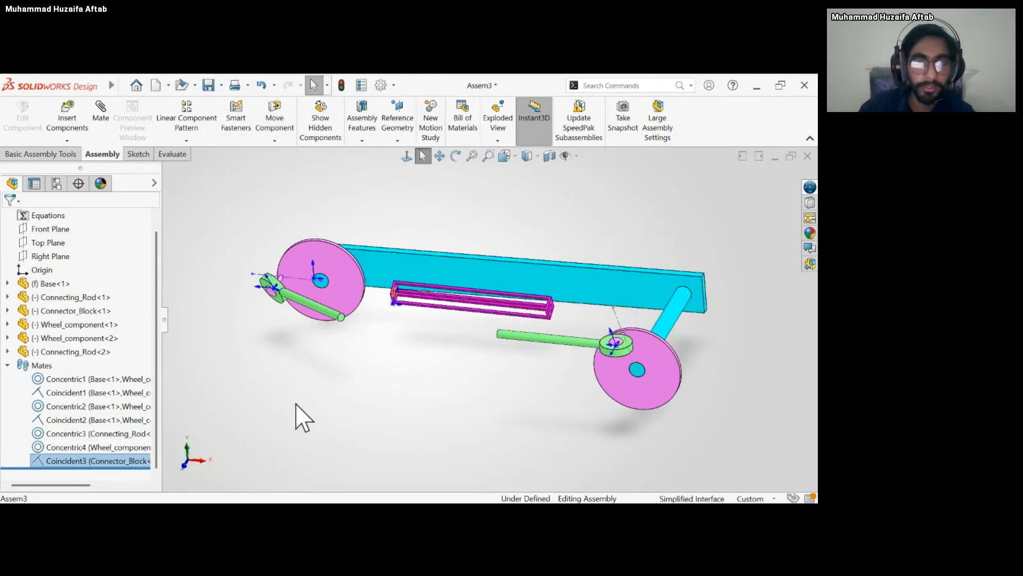
key(F2)
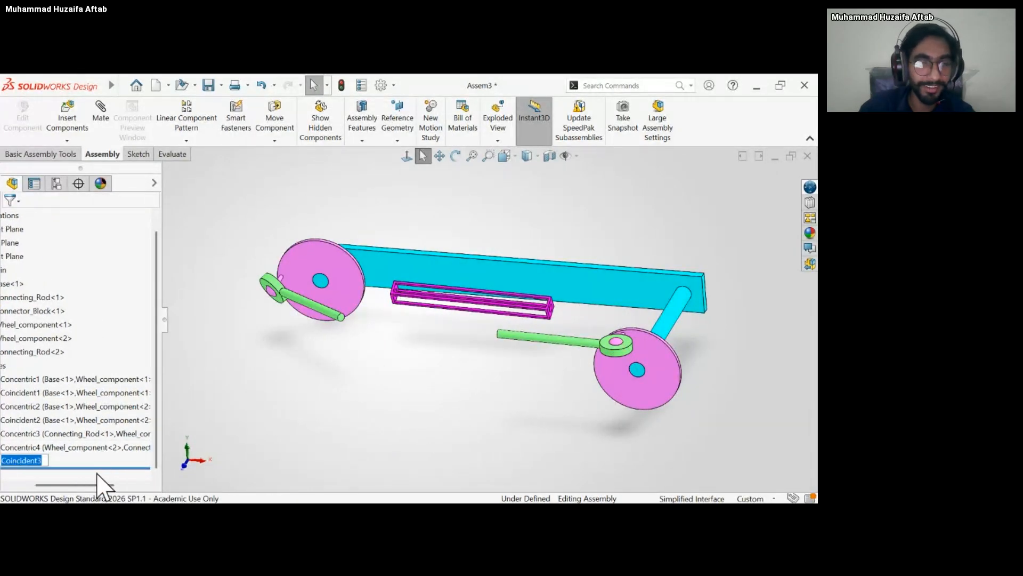
drag(93, 486, 119, 486)
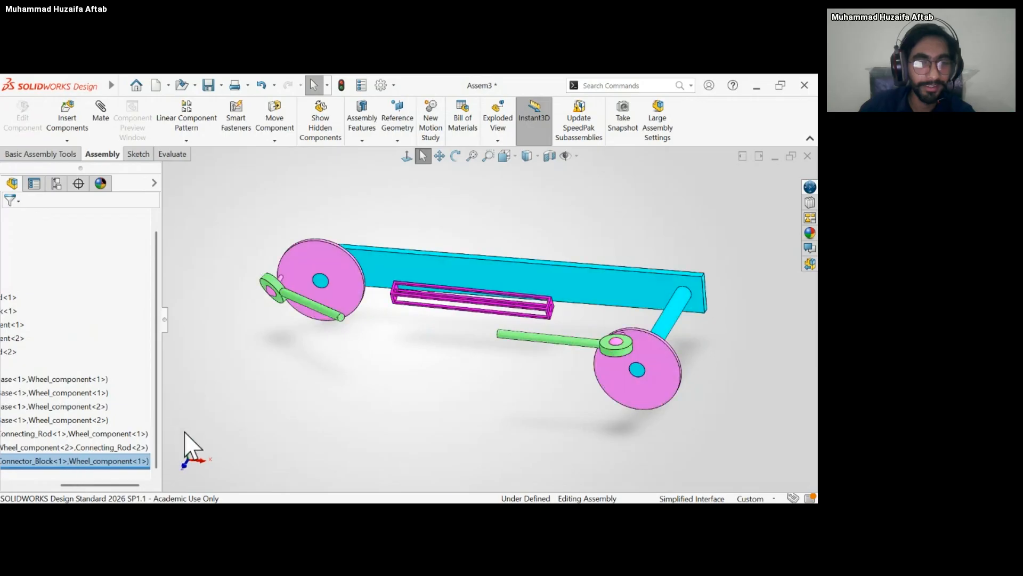
drag(164, 319, 253, 311)
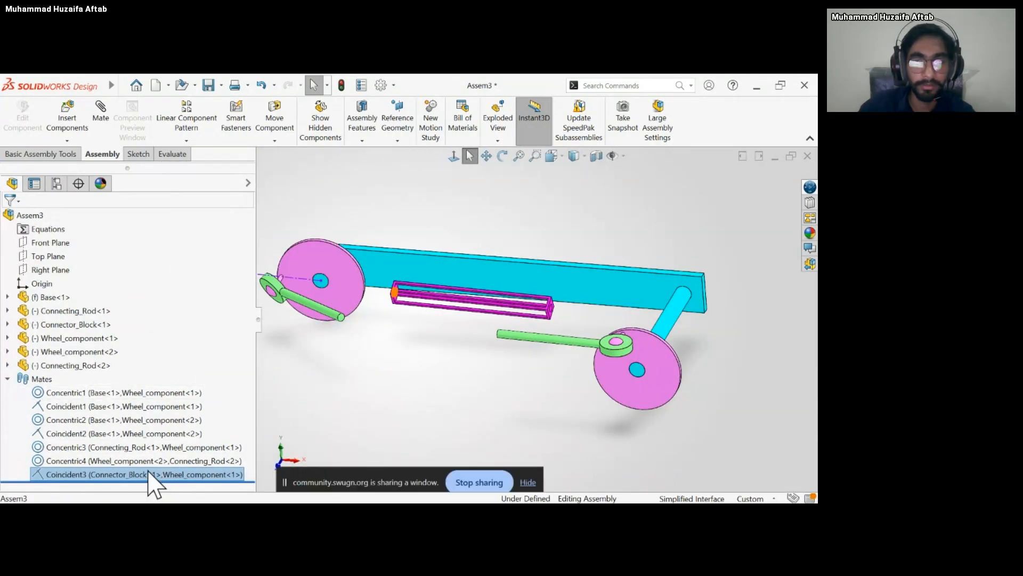
right_click(148, 471)
click(167, 343)
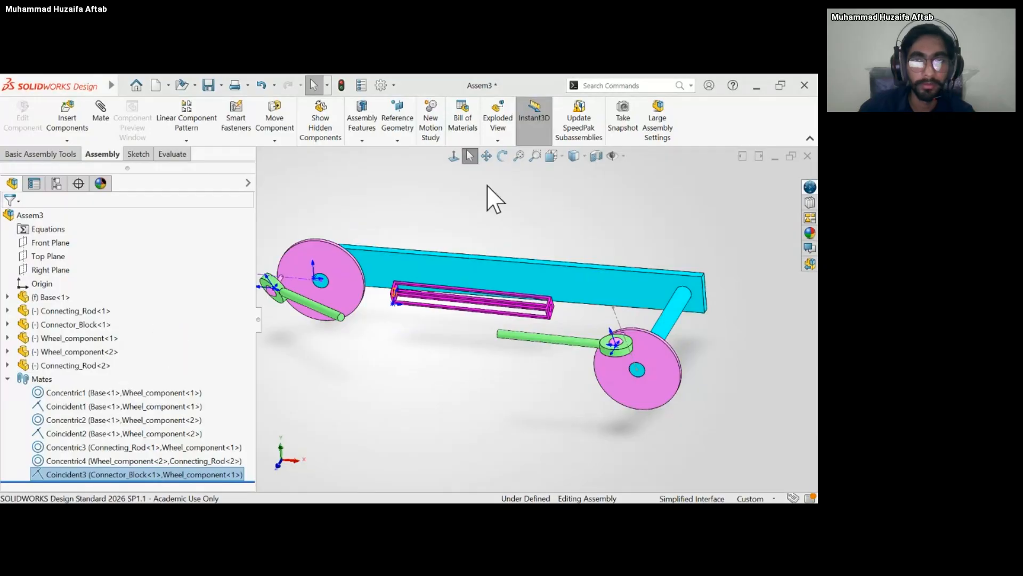
Move the connector block away from the base to a free position below the two connecting rods.
drag(448, 315, 394, 398)
scroll(343, 368, down, 5)
scroll(366, 353, up, 5)
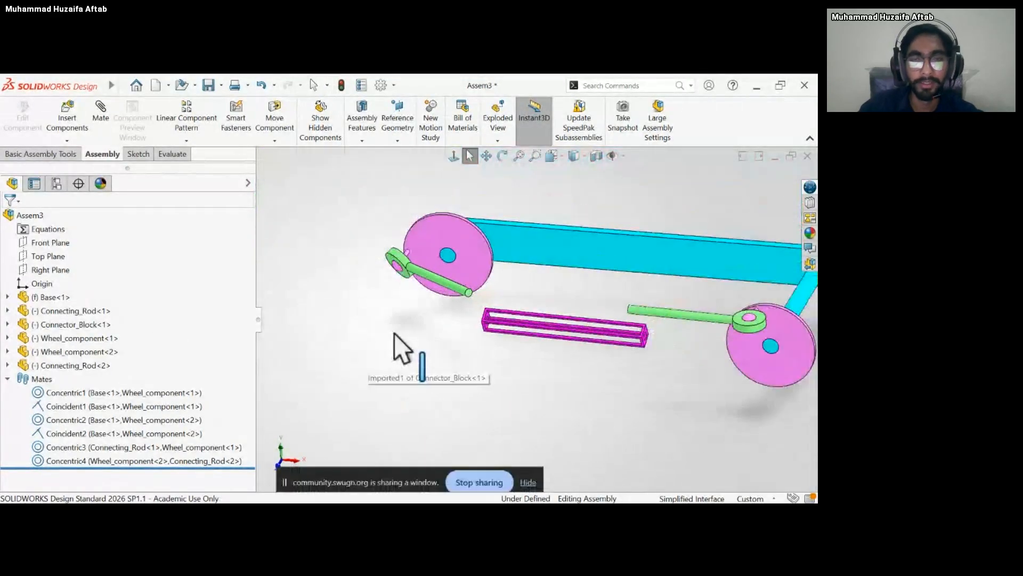
middle_drag(394, 333, 408, 296)
scroll(520, 309, down, 2)
drag(504, 343, 484, 408)
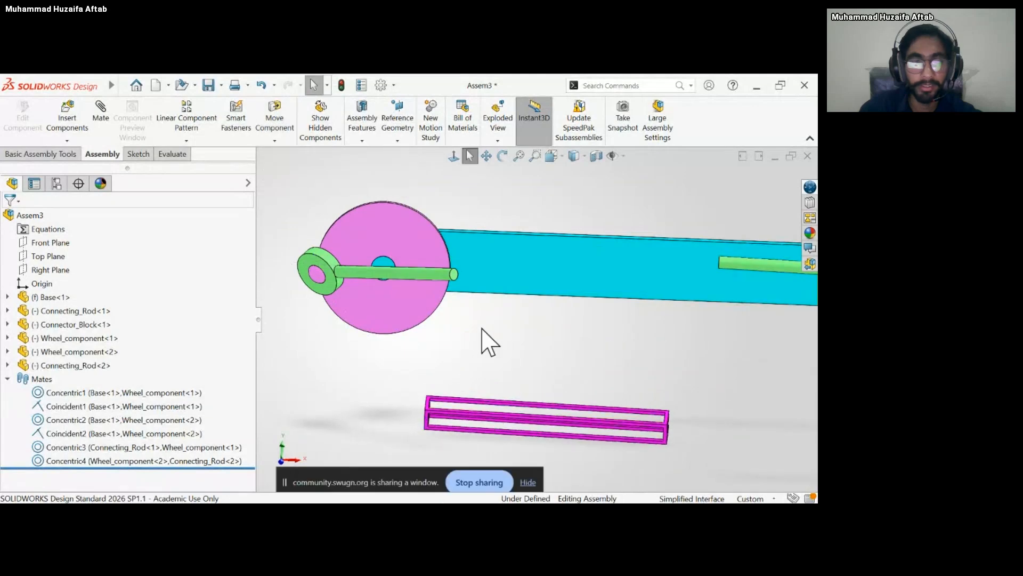
middle_drag(482, 327, 424, 403)
scroll(297, 423, up, 4)
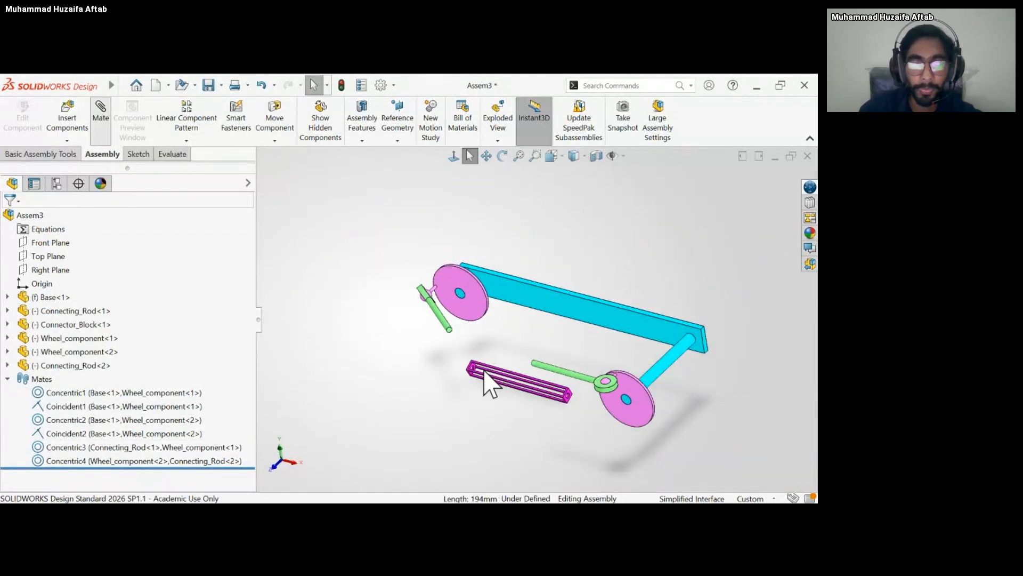
Add a concentric mate between the connector block's end hole and the cylindrical shaft of the first wheel's connecting rod.
scroll(477, 374, down, 8)
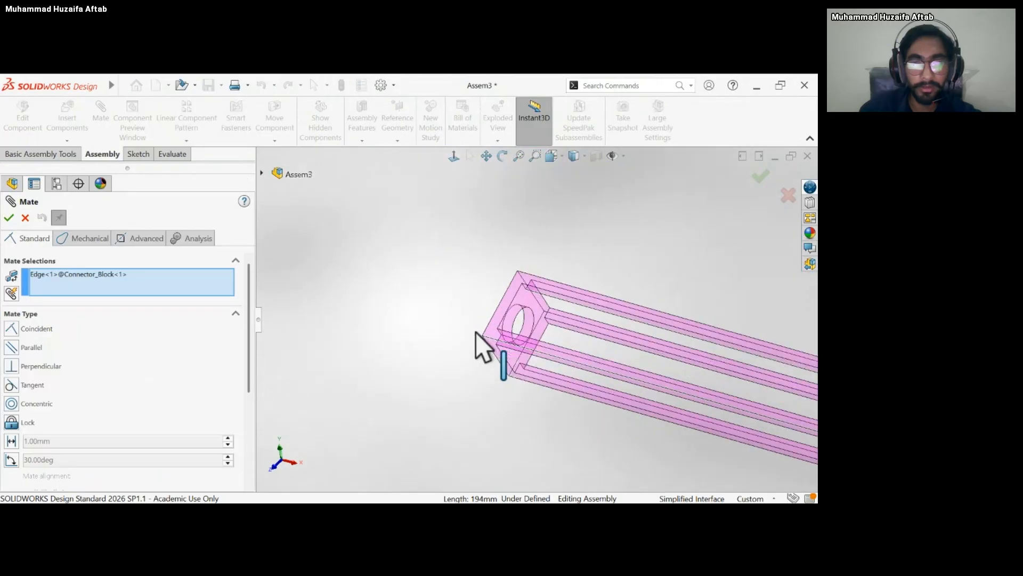
click(124, 277)
key(Delete)
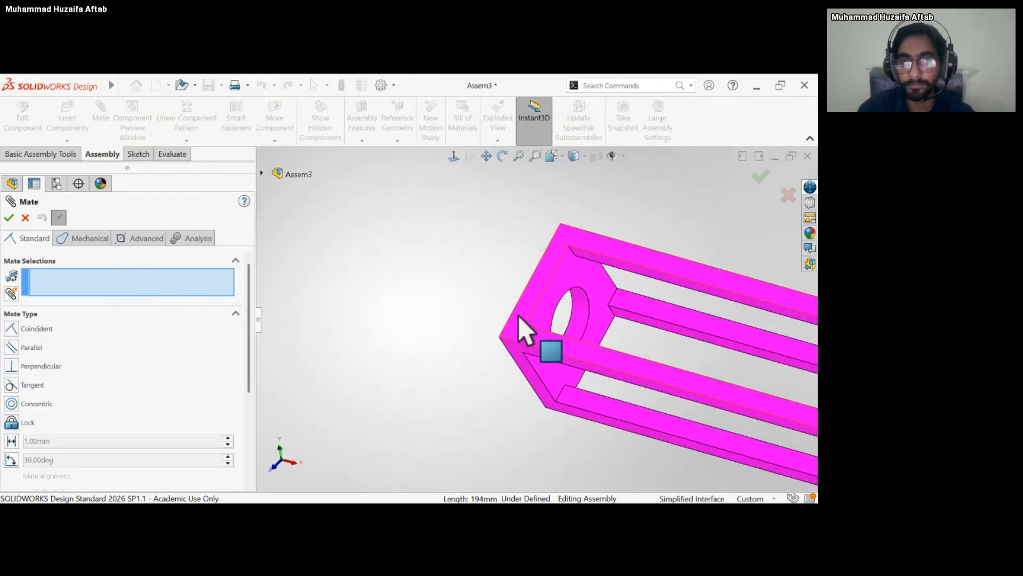
click(588, 329)
scroll(586, 326, up, 2)
scroll(582, 314, up, 3)
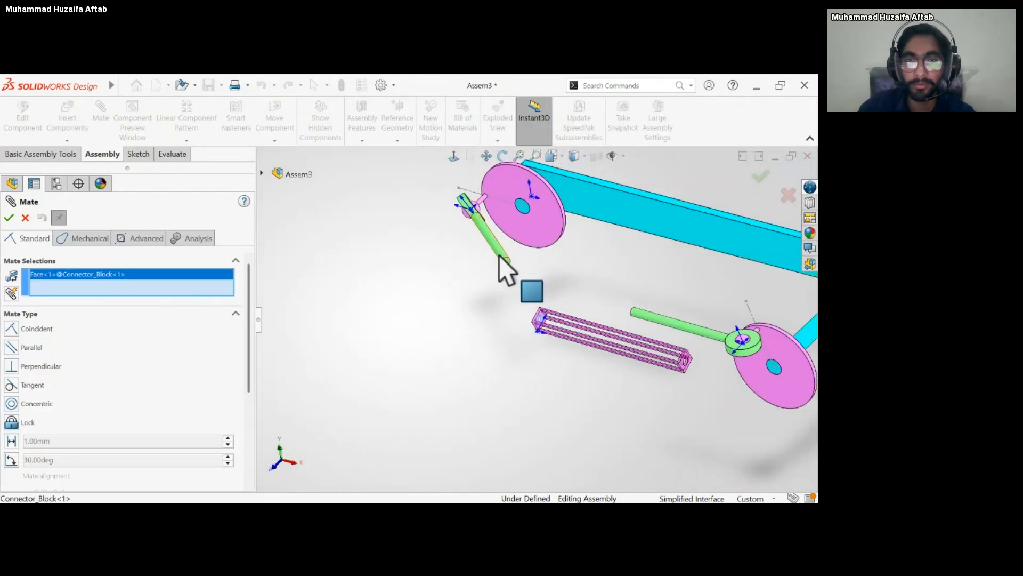
click(529, 285)
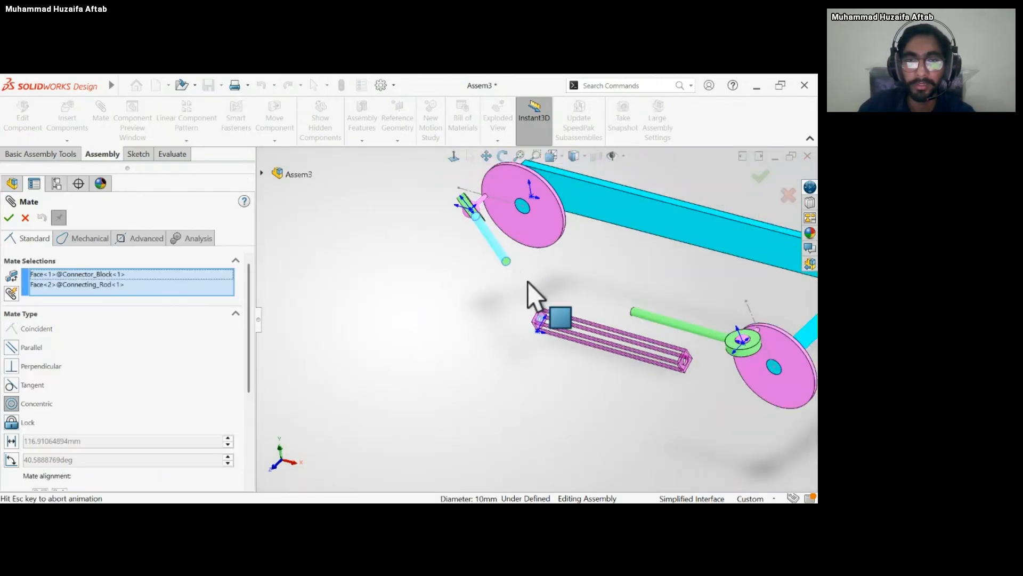
click(691, 274)
scroll(535, 313, down, 8)
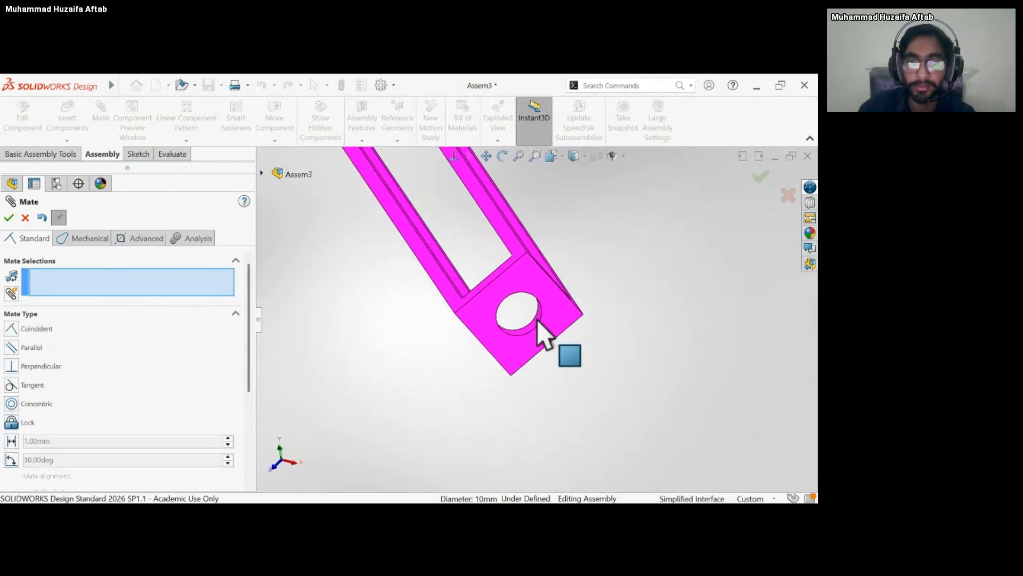
Add a concentric mate between the hole at the connector block's free end and the cylindrical shaft of the second connecting rod.
click(538, 319)
scroll(566, 323, up, 5)
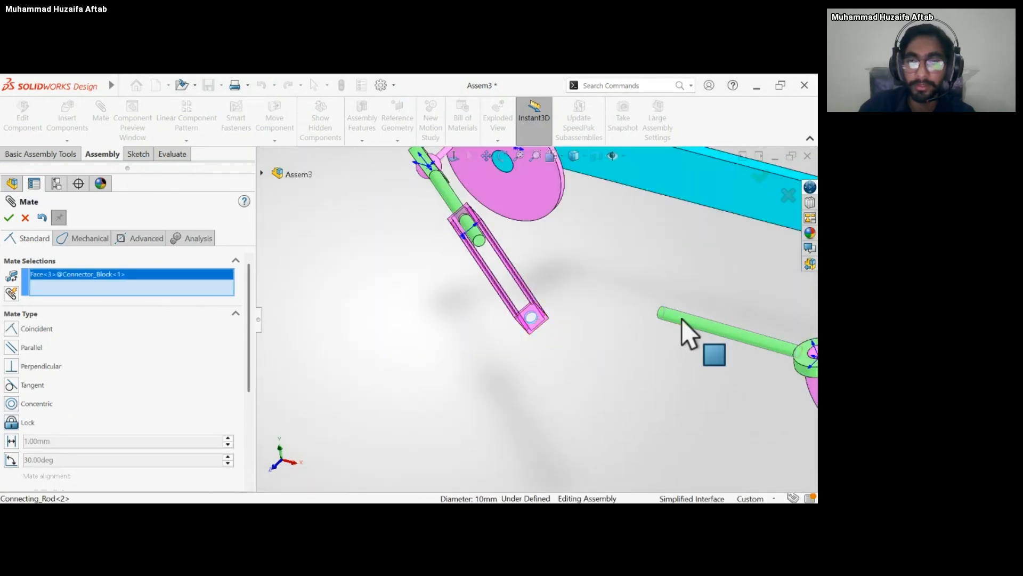
click(682, 319)
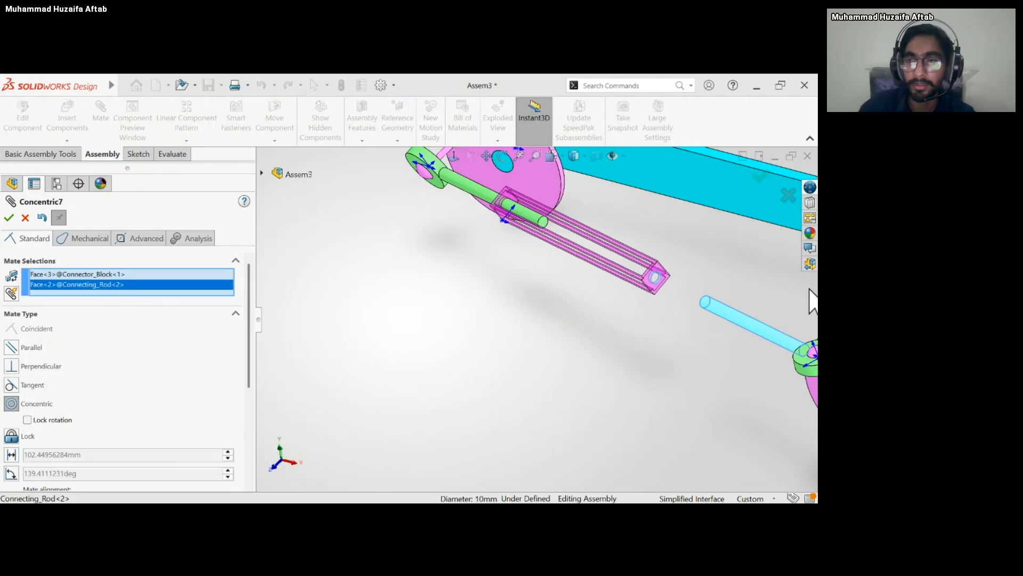
click(702, 303)
Add a coincident mate between the first connecting rod's flat end face and the inner end face of the connector block.
scroll(549, 240, down, 5)
click(553, 260)
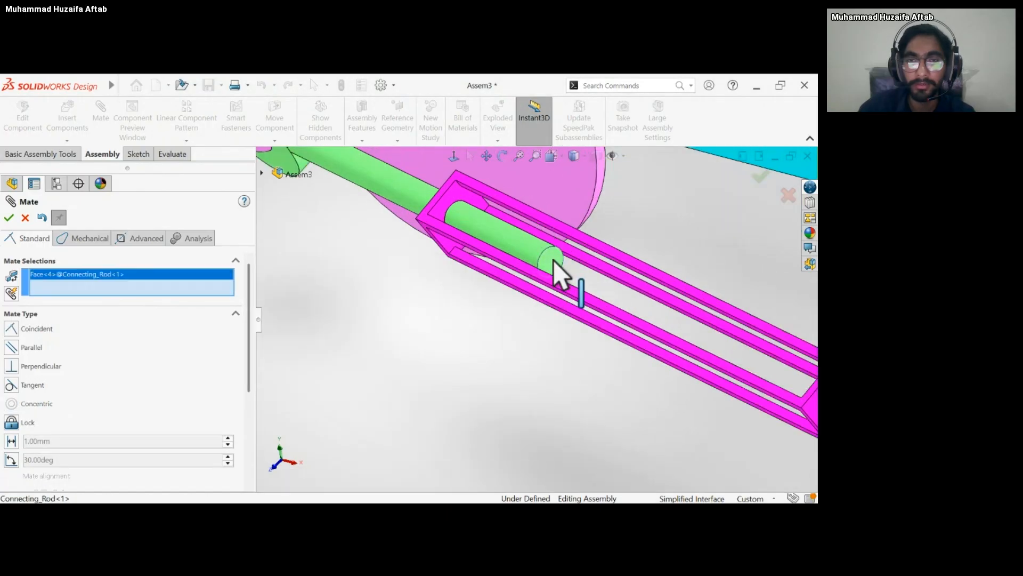
click(457, 197)
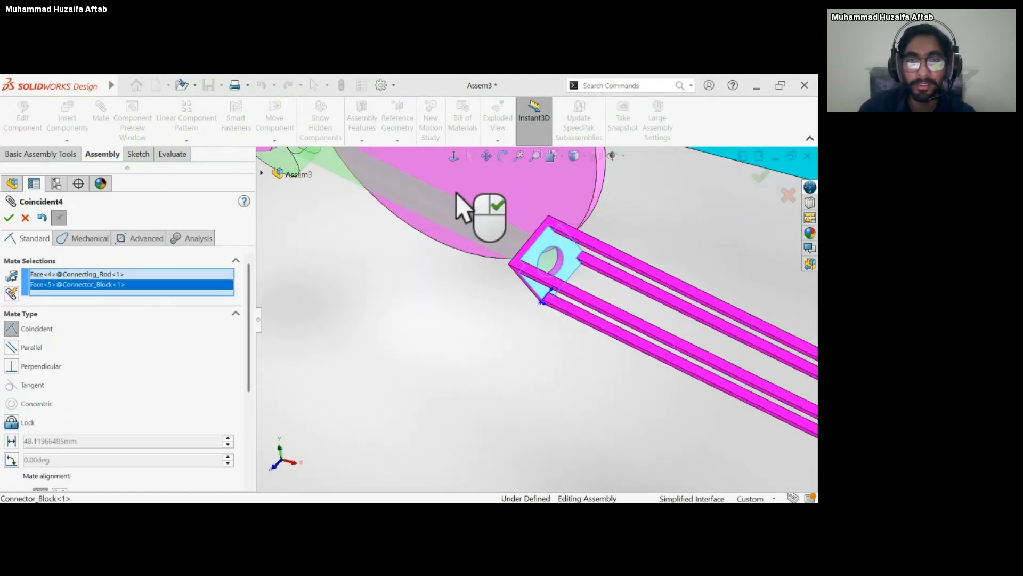
scroll(613, 338, up, 5)
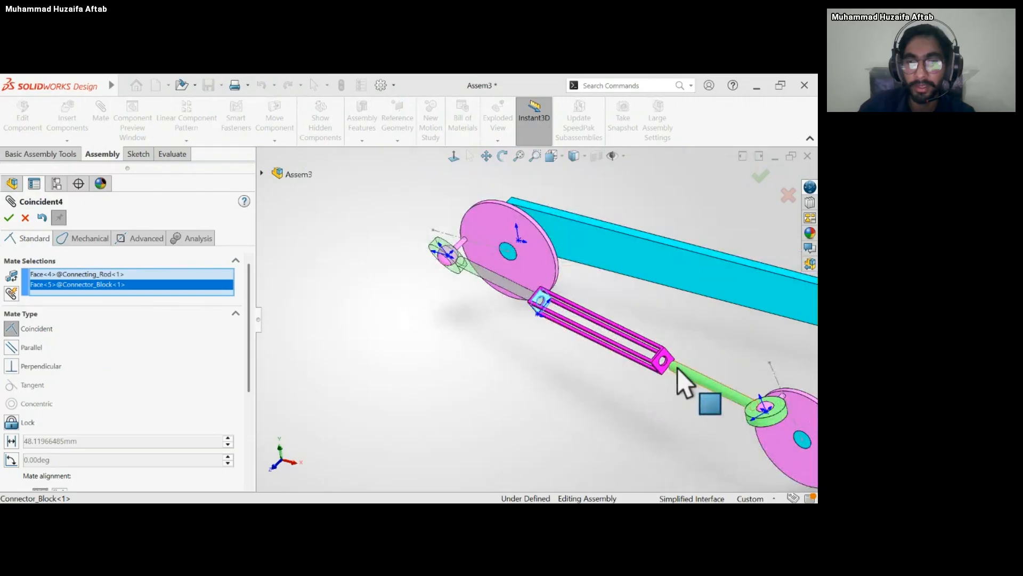
middle_drag(676, 368, 746, 386)
scroll(673, 372, down, 6)
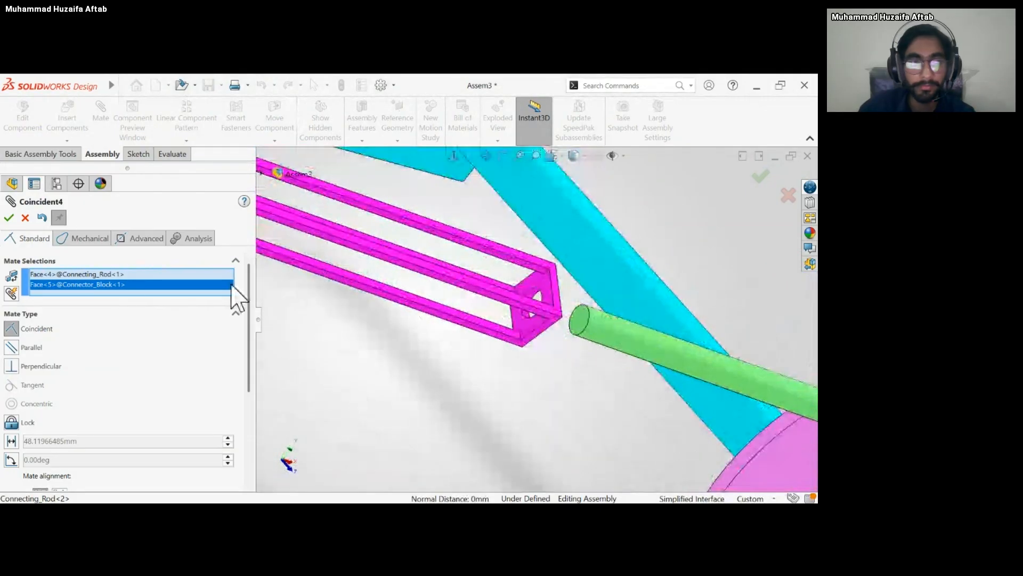
click(9, 219)
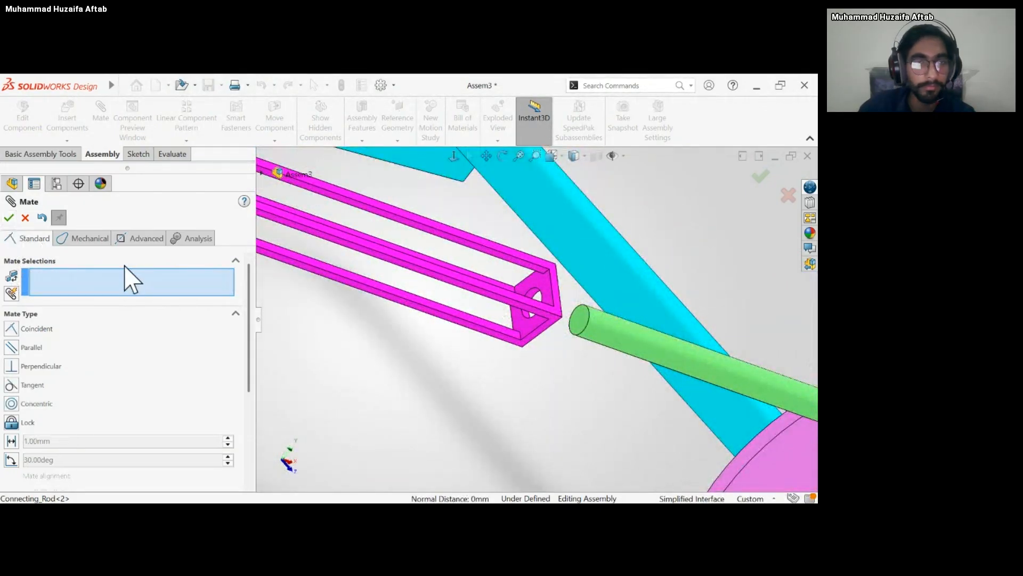
Make the second connecting rod's end face coincident with the connector block's opposite inner face and finish mating.
click(575, 327)
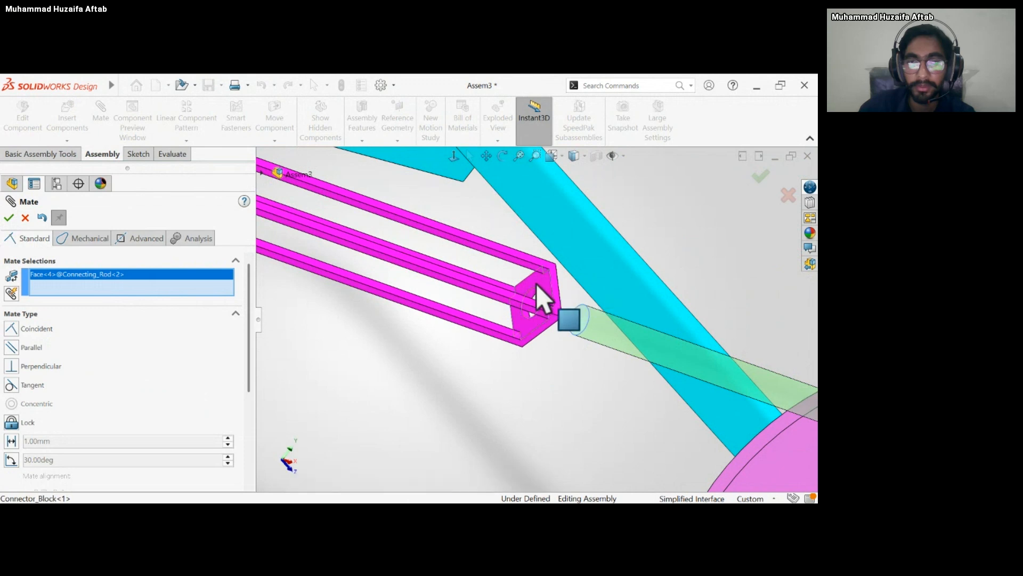
click(536, 285)
key(Return)
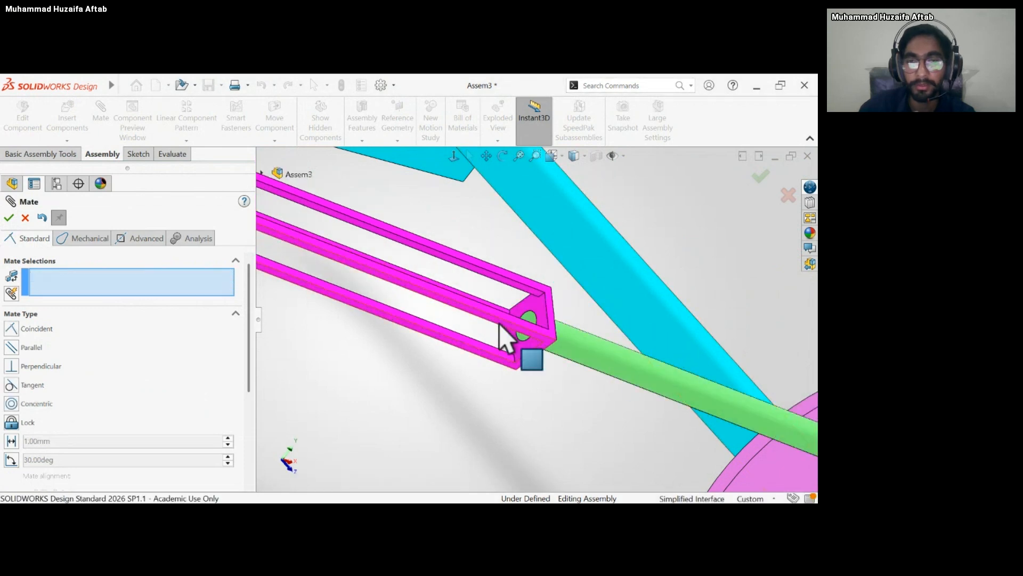
scroll(506, 349, up, 6)
middle_drag(504, 357, 419, 292)
click(9, 219)
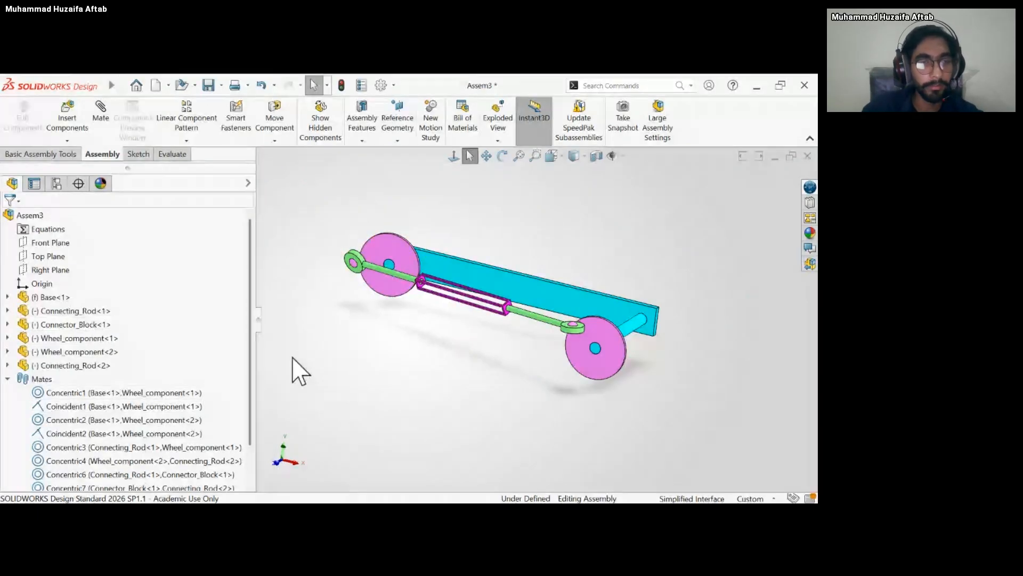
Turn the first wheel so its connecting rod swings downward to check the linkage's motion, and narrow the feature tree.
drag(388, 255, 393, 385)
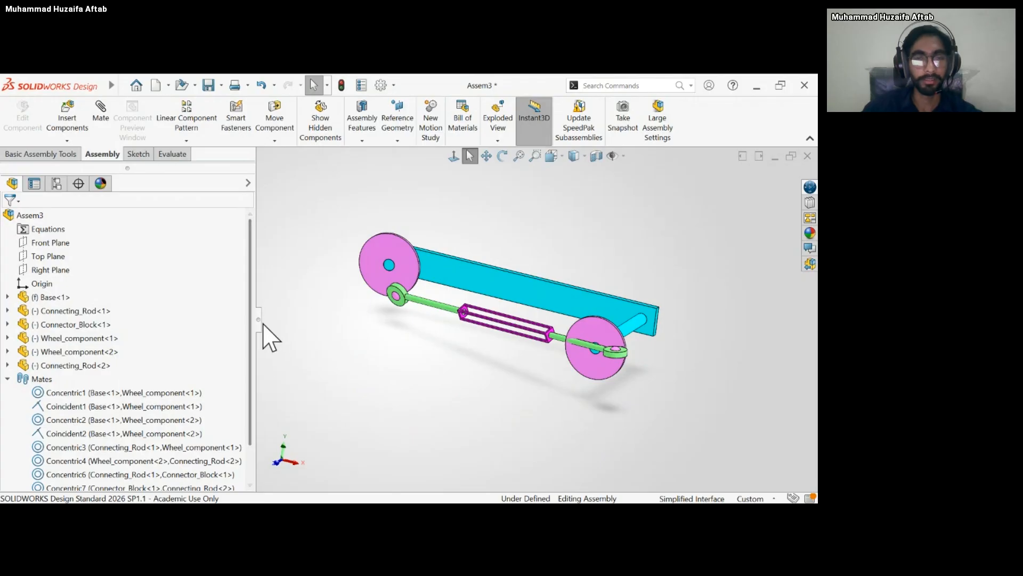
drag(254, 322, 202, 331)
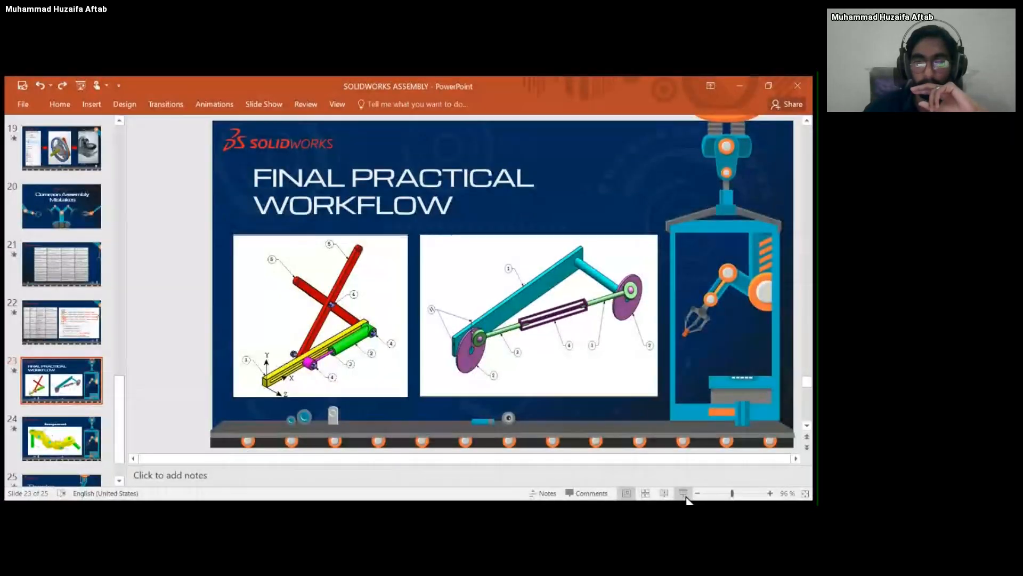
In PowerPoint, start the slide show at the Final Practical Workflow slide and advance through the Assignment slide to the Thanks slide.
click(683, 493)
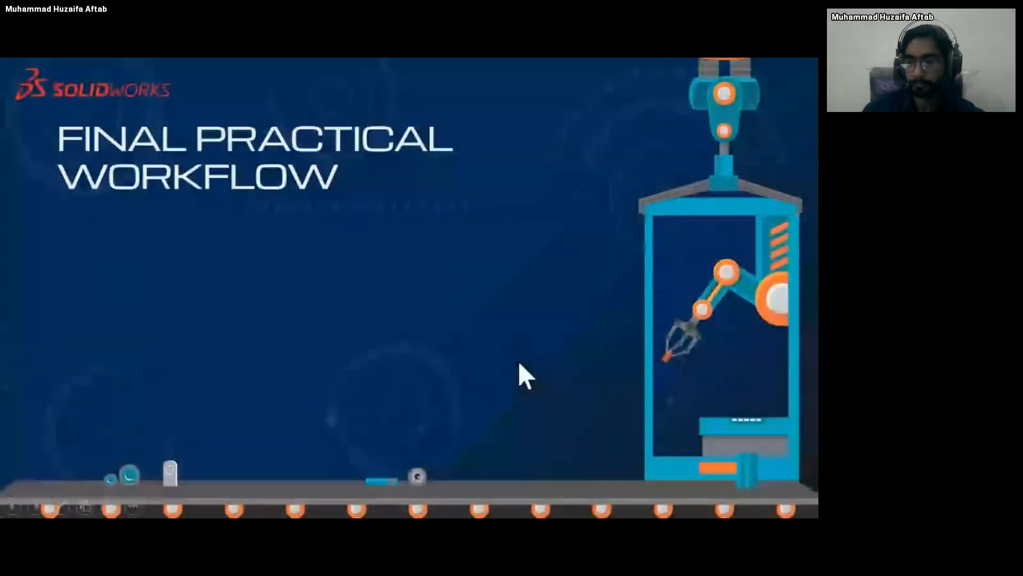
click(446, 334)
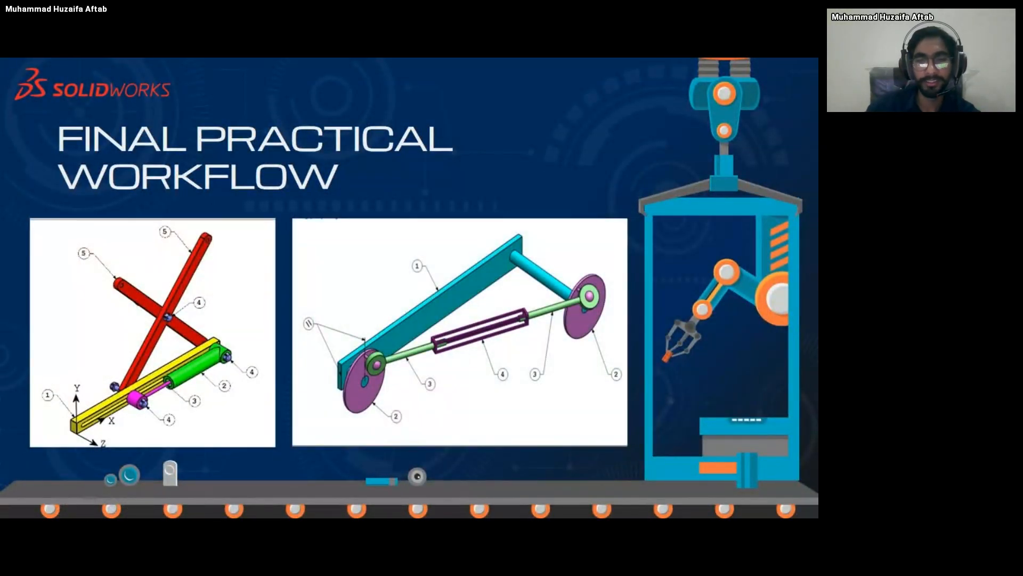
key(Right)
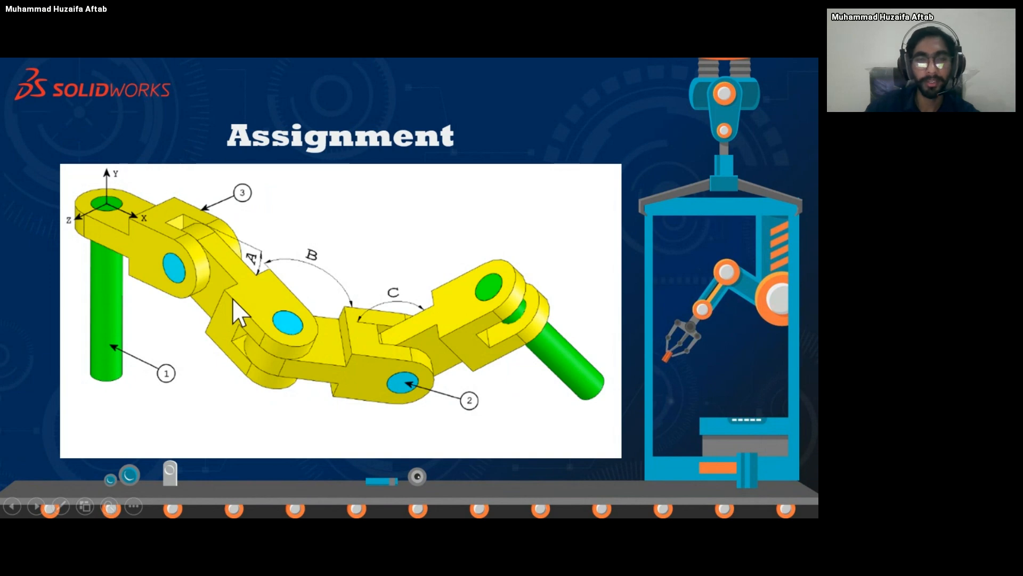
click(293, 282)
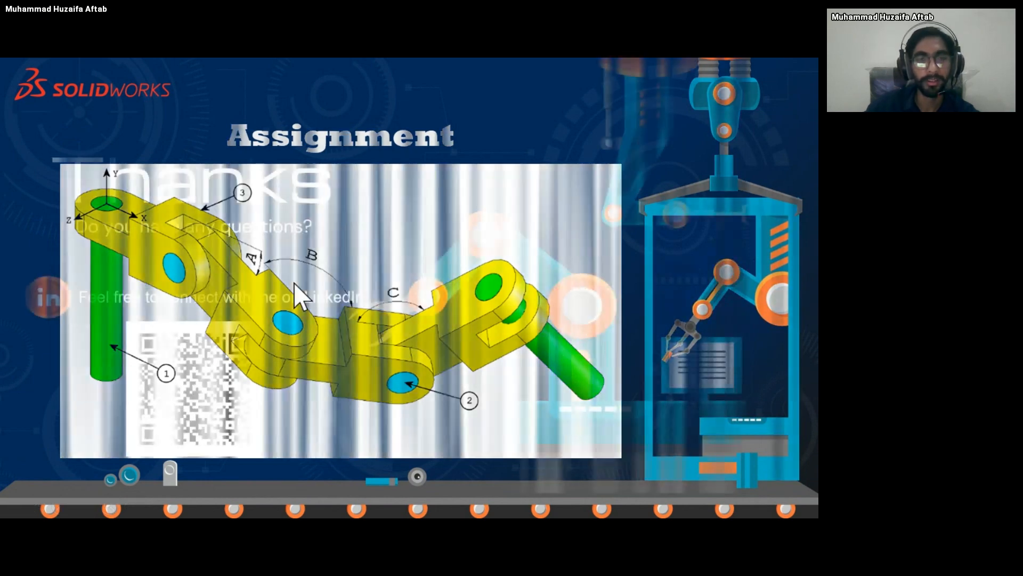
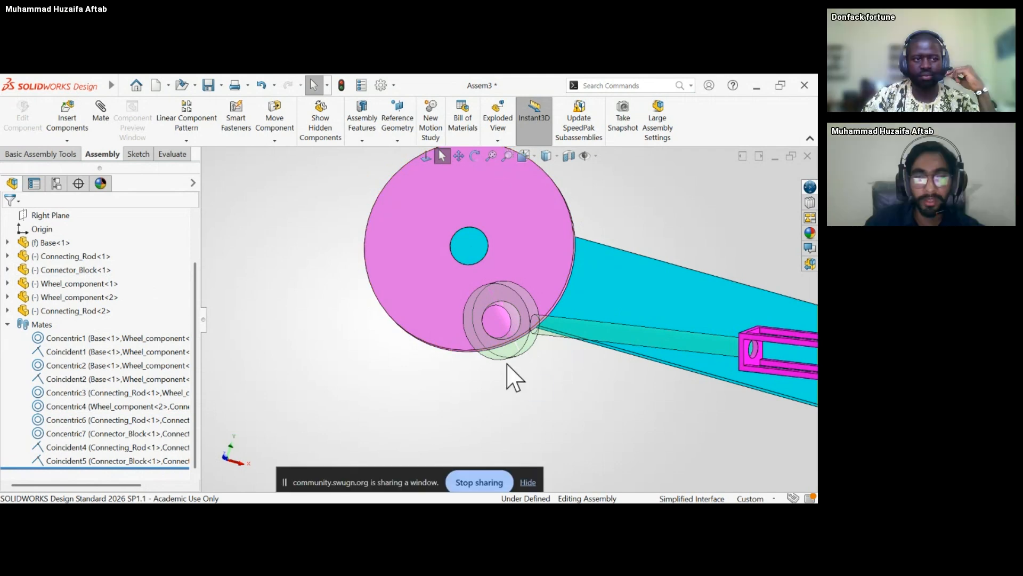
Turn off the transparency of the first connecting rod so it displays as a solid part.
click(508, 353)
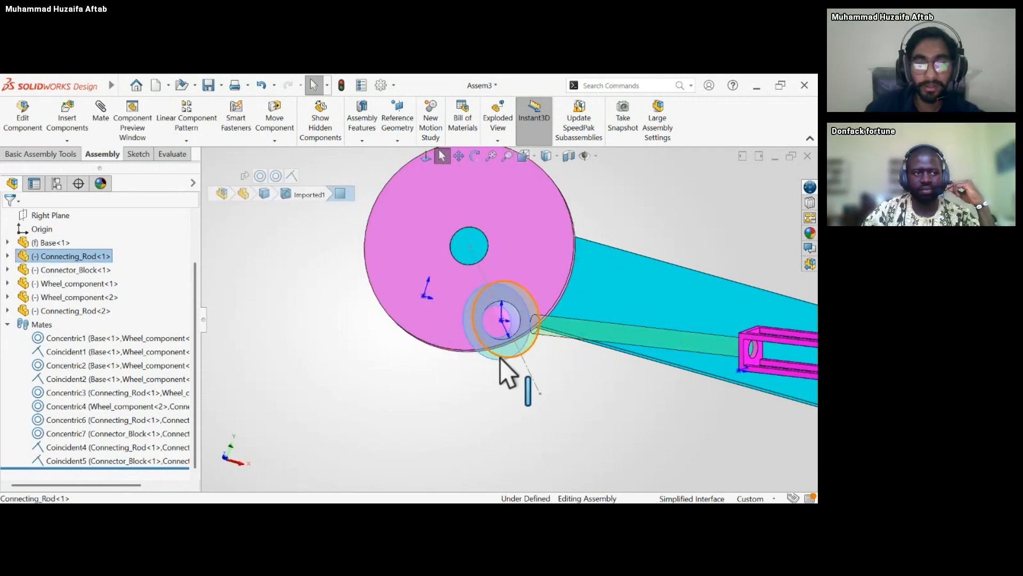
middle_drag(500, 357, 502, 376)
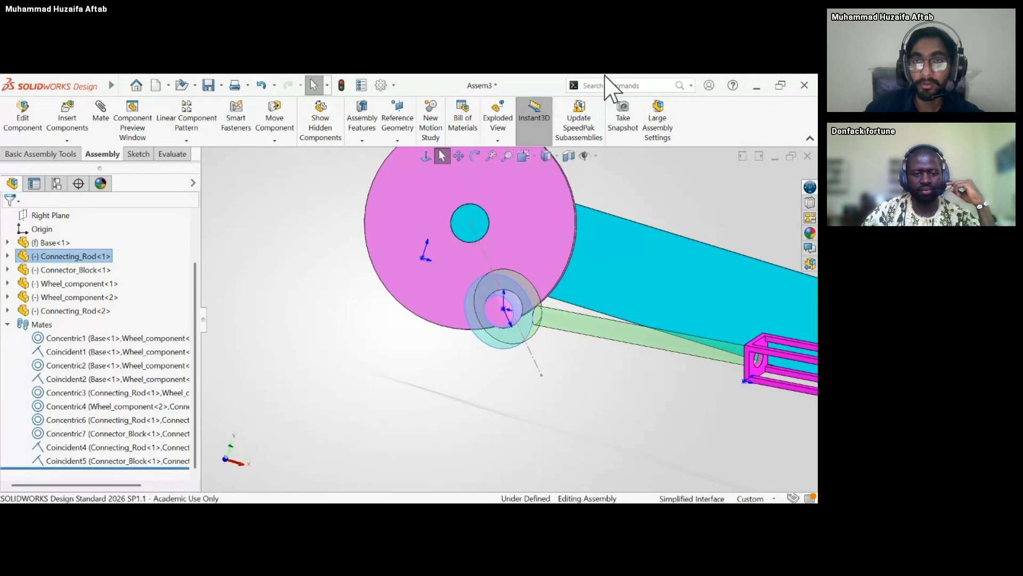
click(507, 343)
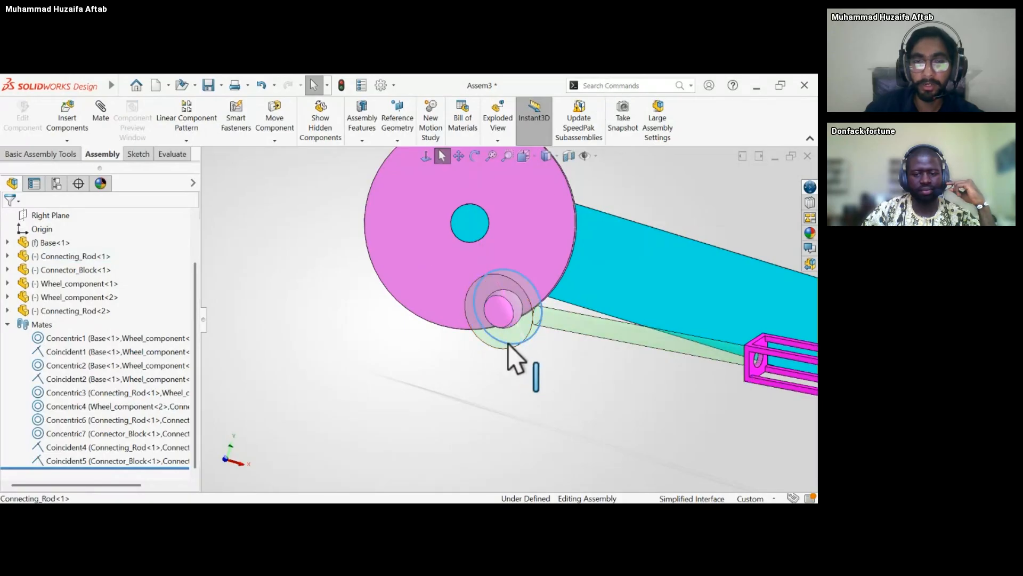
click(603, 78)
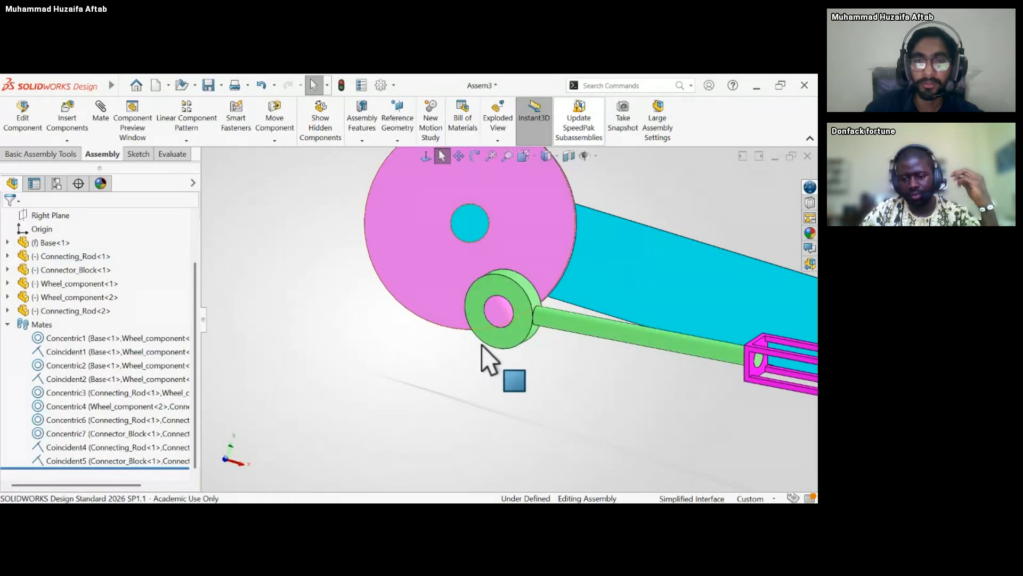
Make the first connecting rod transparent again to expose the wheel's pin inside its eye.
click(517, 321)
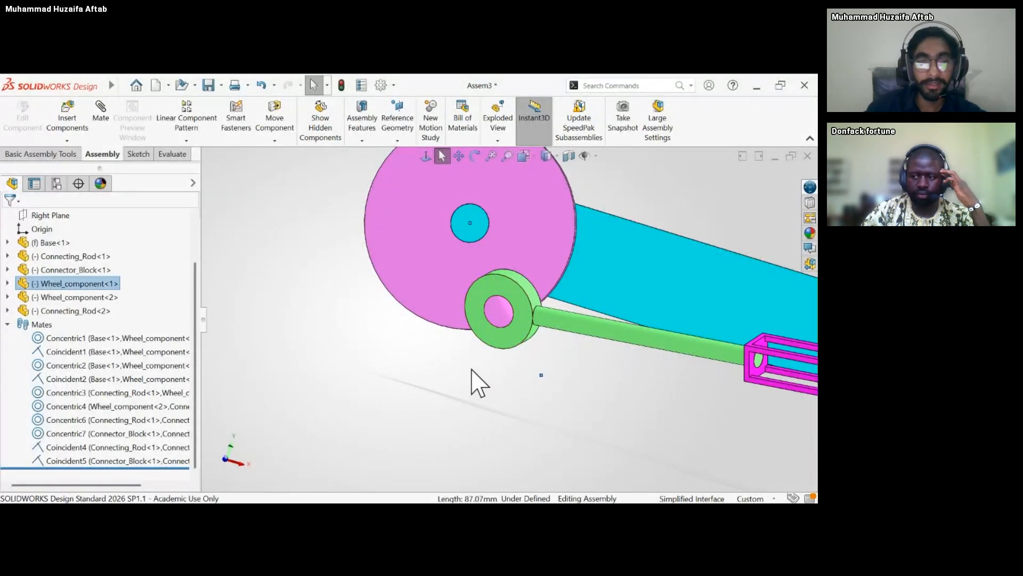
middle_drag(476, 381, 459, 376)
click(506, 344)
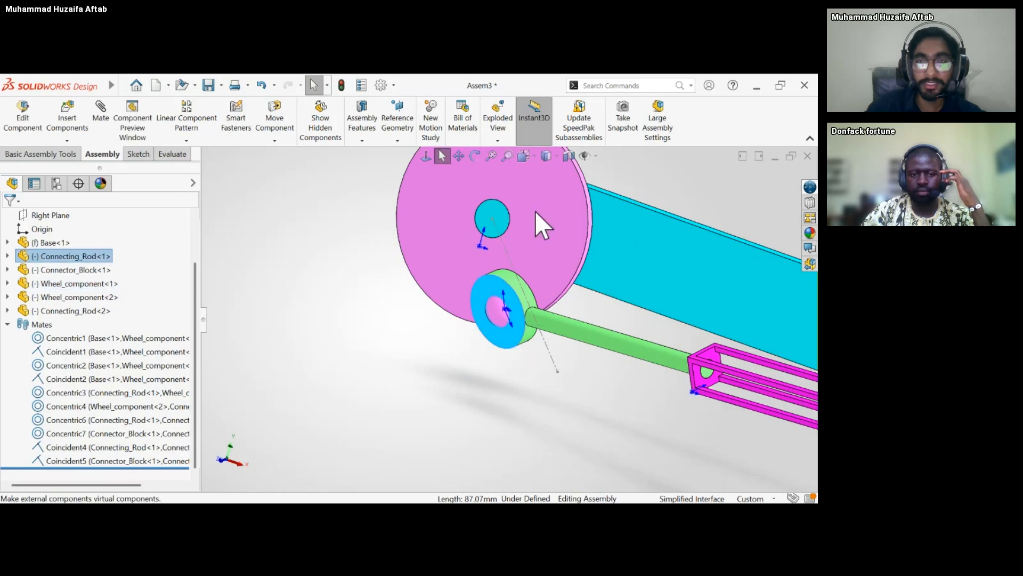
click(603, 84)
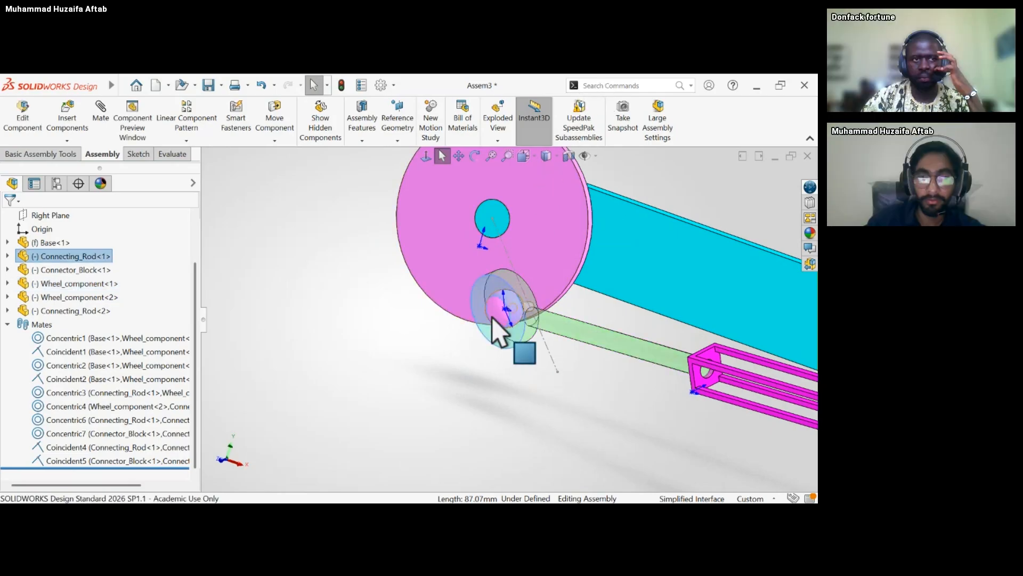
Examine how the wheel's pin sits inside the transparent rod's eye and abandon the pending mate.
scroll(491, 318, down, 6)
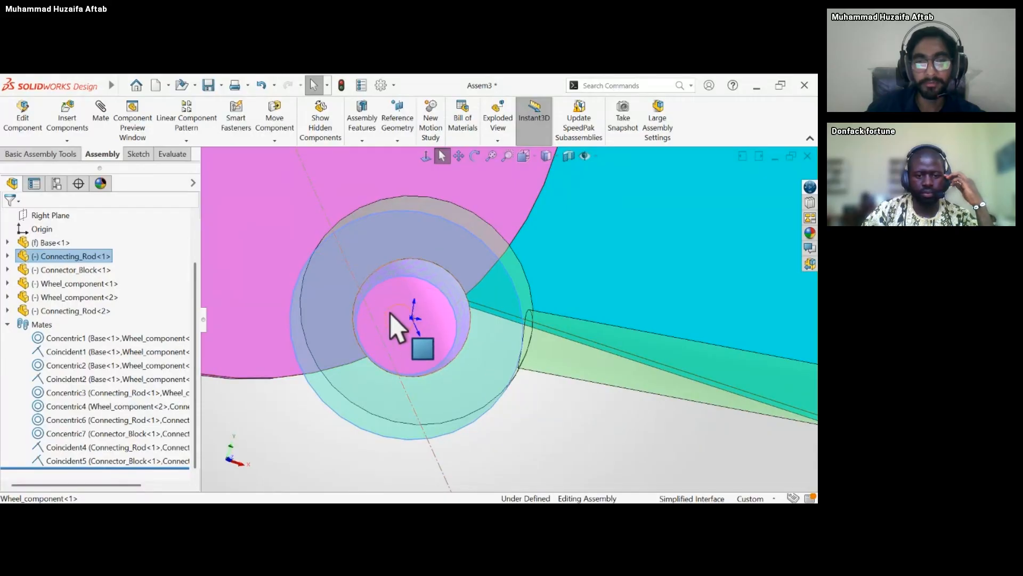
scroll(390, 313, up, 5)
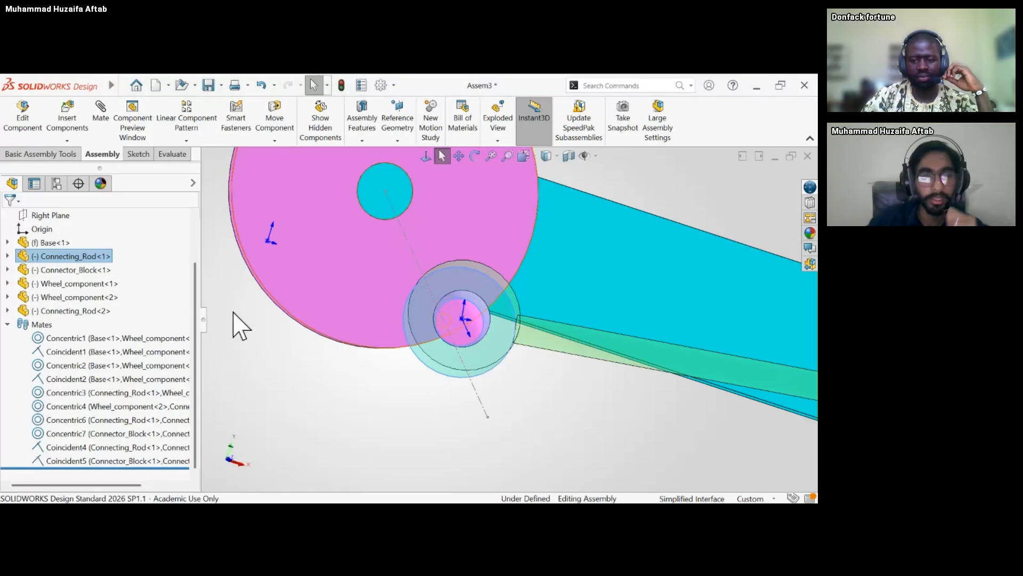
scroll(240, 353, up, 5)
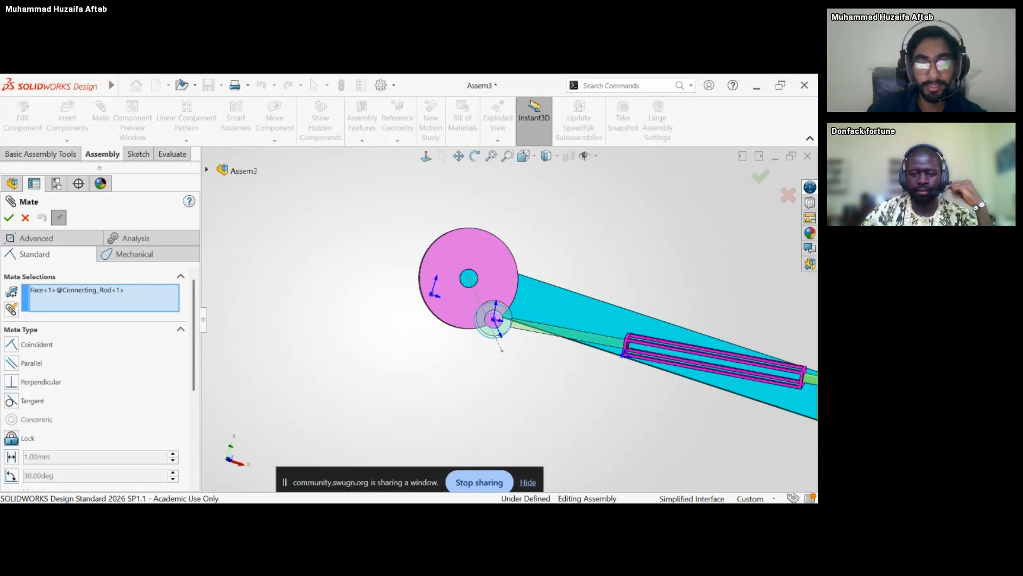
click(528, 481)
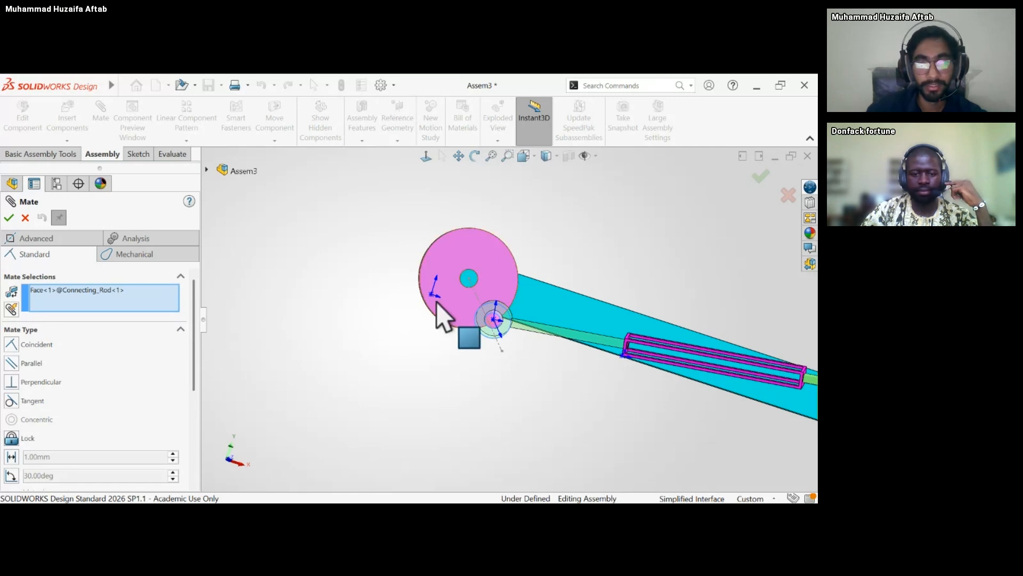
click(26, 218)
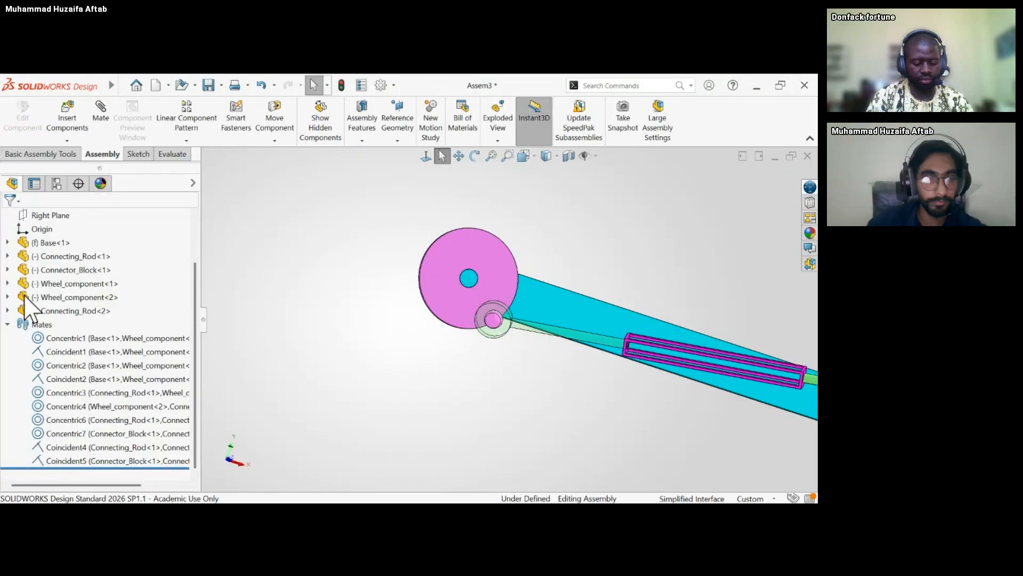
Delete the concentric mate between the first connecting rod and its wheel, and restore the rod's opaque display.
click(111, 394)
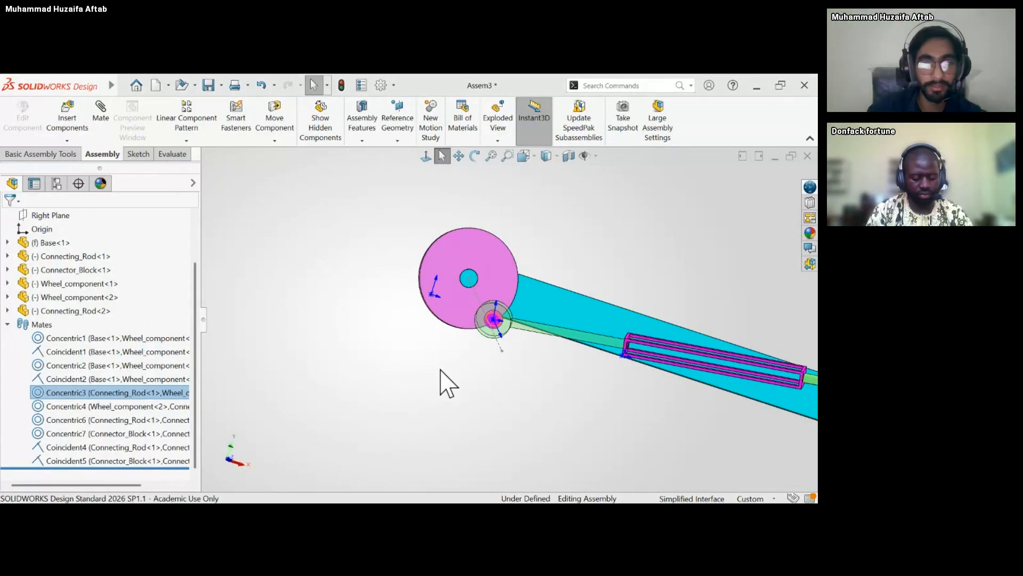
key(Delete)
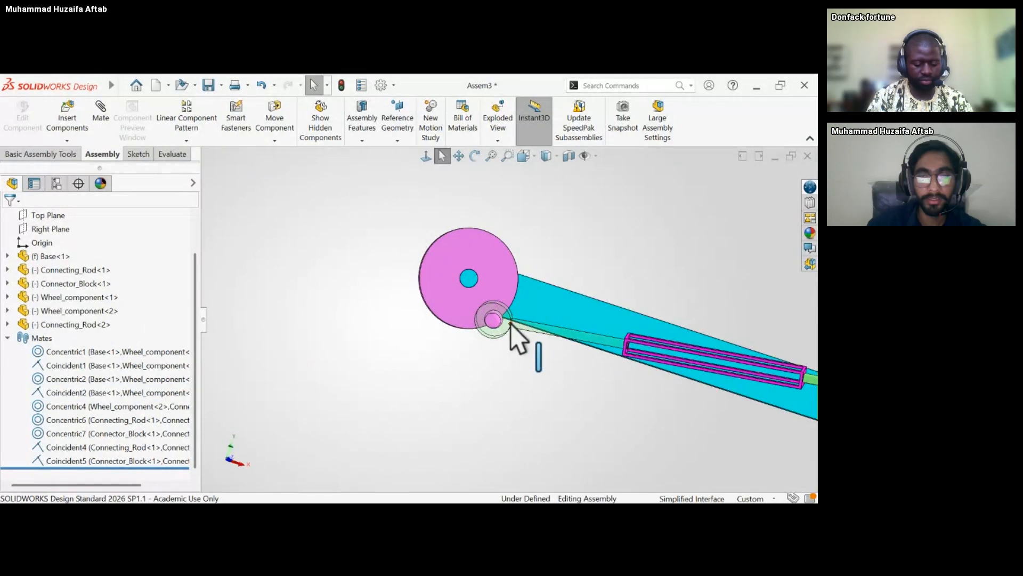
right_click(510, 324)
click(614, 87)
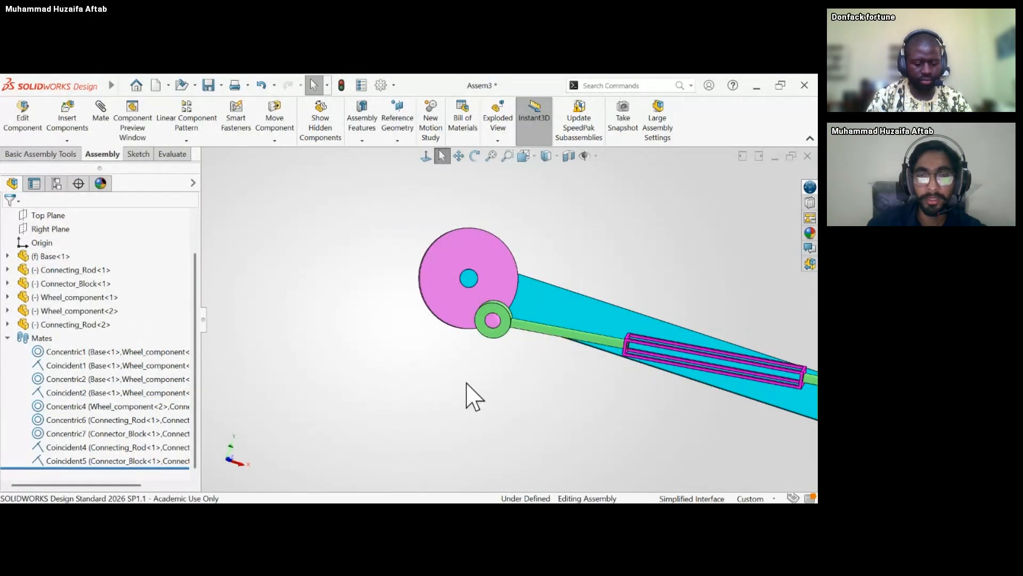
click(99, 112)
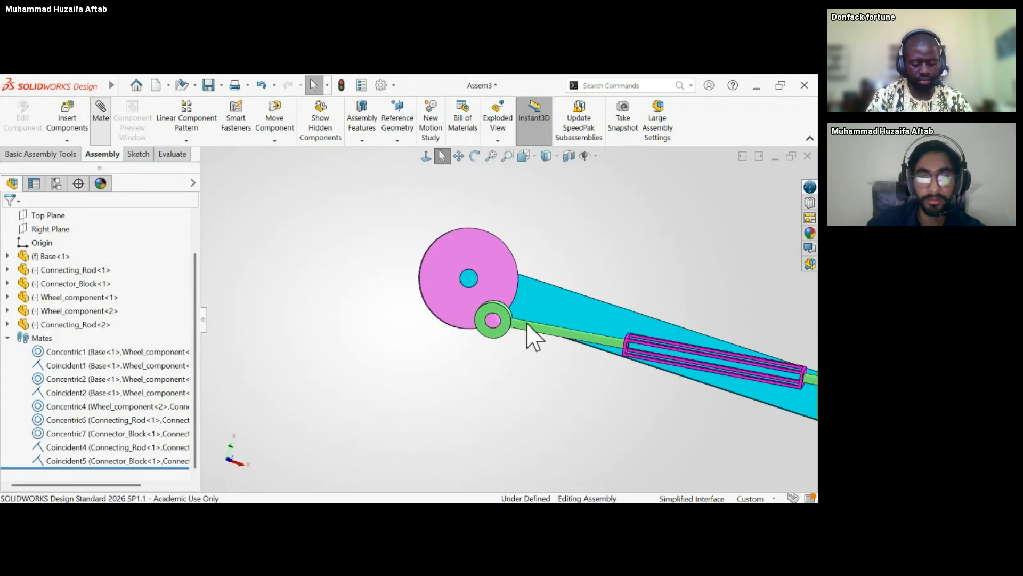
click(498, 332)
mouse_move(400, 377)
middle_down()
mouse_move(416, 367)
mouse_move(392, 371)
middle_up()
click(171, 293)
key(Delete)
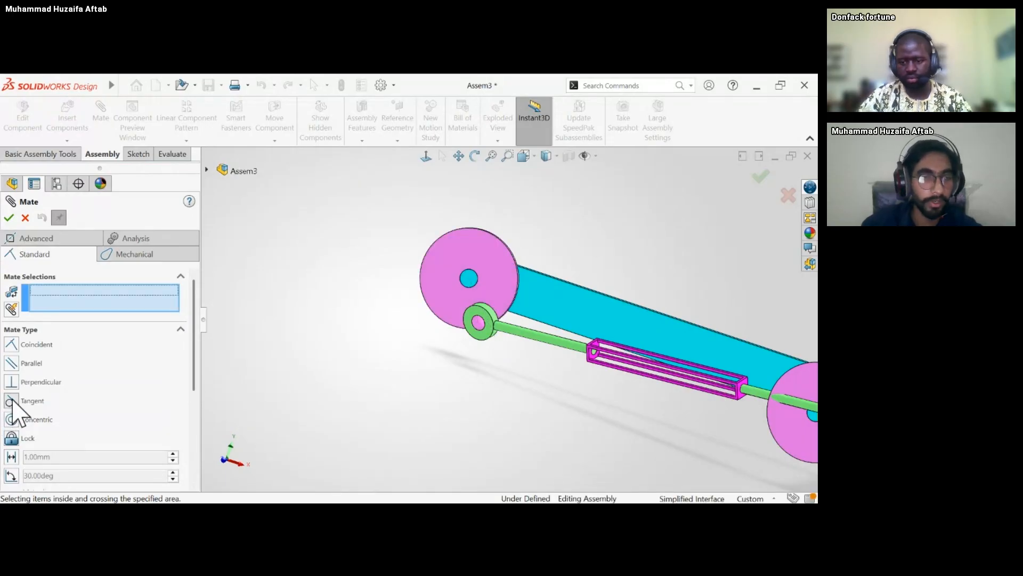
click(492, 328)
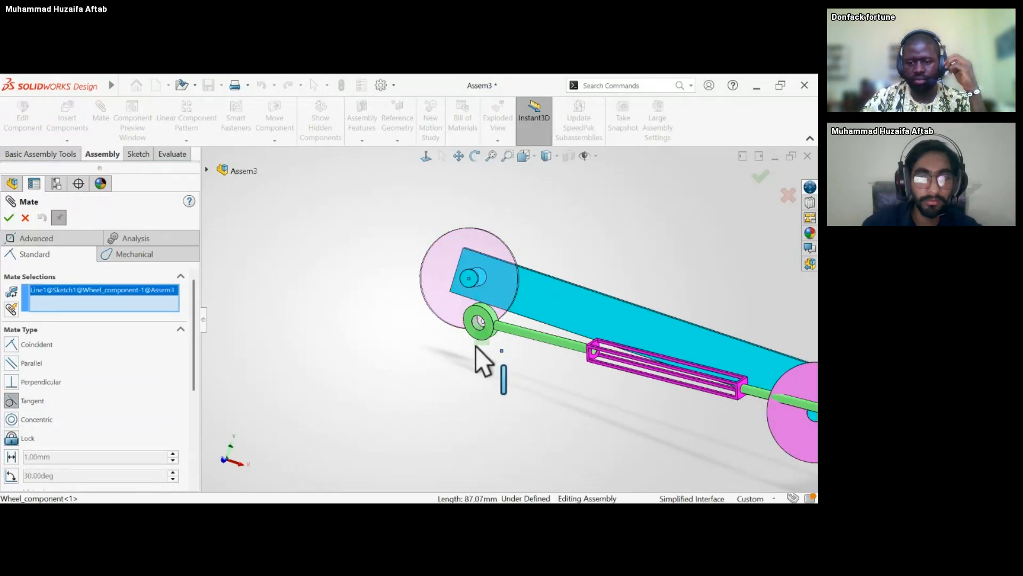
middle_drag(474, 381, 571, 296)
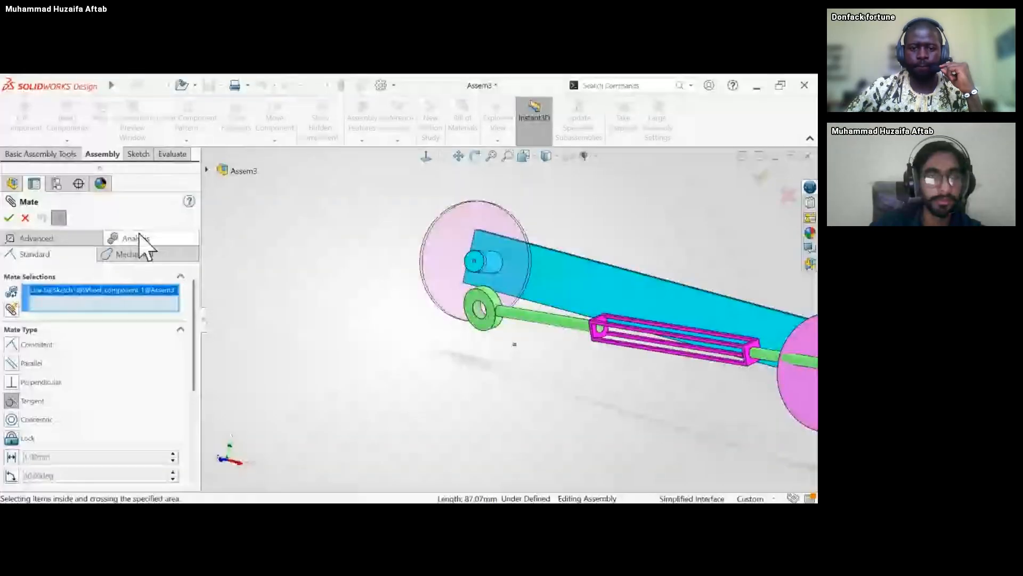
click(25, 219)
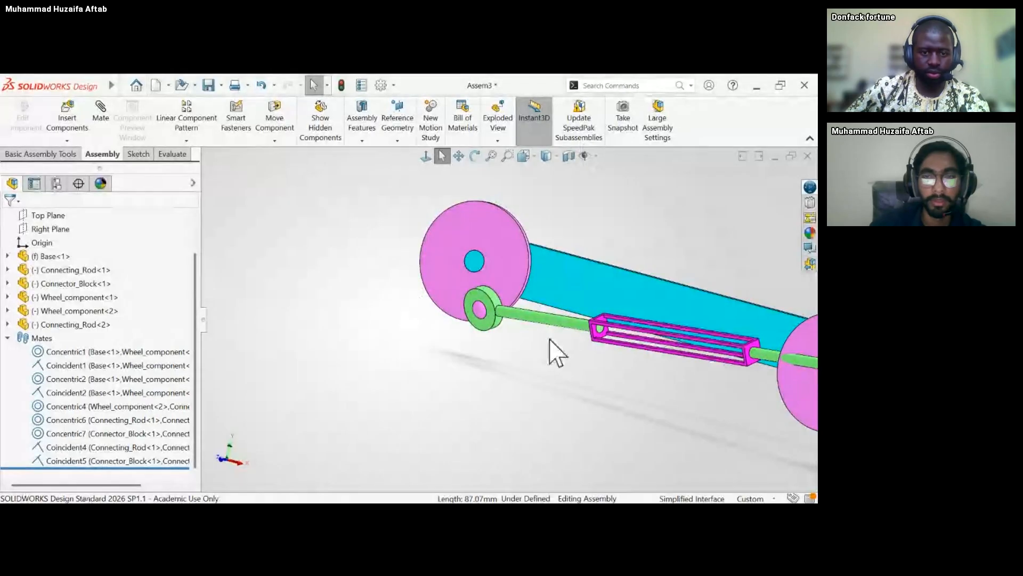
Examine the joint between the first wheel's pin and the connecting rod's eye from several angles.
scroll(546, 298, up, 6)
middle_drag(546, 299, 505, 345)
scroll(554, 293, down, 5)
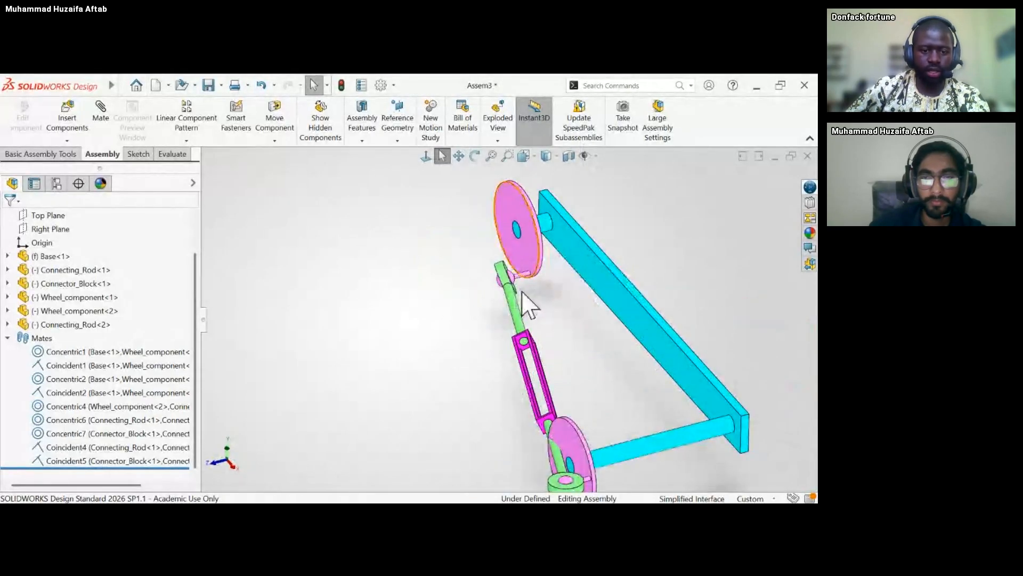
scroll(522, 291, down, 6)
drag(469, 295, 456, 326)
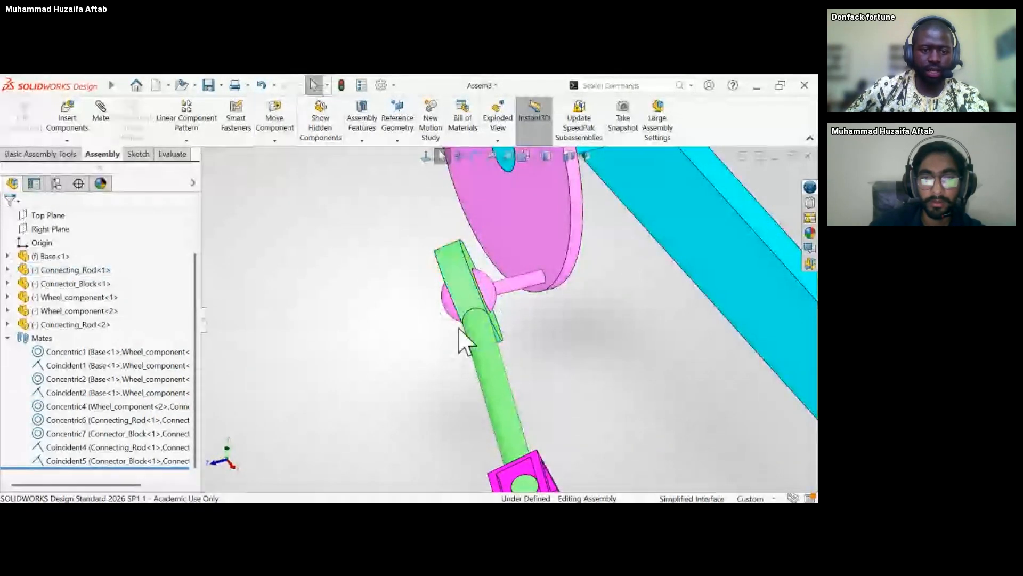
scroll(519, 322, up, 6)
middle_drag(522, 322, 589, 299)
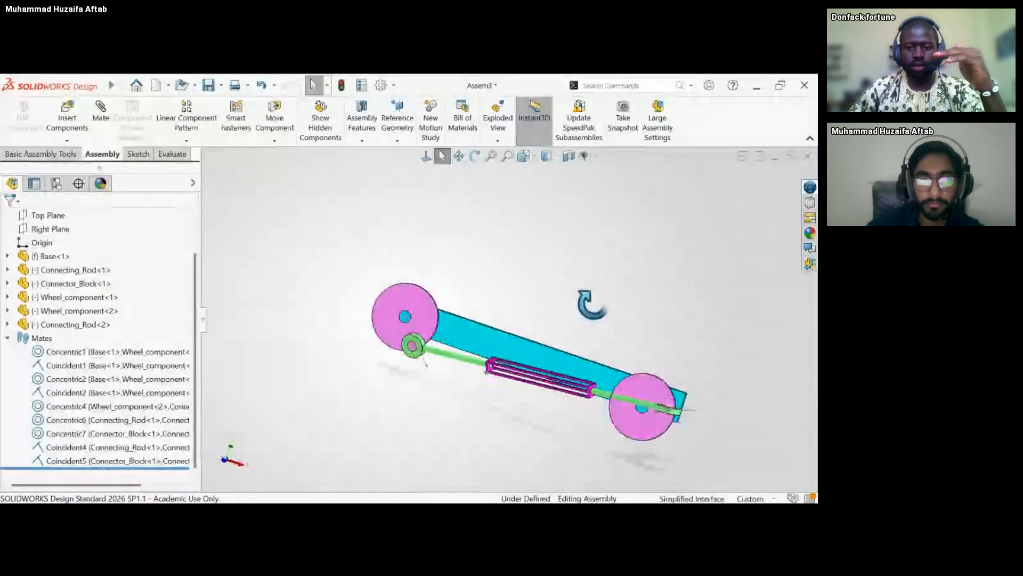
scroll(456, 373, down, 5)
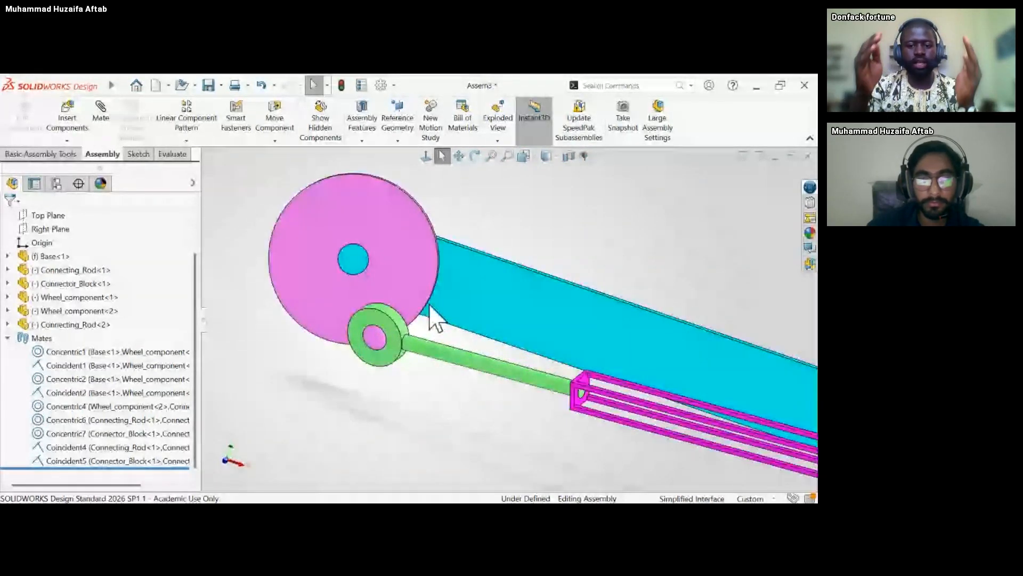
scroll(421, 334, up, 3)
scroll(405, 352, down, 4)
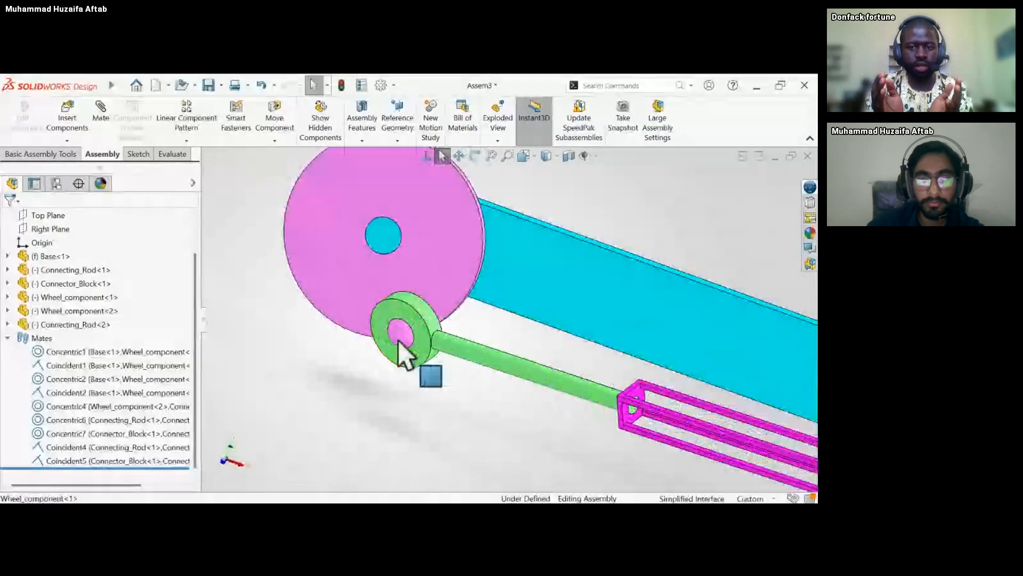
scroll(405, 357, up, 4)
middle_drag(484, 350, 463, 306)
key(Escape)
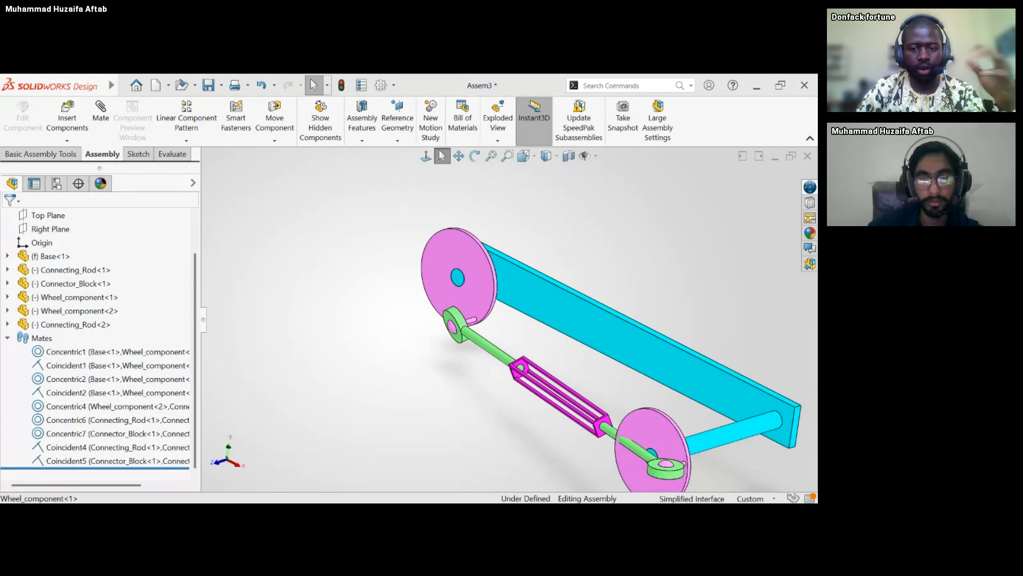
Open the first connecting rod as a separate part and inspect the curved inner face of its eye.
click(488, 354)
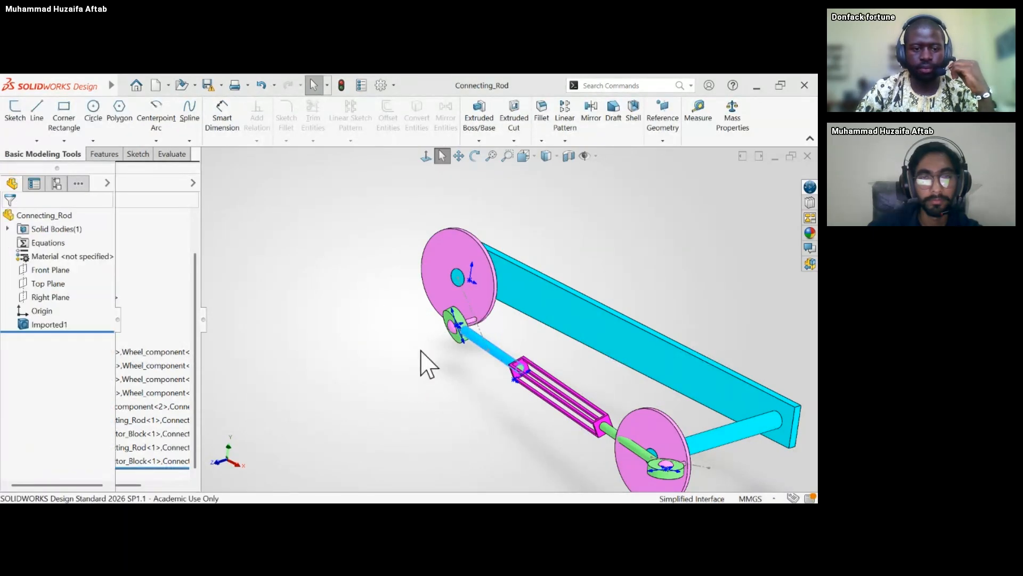
middle_drag(314, 264, 274, 297)
scroll(267, 294, down, 5)
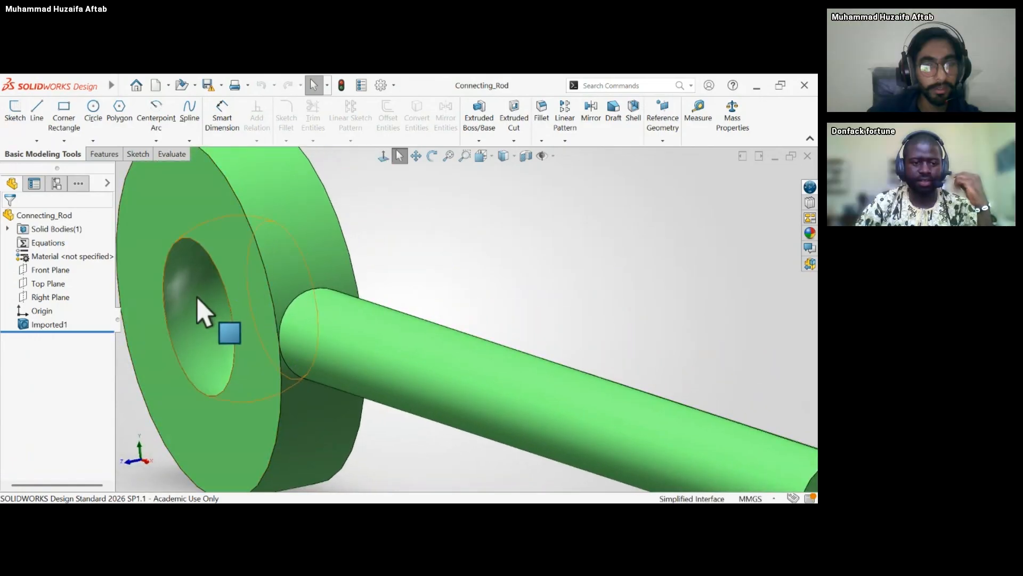
click(197, 299)
scroll(213, 301, up, 5)
middle_drag(228, 315, 251, 328)
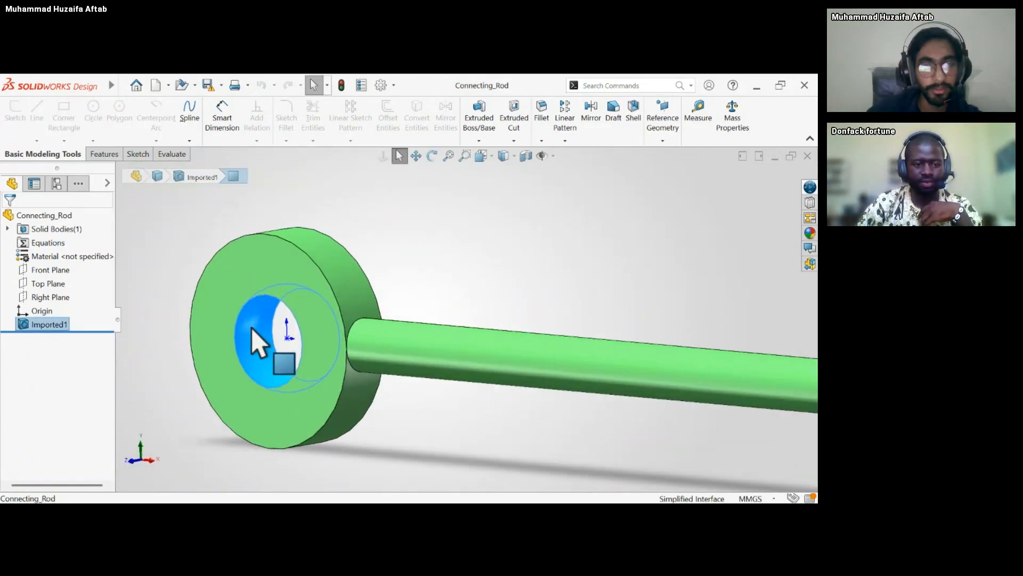
scroll(252, 327, down, 2)
scroll(261, 323, up, 2)
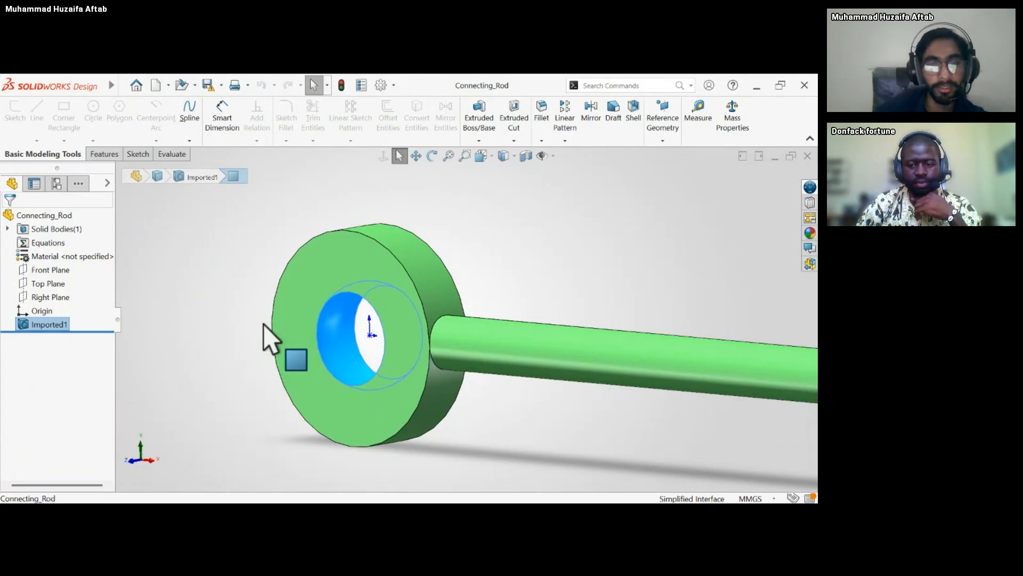
scroll(421, 351, up, 4)
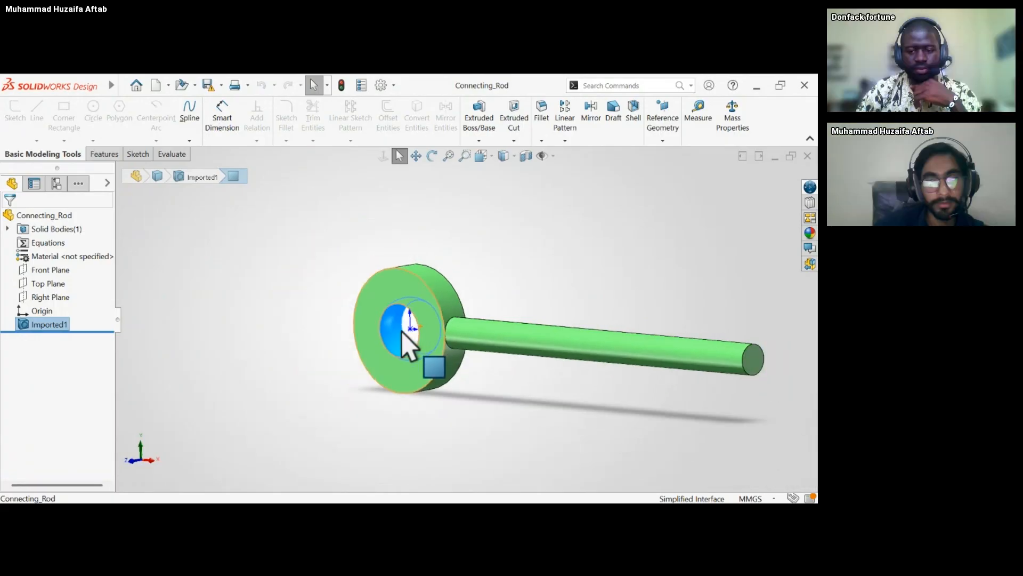
scroll(410, 332, down, 2)
scroll(421, 335, up, 2)
scroll(437, 336, down, 2)
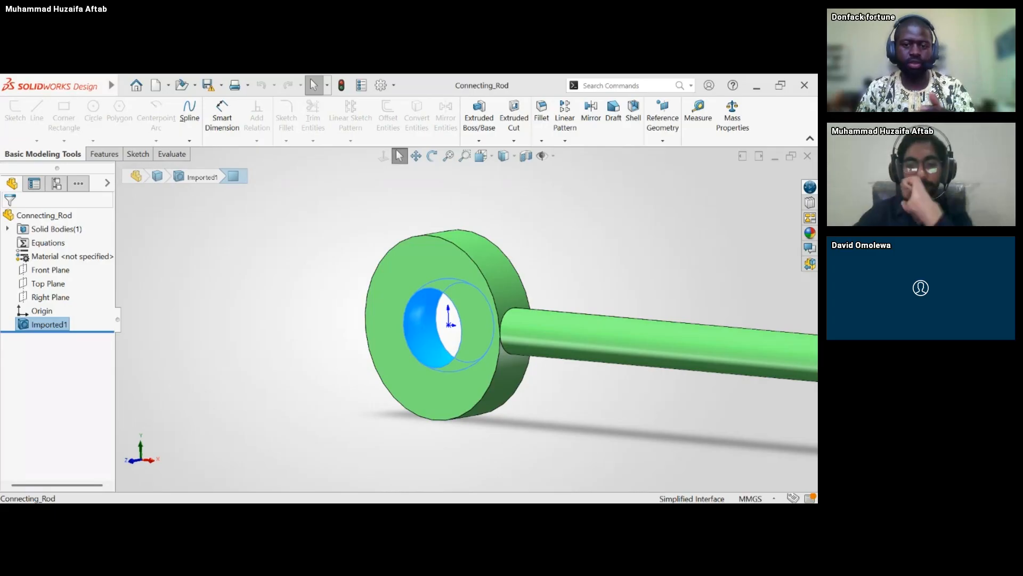
Return to the assembly and select the Concentric2 mate between the base and a wheel to review what it connects.
key(ctrl+Tab)
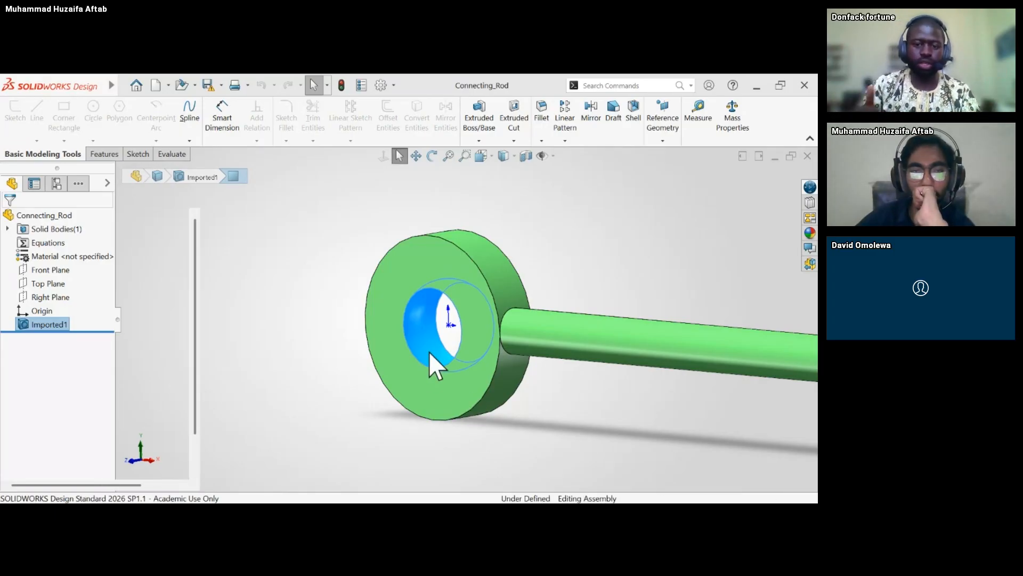
scroll(496, 365, up, 4)
middle_drag(496, 365, 533, 352)
scroll(548, 351, down, 3)
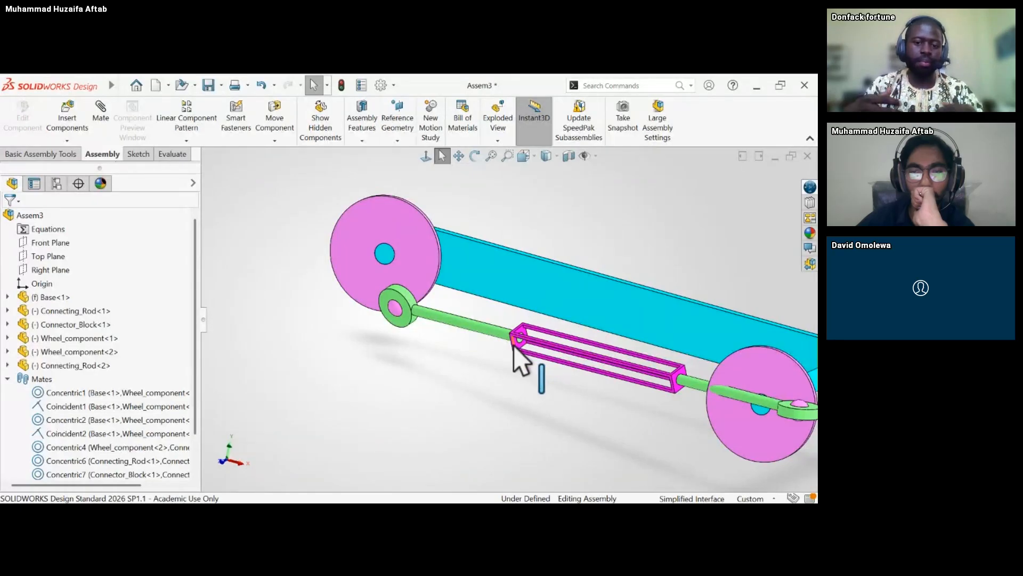
click(66, 420)
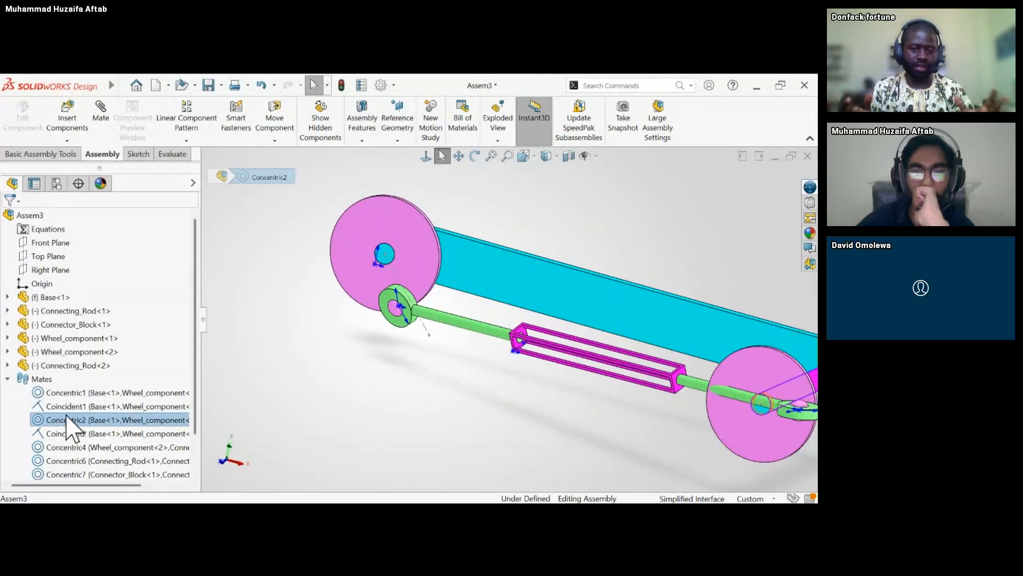
Review the remaining mates from Concentric4 to Coincident5 one by one to identify which components each one connects.
click(75, 447)
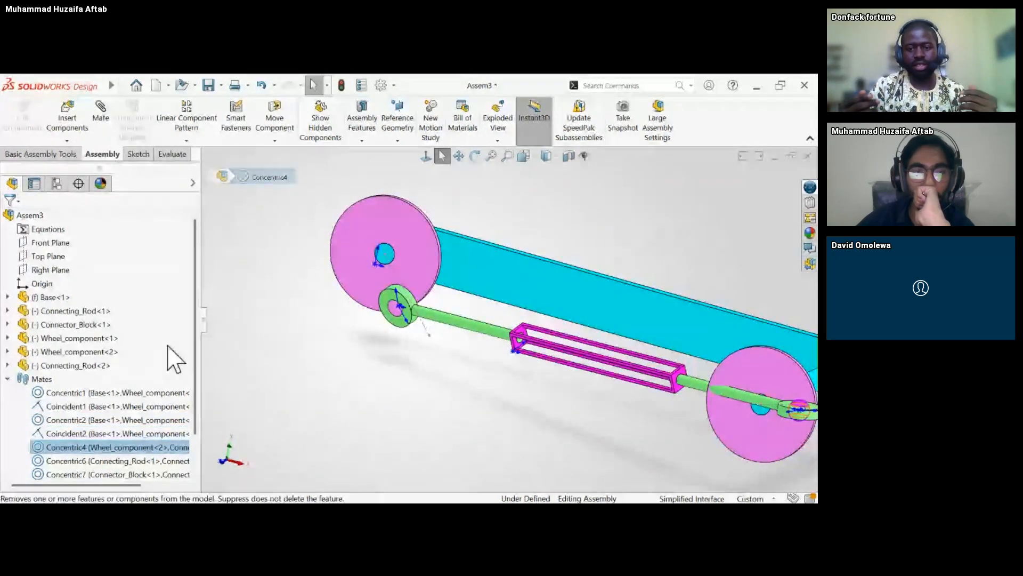
scroll(200, 421, down, 1)
click(166, 421)
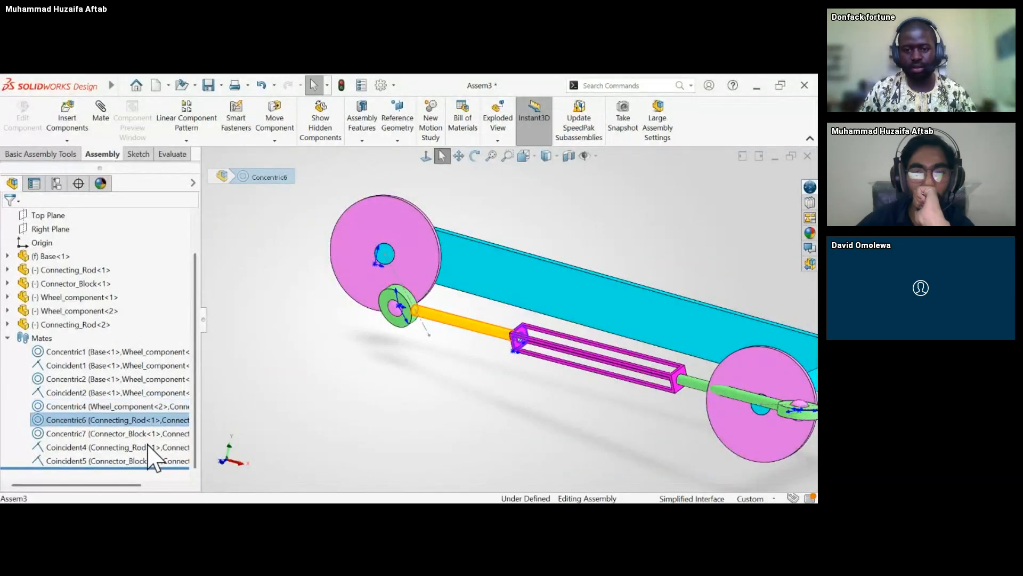
click(146, 433)
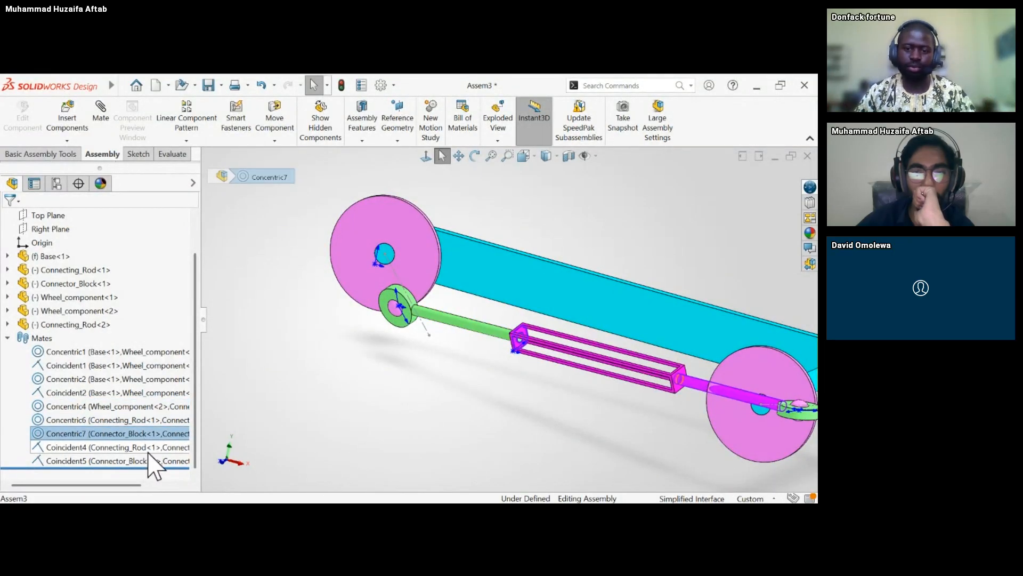
click(149, 448)
click(128, 434)
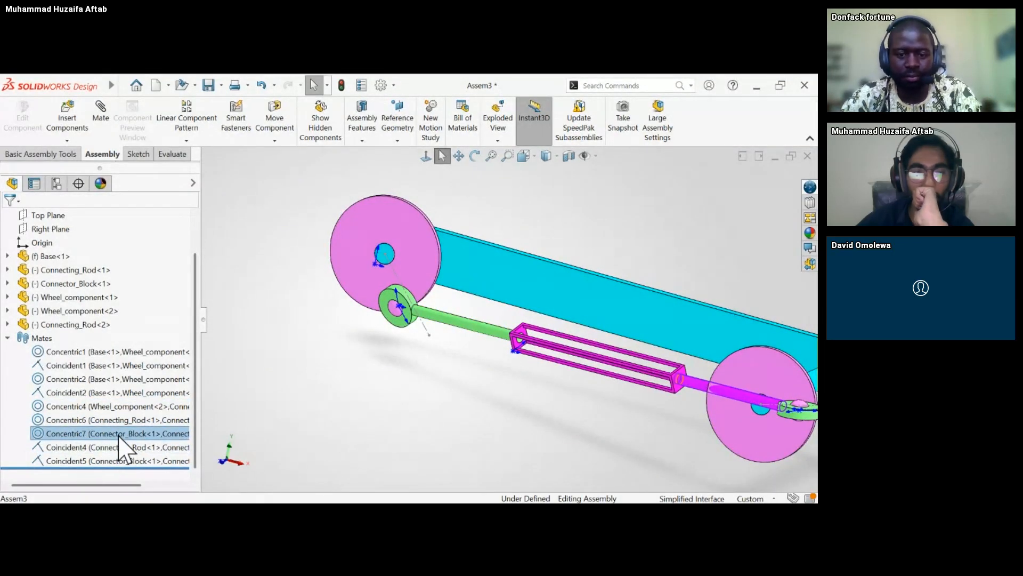
click(103, 450)
click(107, 462)
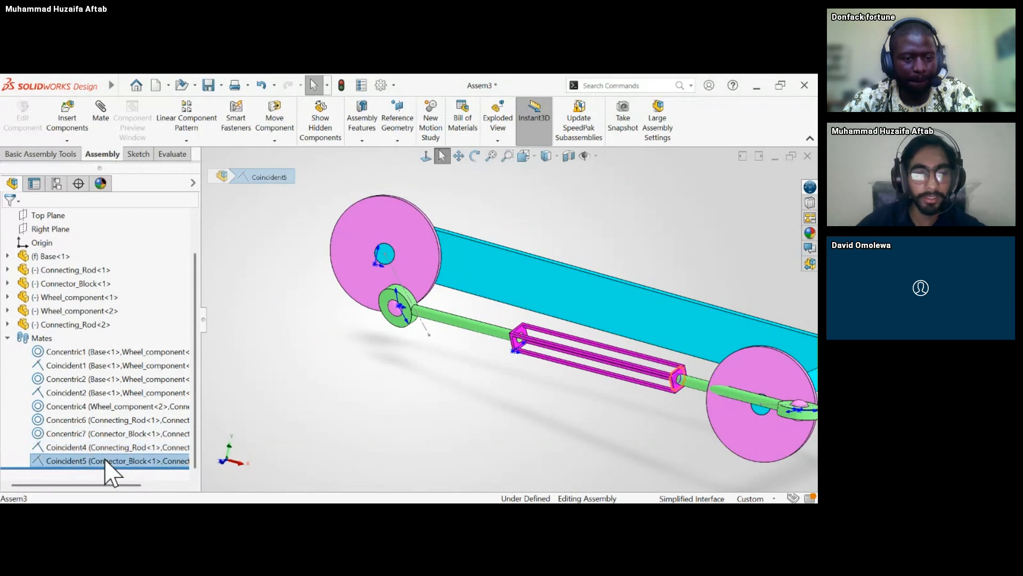
Pull the first connecting rod's eye away from its wheel's pin to test the rod's freedom of movement.
click(493, 328)
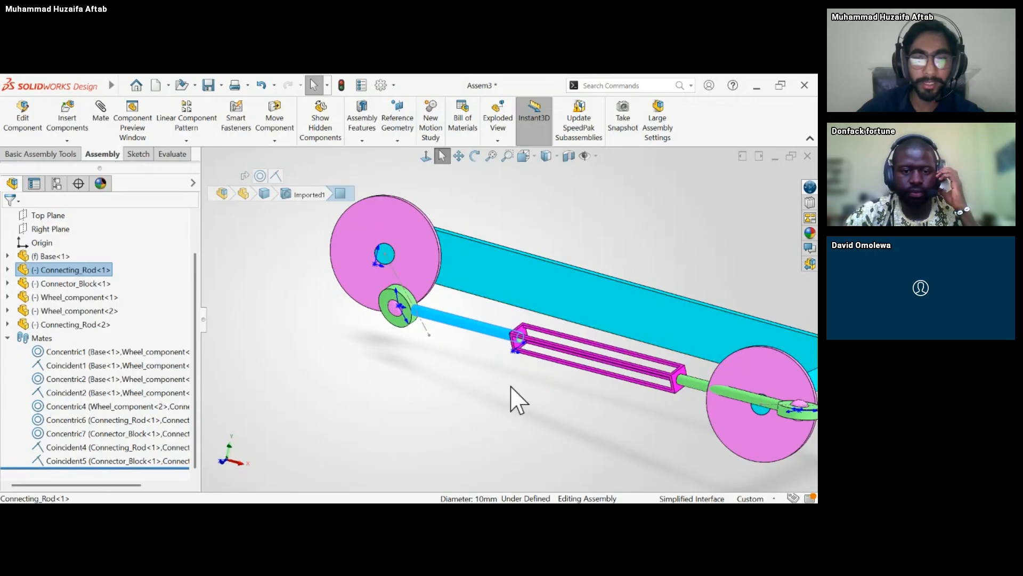
scroll(683, 388, up, 3)
middle_drag(639, 388, 645, 379)
scroll(613, 348, down, 4)
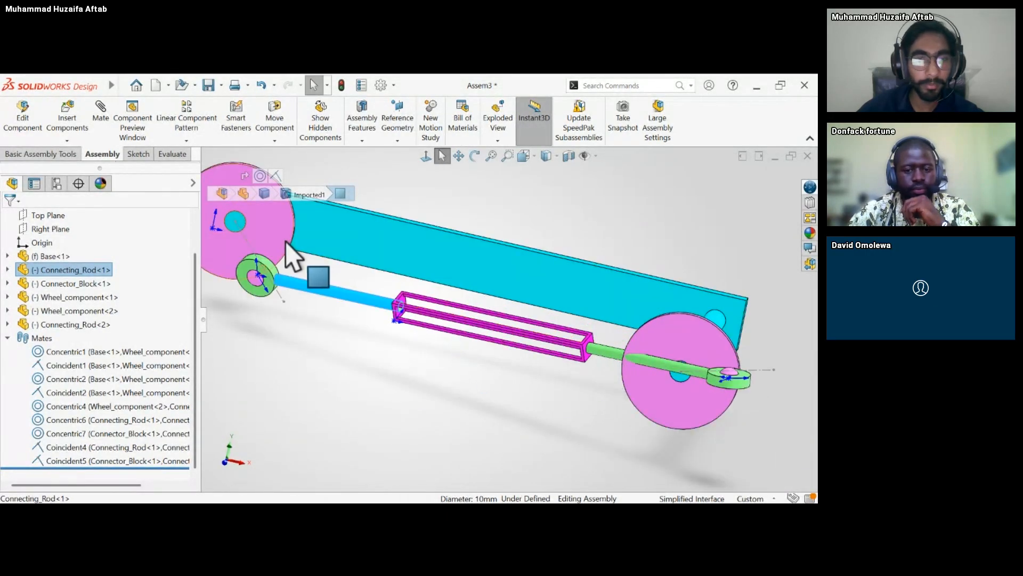
drag(263, 258, 260, 312)
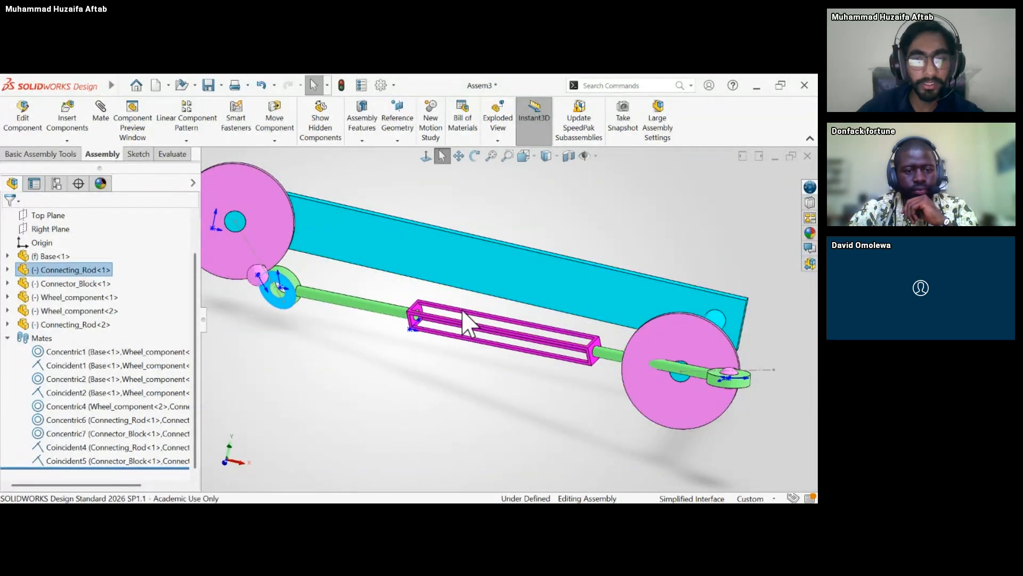
drag(431, 333, 576, 349)
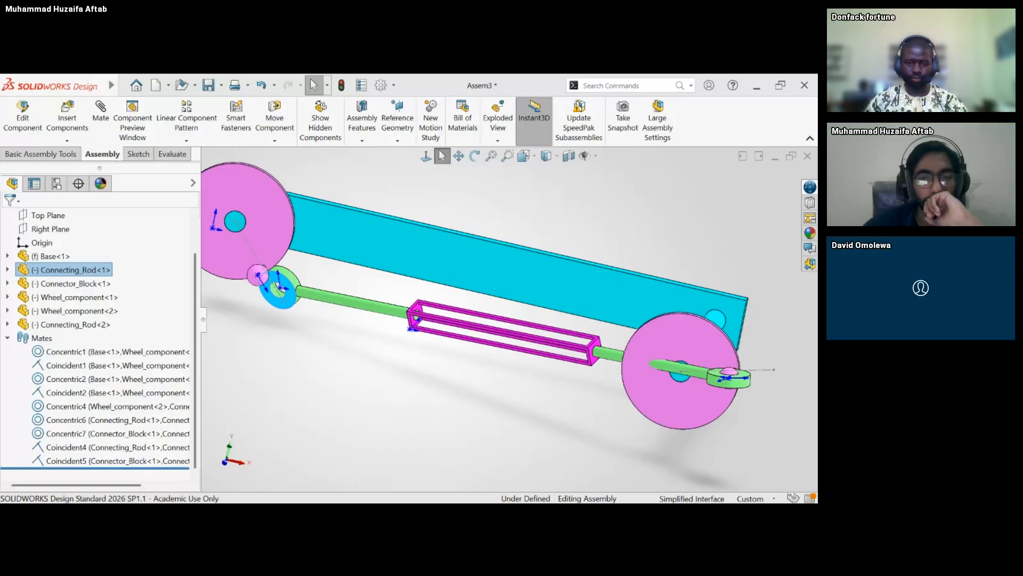
click(389, 352)
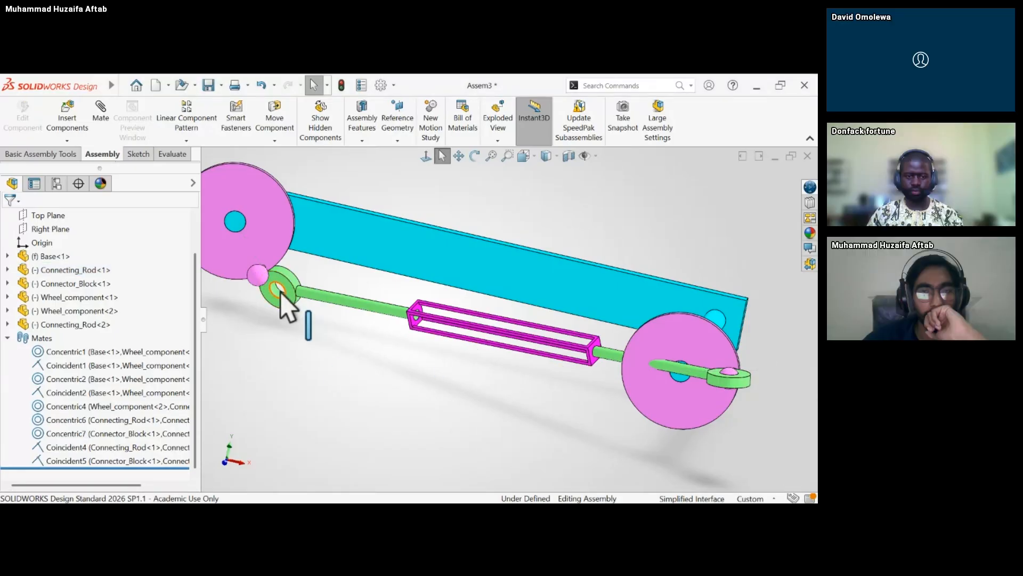
Delete the Coincident5 and Coincident4 mates between the connector block and the two connecting rods.
scroll(284, 380, up, 2)
scroll(480, 331, down, 3)
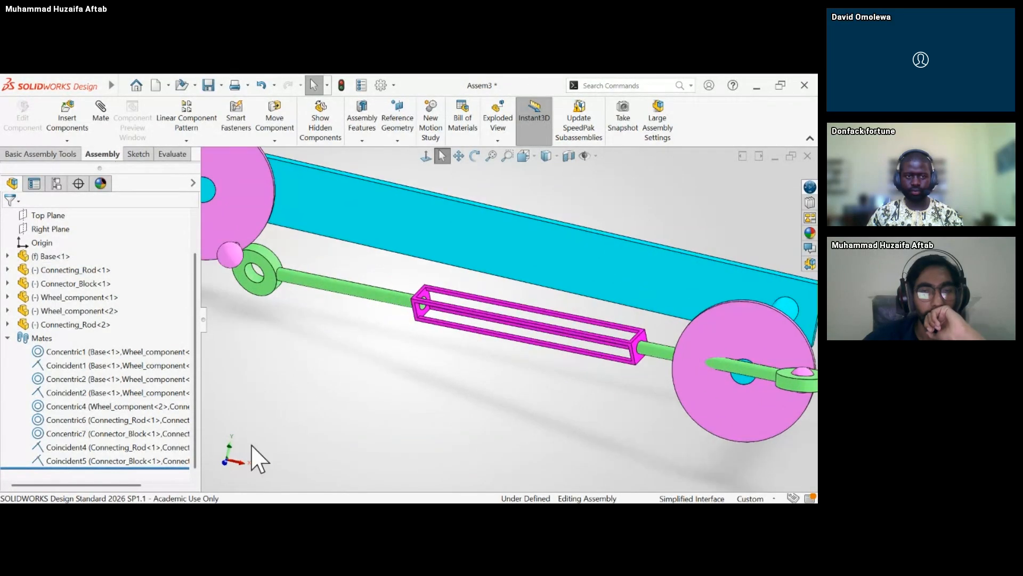
click(118, 449)
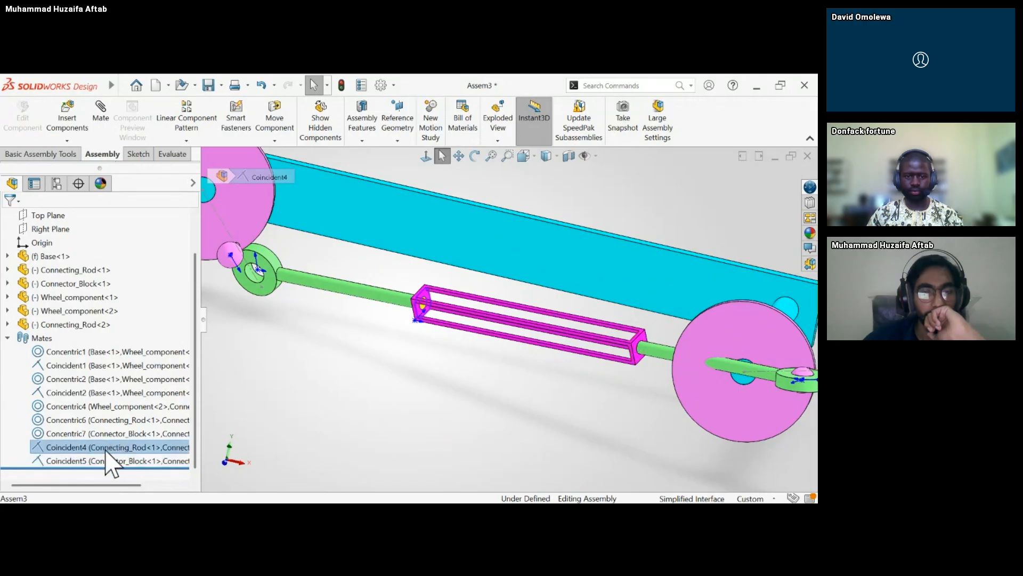
click(117, 461)
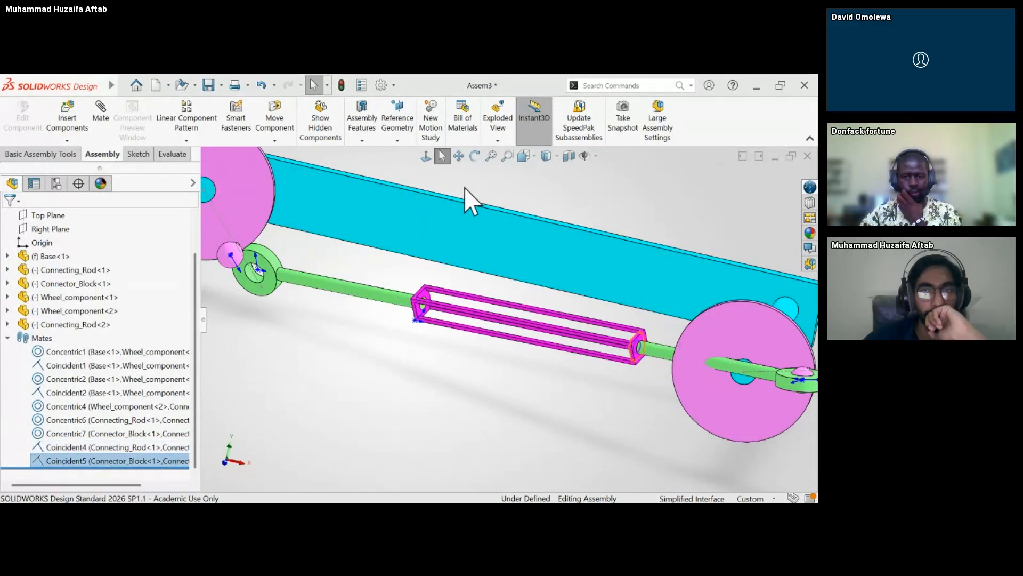
key(Delete)
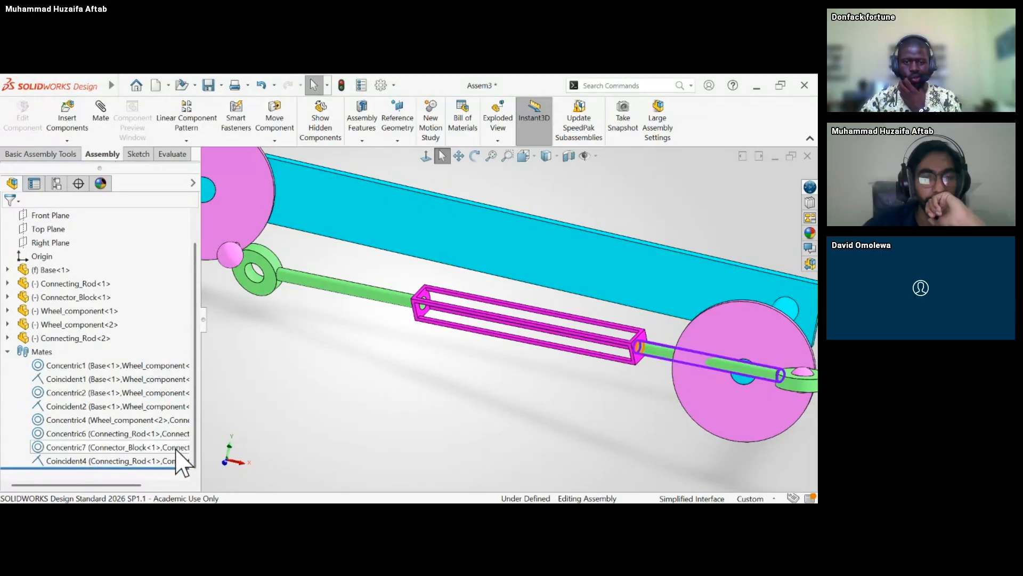
click(168, 462)
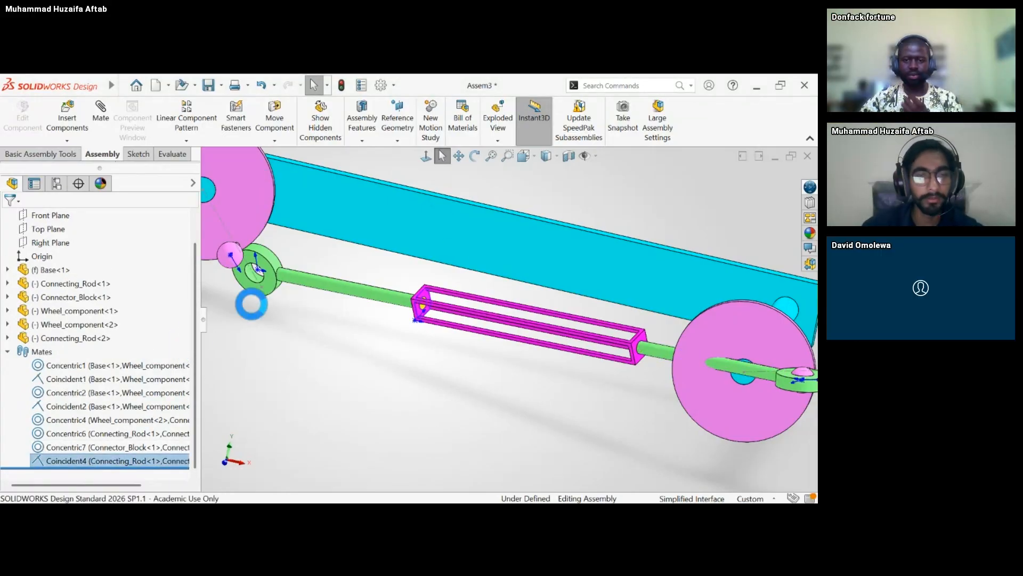
click(487, 313)
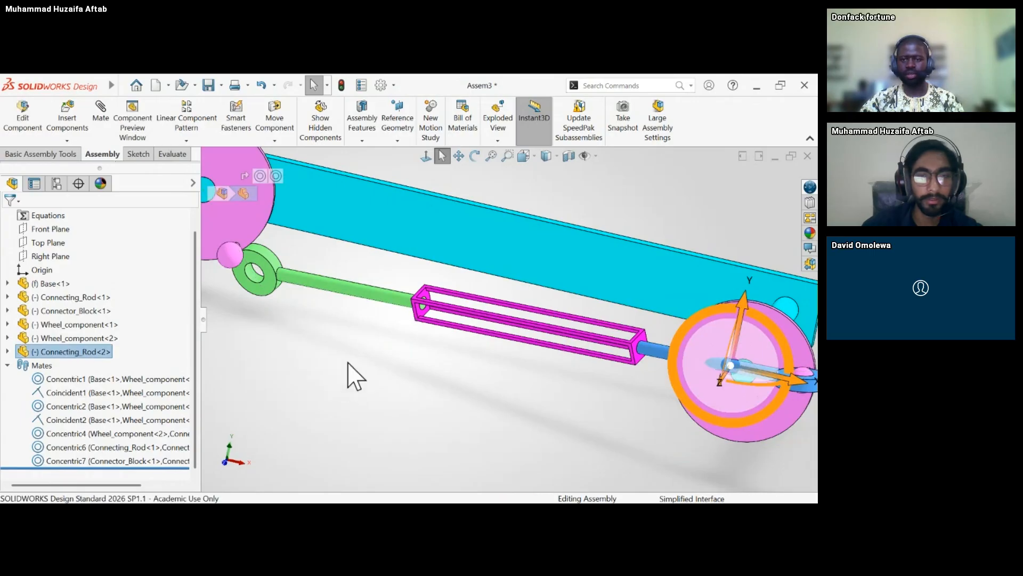
Slide the first connecting rod out of the connector block, leaving its eye clear of the wheel's pin.
drag(247, 293, 200, 305)
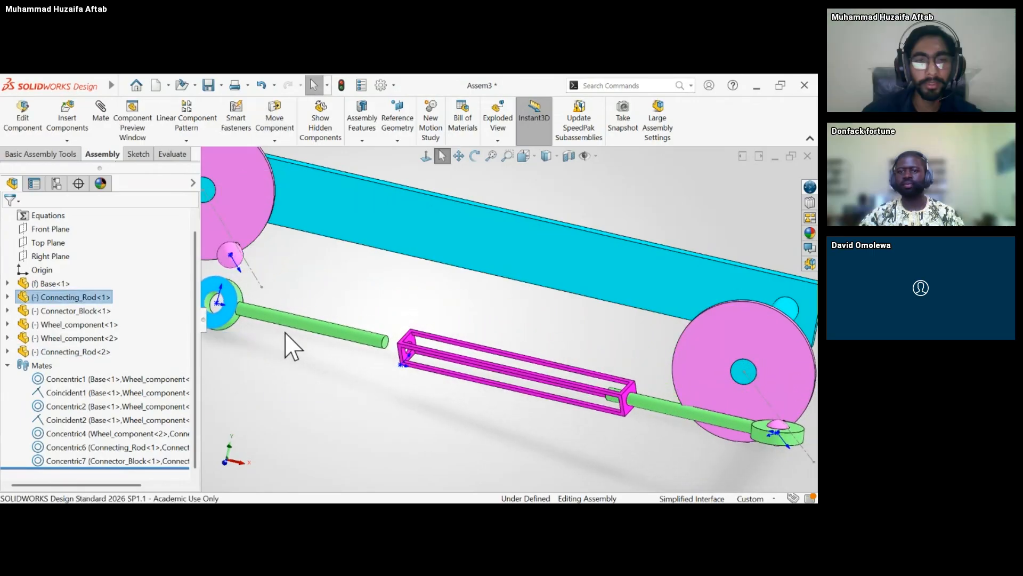
middle_drag(302, 329, 291, 332)
scroll(280, 364, up, 3)
scroll(325, 307, down, 3)
click(359, 393)
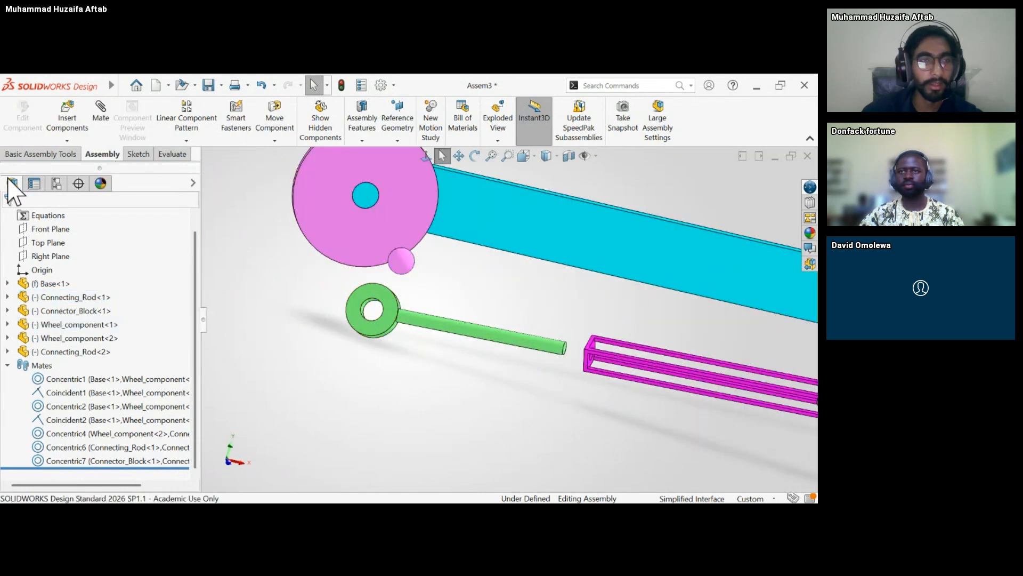
Add a tangent mate between the first wheel's sketch line through the pin and the inner face of the connecting rod's eye.
click(101, 120)
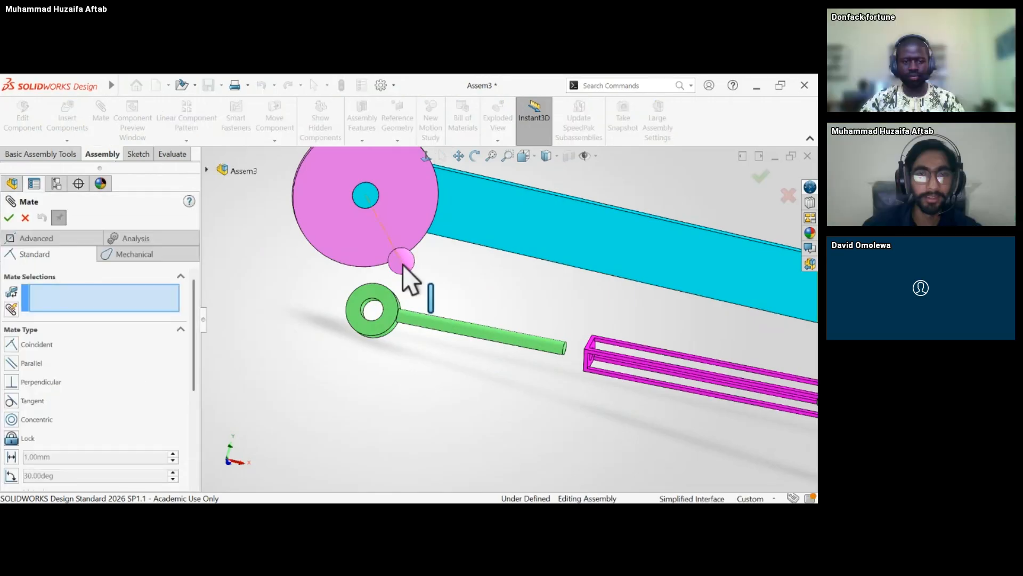
click(402, 266)
click(370, 303)
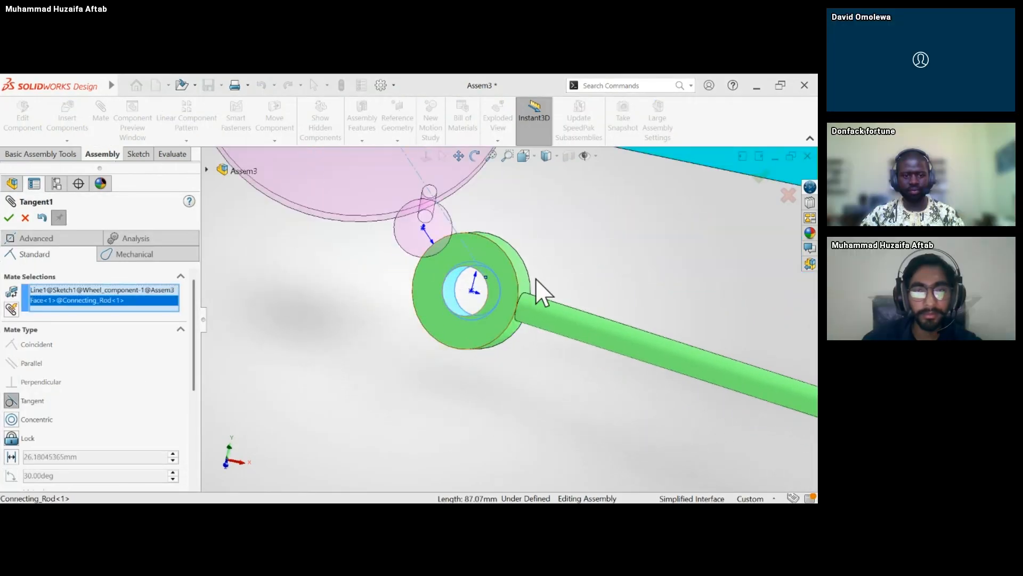
click(534, 271)
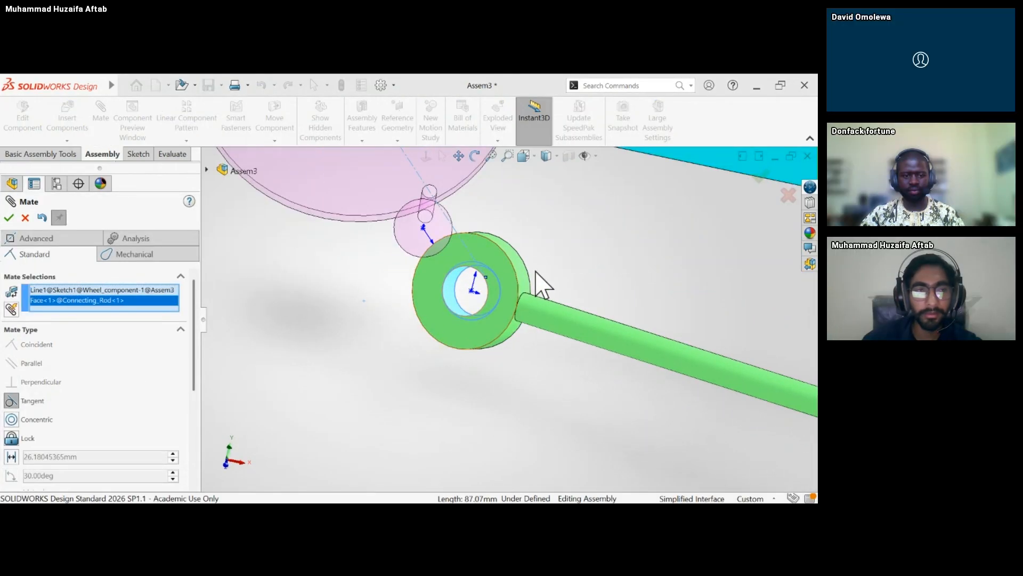
click(9, 218)
Review which entities the new Tangent1 mate references and close the Assem3 assembly.
scroll(75, 458, down, 1)
click(71, 461)
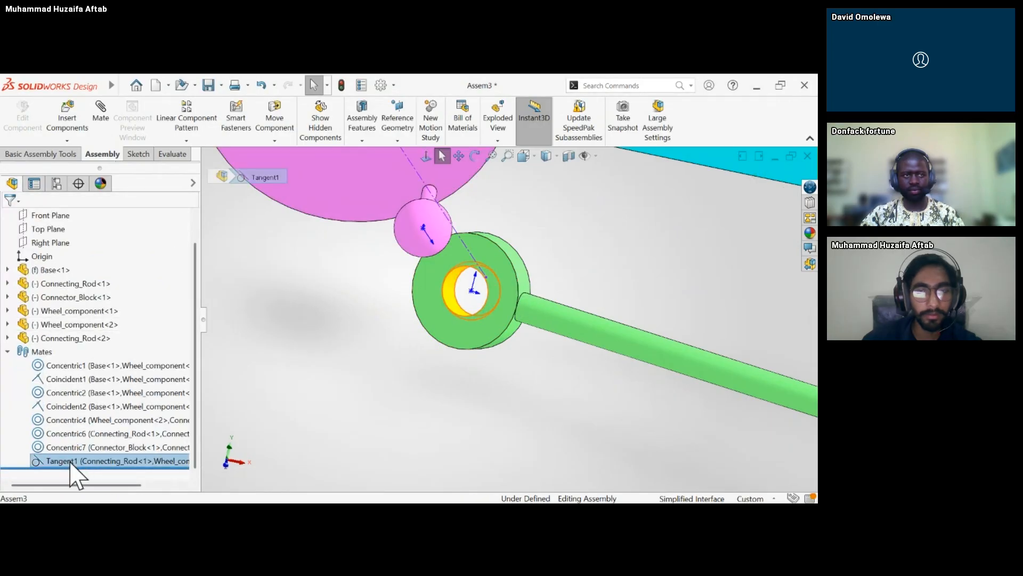
scroll(458, 356, up, 5)
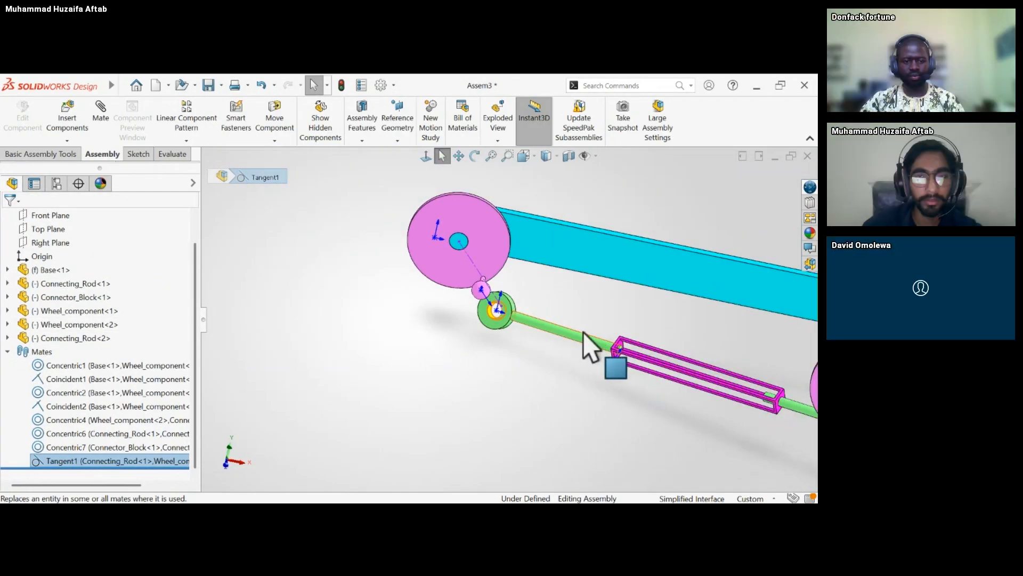
click(483, 341)
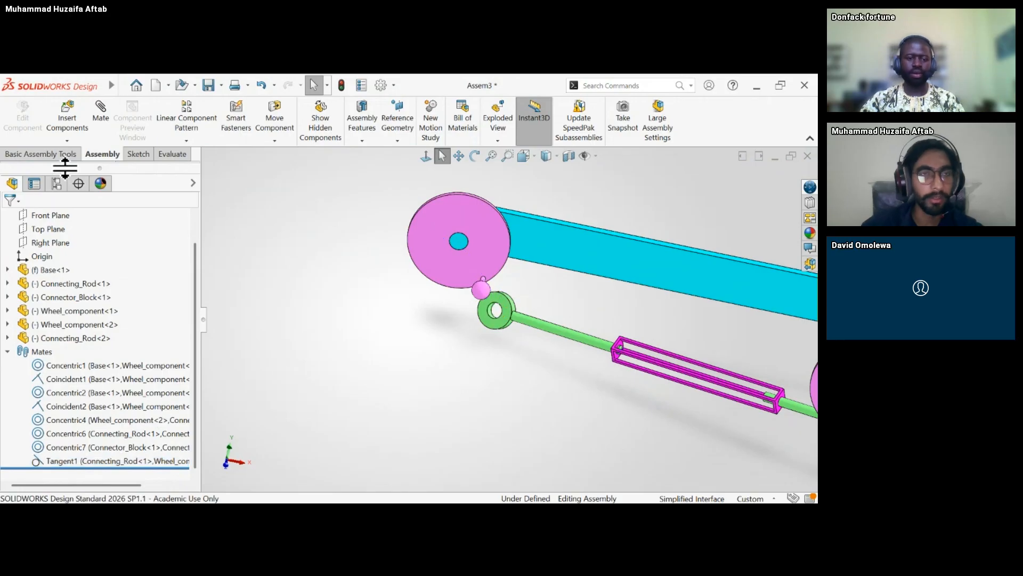
click(98, 461)
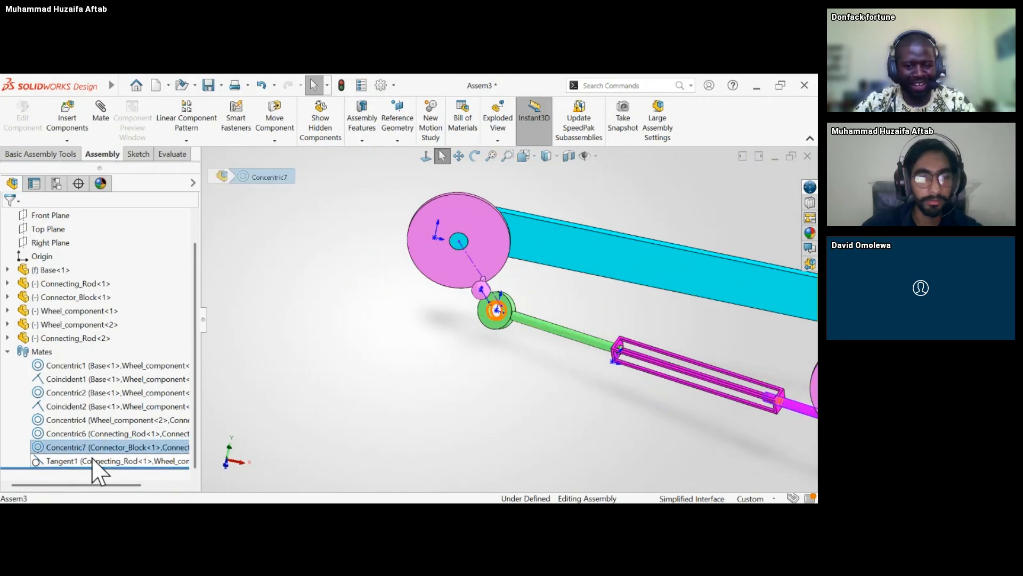
click(807, 155)
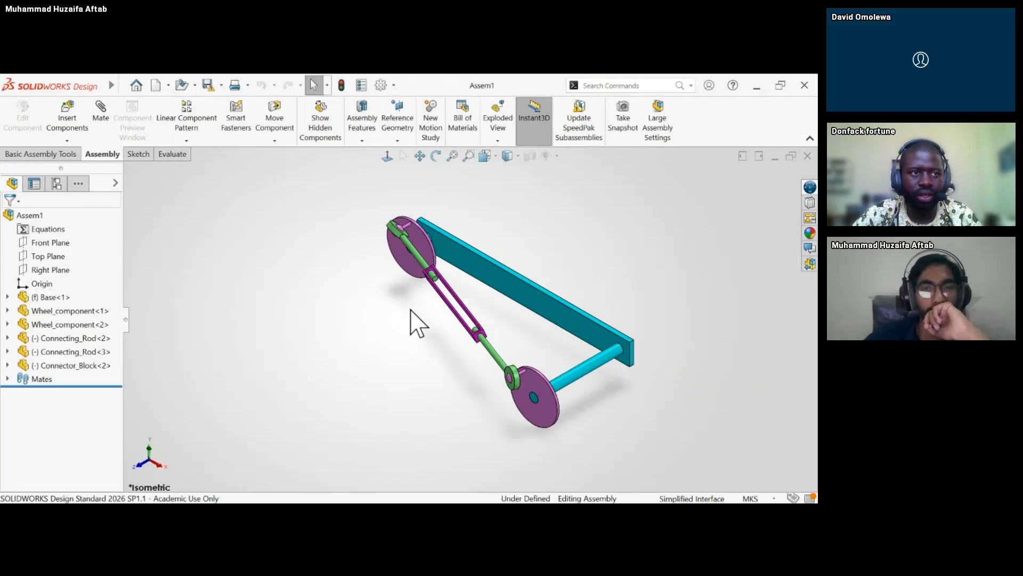
Examine the Assem1 assembly from several angles and test whether its wheels, connecting rods and connector block can be moved.
middle_drag(418, 322, 473, 264)
scroll(520, 320, down, 3)
scroll(512, 307, up, 4)
scroll(452, 312, down, 3)
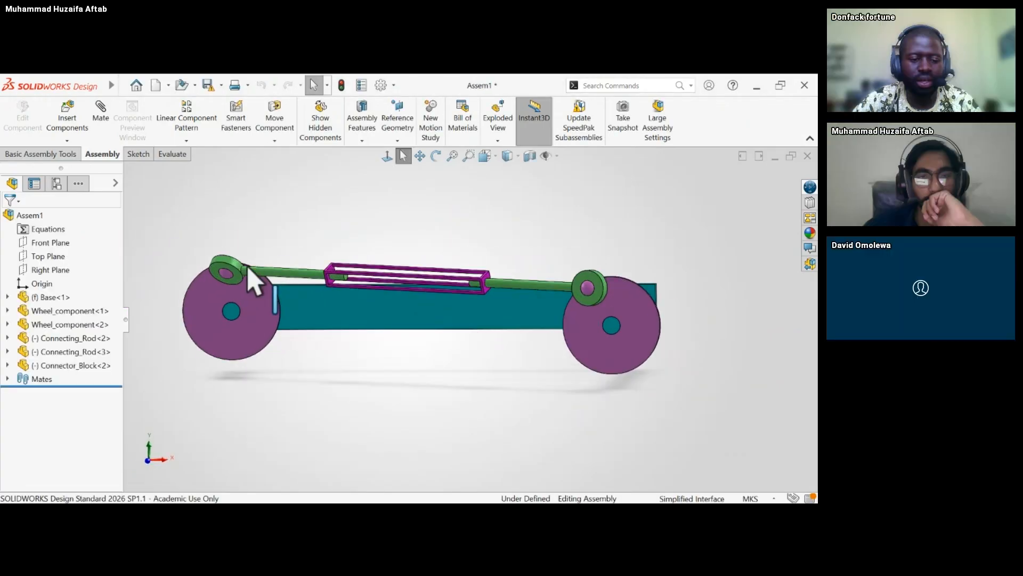
drag(253, 281, 295, 376)
middle_drag(295, 377, 297, 331)
click(347, 303)
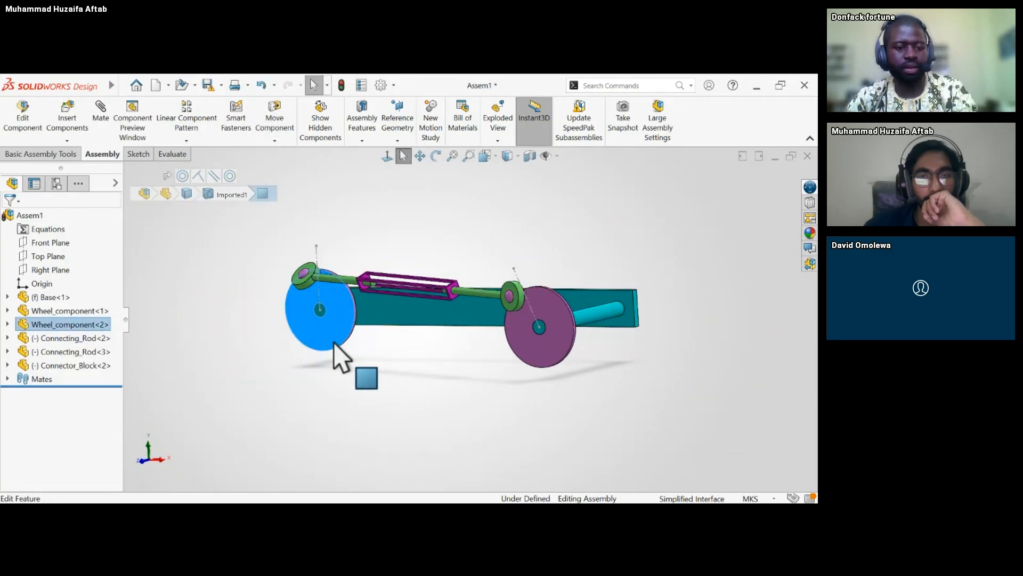
click(288, 373)
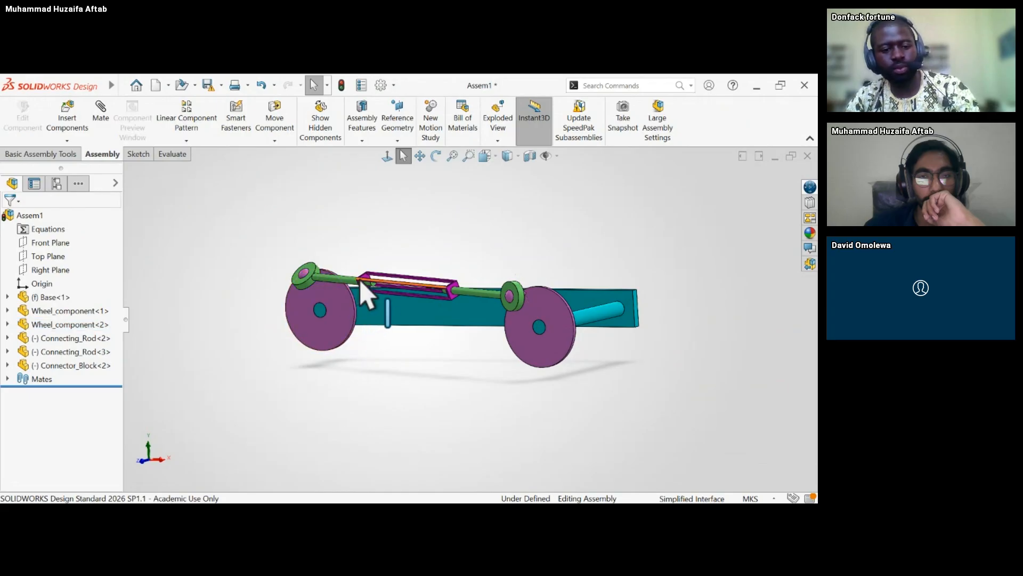
drag(376, 292, 418, 291)
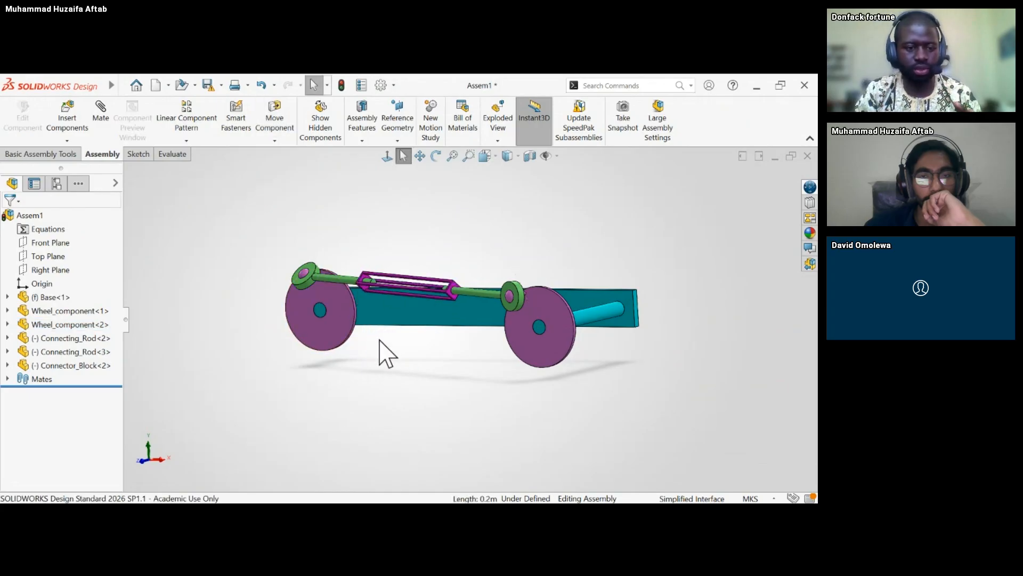
List the Assem1 mates and review what the Distance1 and Angle1 mates constrain.
click(7, 379)
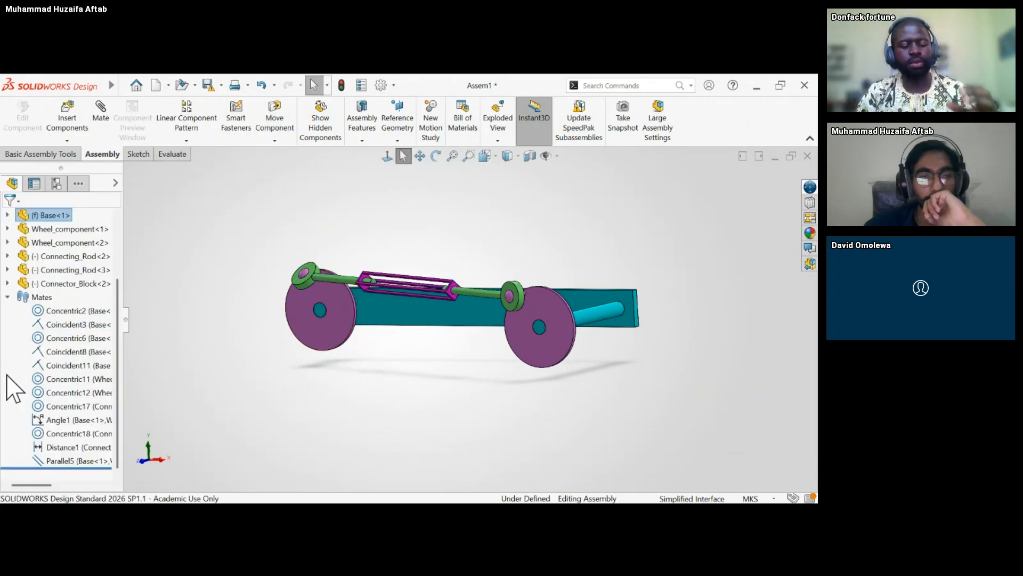
click(62, 449)
click(263, 386)
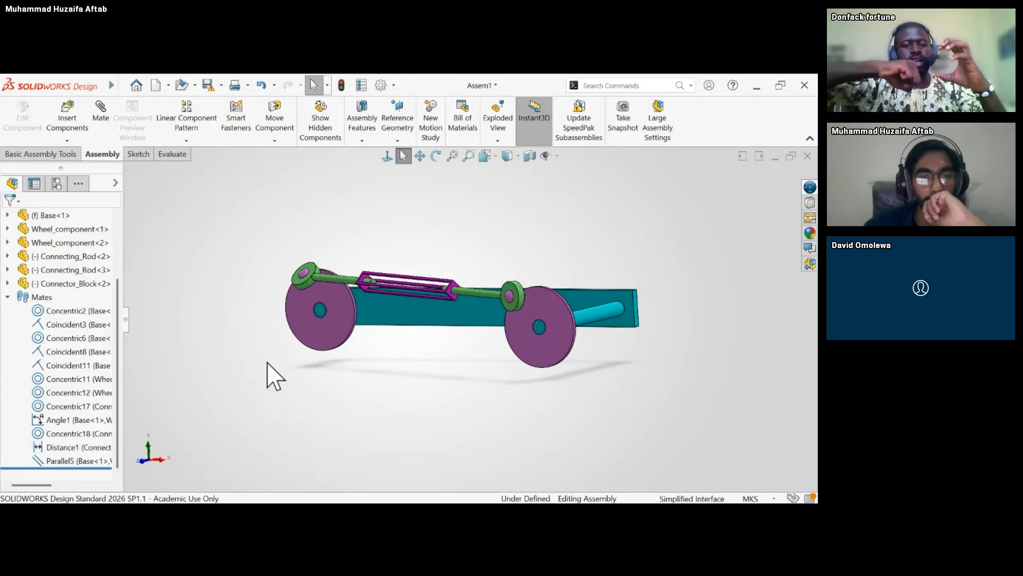
middle_drag(267, 361, 280, 363)
click(90, 418)
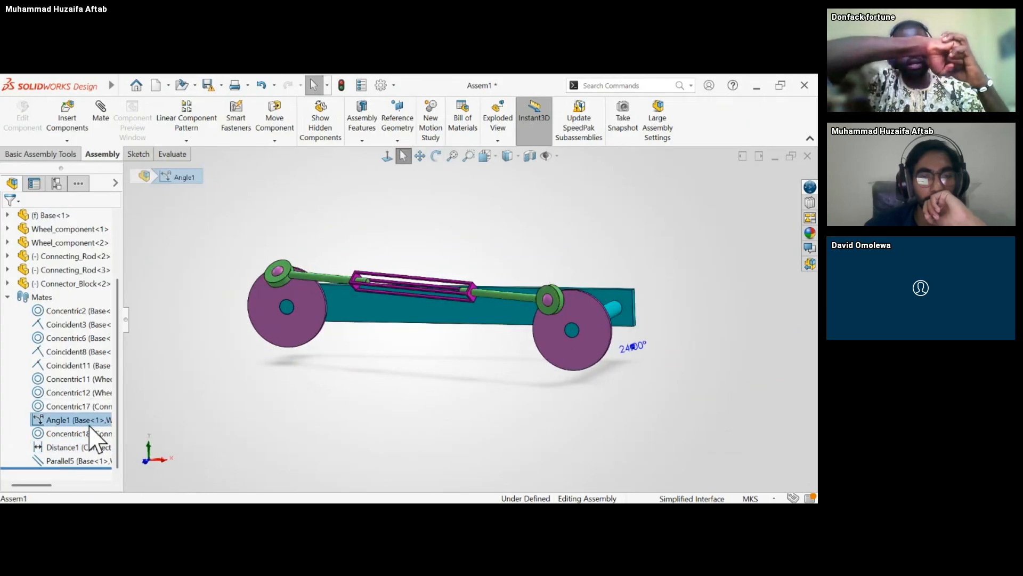
click(314, 421)
Swing Connecting_Rod<2> about its wheel pin to test its freedom, examining the linkage from the side and the end.
middle_drag(468, 402, 494, 418)
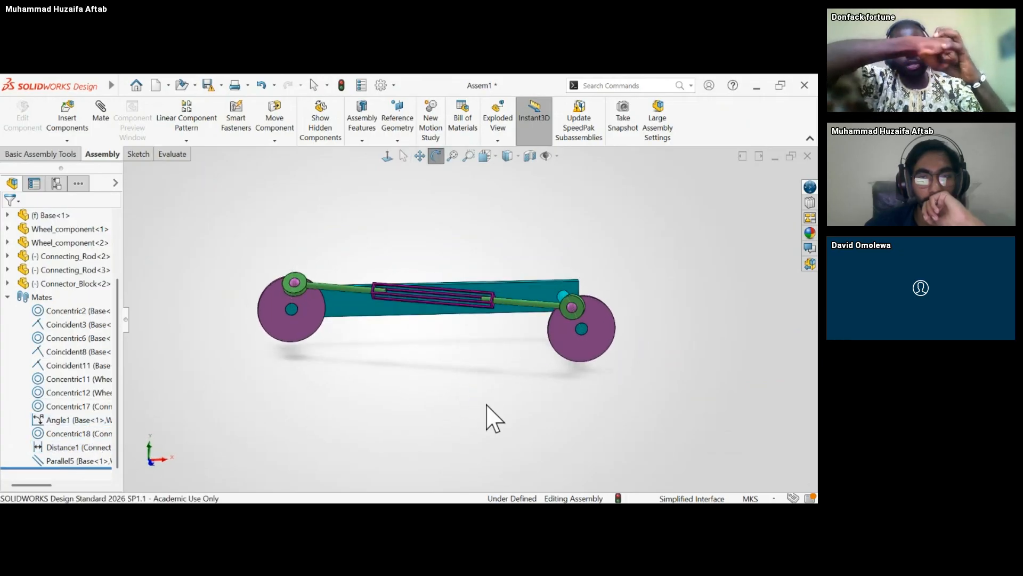
scroll(376, 341, down, 5)
mouse_move(238, 240)
mouse_down()
mouse_move(249, 197)
mouse_move(242, 222)
mouse_up()
middle_drag(250, 222, 280, 247)
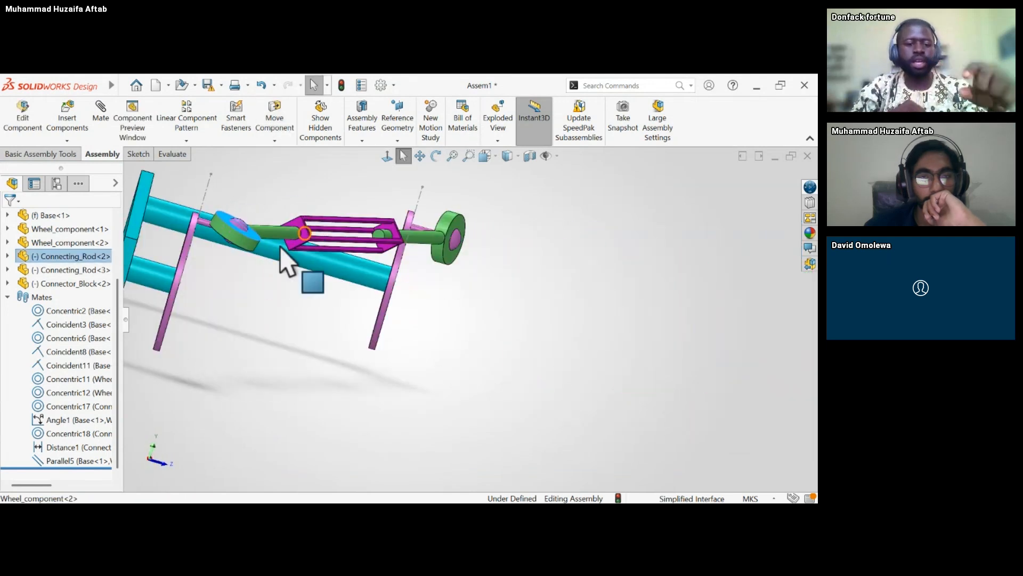
mouse_move(249, 247)
mouse_down()
mouse_move(253, 210)
mouse_move(244, 235)
mouse_up()
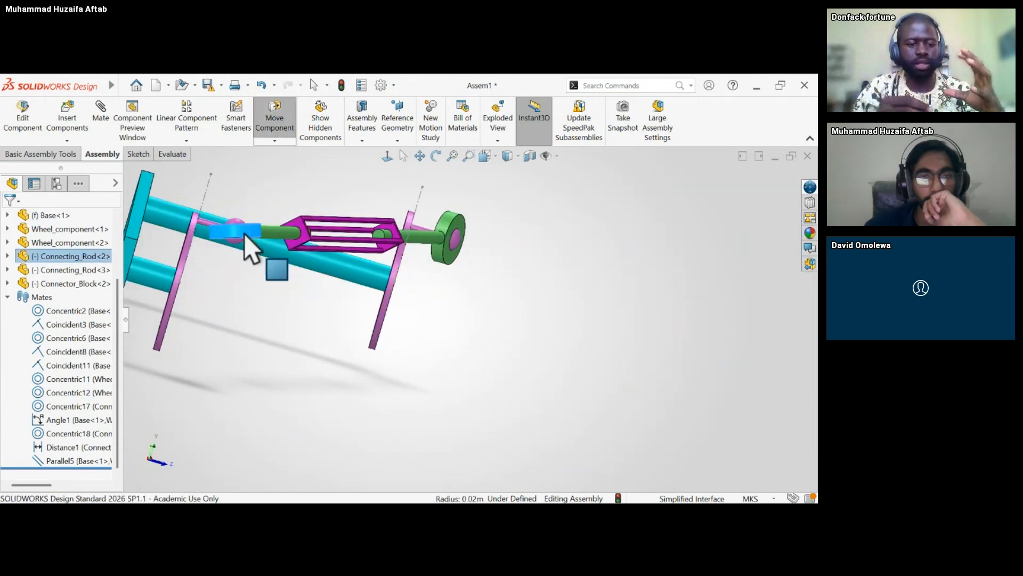
drag(257, 318, 247, 324)
middle_drag(247, 324, 432, 277)
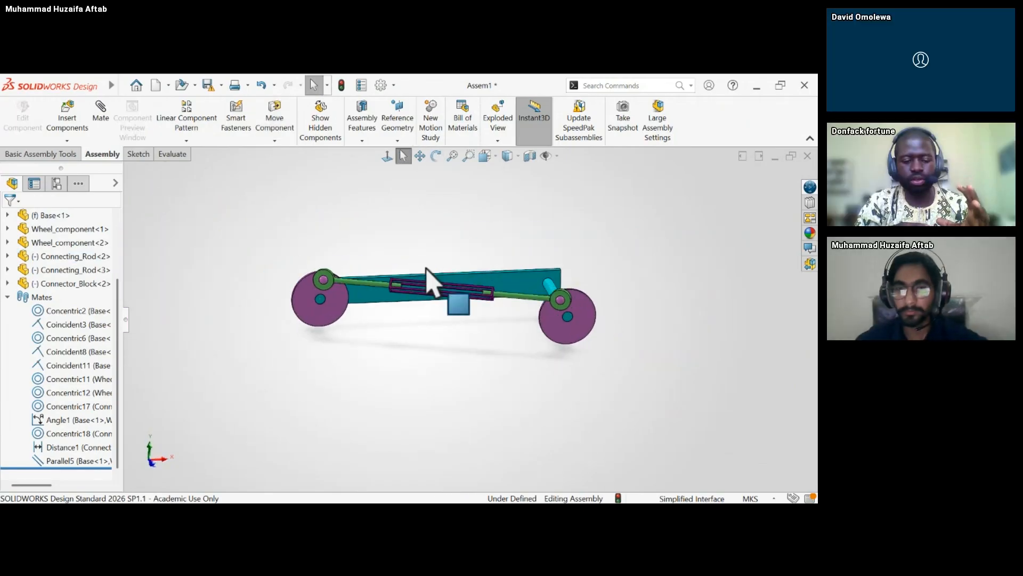
Tilt the eye of Connecting_Rod<2> around the wheel pin's ball again and examine its orientation in the whole linkage.
scroll(430, 312, down, 4)
scroll(435, 311, up, 2)
middle_drag(435, 311, 423, 290)
drag(401, 277, 423, 249)
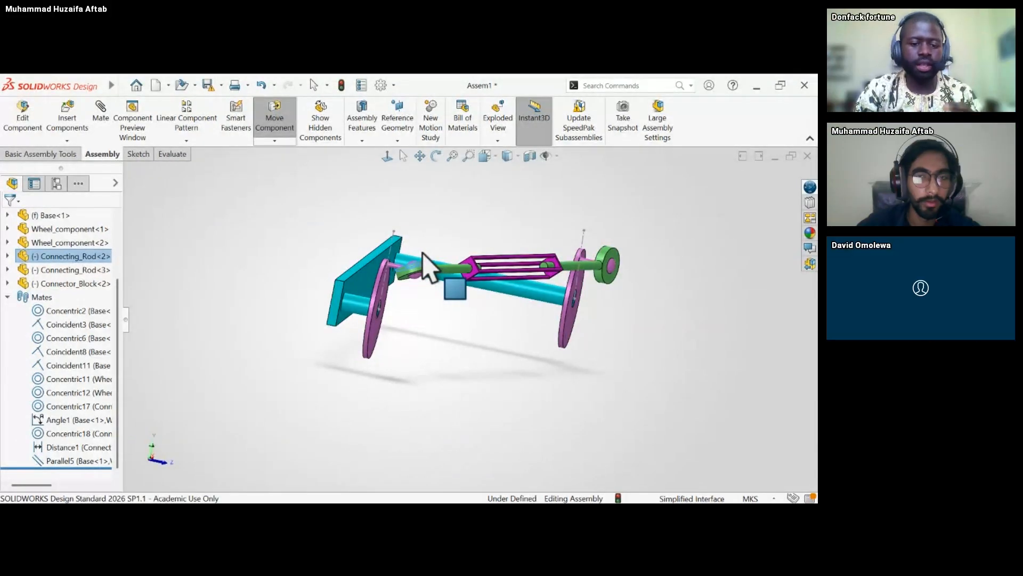
drag(422, 254, 391, 214)
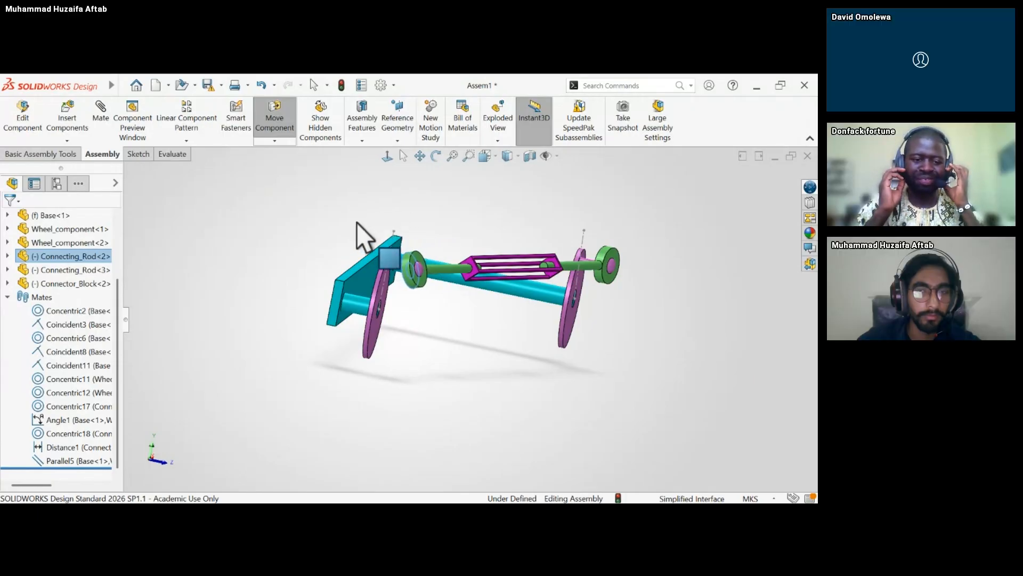
key(Escape)
middle_drag(423, 320, 448, 341)
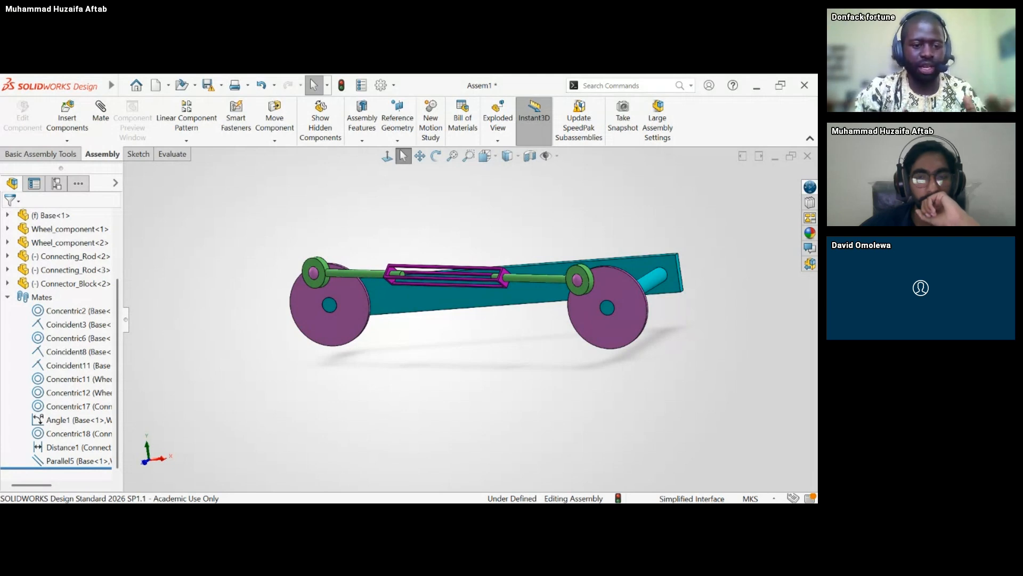
mouse_move(442, 387)
middle_down()
mouse_move(408, 389)
mouse_move(411, 405)
mouse_move(443, 393)
middle_up()
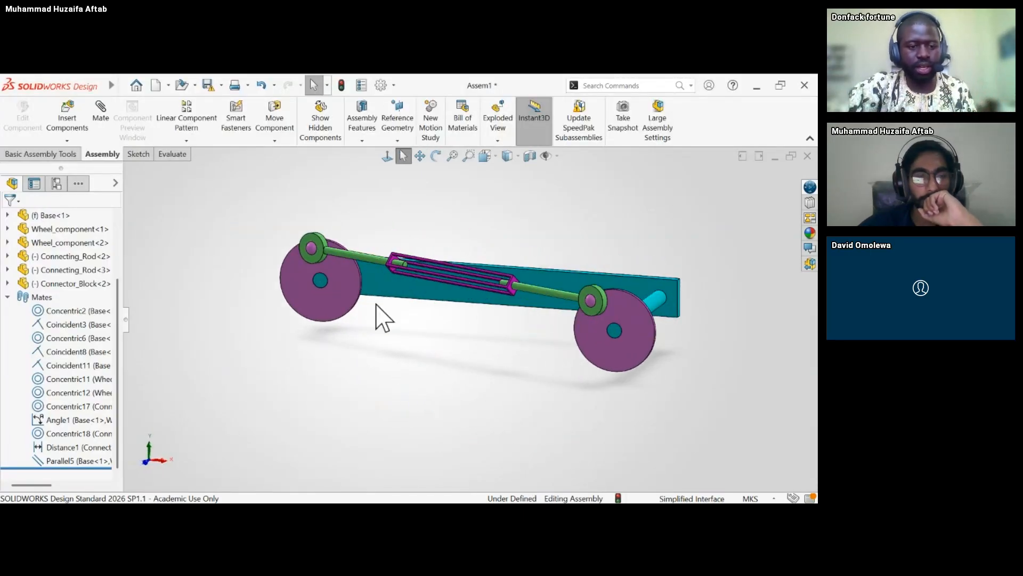
Inspect the ball joint of Connecting_Rod<2> up close from behind the base and rotate the rod's eye about the ball.
middle_drag(376, 310, 507, 287)
scroll(503, 277, down, 3)
middle_drag(420, 261, 554, 328)
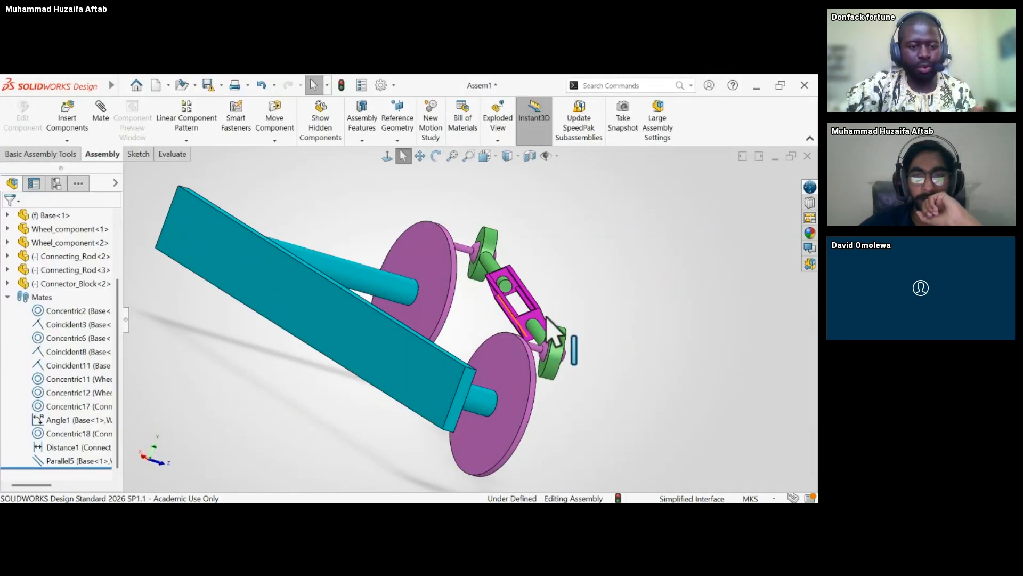
scroll(557, 331, down, 4)
click(523, 365)
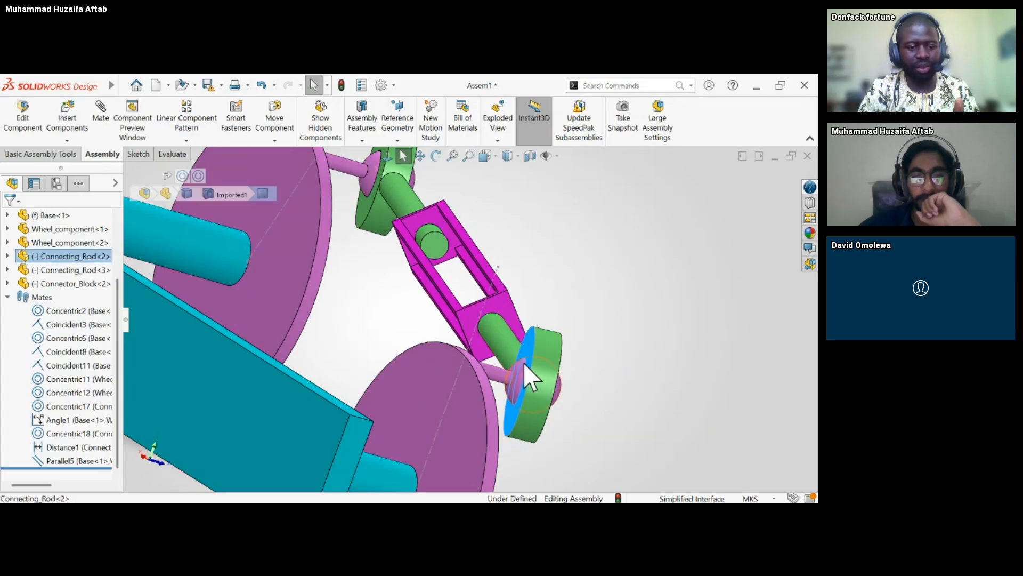
click(595, 433)
drag(552, 374, 574, 363)
click(559, 435)
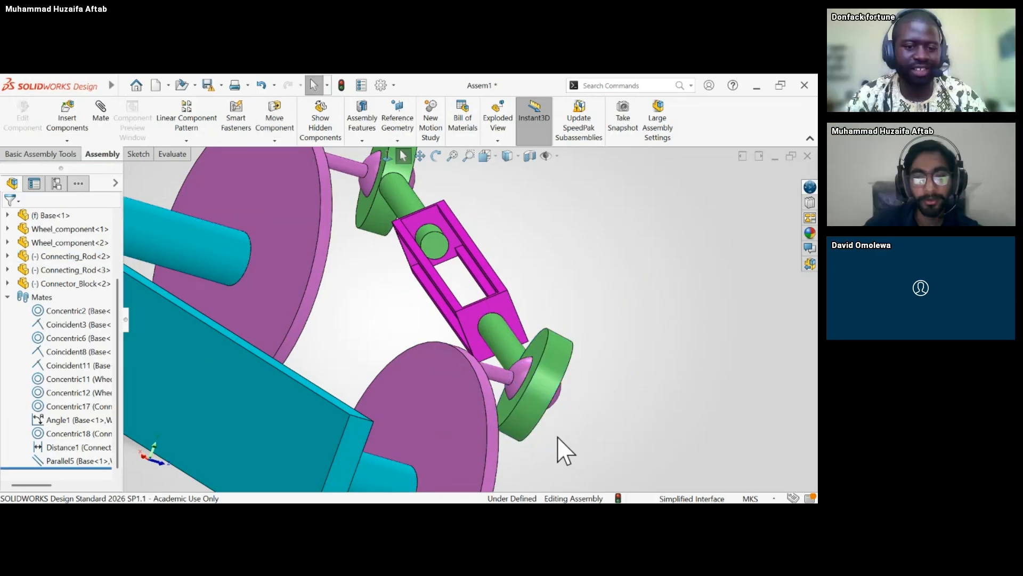
middle_drag(554, 388, 508, 374)
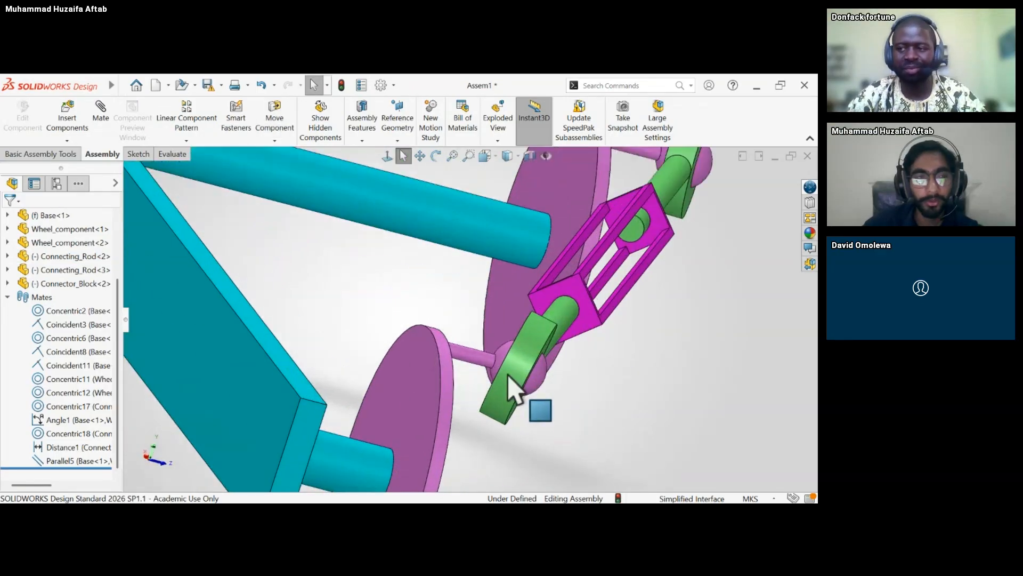
Try to add a tangent mate between the flat face of the connecting rod's eye and the wheel pin's ball.
click(88, 119)
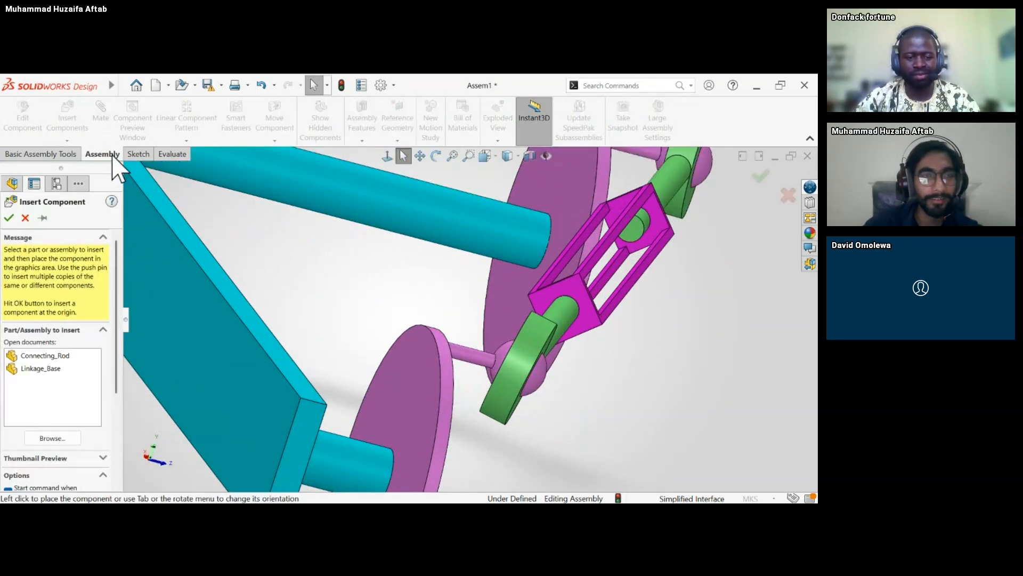
click(24, 217)
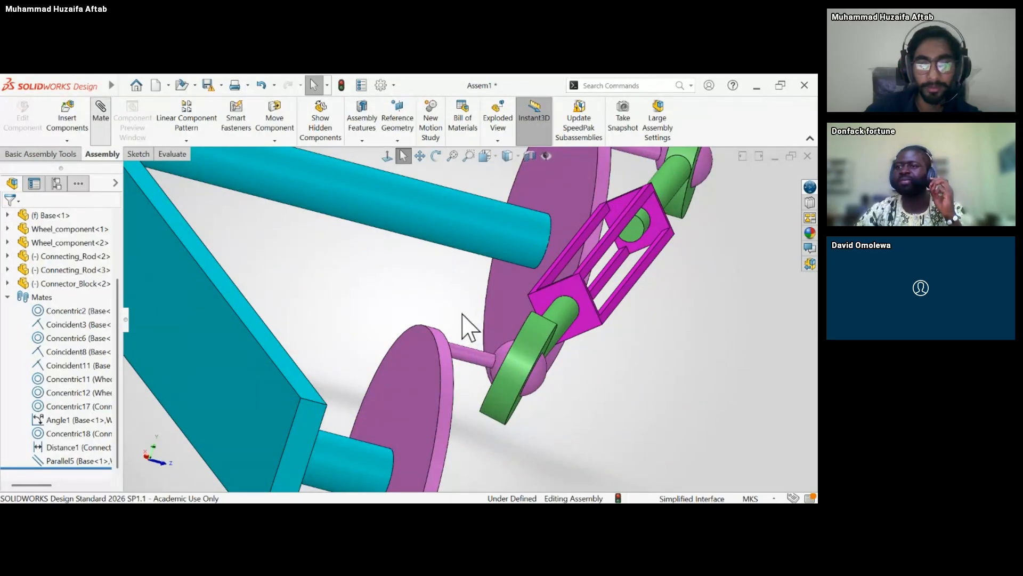
middle_drag(453, 314, 458, 317)
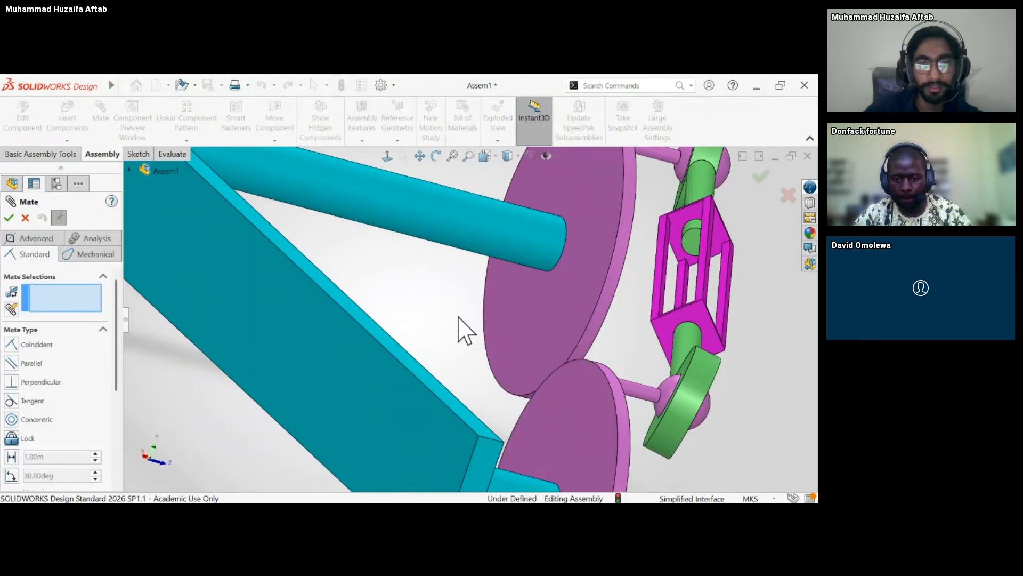
middle_drag(685, 368, 797, 433)
click(786, 430)
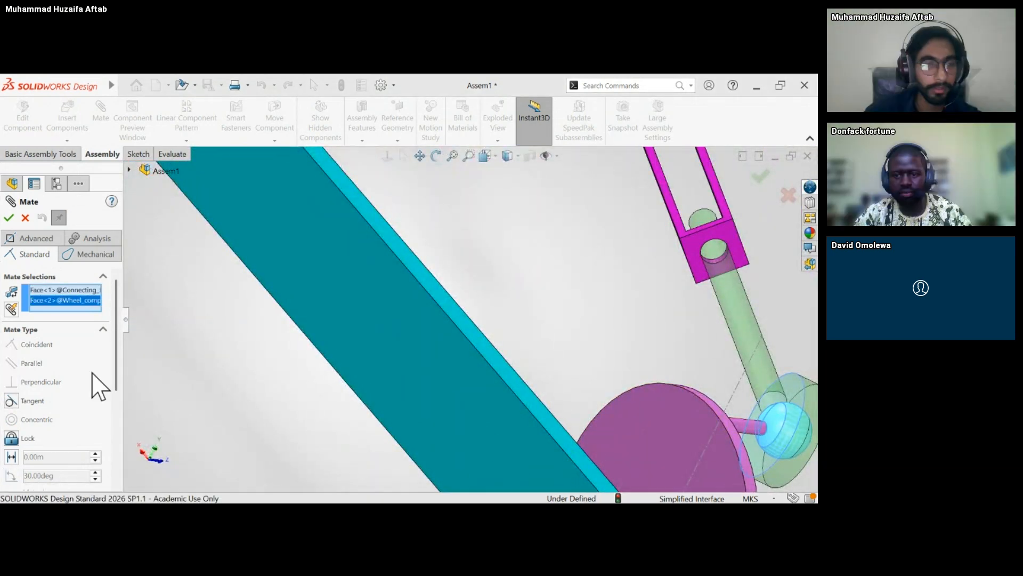
click(11, 403)
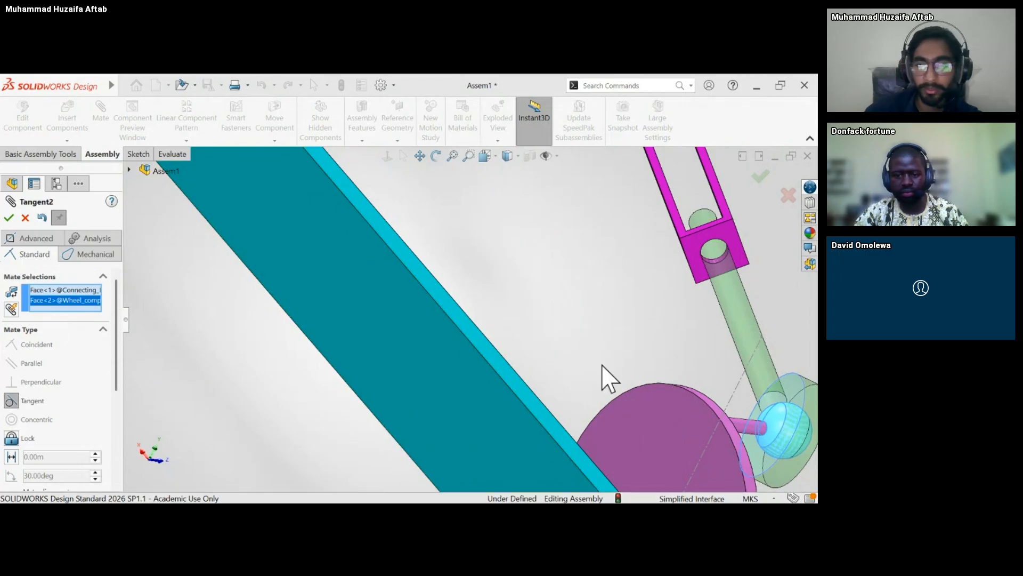
scroll(610, 380, up, 3)
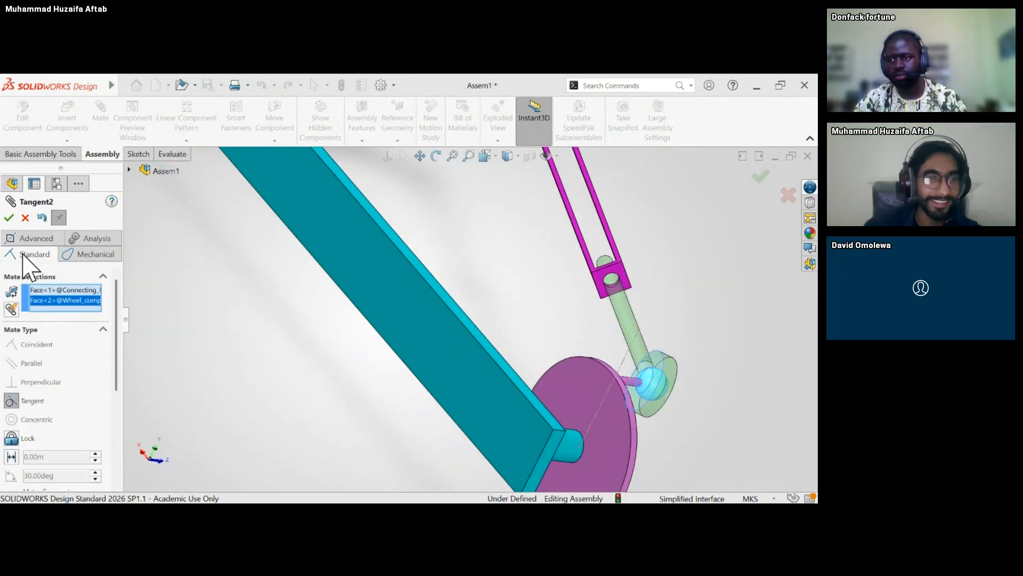
click(11, 219)
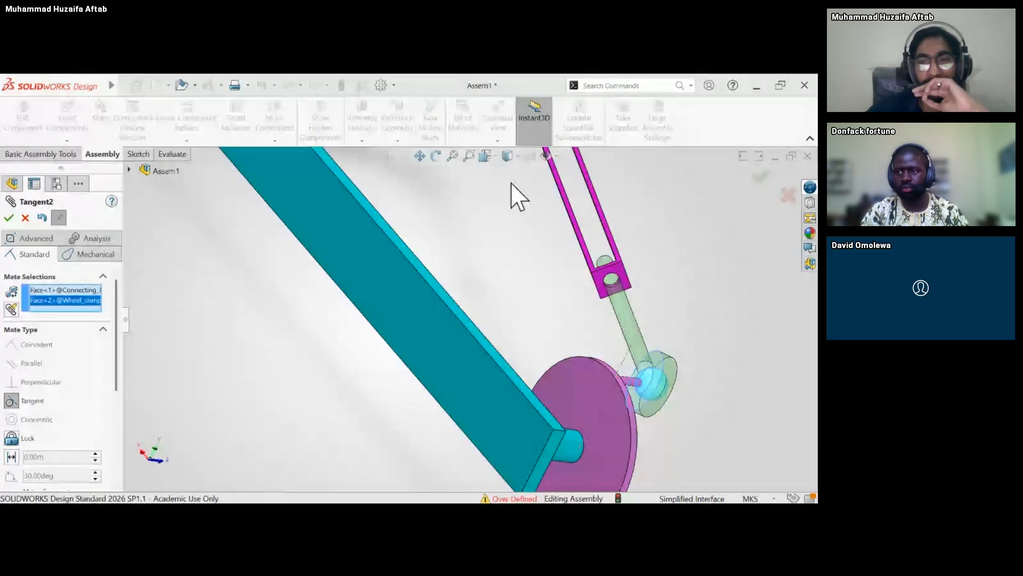
scroll(512, 184, down, 3)
click(10, 218)
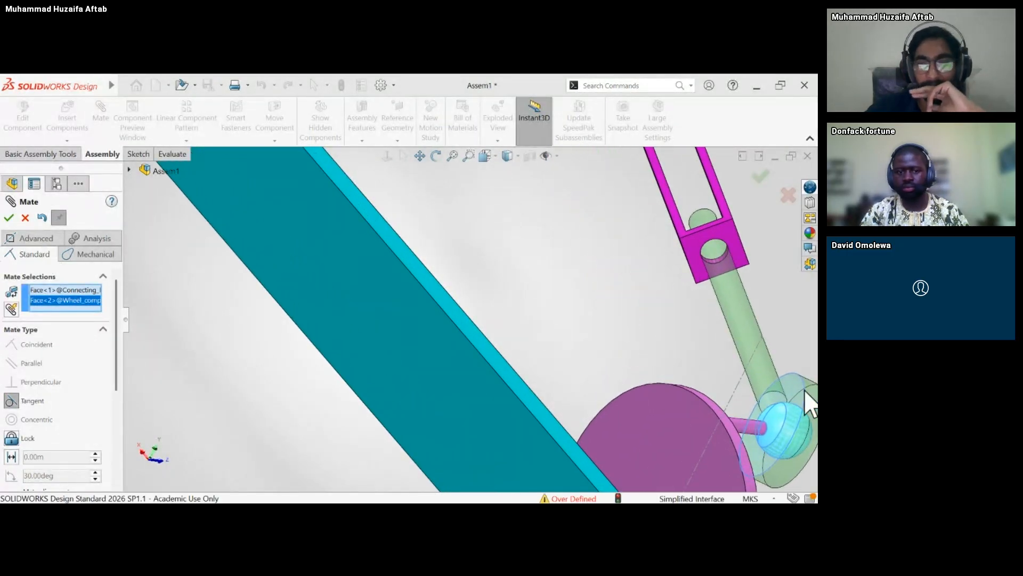
scroll(759, 396, up, 2)
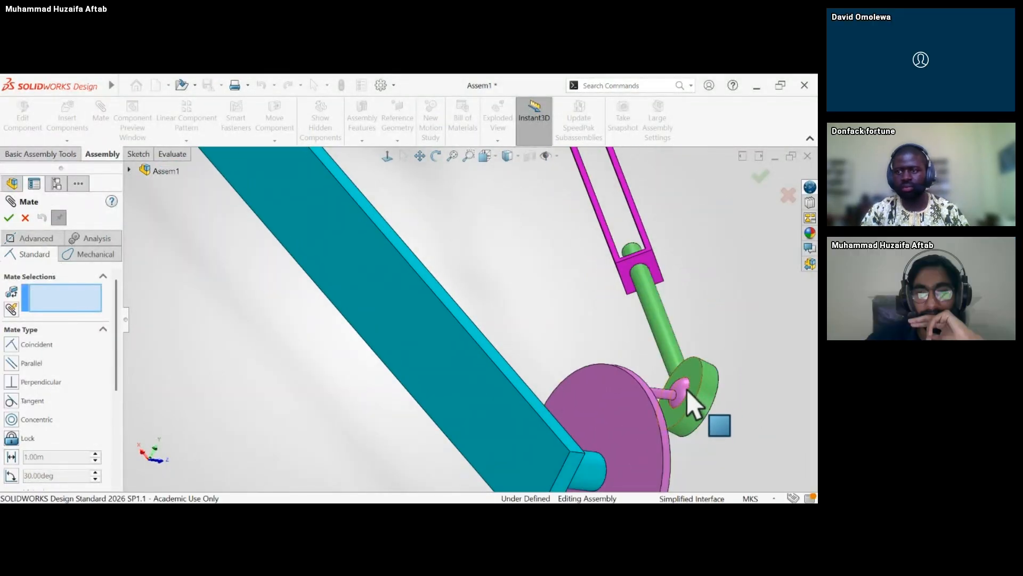
Retry pairing the rod eye's flat face with the ball of Wheel_component<2> in the Mate command.
mouse_move(686, 386)
mouse_down()
mouse_move(672, 395)
mouse_move(684, 393)
mouse_up()
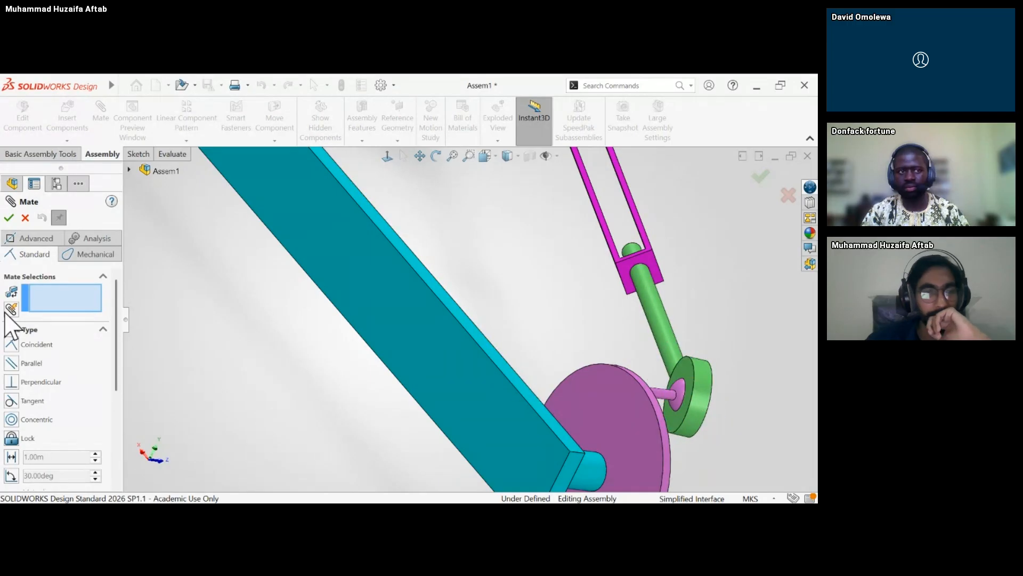
click(693, 393)
mouse_move(686, 389)
middle_down()
mouse_move(664, 392)
mouse_move(676, 392)
middle_up()
scroll(676, 392, down, 3)
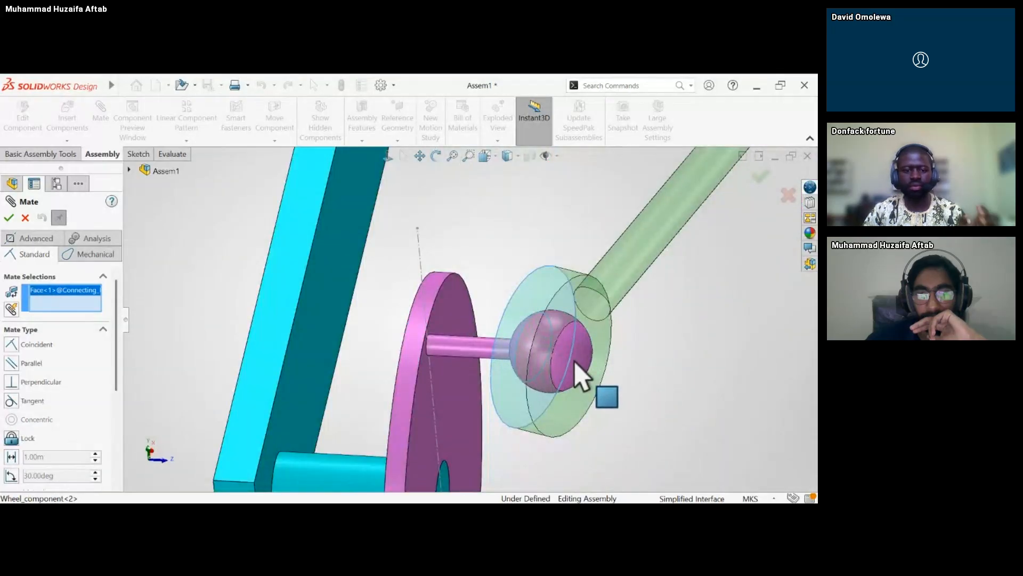
click(578, 373)
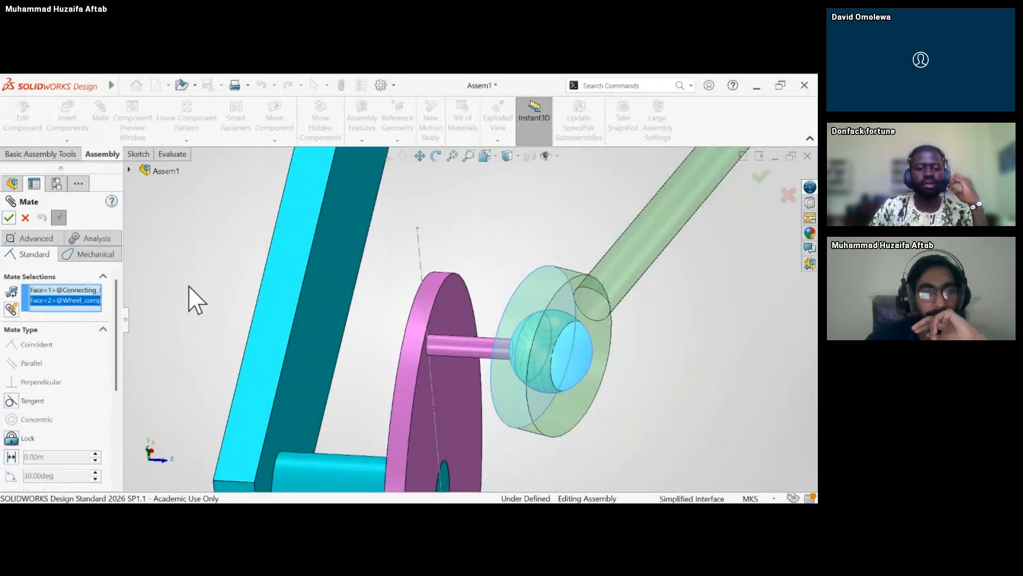
click(9, 218)
Examine the complete linkage from several angles and test whether the wheel next to the connecting rod can be moved.
mouse_move(437, 251)
middle_down()
mouse_move(450, 242)
mouse_move(427, 236)
middle_up()
scroll(427, 236, up, 8)
middle_drag(549, 226, 561, 306)
scroll(511, 292, up, 5)
scroll(558, 308, down, 4)
mouse_move(495, 273)
mouse_down()
mouse_move(500, 309)
mouse_move(484, 279)
mouse_move(487, 290)
mouse_move(512, 284)
mouse_up()
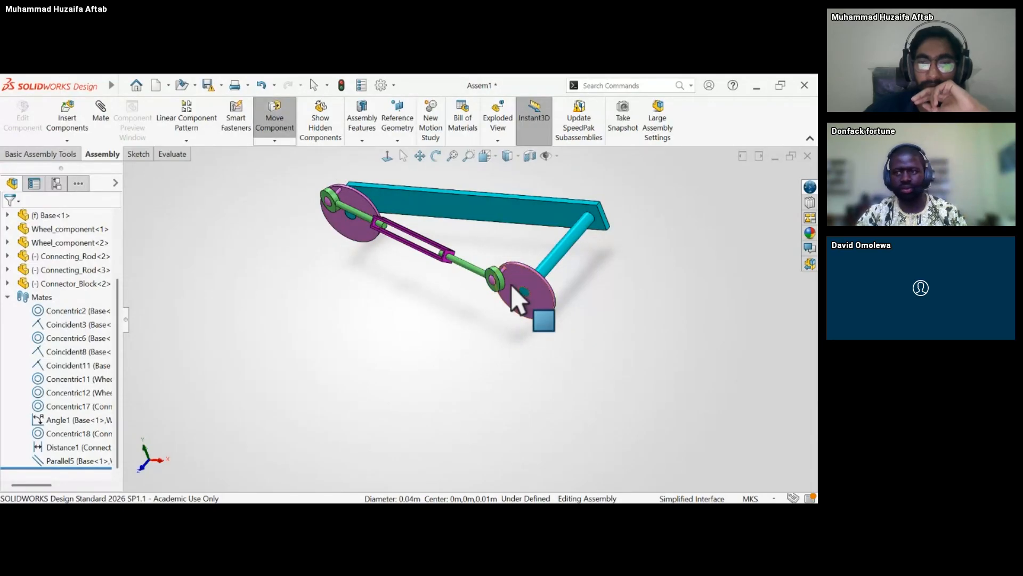
scroll(514, 279, down, 5)
middle_drag(412, 317, 426, 283)
scroll(426, 284, up, 5)
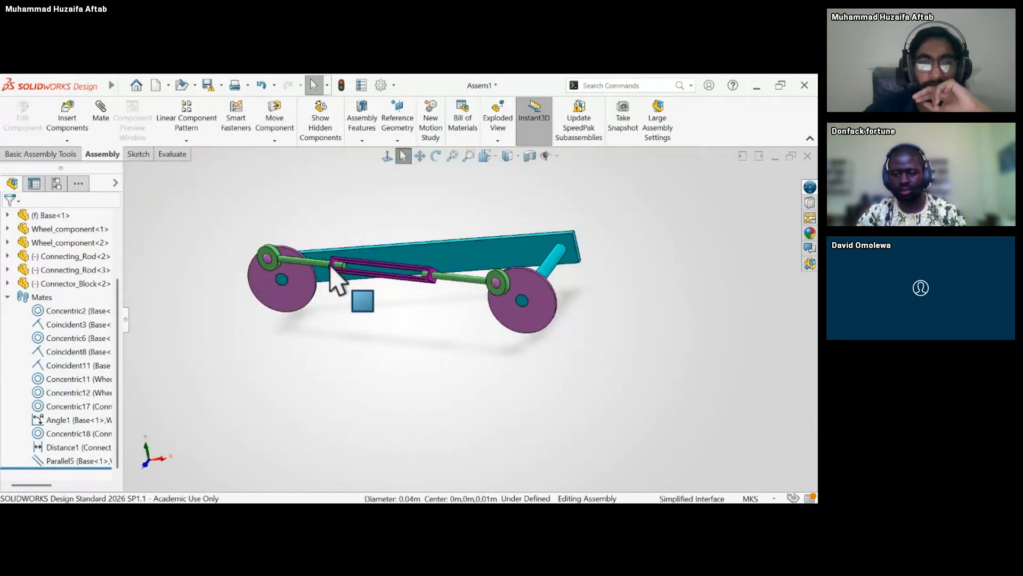
click(310, 274)
click(308, 397)
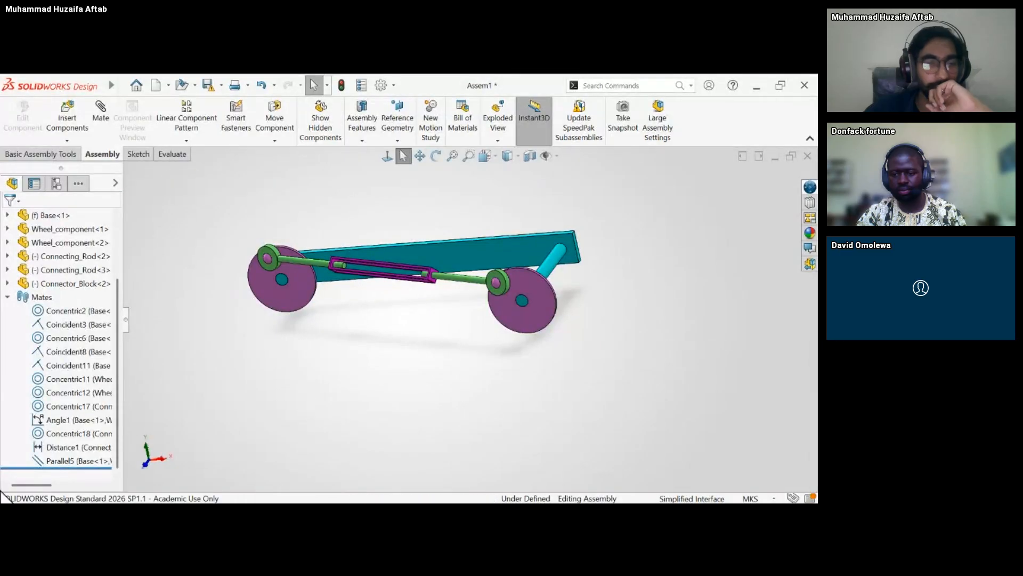
Review the Distance1 mate on the connecting rod and the Angle1 mate between the base and the wheel.
click(60, 446)
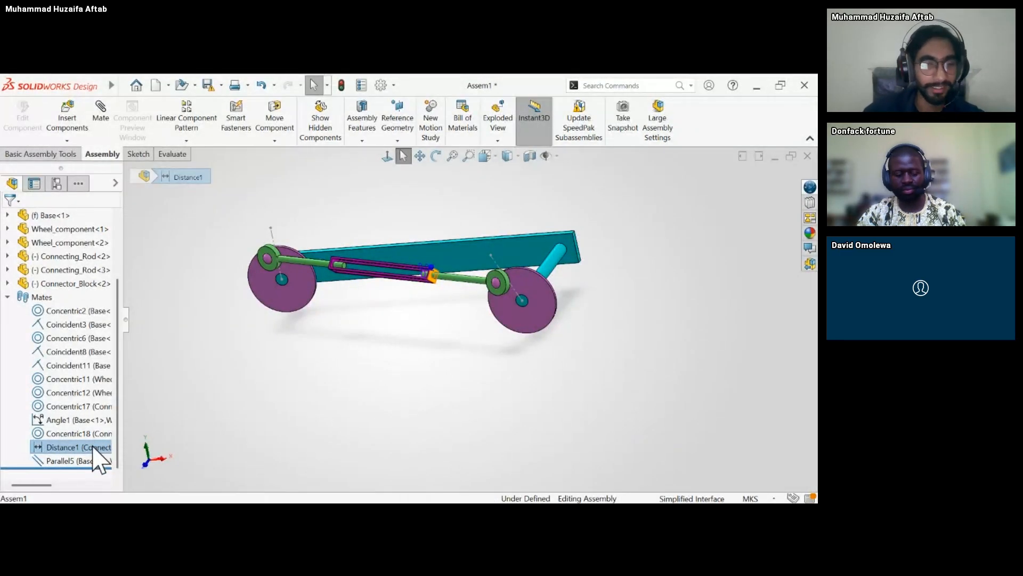
click(79, 420)
scroll(557, 284, down, 5)
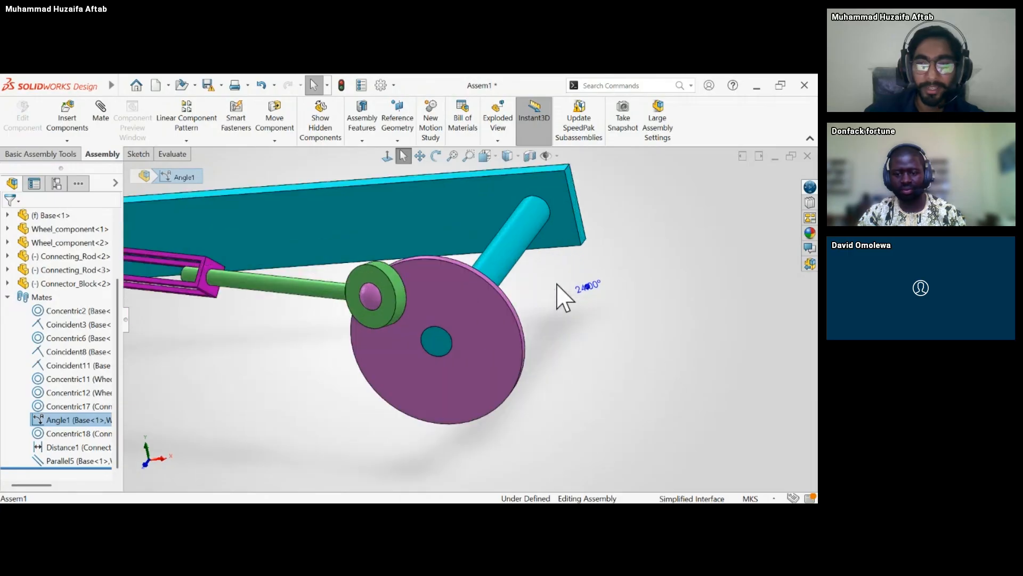
middle_drag(556, 284, 542, 288)
scroll(512, 297, up, 4)
click(186, 429)
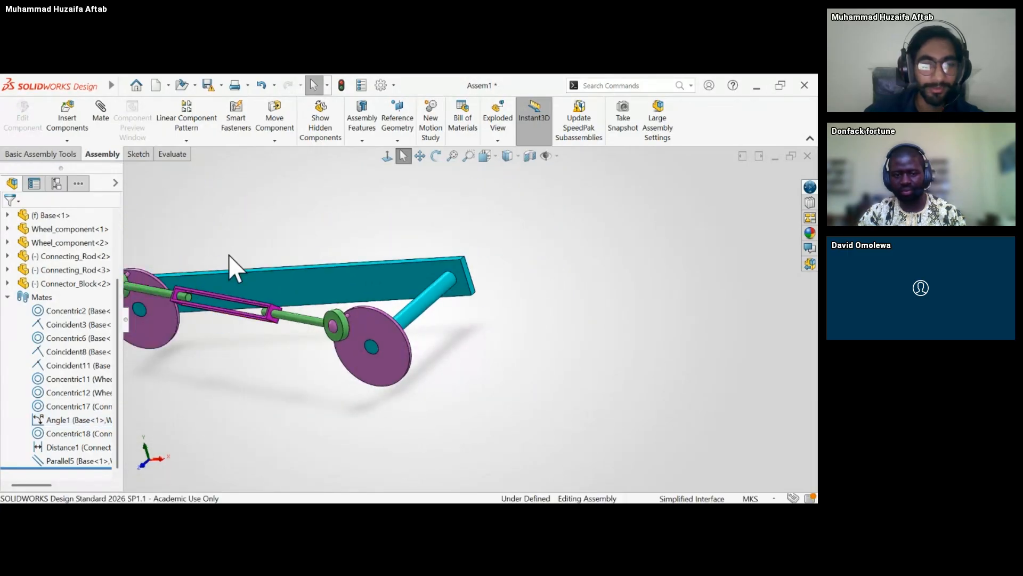
Select the Parallel5 mate to review which base and wheel entities it references.
scroll(365, 286, up, 5)
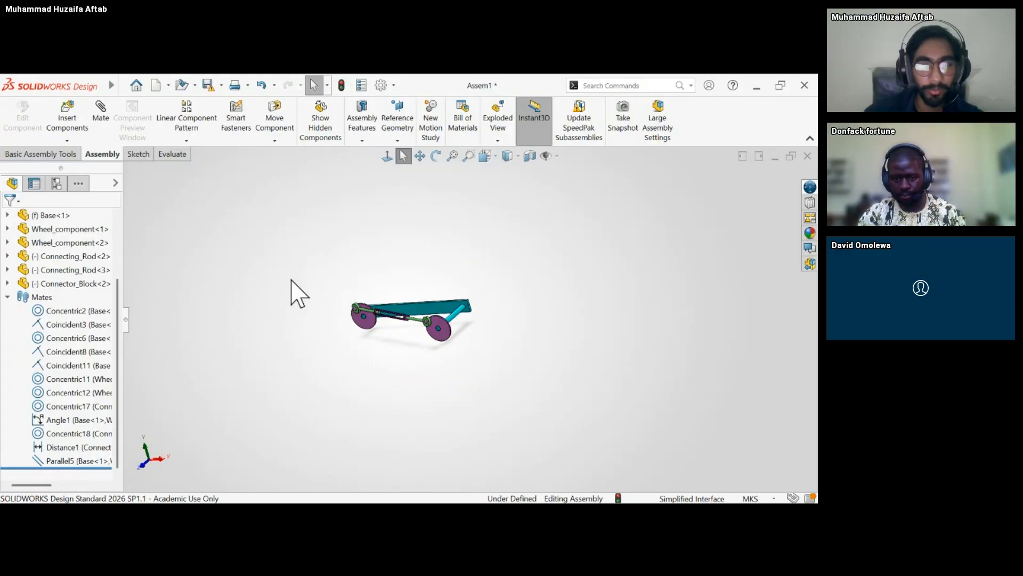
drag(294, 273, 492, 447)
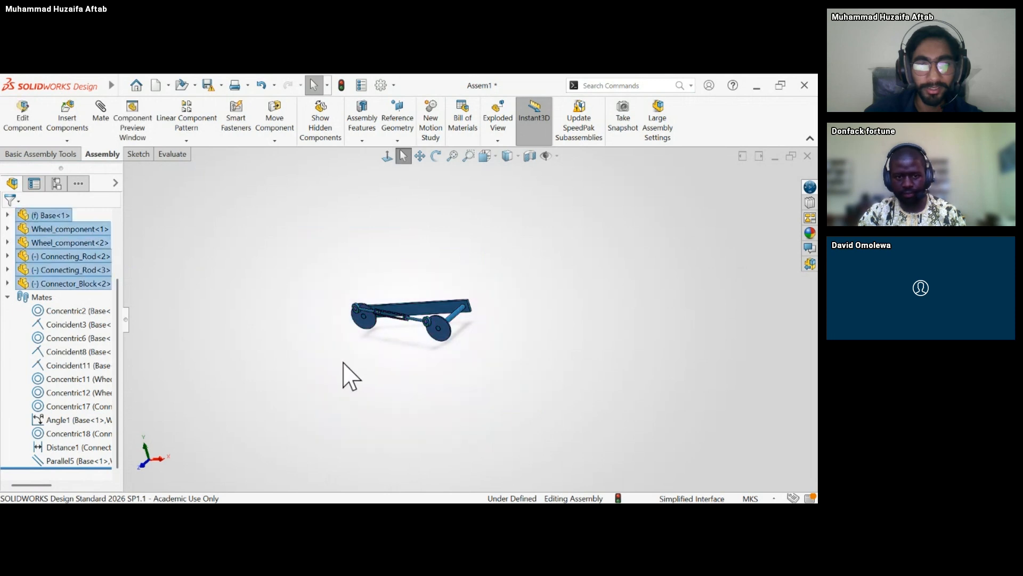
click(263, 324)
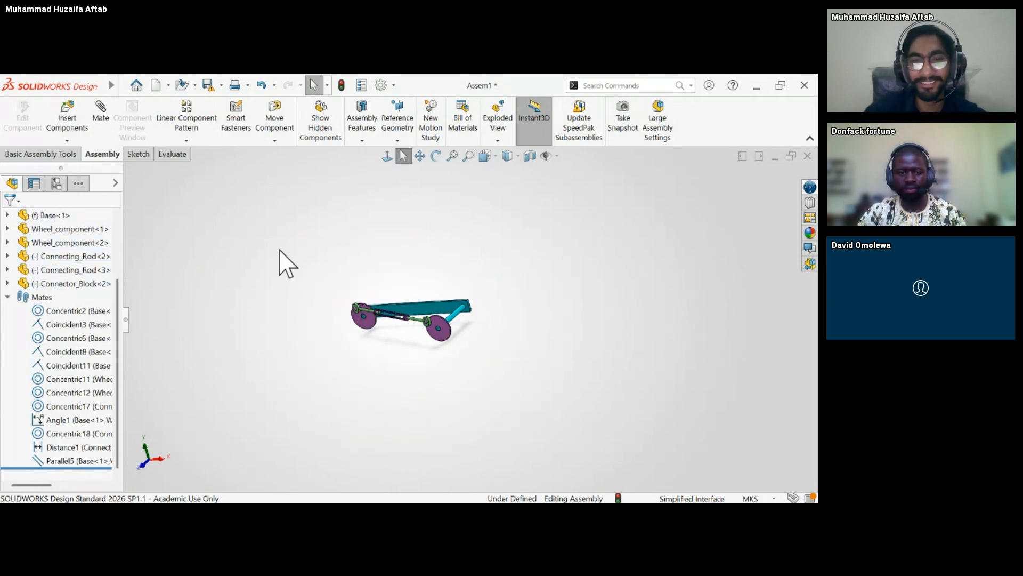
scroll(373, 336, down, 5)
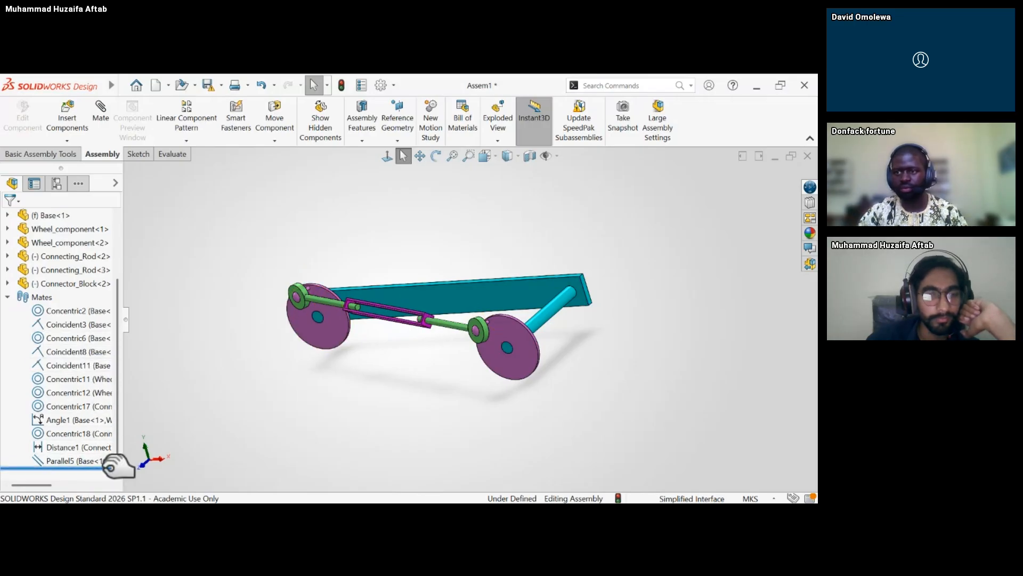
click(75, 460)
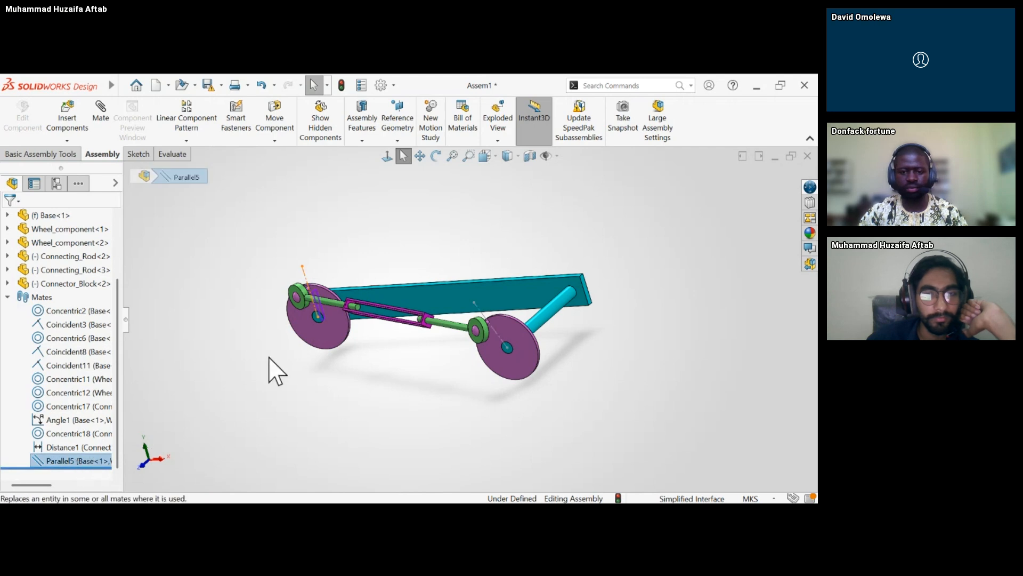
Examine the wheel close up to trace the base face and wheel sketch line referenced by the Parallel5 mate.
middle_drag(269, 356, 307, 325)
scroll(295, 326, down, 6)
scroll(273, 346, up, 5)
key(Escape)
scroll(349, 372, down, 5)
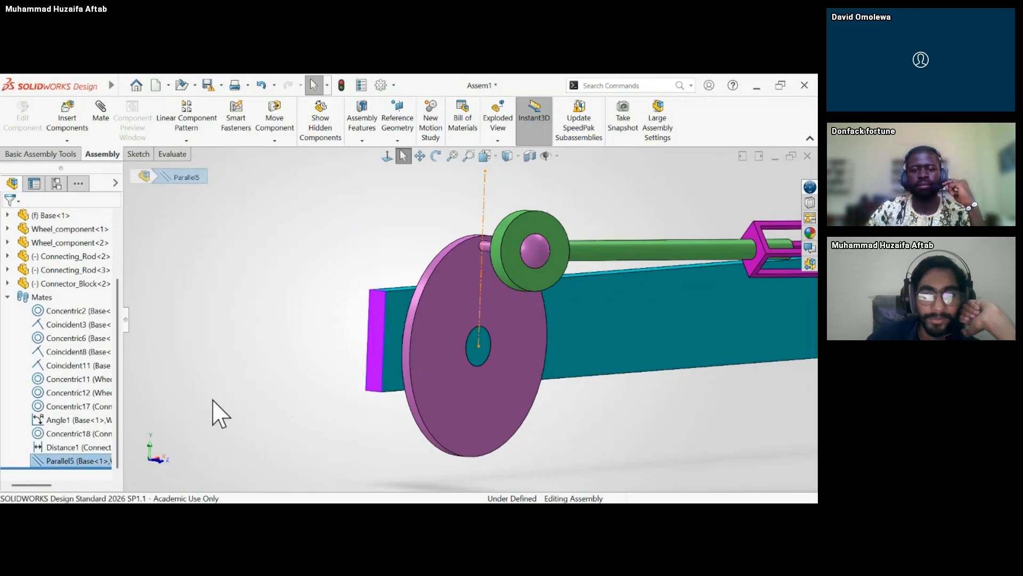
click(69, 460)
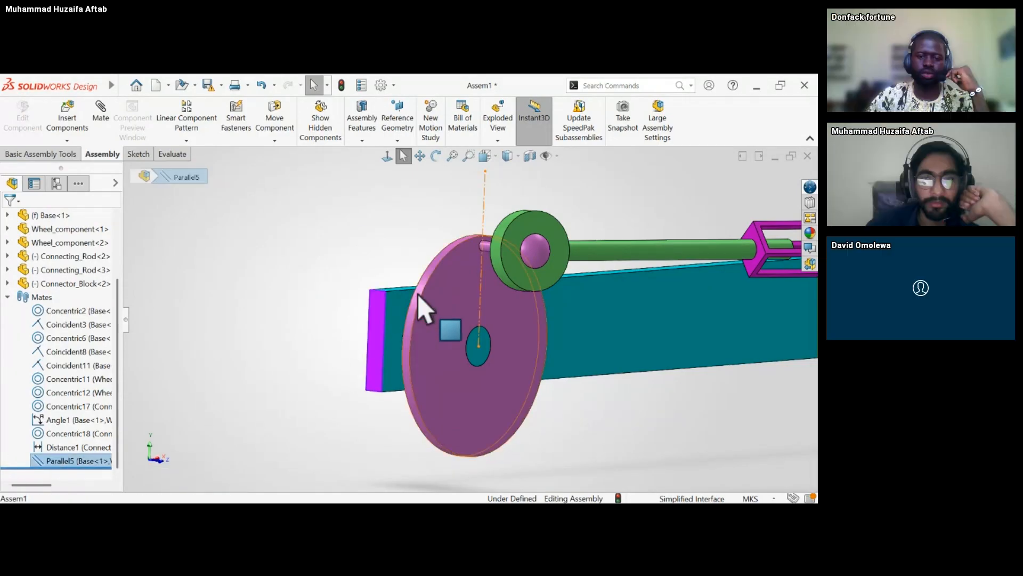
scroll(457, 264, up, 2)
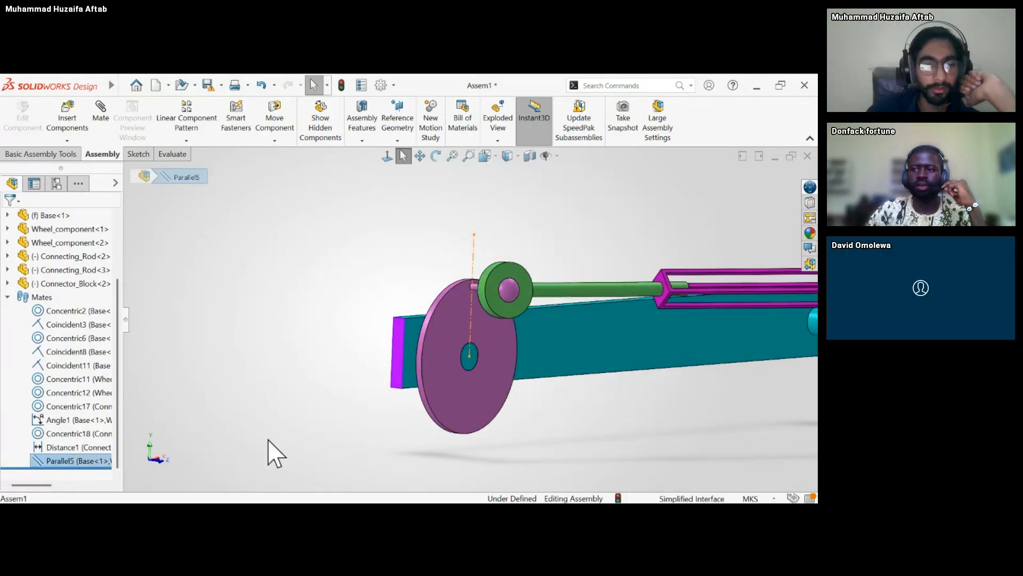
click(217, 445)
Open the Parallel5 mate, highlight its wheel sketch line and base face in turn, and close it without changes.
click(100, 462)
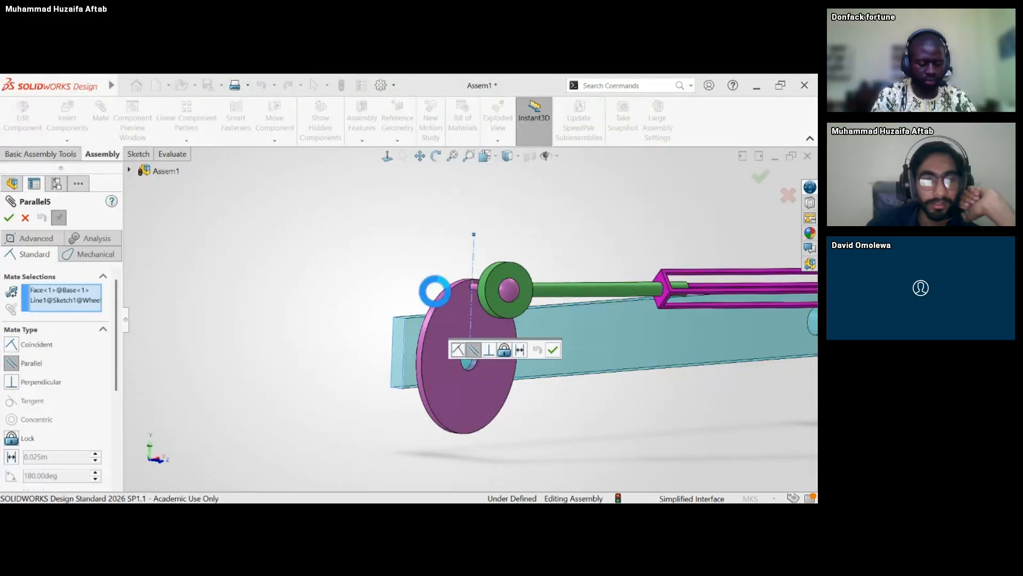
click(82, 301)
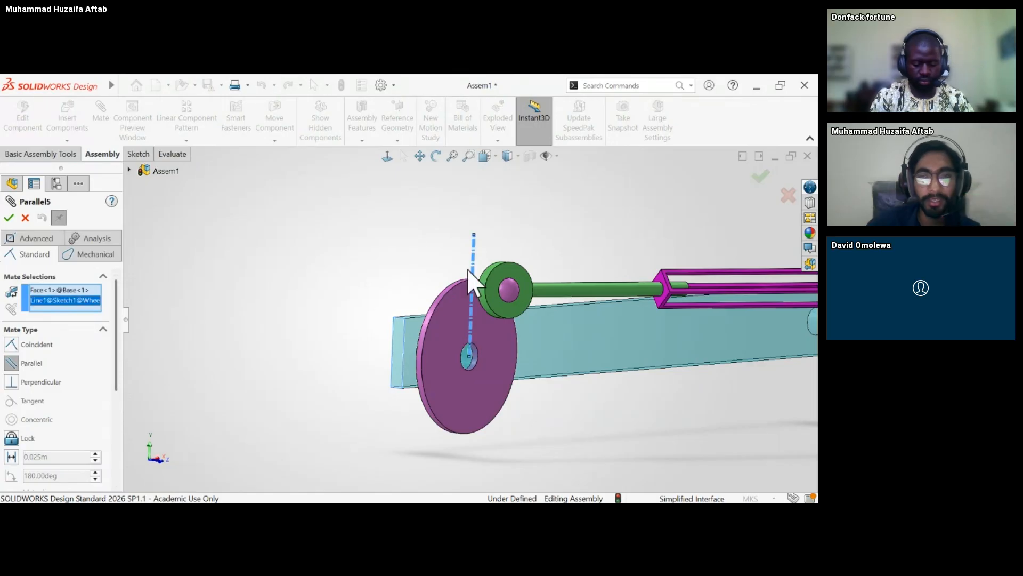
click(82, 291)
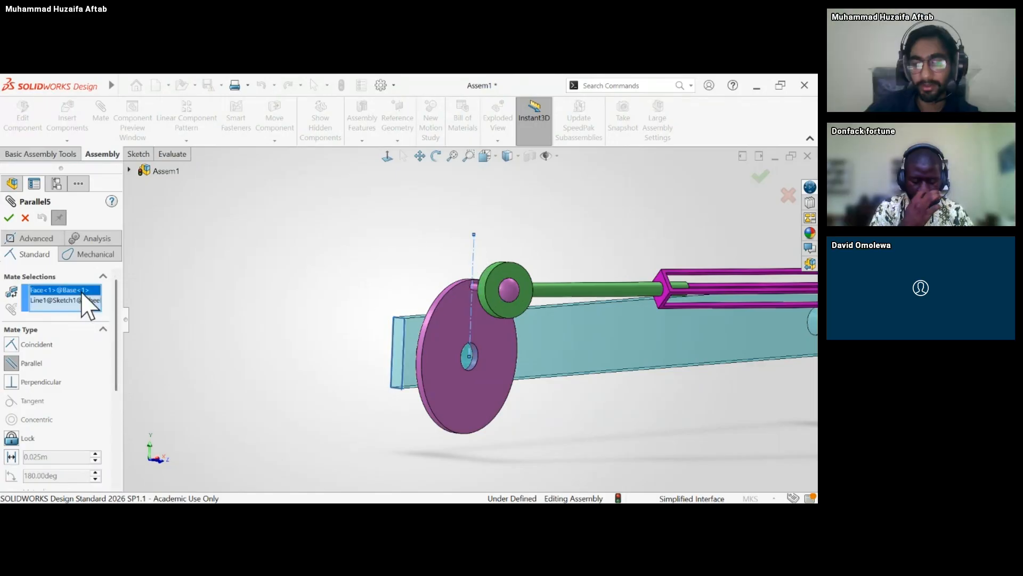
click(9, 218)
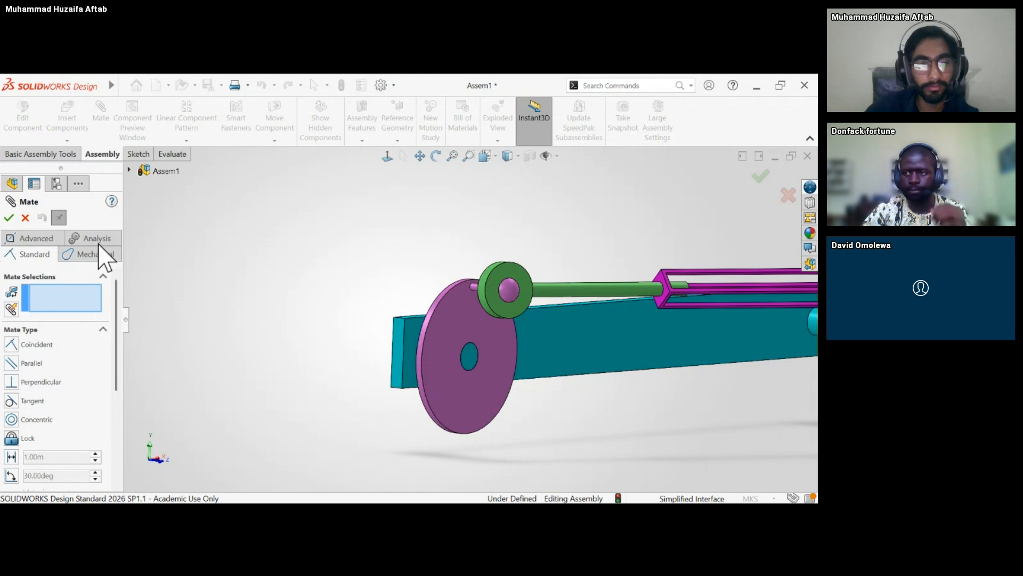
click(9, 217)
Select the Distance1 mate and examine the rod end and connector block faces it relates.
scroll(580, 343, up, 5)
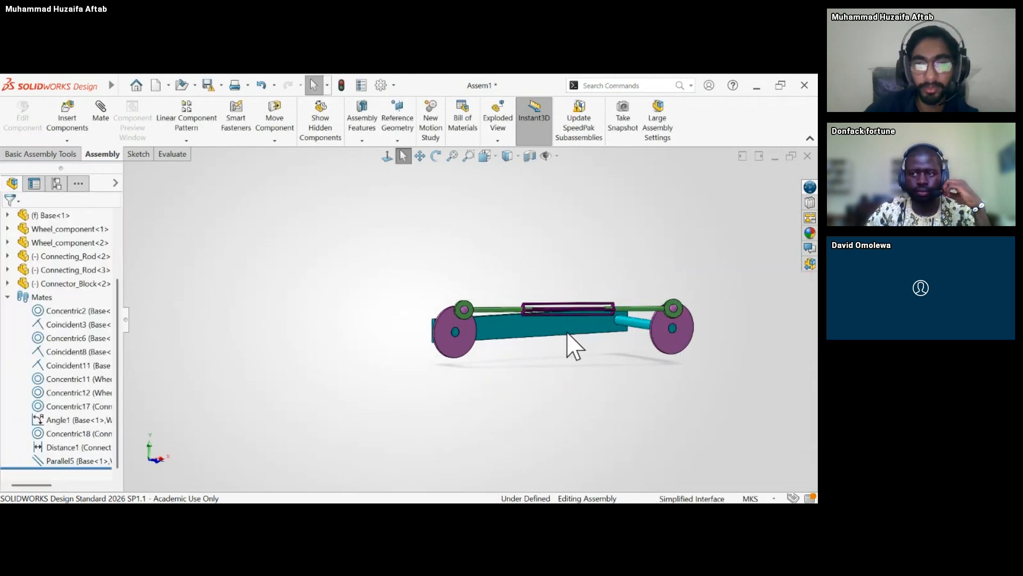
scroll(655, 311, down, 4)
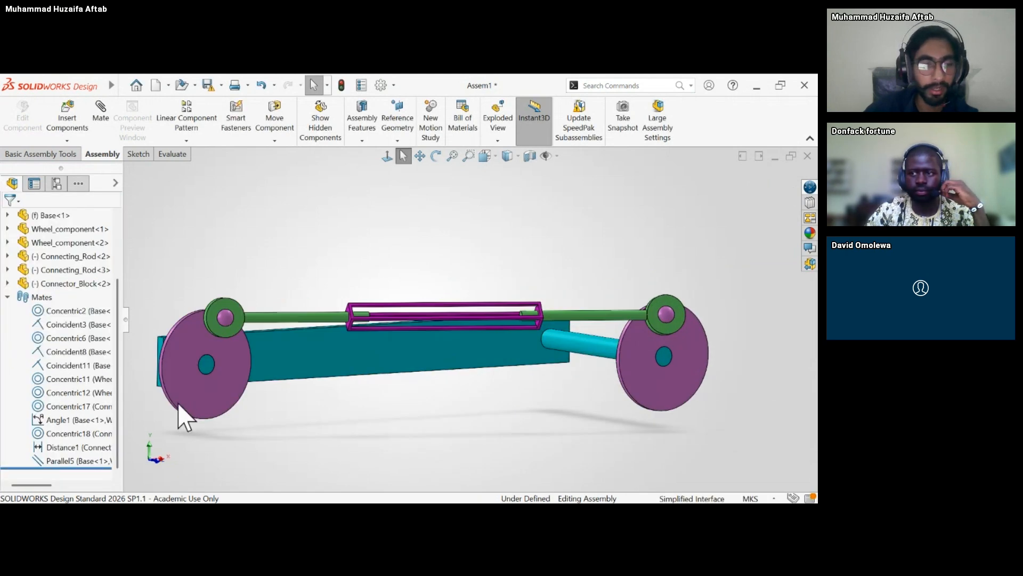
click(75, 448)
scroll(527, 352, down, 5)
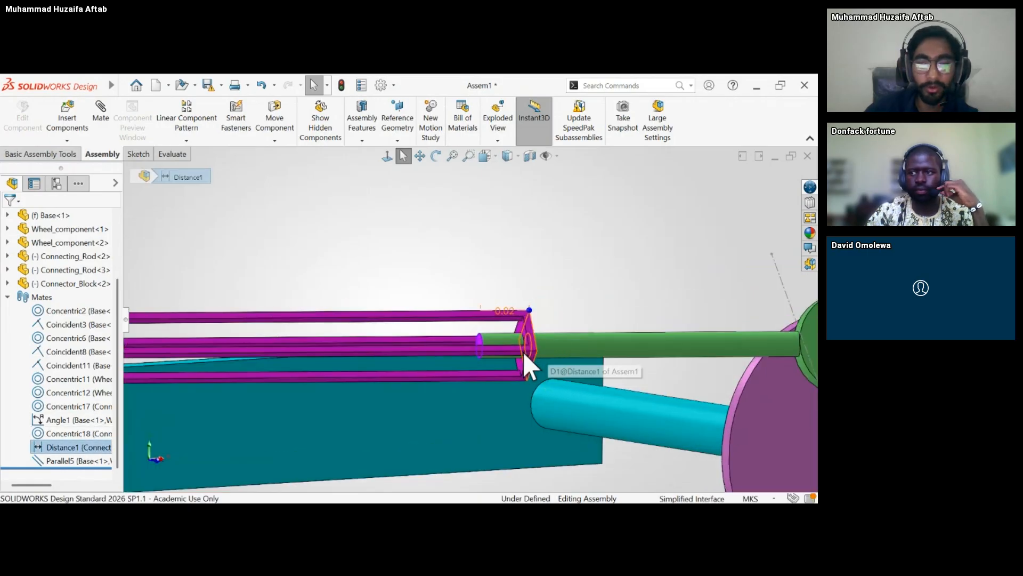
middle_drag(523, 350, 500, 347)
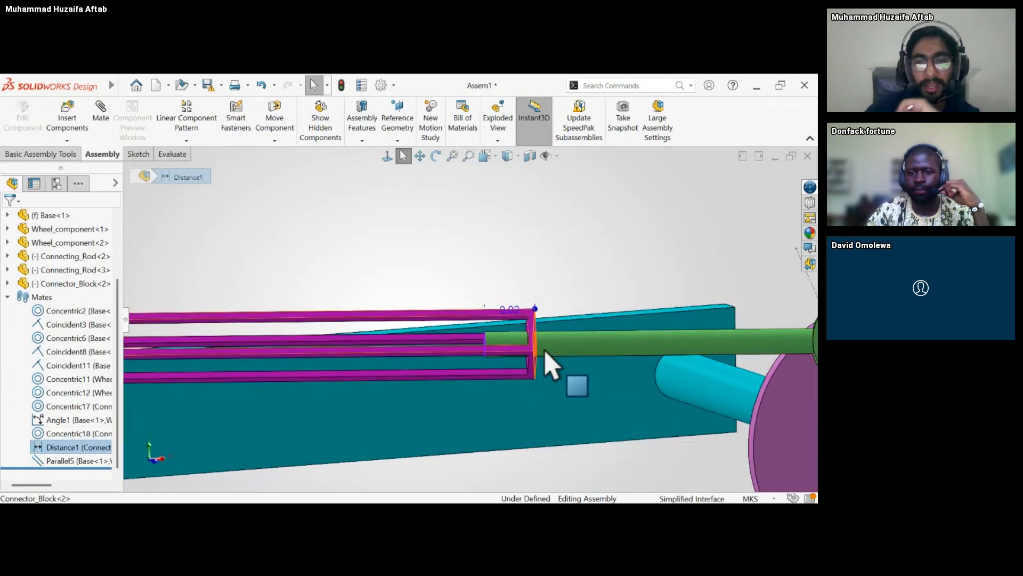
Test the motion of Connecting_Rod<2> by moving its eye around the wheel's ball, and examine the linkage from other angles.
scroll(545, 353, up, 8)
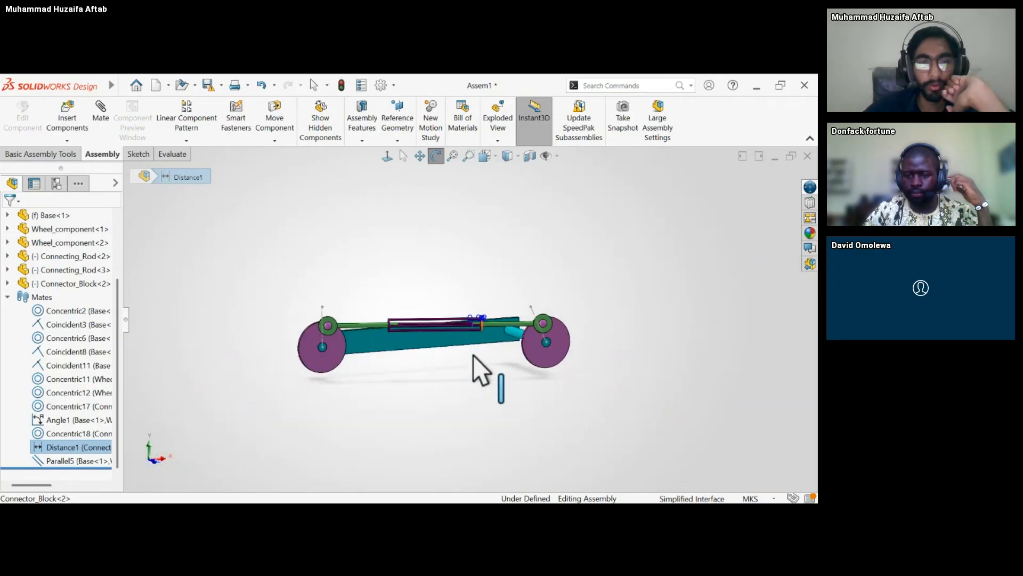
middle_drag(473, 354, 460, 332)
scroll(418, 324, down, 10)
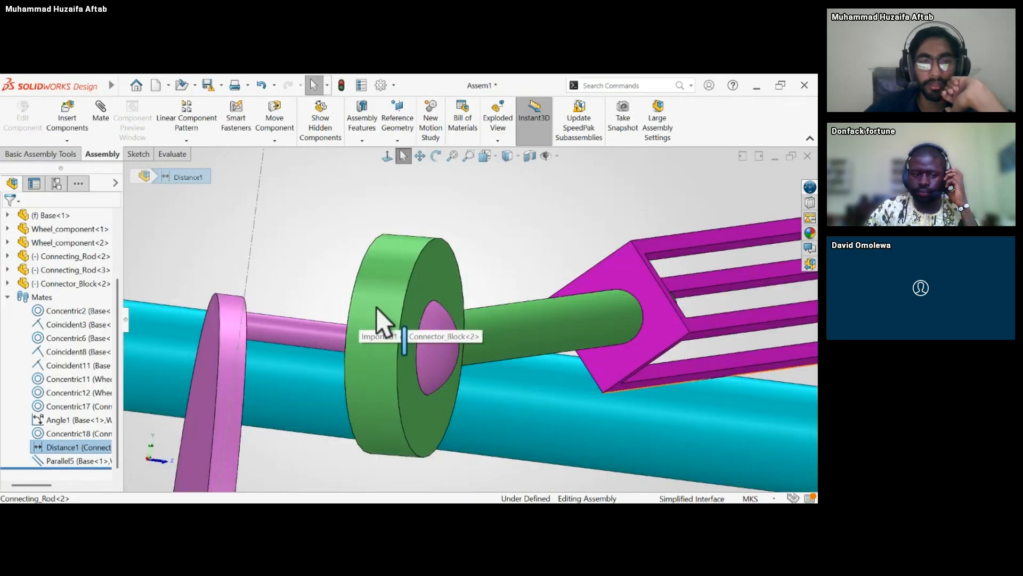
drag(376, 307, 395, 326)
scroll(462, 439, up, 5)
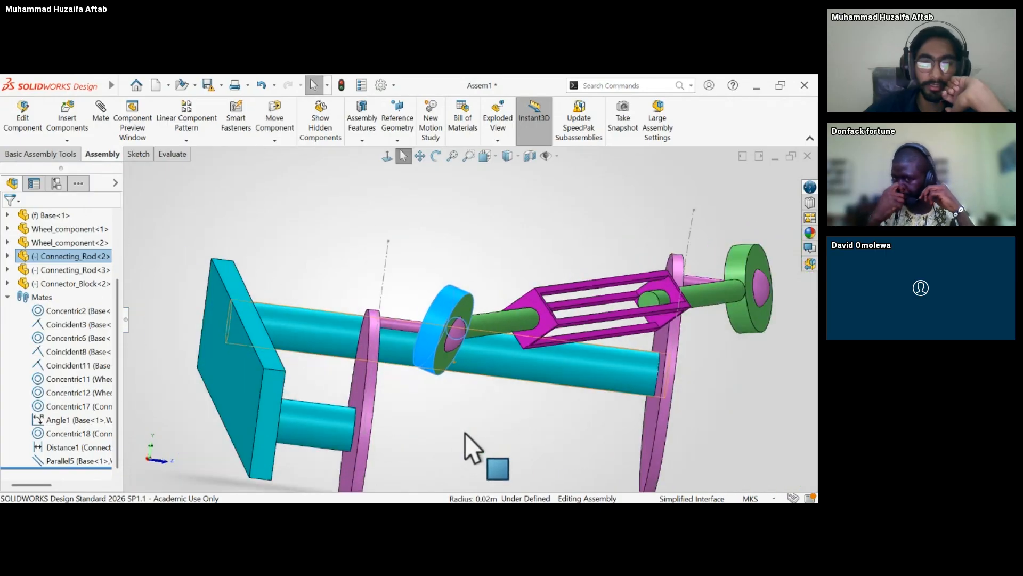
click(465, 433)
middle_drag(434, 382, 498, 384)
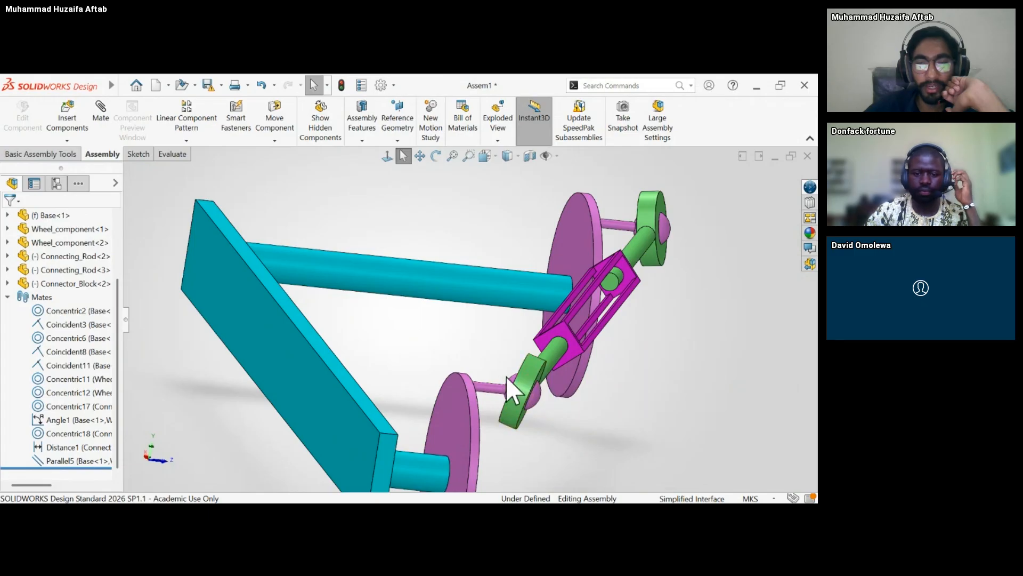
middle_drag(501, 379, 433, 393)
scroll(454, 362, up, 3)
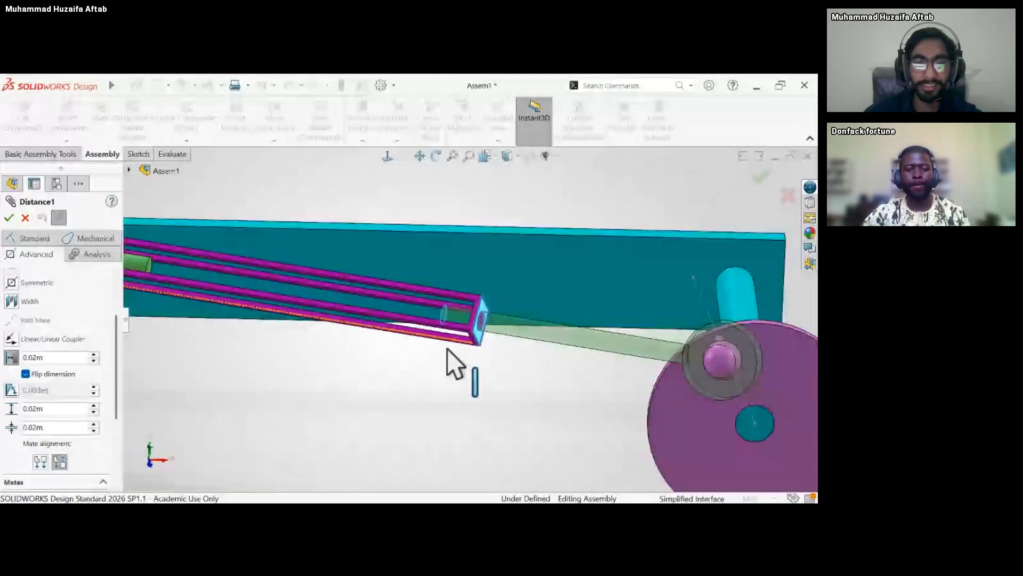
Close the Distance1 mate and reopen it for editing with the whole linkage in view.
key(f)
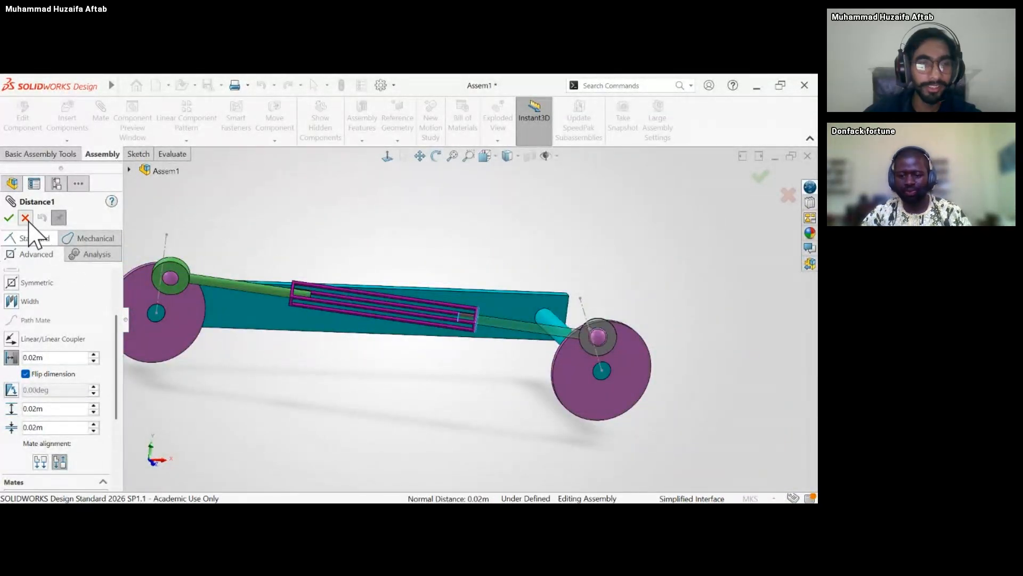
click(9, 218)
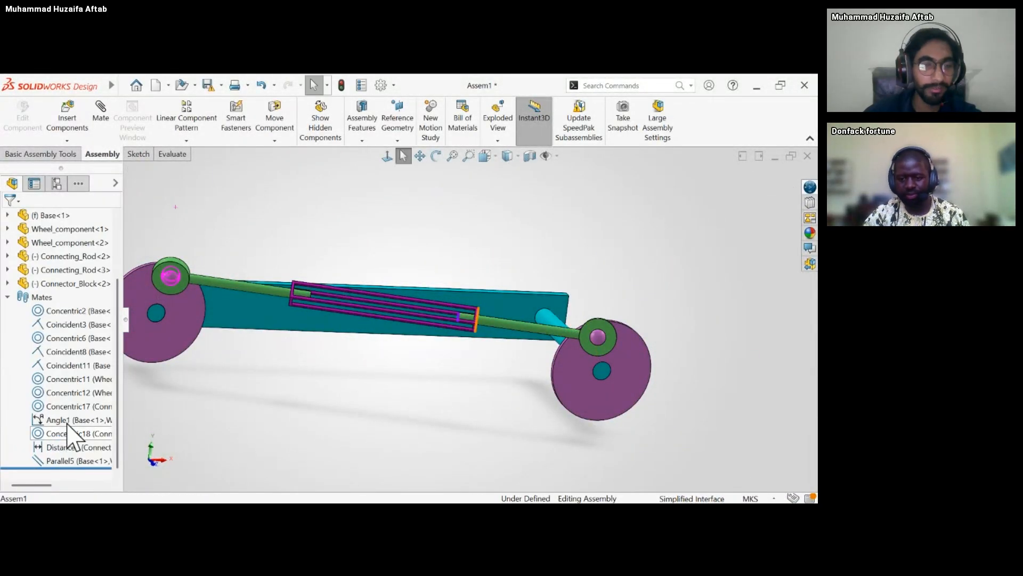
click(80, 447)
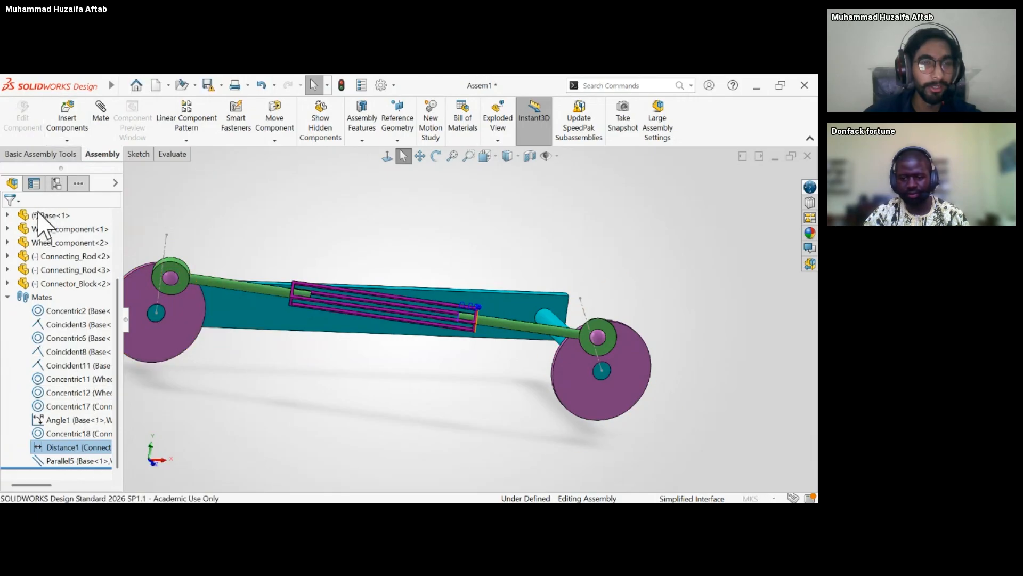
click(37, 254)
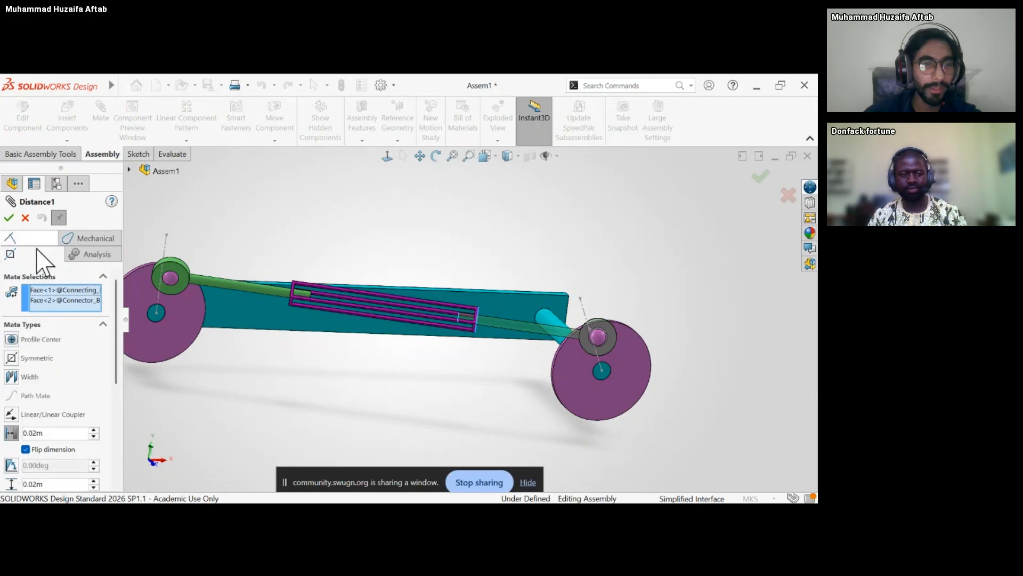
Highlight the Distance1 mate's two selections and examine the connecting rod's end face and the connector block's outer face.
click(67, 300)
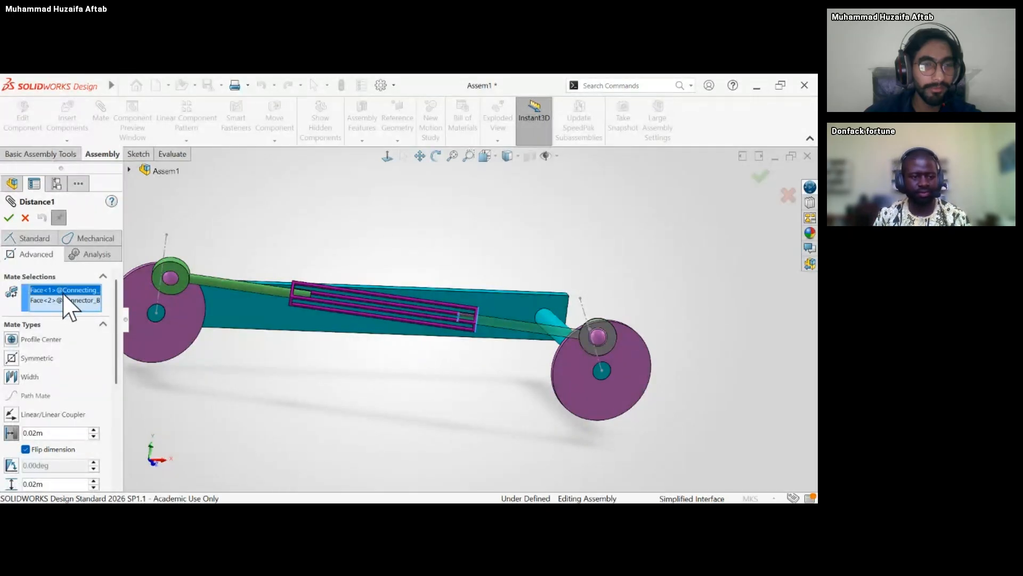
scroll(464, 333, down, 8)
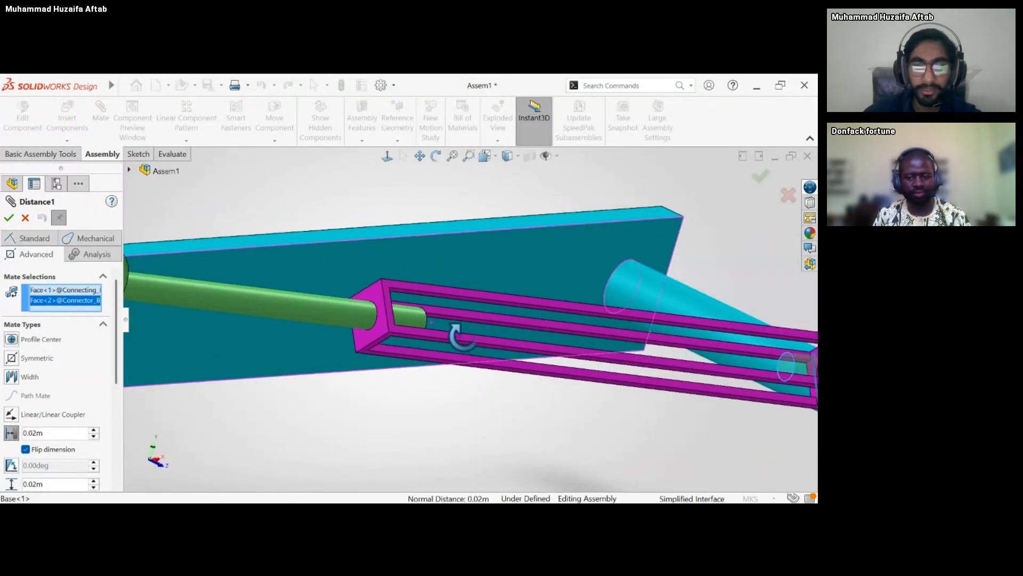
scroll(701, 339, down, 3)
middle_drag(703, 339, 613, 347)
click(63, 289)
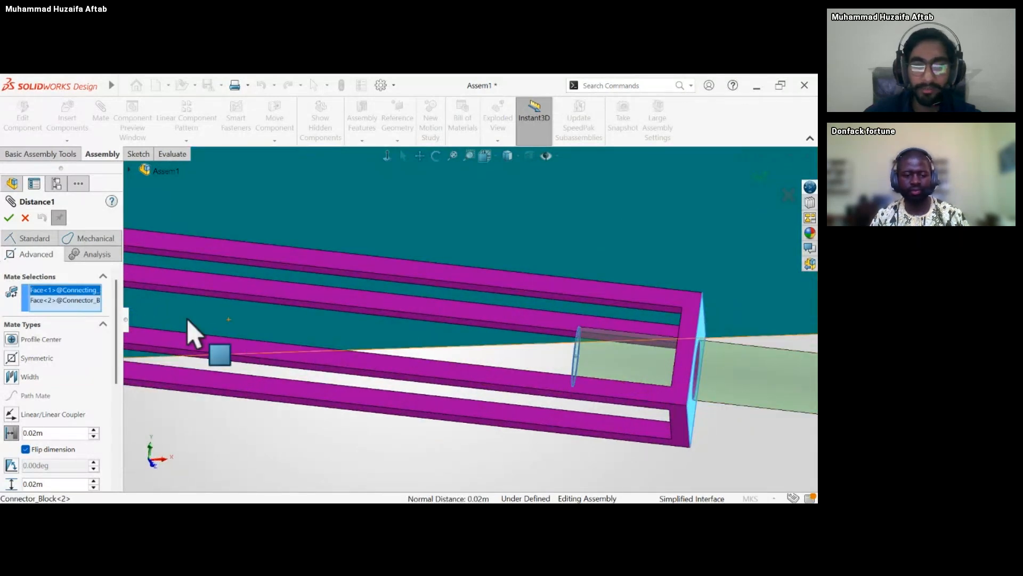
middle_drag(493, 351, 507, 359)
scroll(656, 377, up, 5)
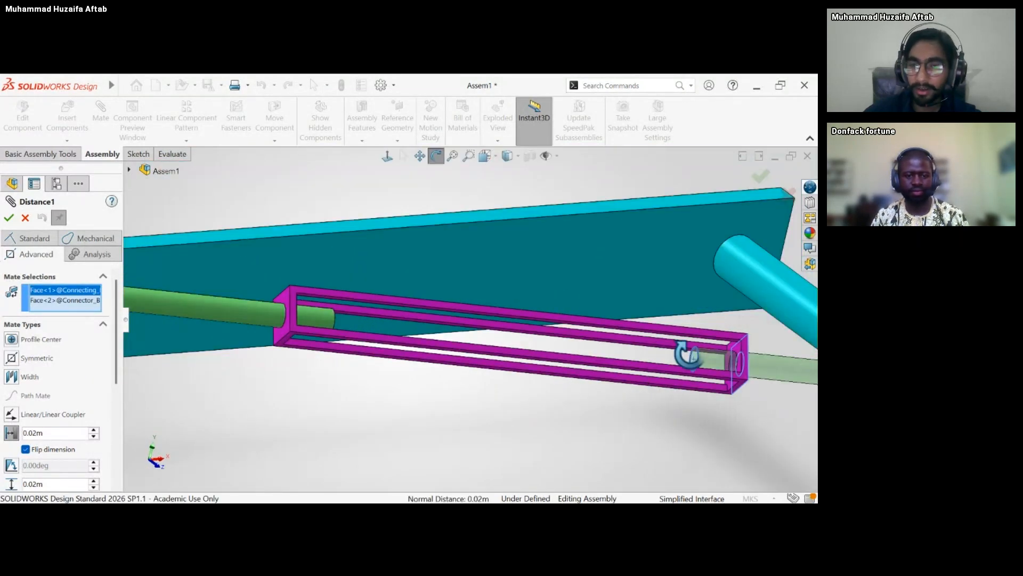
scroll(708, 367, down, 5)
scroll(706, 363, down, 2)
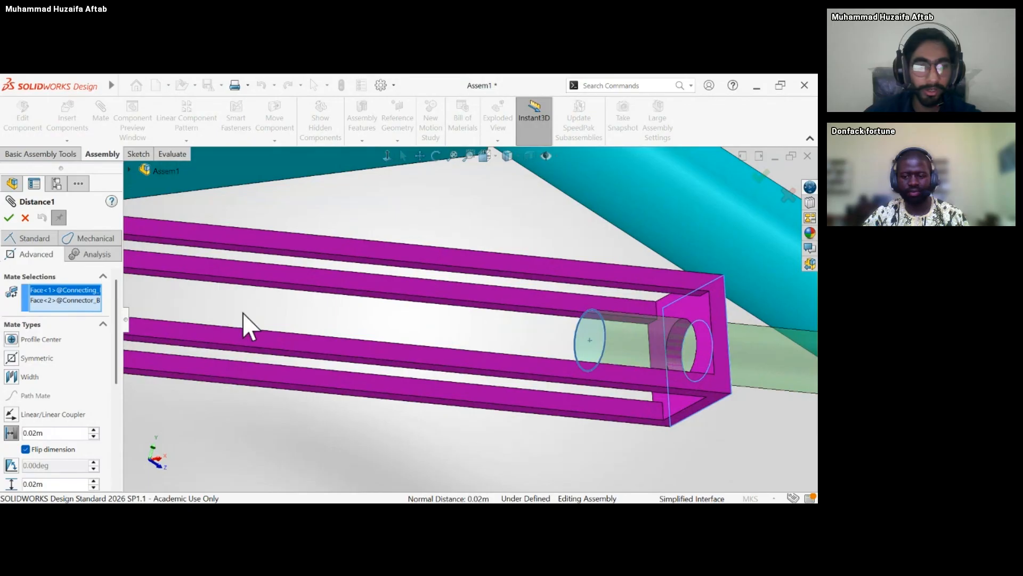
Set the maximum distance limit of the Distance1 mate between the connecting rod and connector block to 0.04 m.
scroll(117, 323, down, 3)
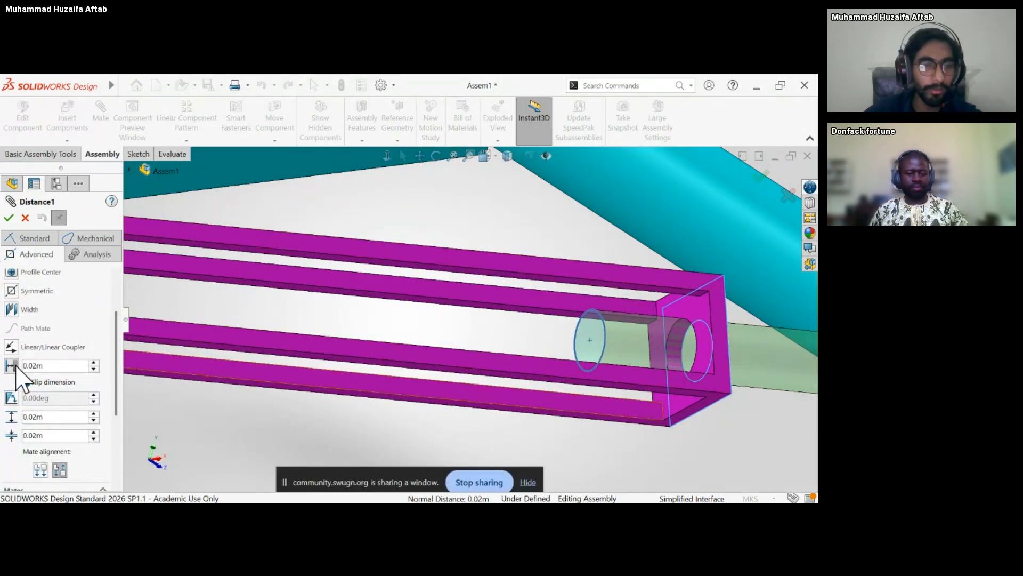
click(25, 382)
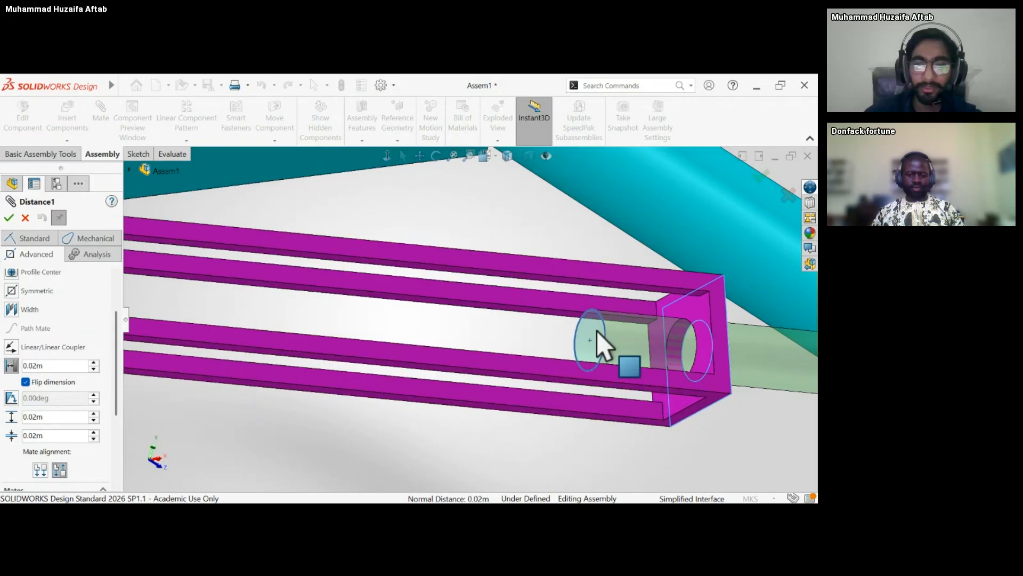
scroll(602, 346, up, 3)
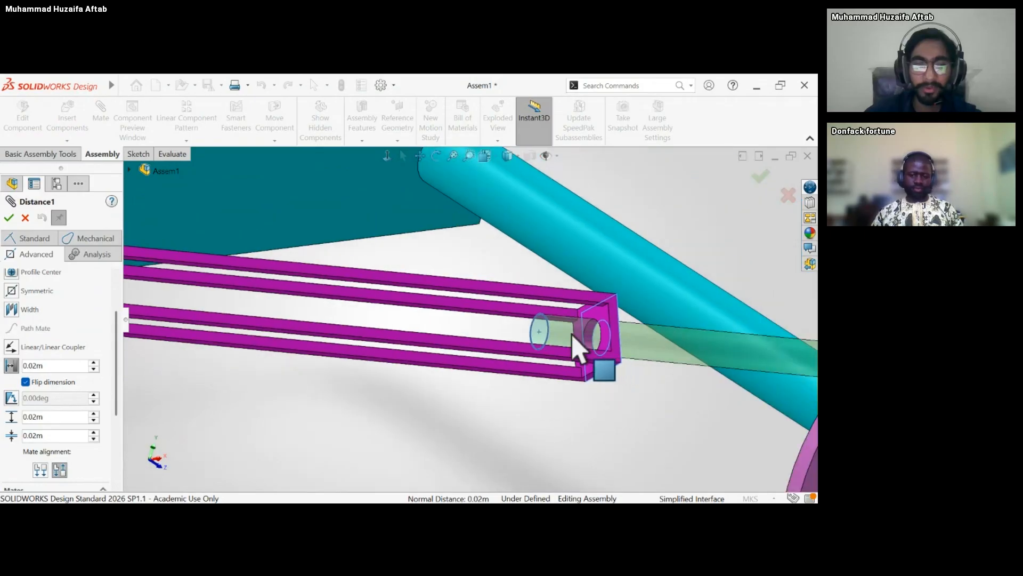
click(14, 367)
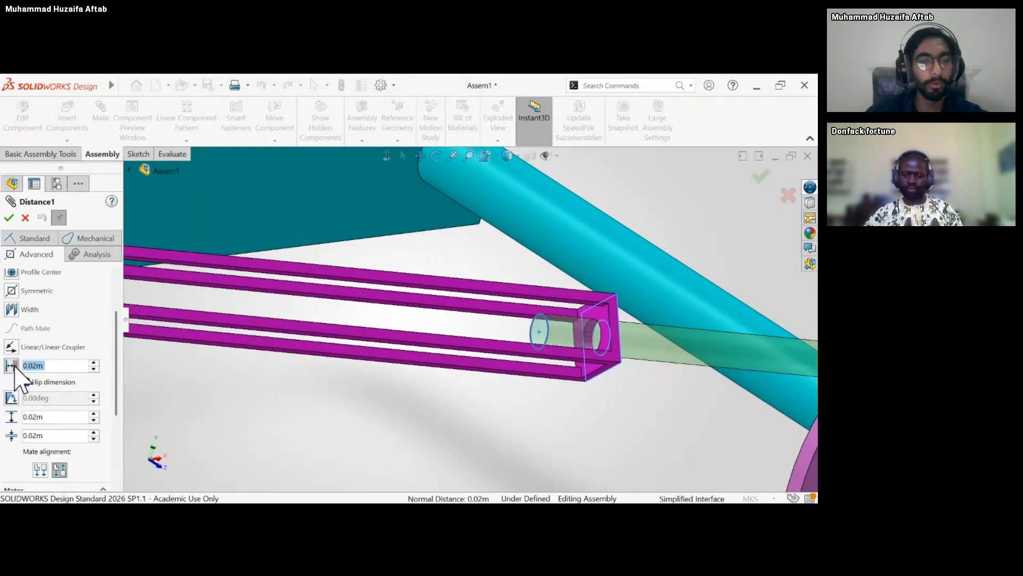
click(42, 419)
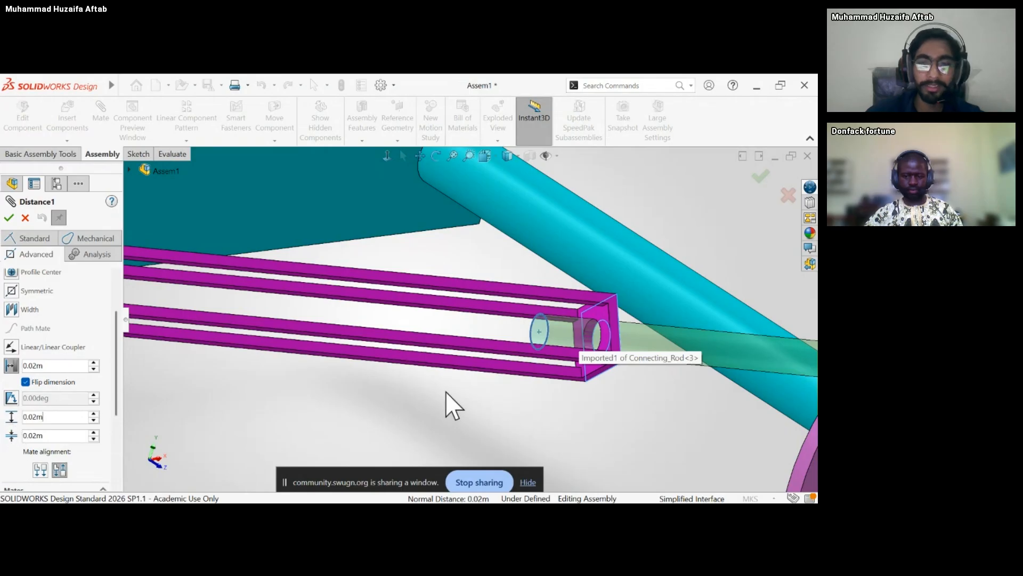
scroll(446, 391, up, 4)
middle_drag(450, 375, 431, 373)
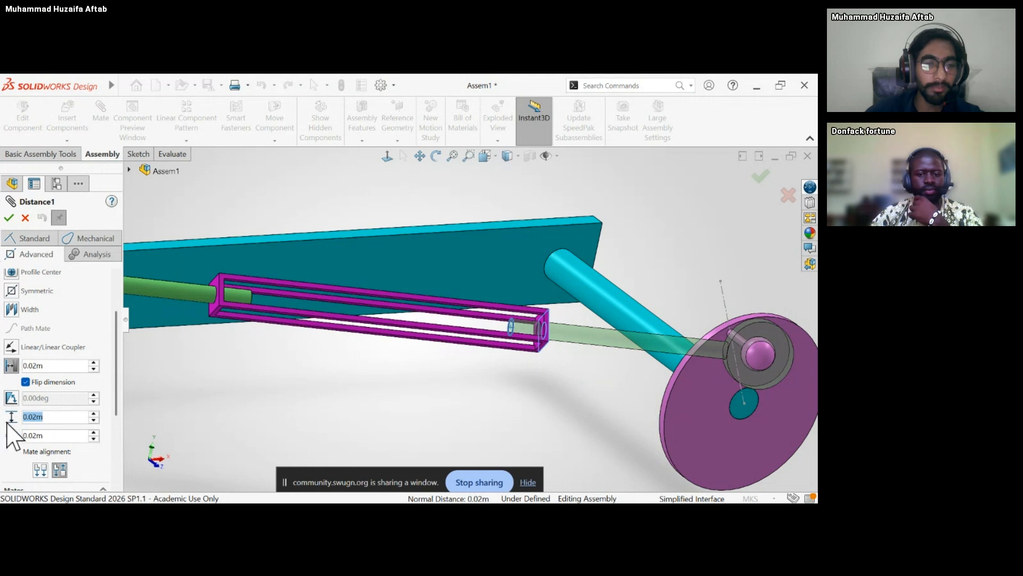
click(94, 415)
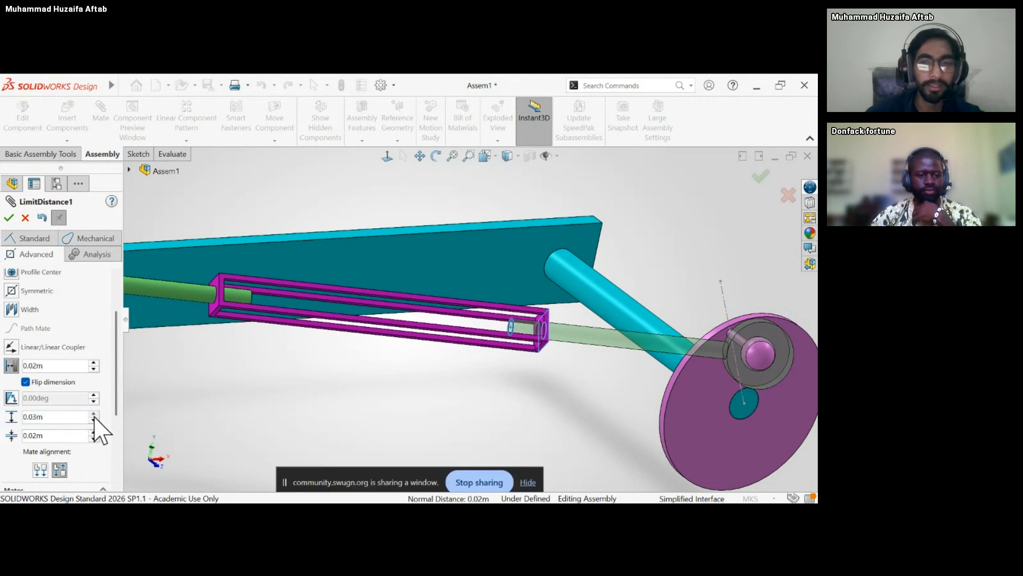
click(94, 415)
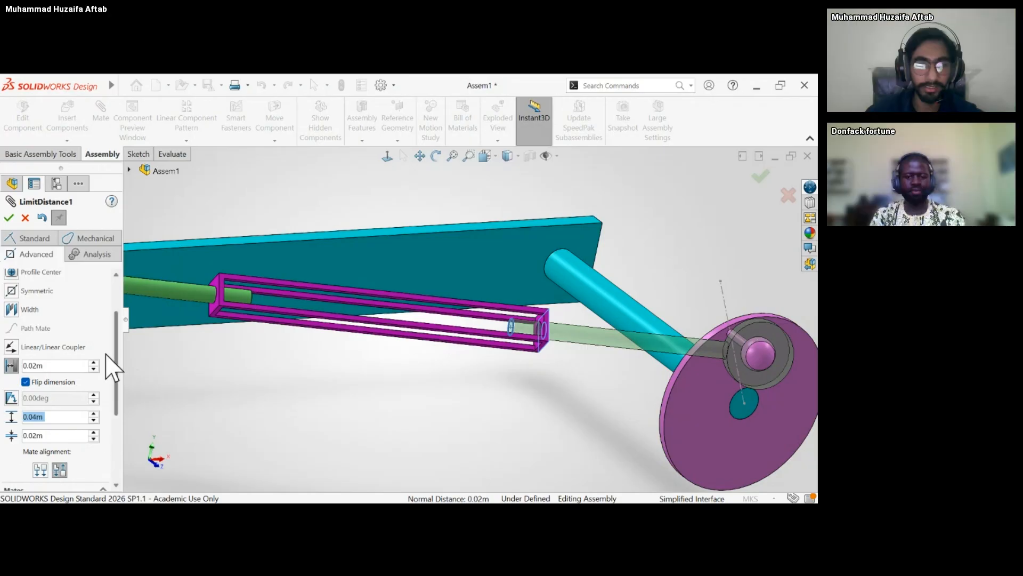
click(179, 391)
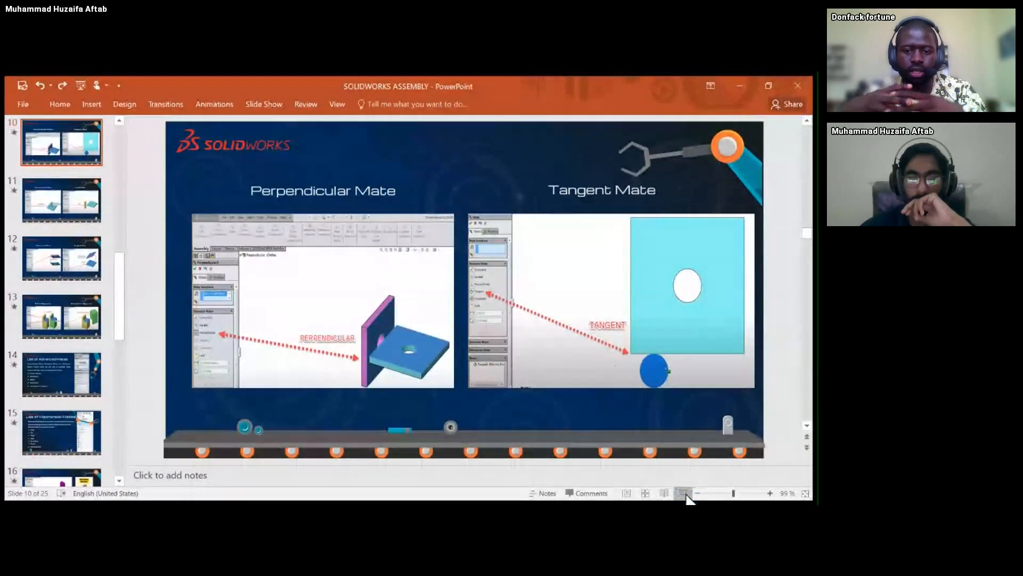
Switch to the SOLIDWORKS ASSEMBLY presentation in PowerPoint and present its closing Thanks slide, number 25, full screen.
click(683, 493)
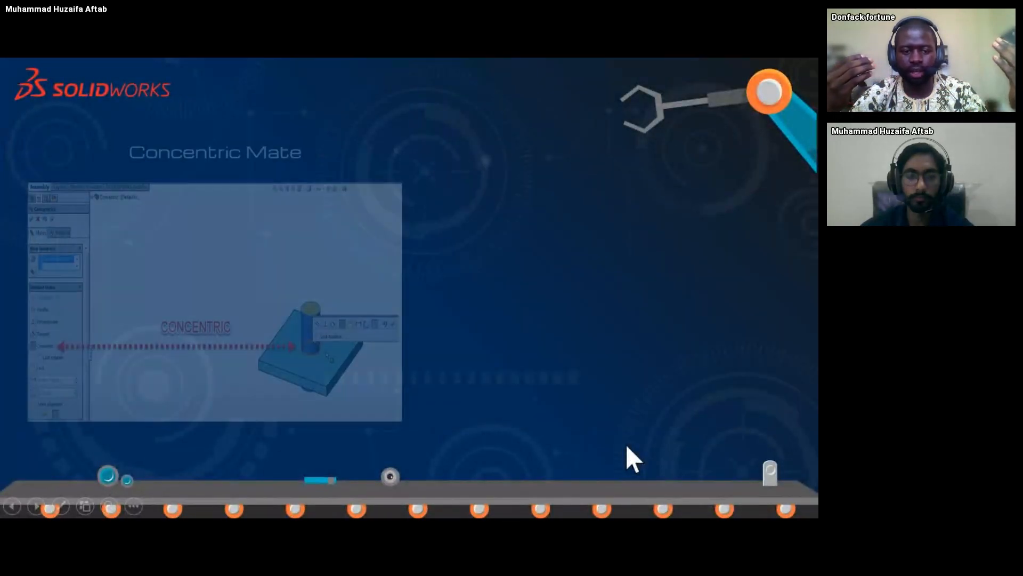
click(626, 445)
click(627, 446)
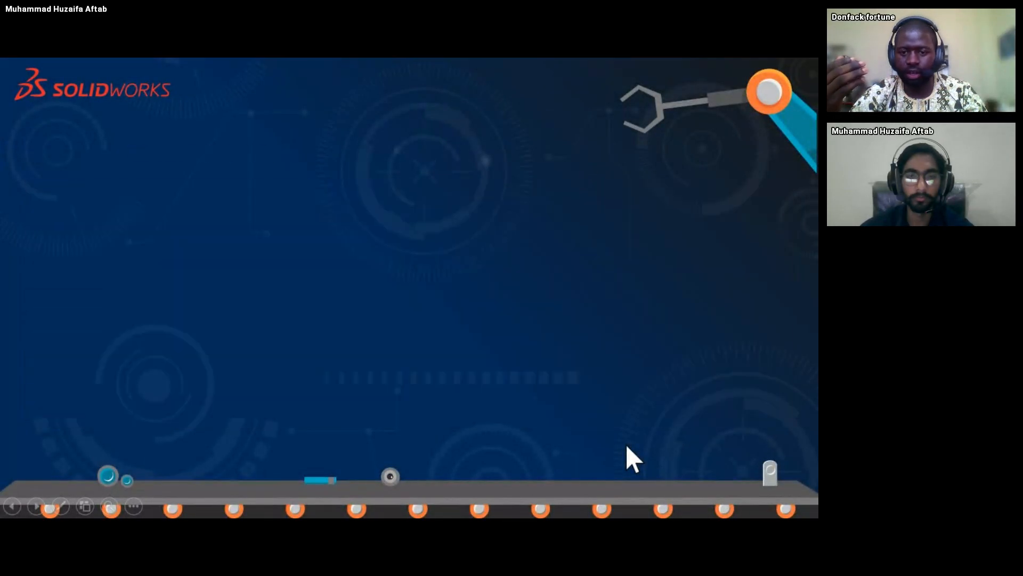
key(Escape)
scroll(61, 407, down, 10)
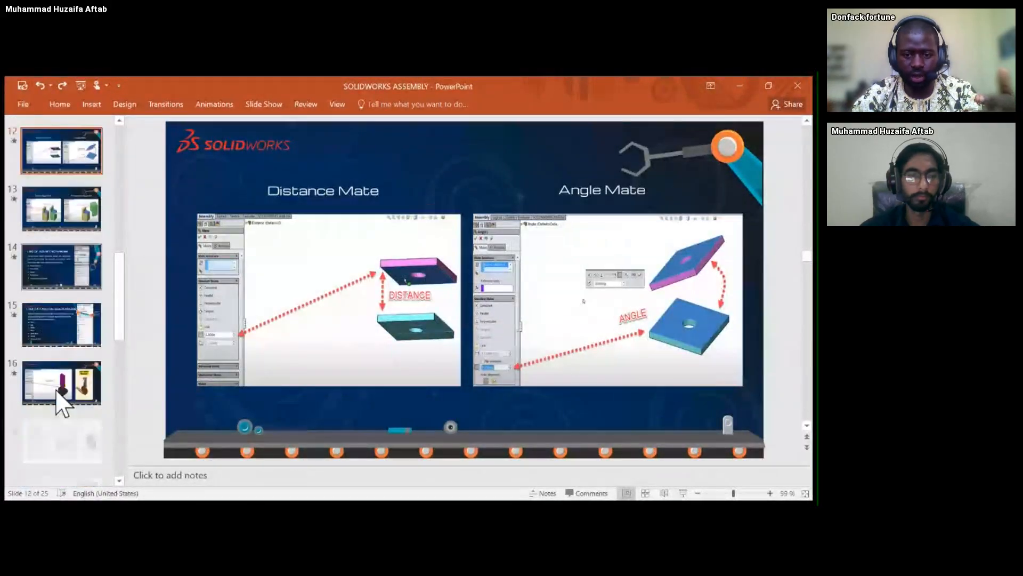
click(80, 458)
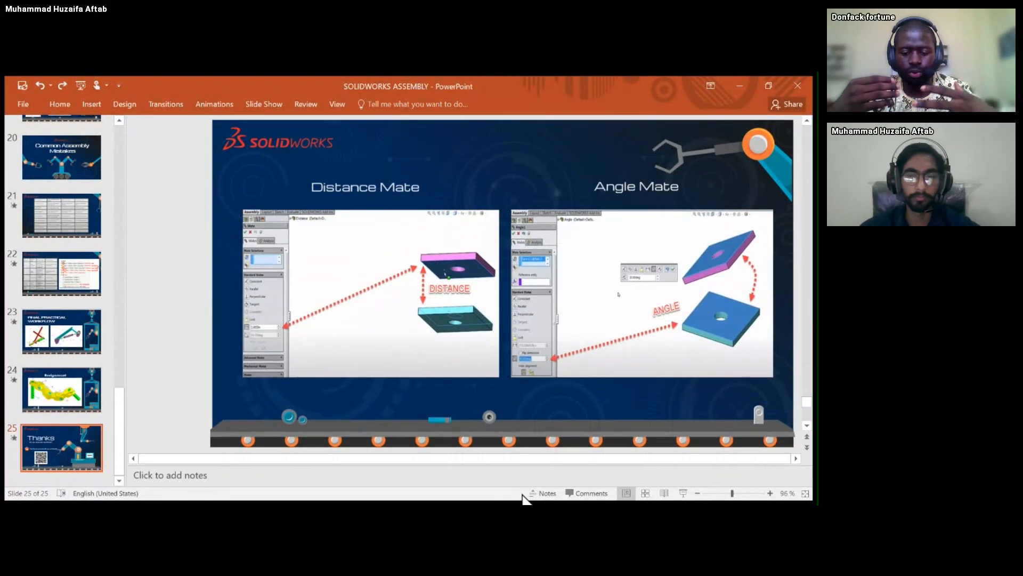
click(684, 494)
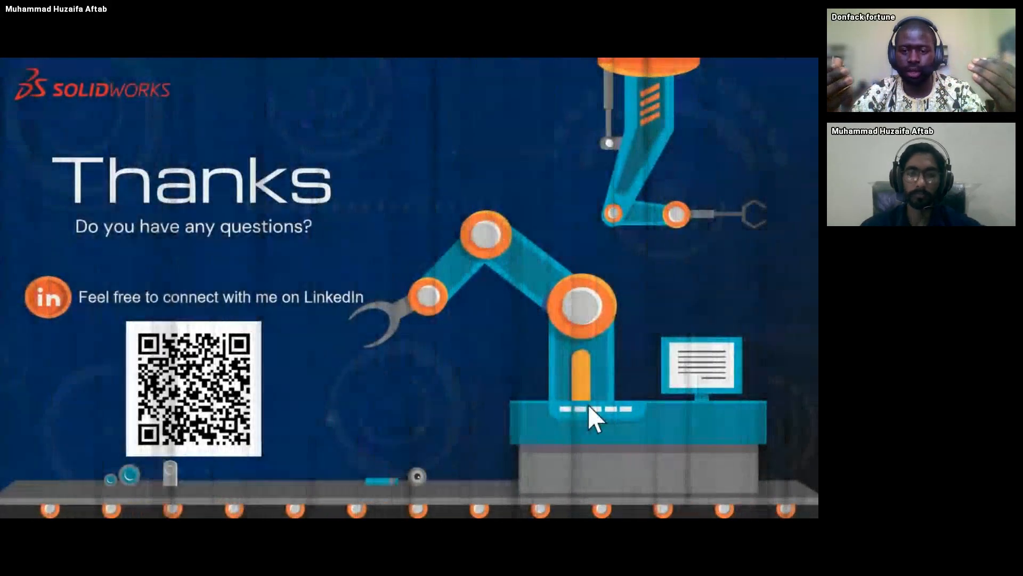